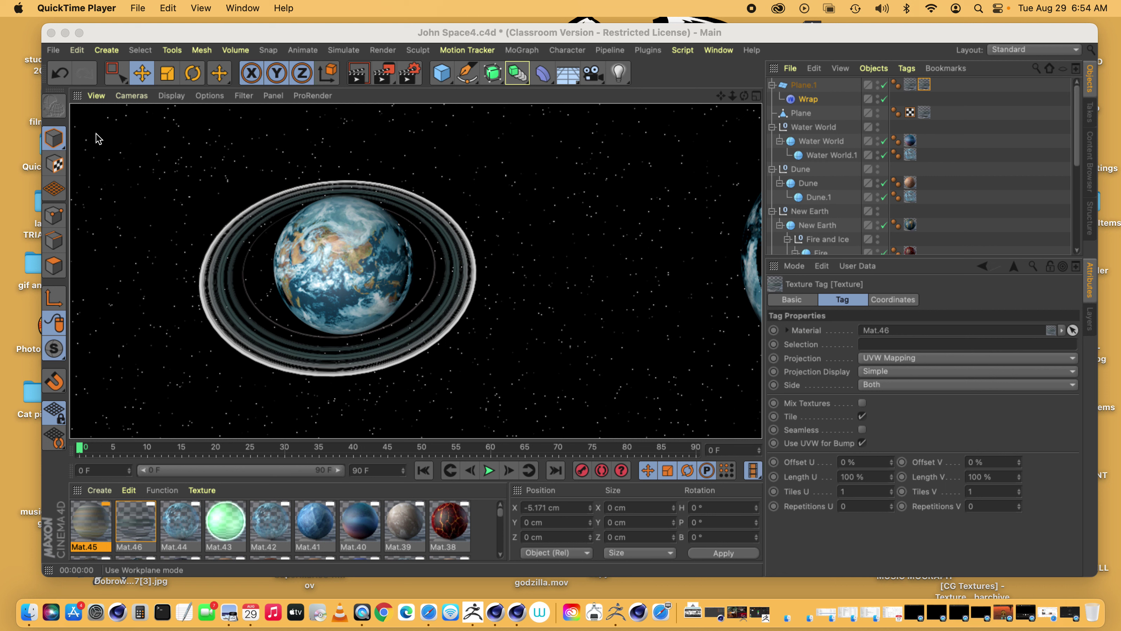
Start a new empty project containing one sphere, then switch to Safari
click(54, 50)
click(62, 68)
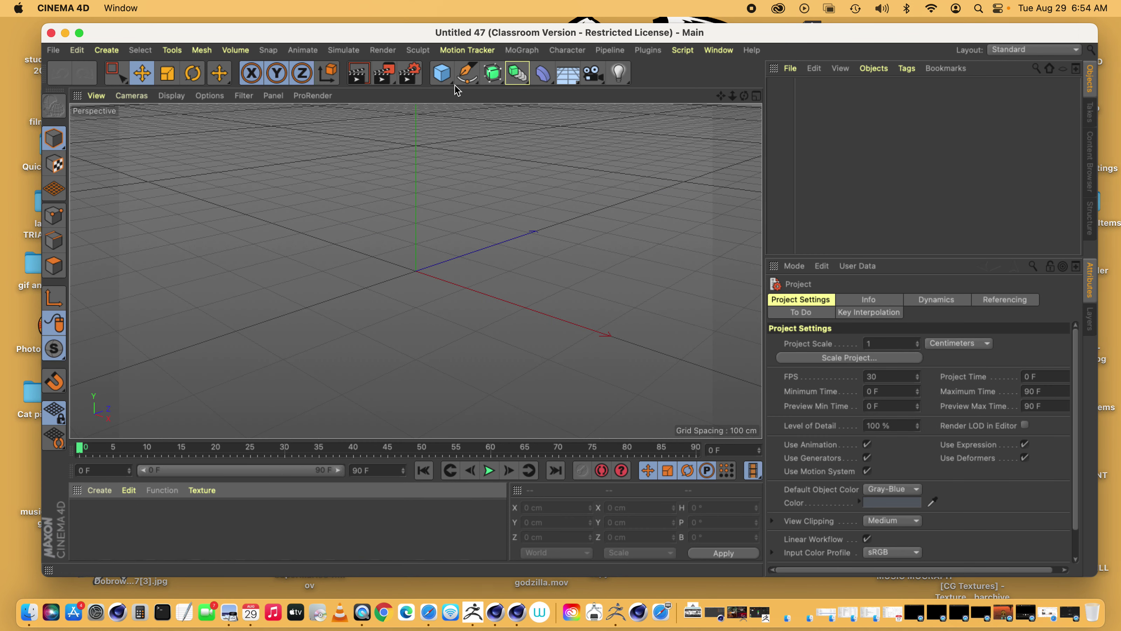
click(442, 74)
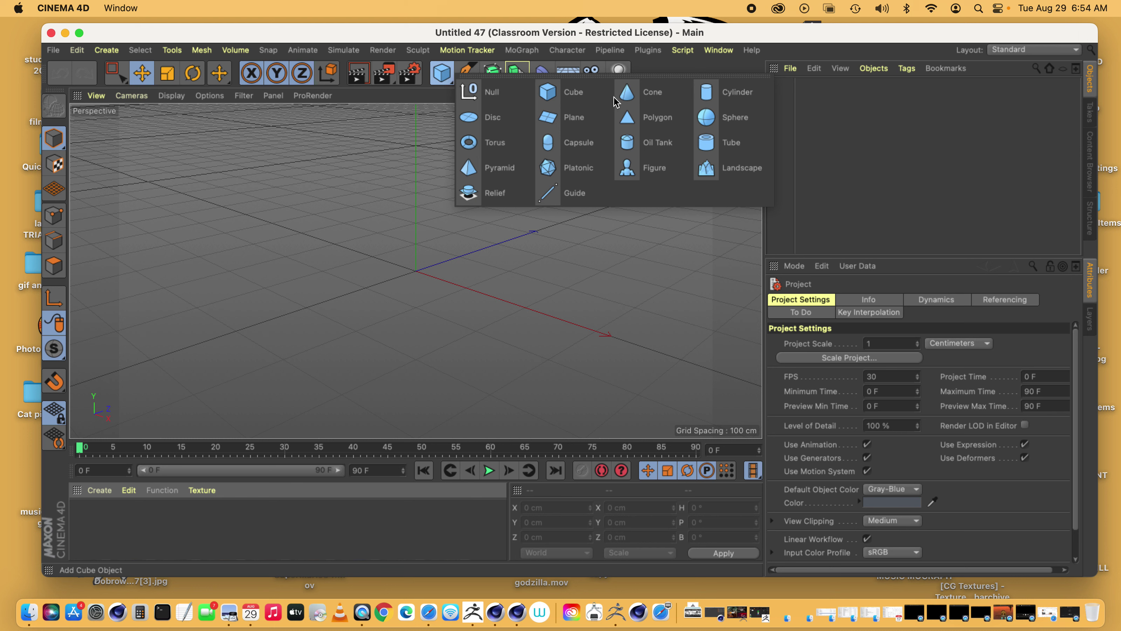
click(693, 117)
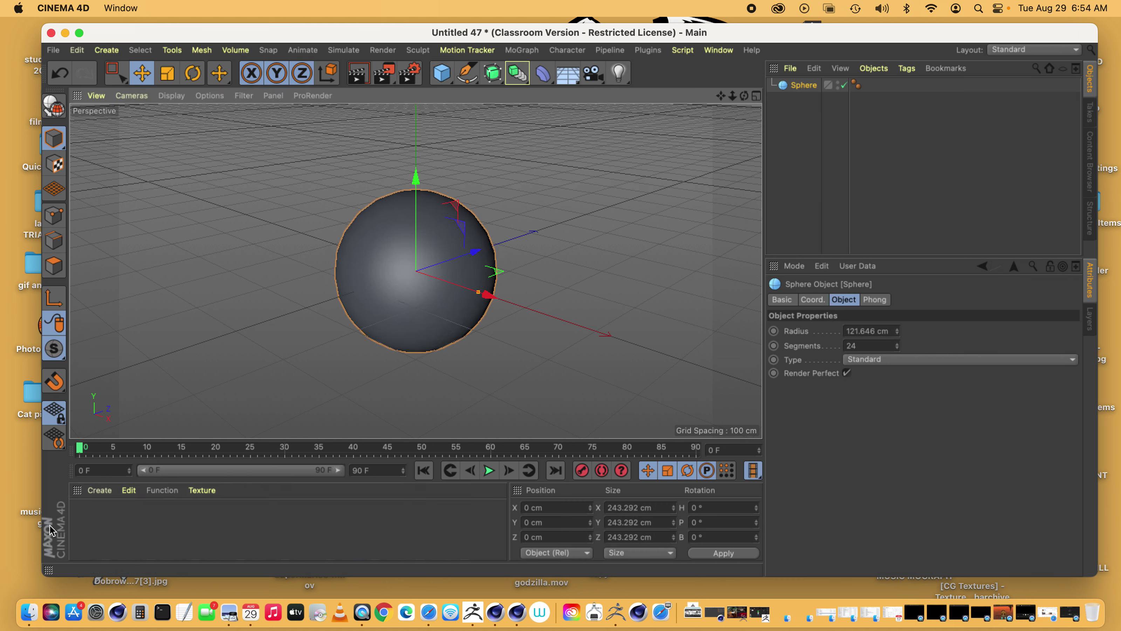
click(99, 490)
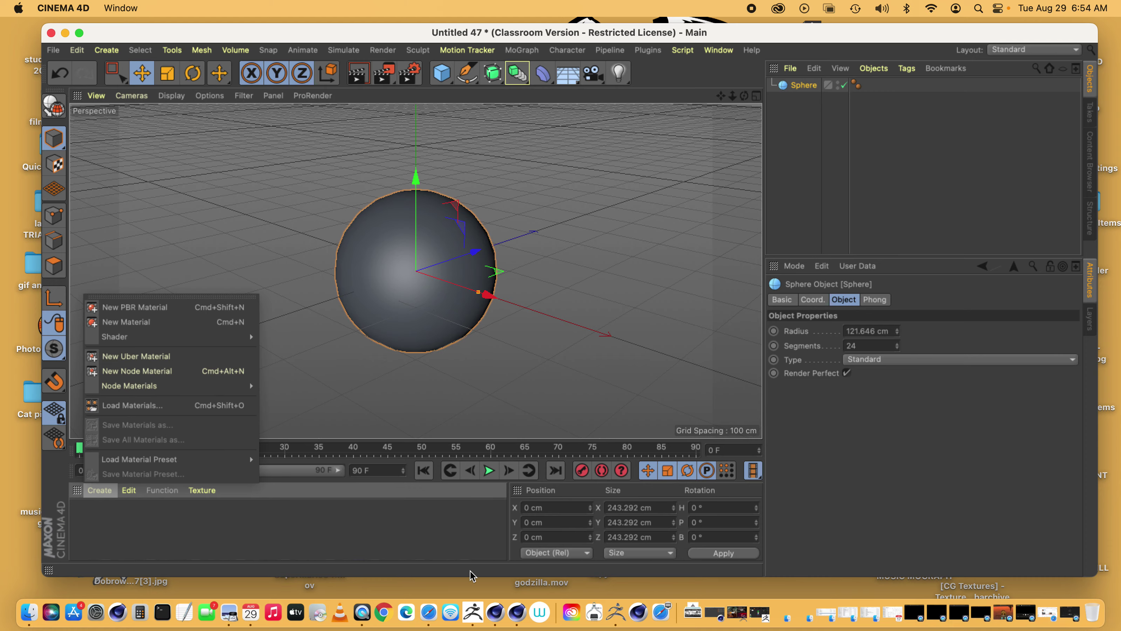
click(428, 612)
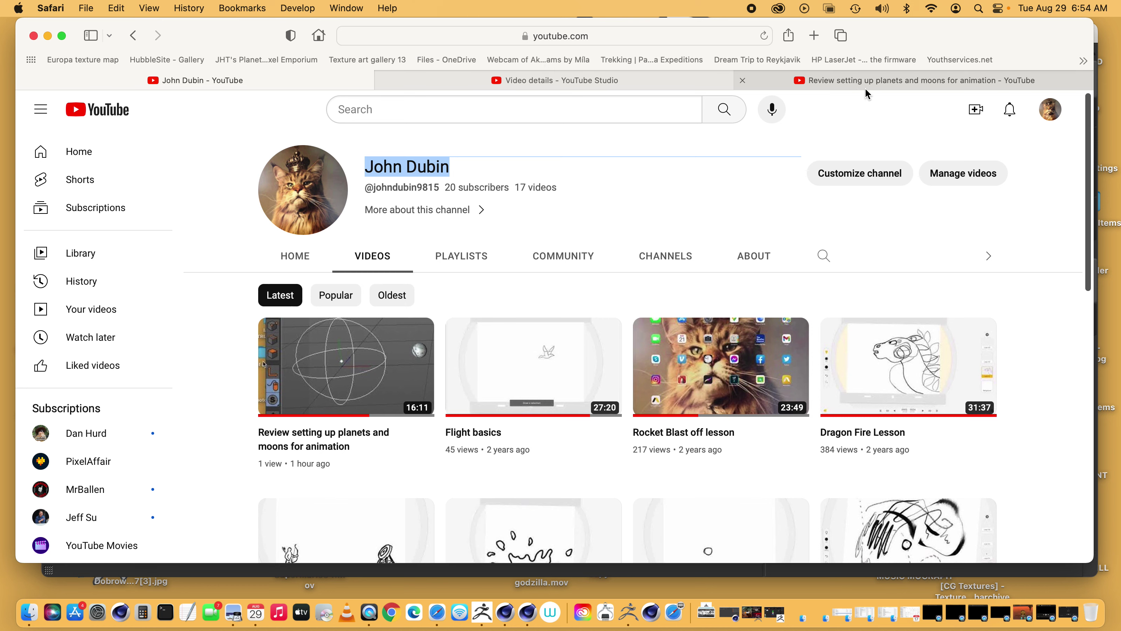
In a new tab, search Google Images for 'planet textures'
click(89, 8)
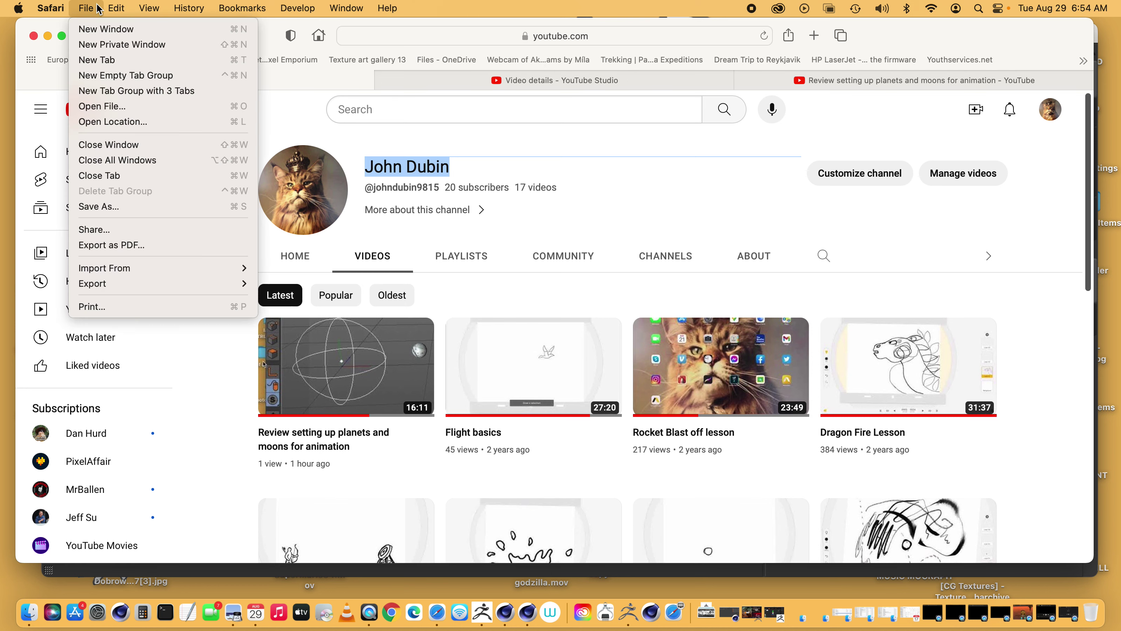
click(99, 60)
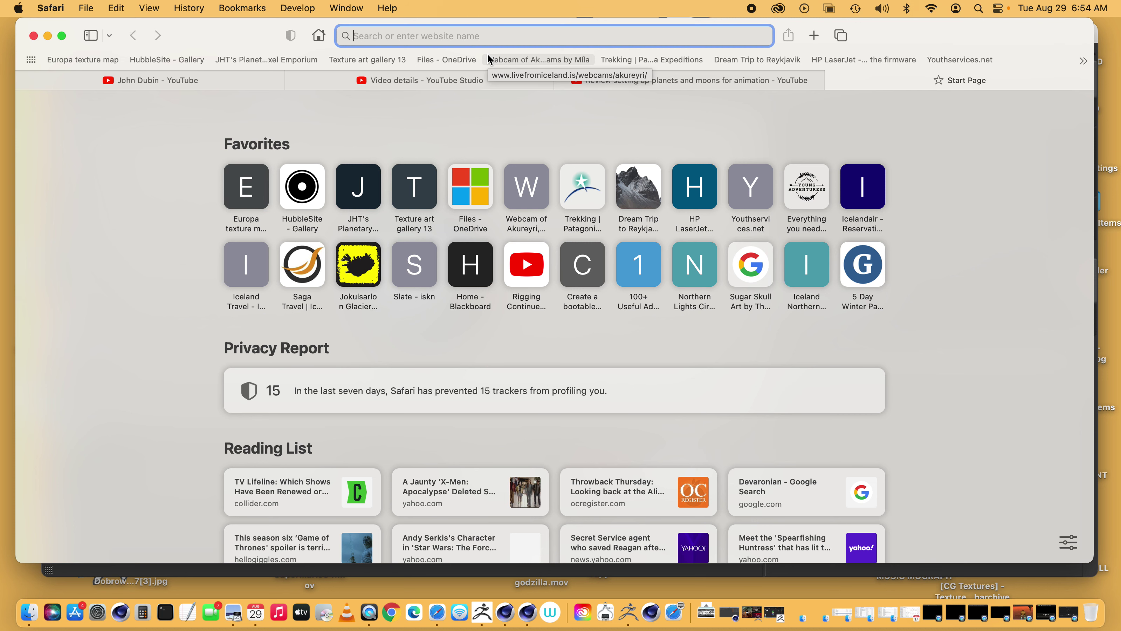
text(planet )
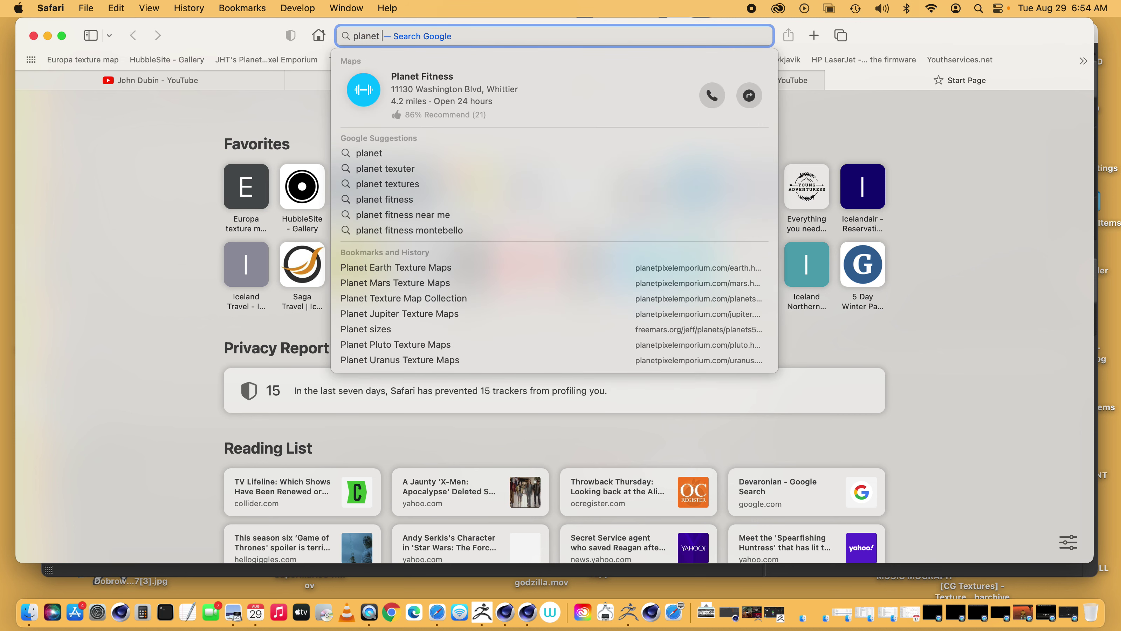
text(textures)
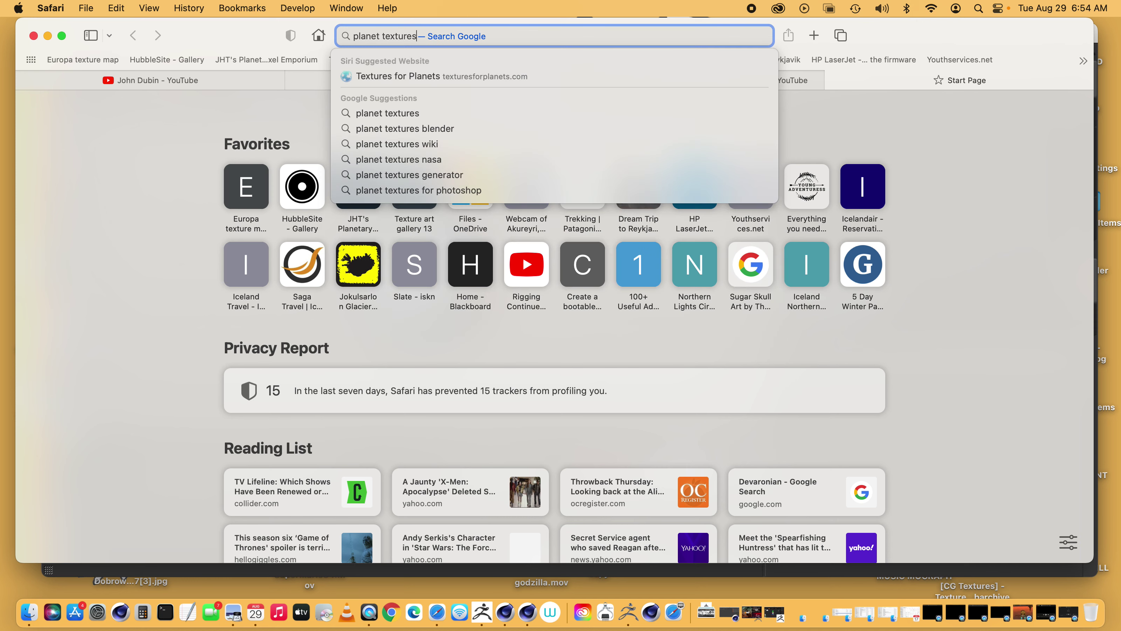
key(Return)
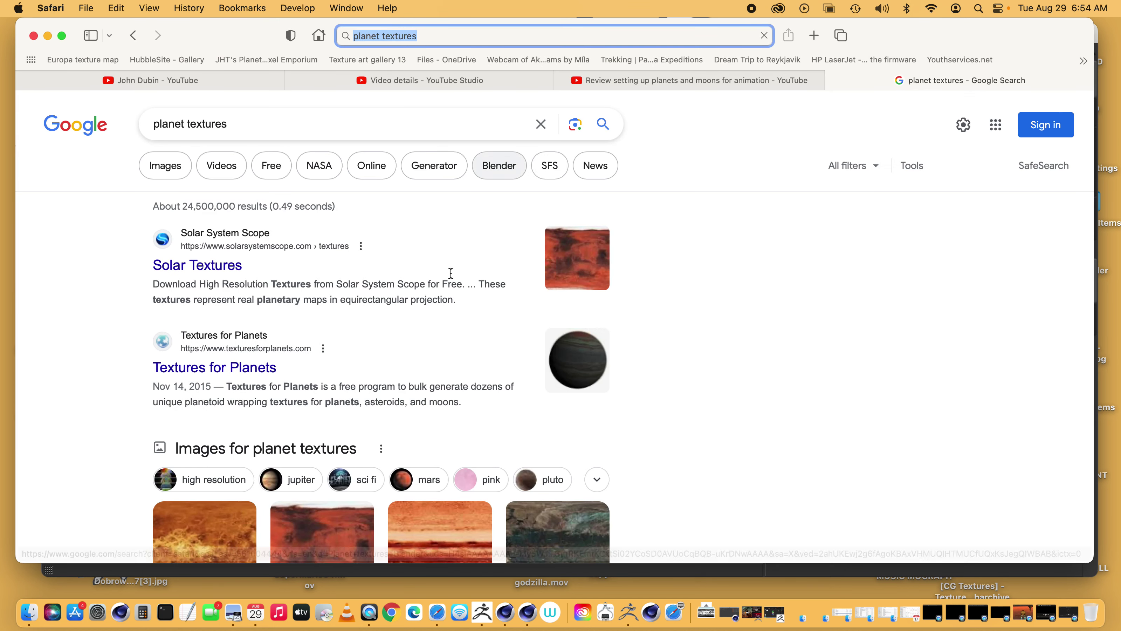
click(165, 165)
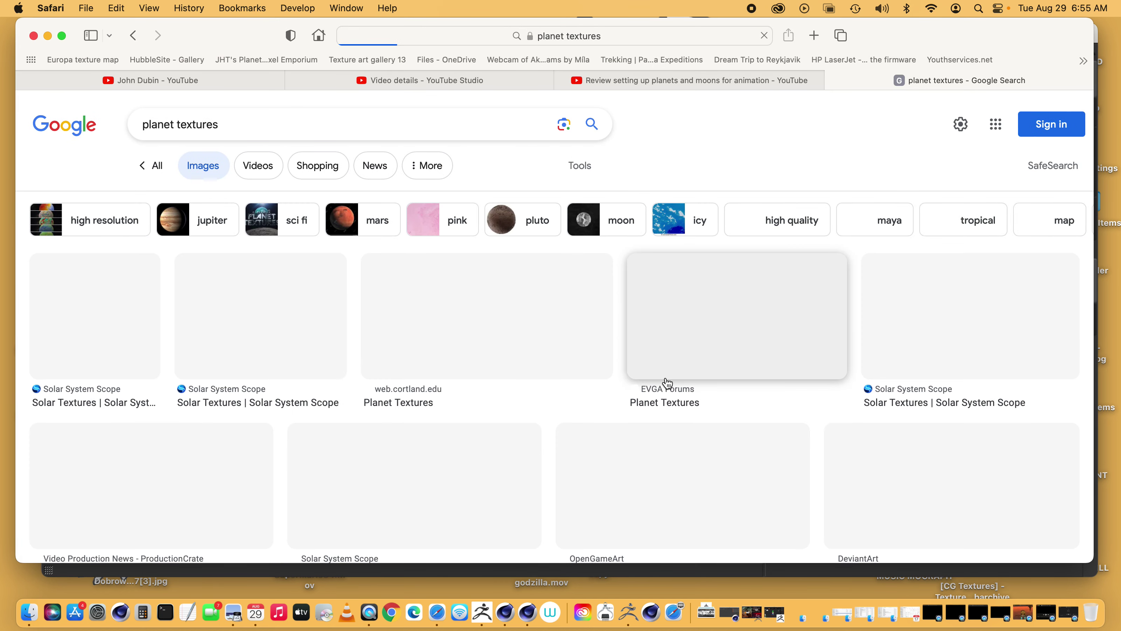
Save the EVGA Forums planet texture image to the desktop
scroll(790, 344, down, 3)
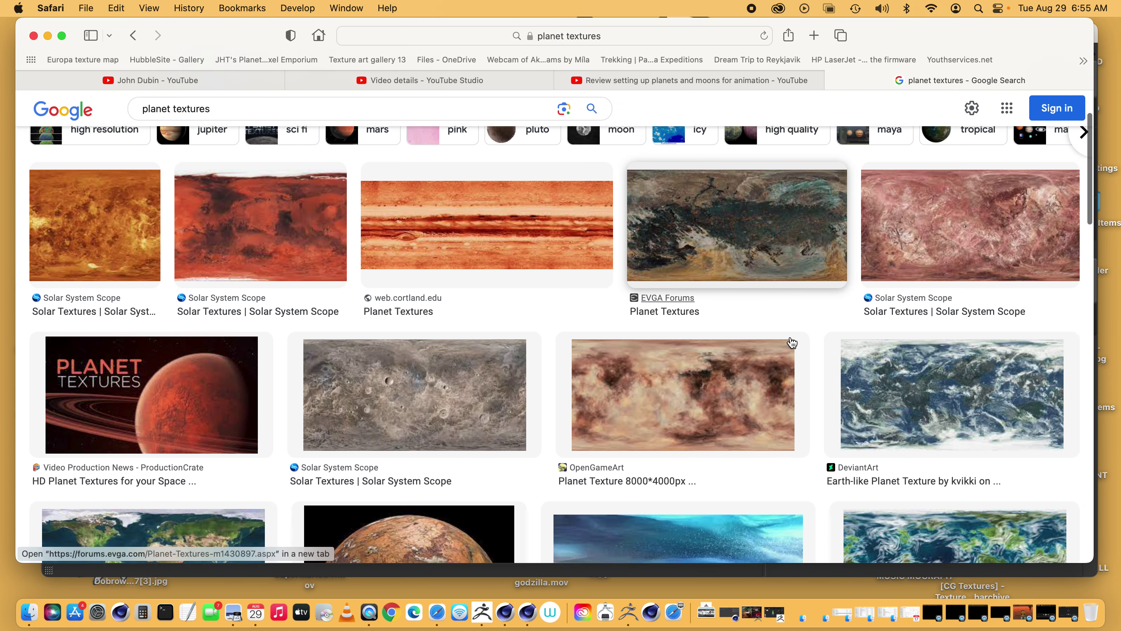
scroll(790, 343, up, 2)
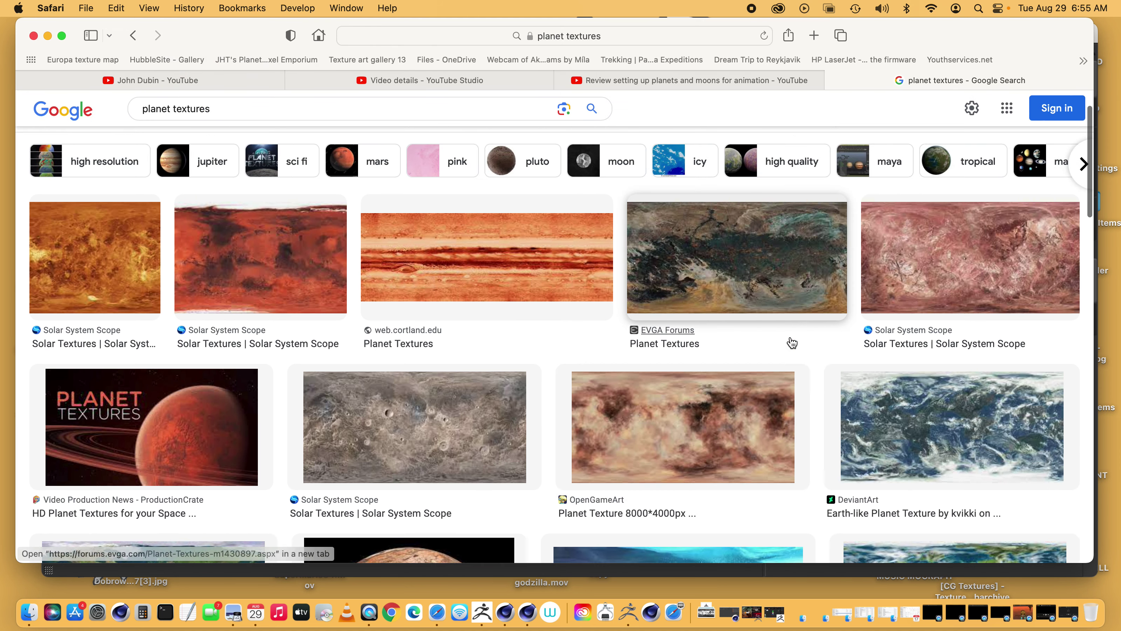
click(753, 279)
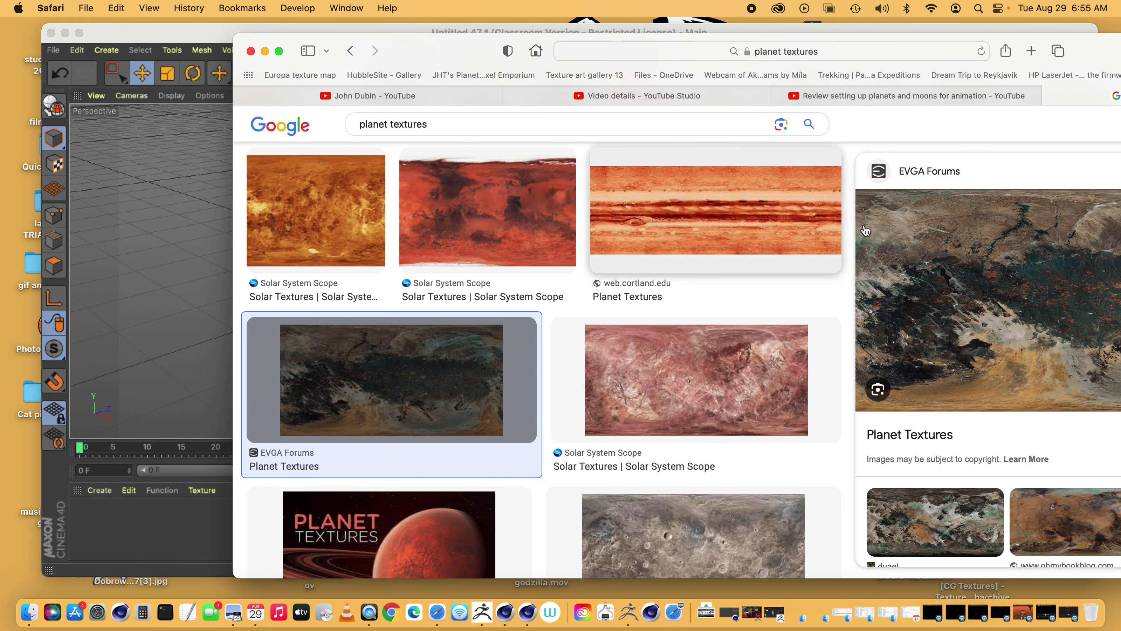
drag(865, 229, 13, 195)
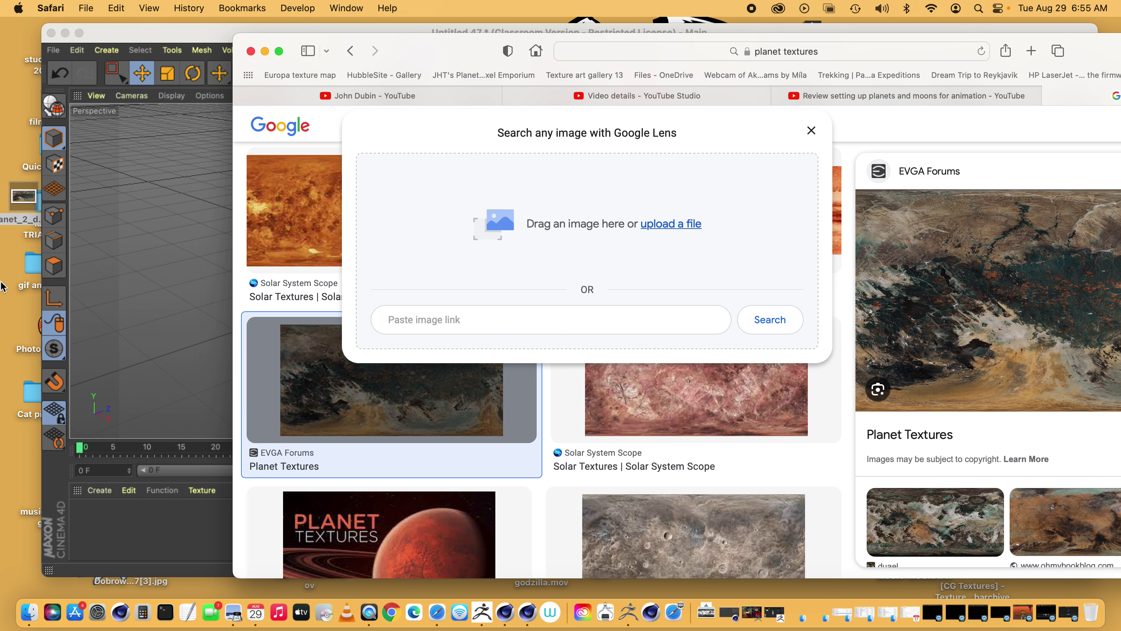
Minimize the open windows and open the Period 1 folder in the home folder
click(64, 34)
key(super+m)
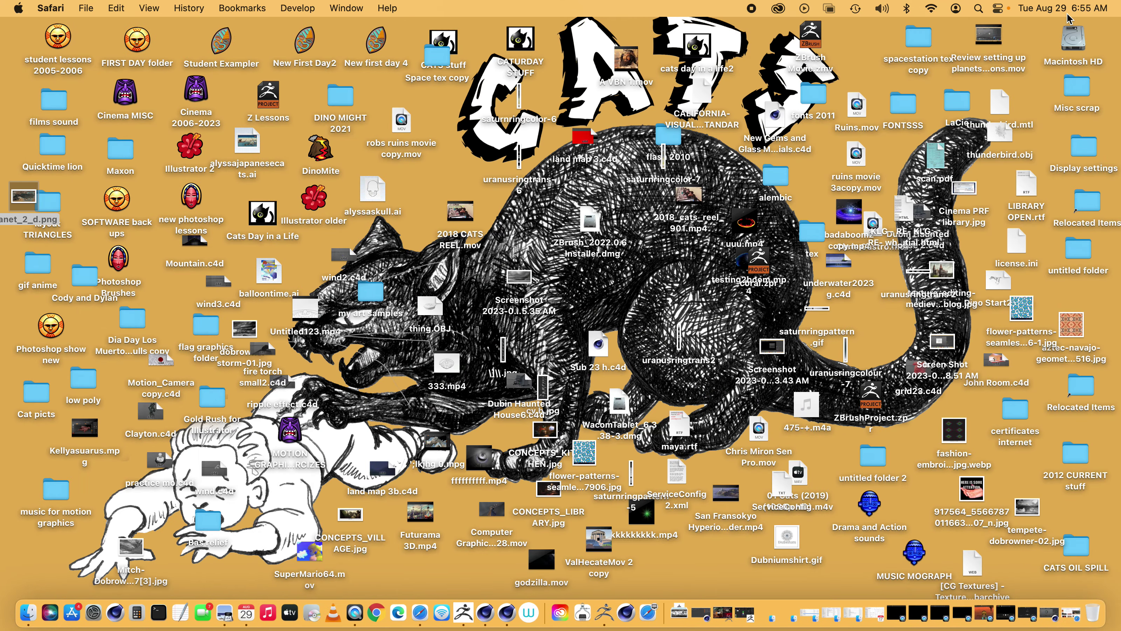
double_click(1073, 39)
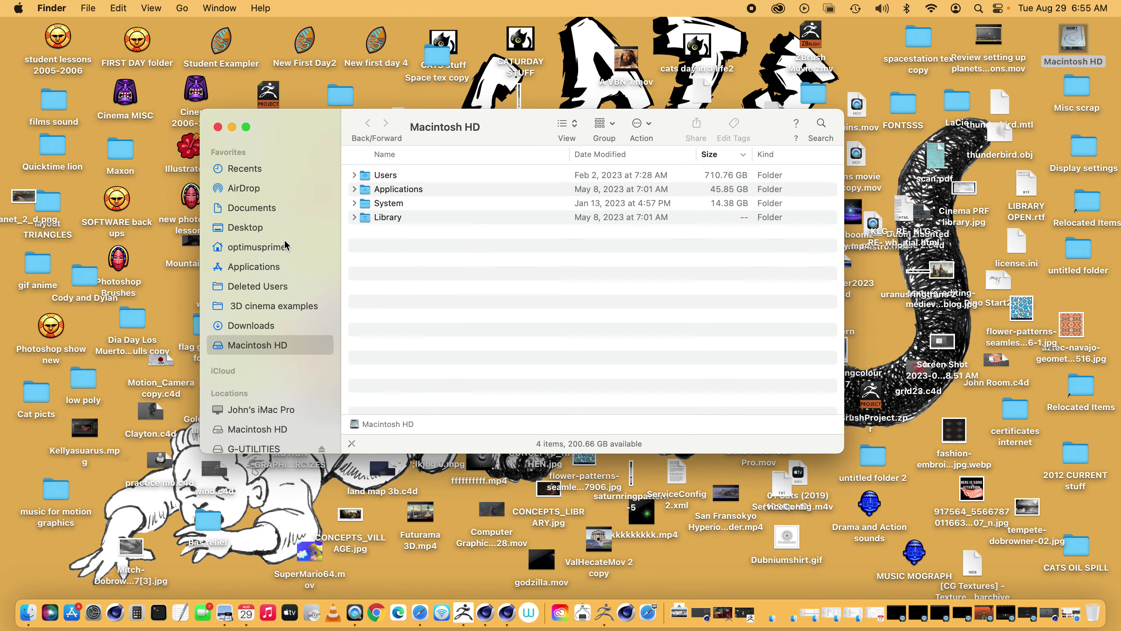
click(247, 248)
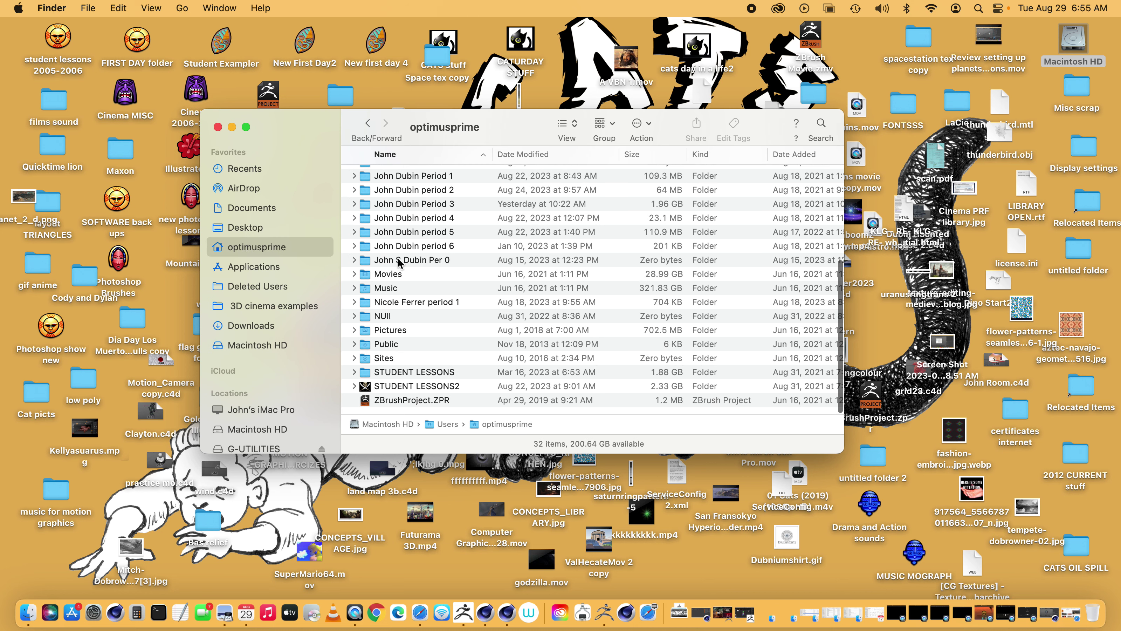
double_click(406, 176)
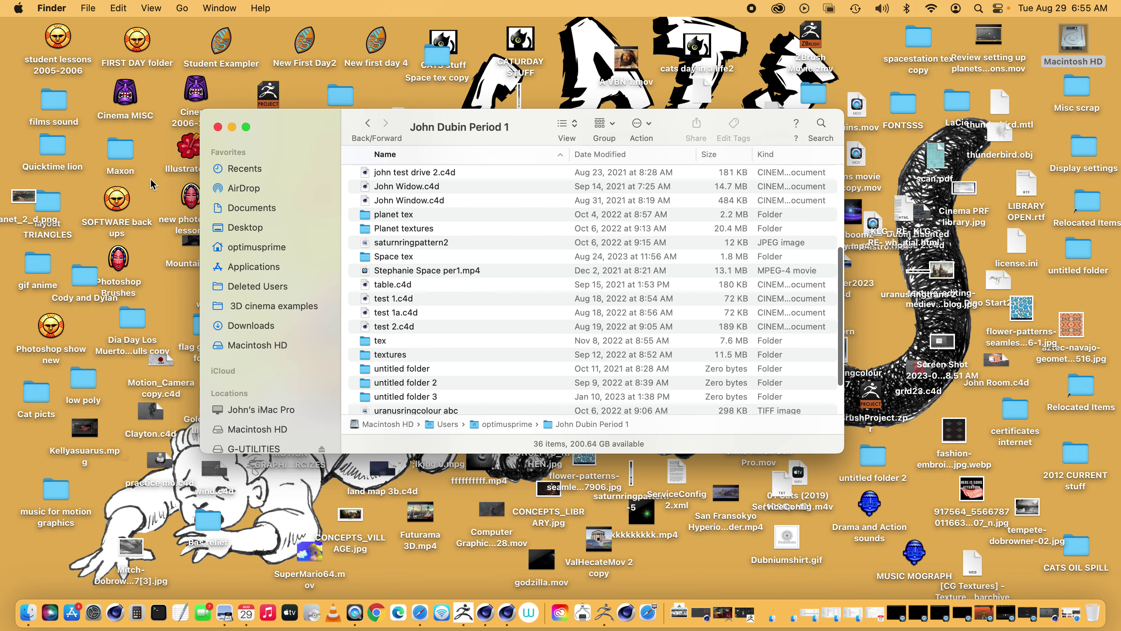
Move Planet_2_d.png into Planet textures and back to the desktop, then close Finder
drag(24, 197, 471, 243)
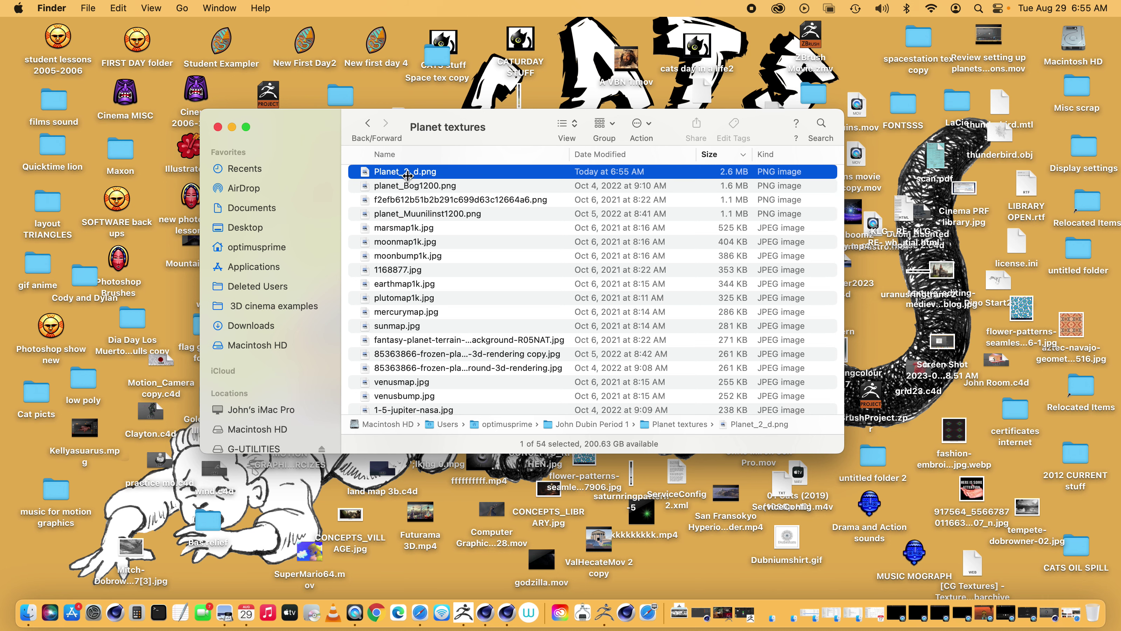
drag(410, 172, 93, 190)
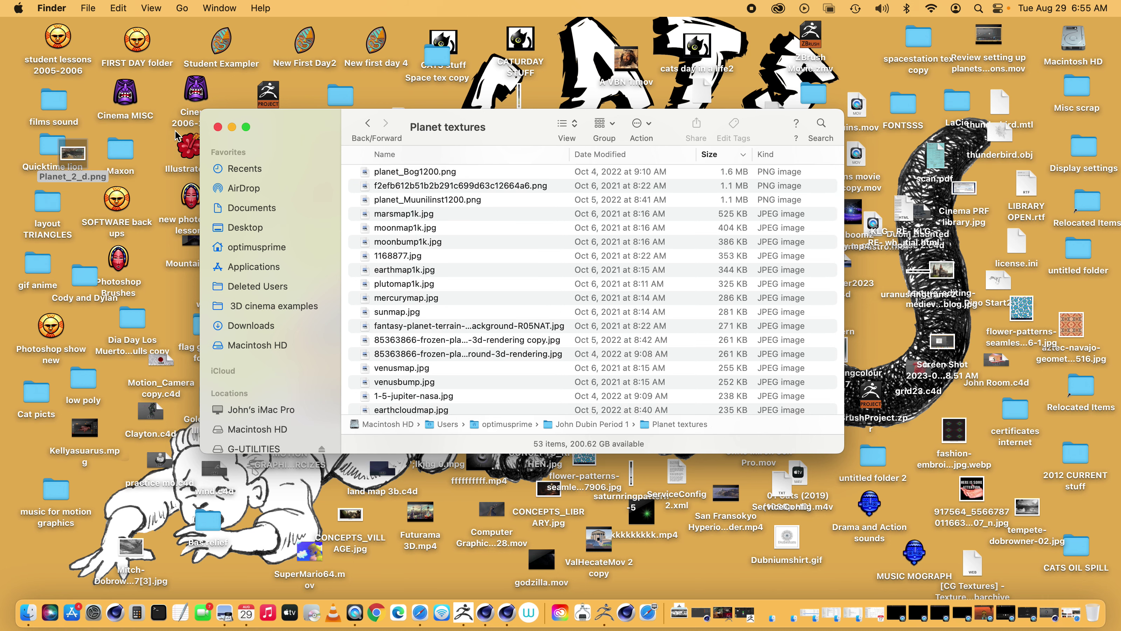
click(217, 127)
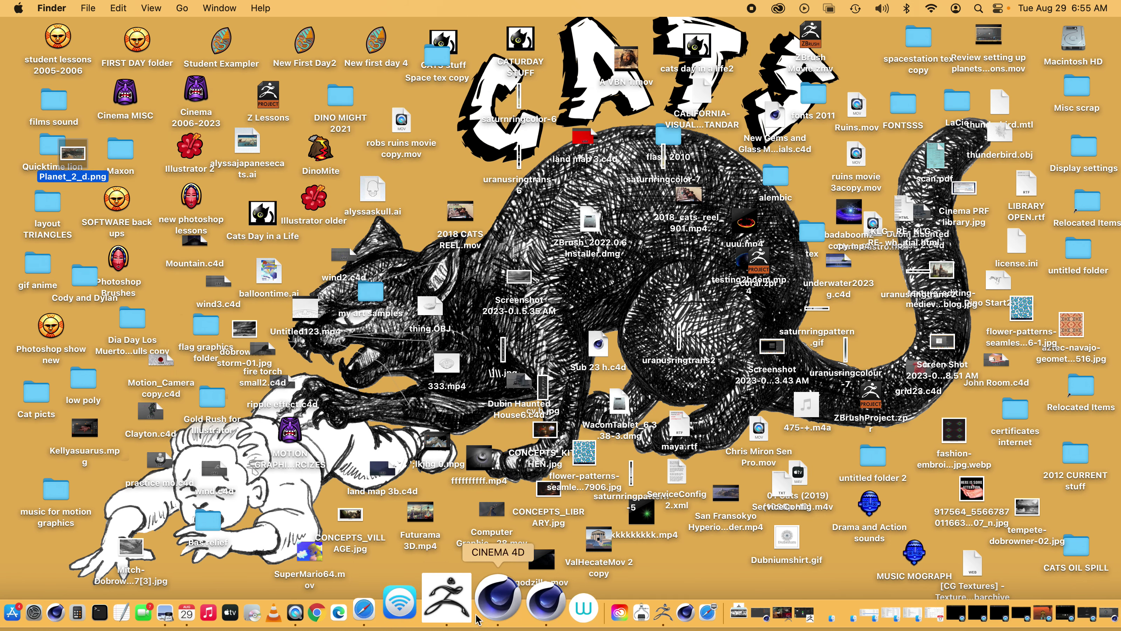
Back in Cinema 4D, create a new standard material named Mat
click(485, 609)
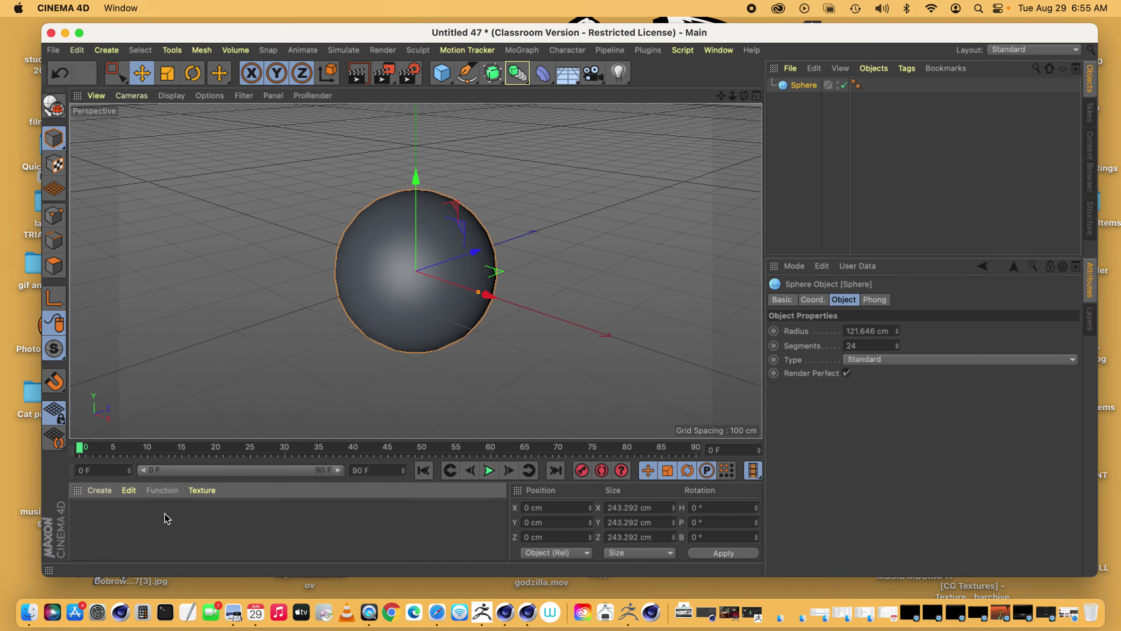
click(96, 490)
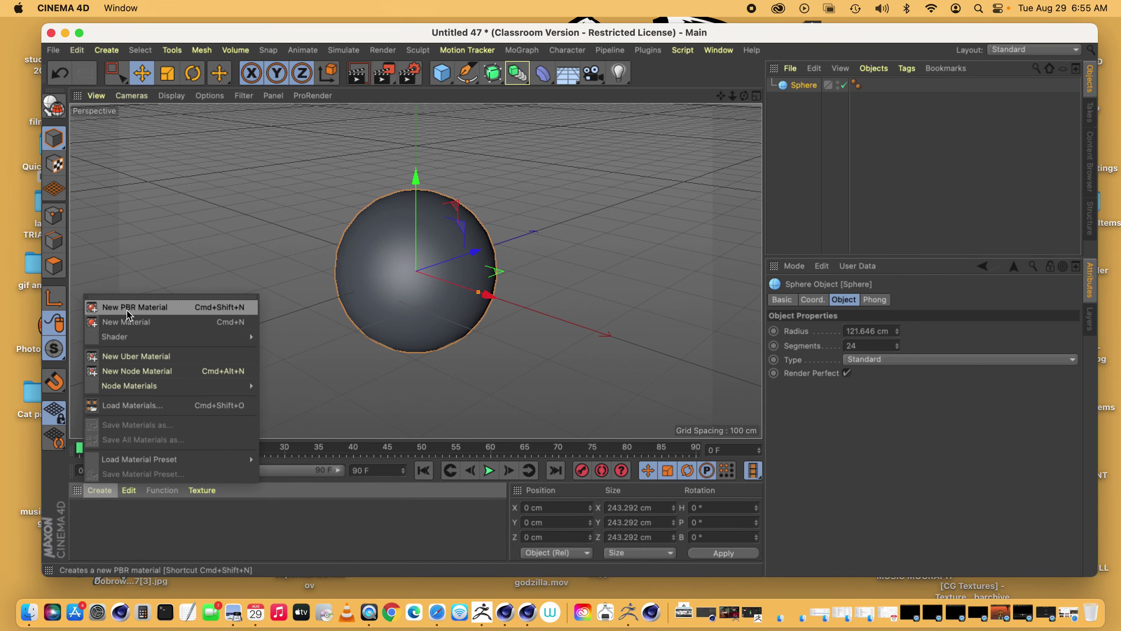
click(126, 323)
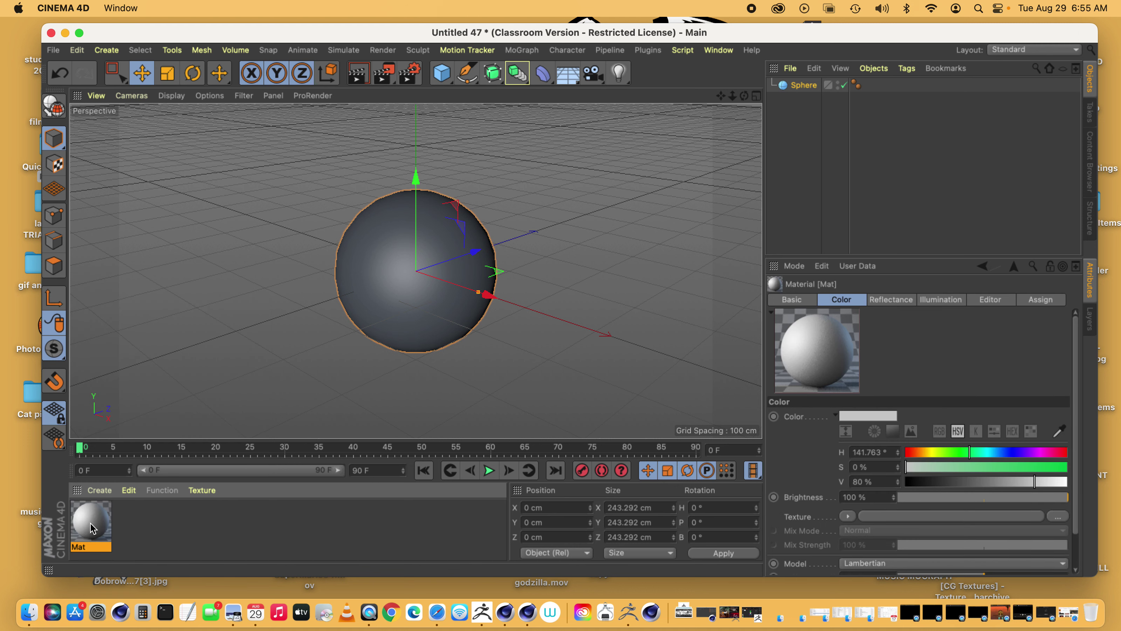
Open Mat in the Material Editor and select the Color channel's Texture setting
double_click(91, 527)
drag(389, 97, 614, 94)
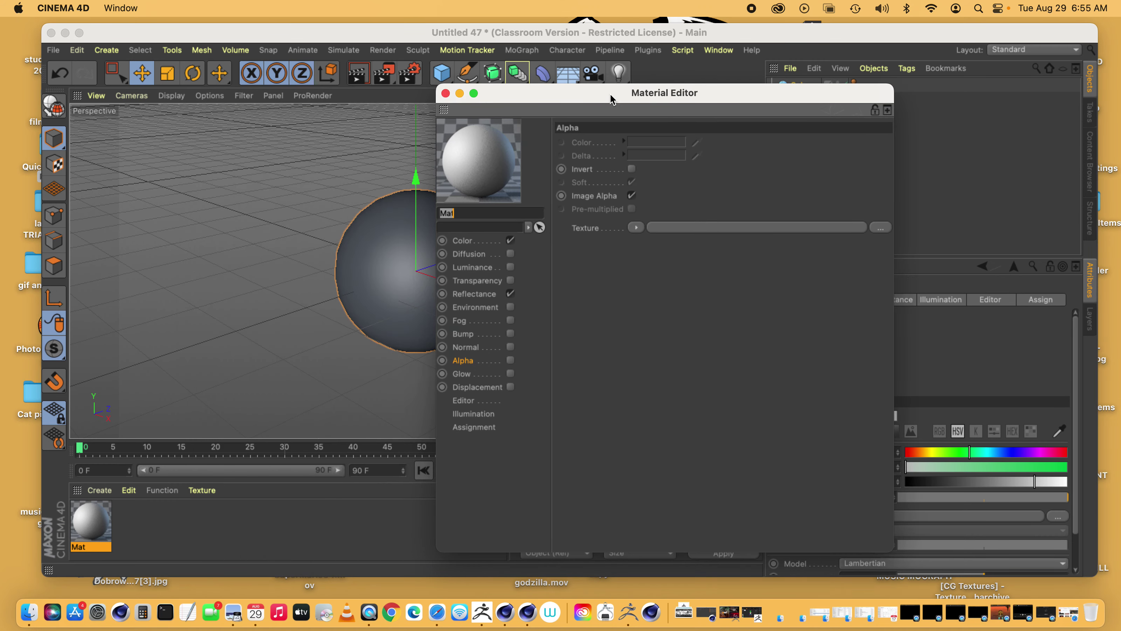
click(462, 240)
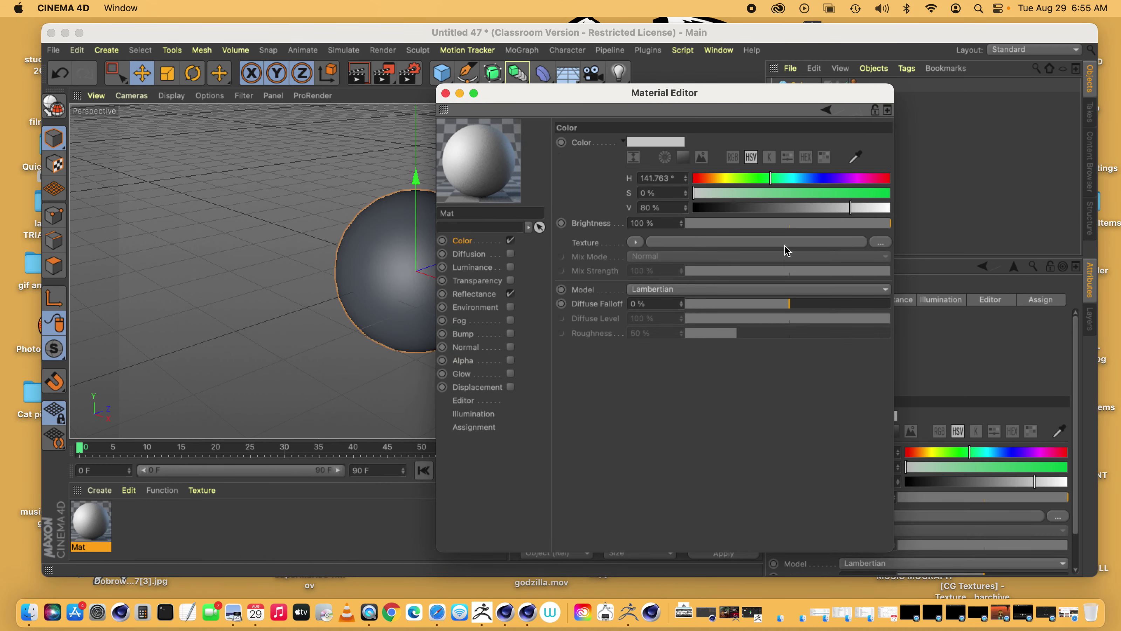
click(578, 243)
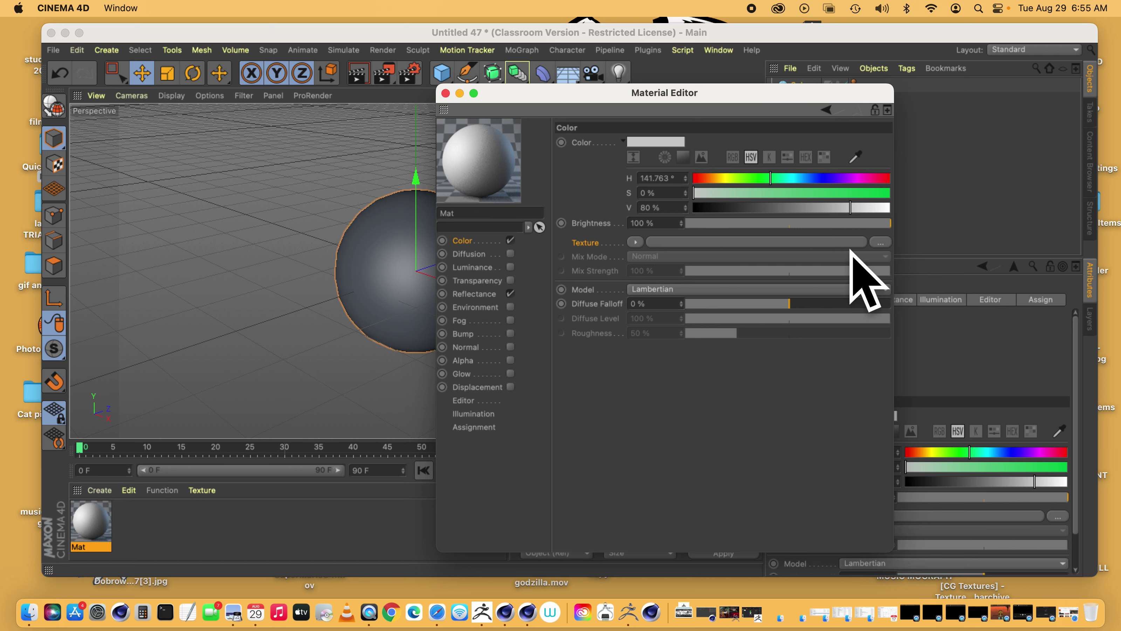
click(879, 243)
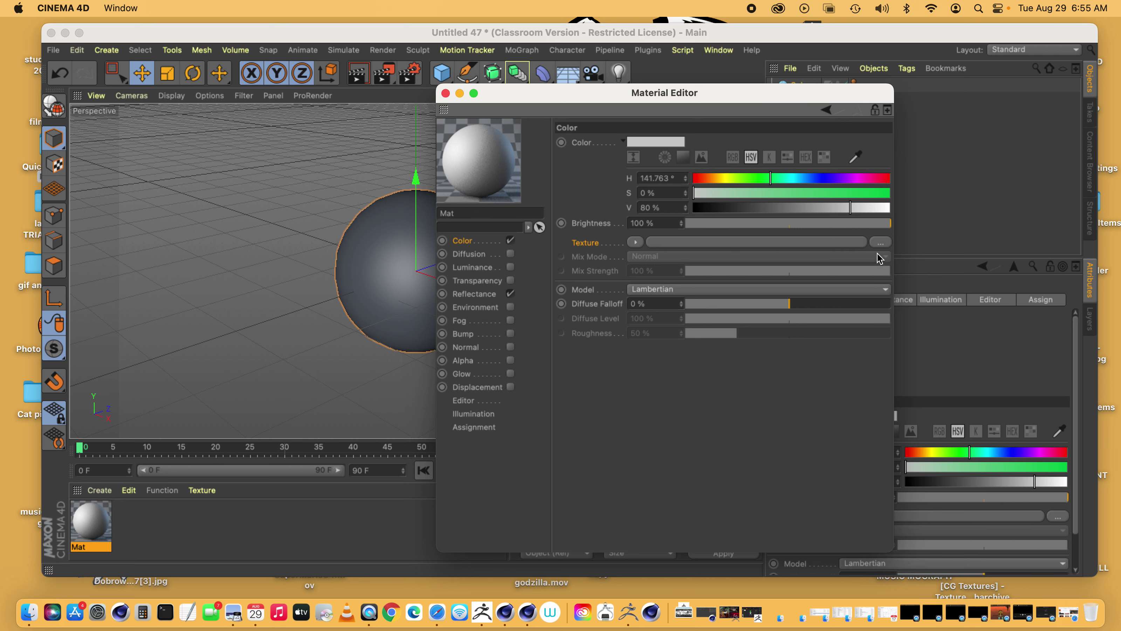
Load Planet_2_d.png from the Desktop as Mat's colour texture, copying it into the project
click(880, 243)
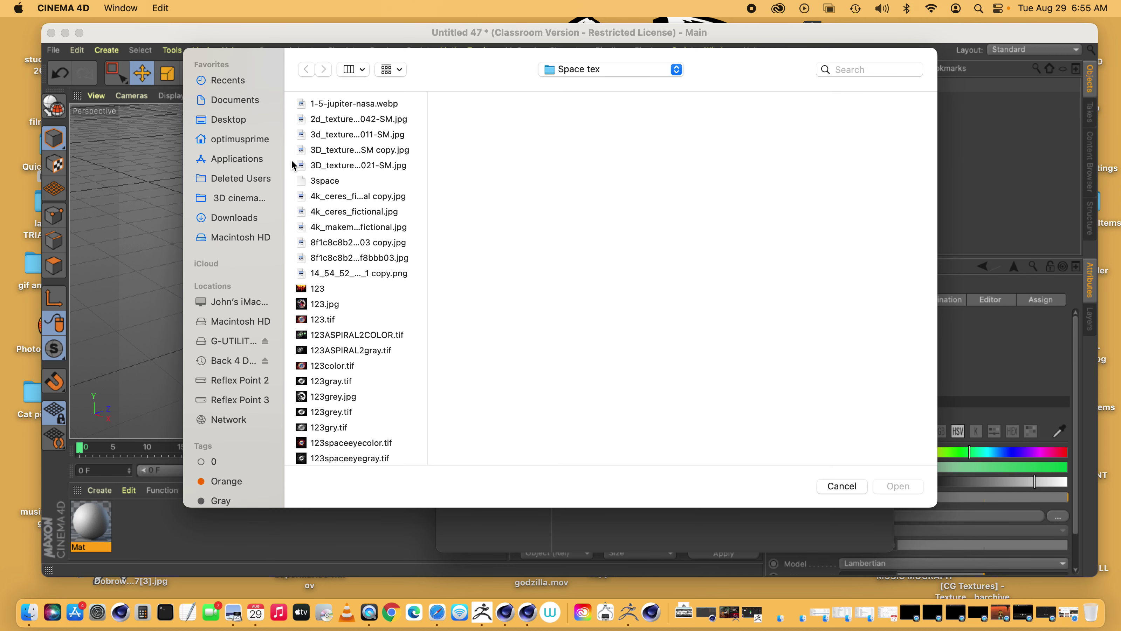
click(227, 120)
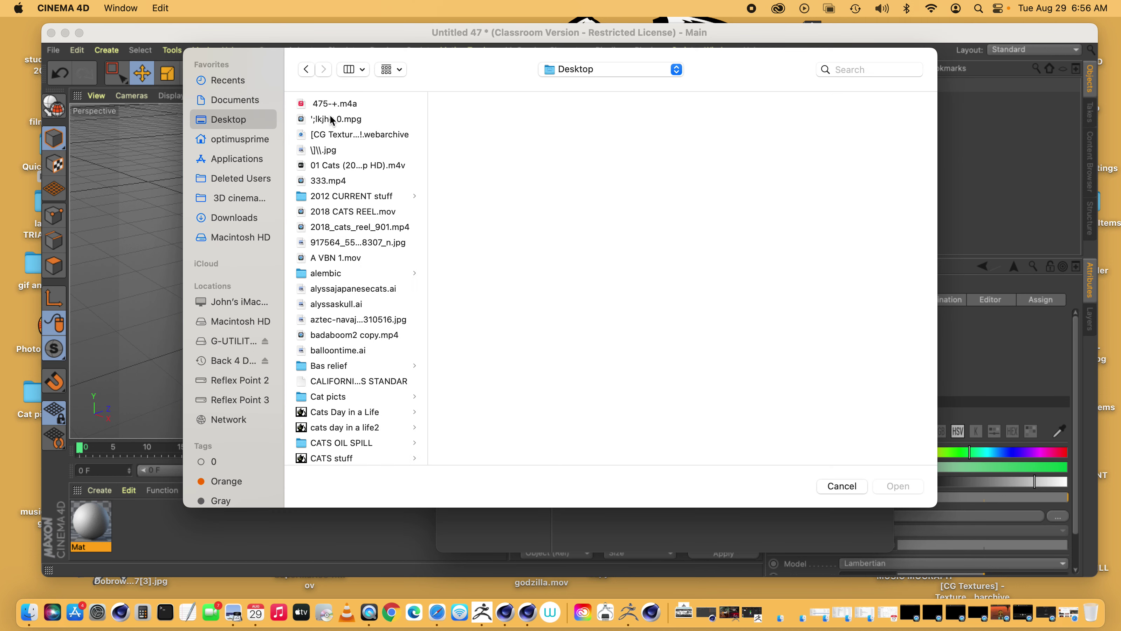
click(405, 71)
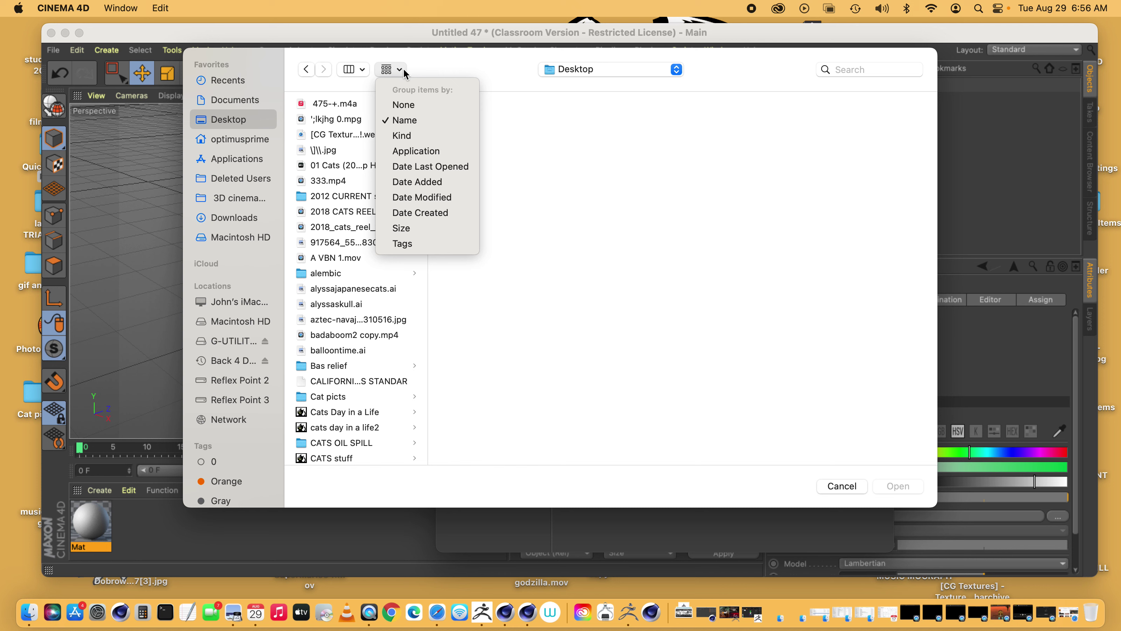
click(423, 182)
click(346, 123)
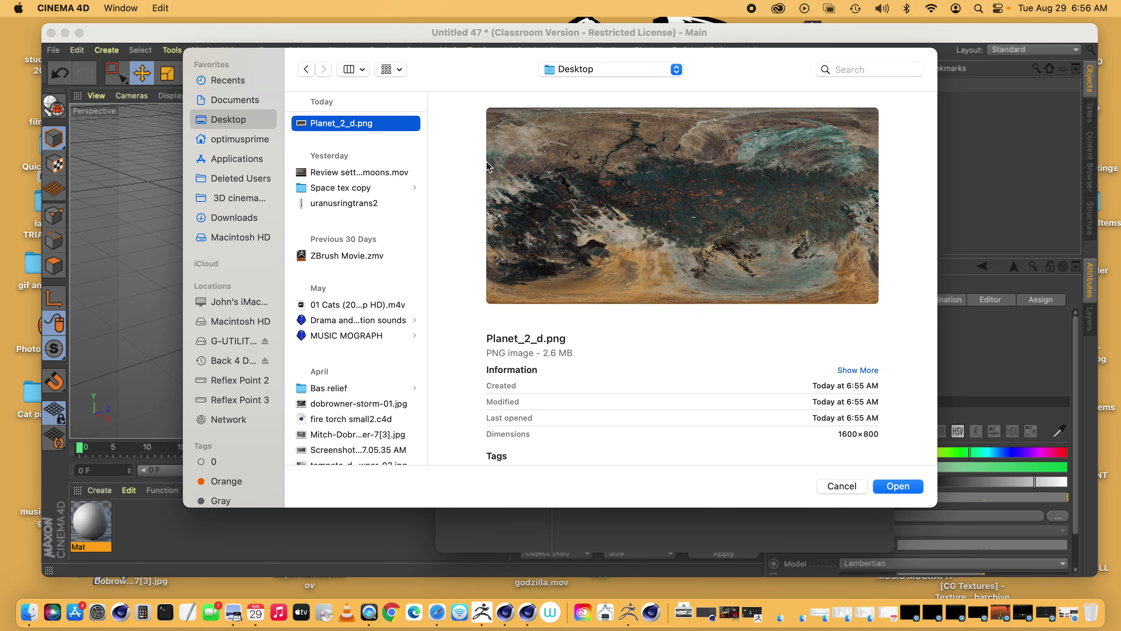
click(890, 485)
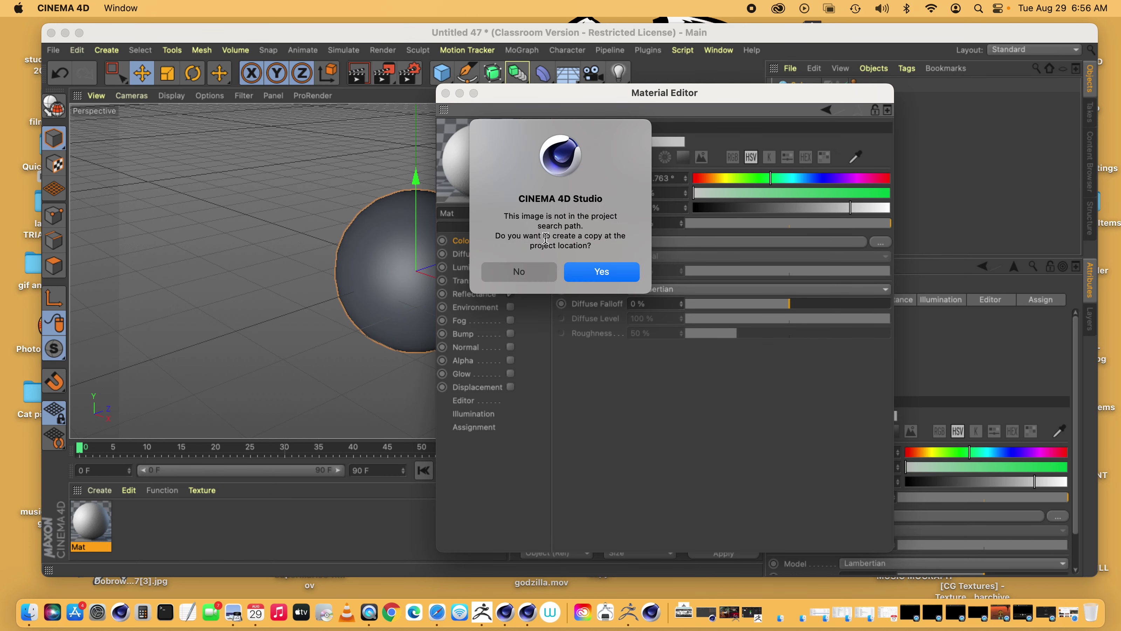
click(606, 273)
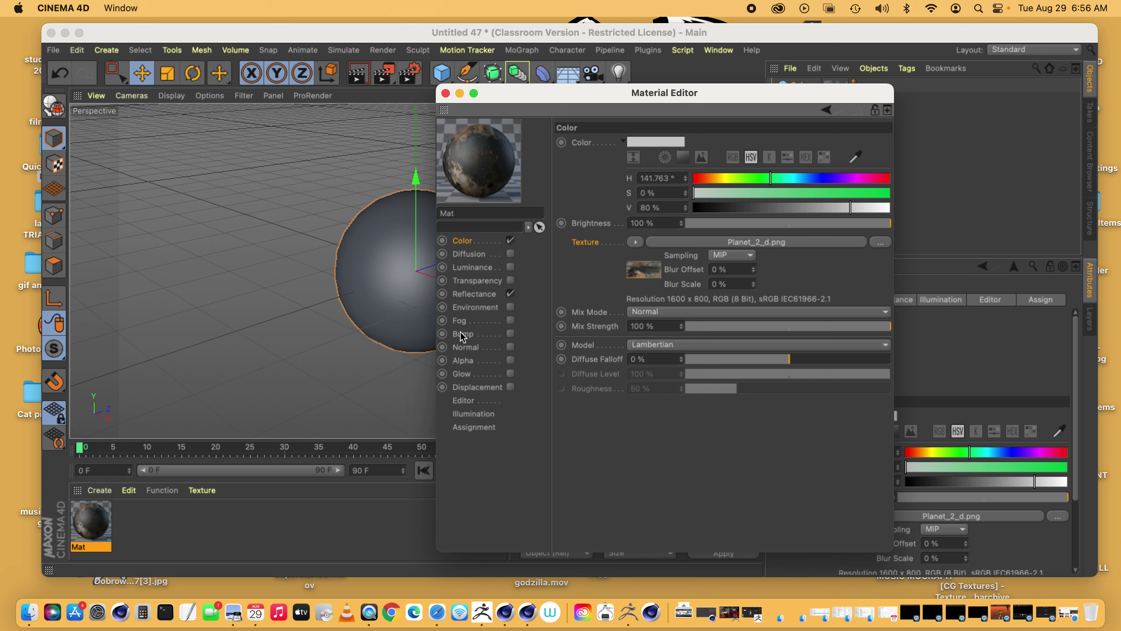
click(461, 334)
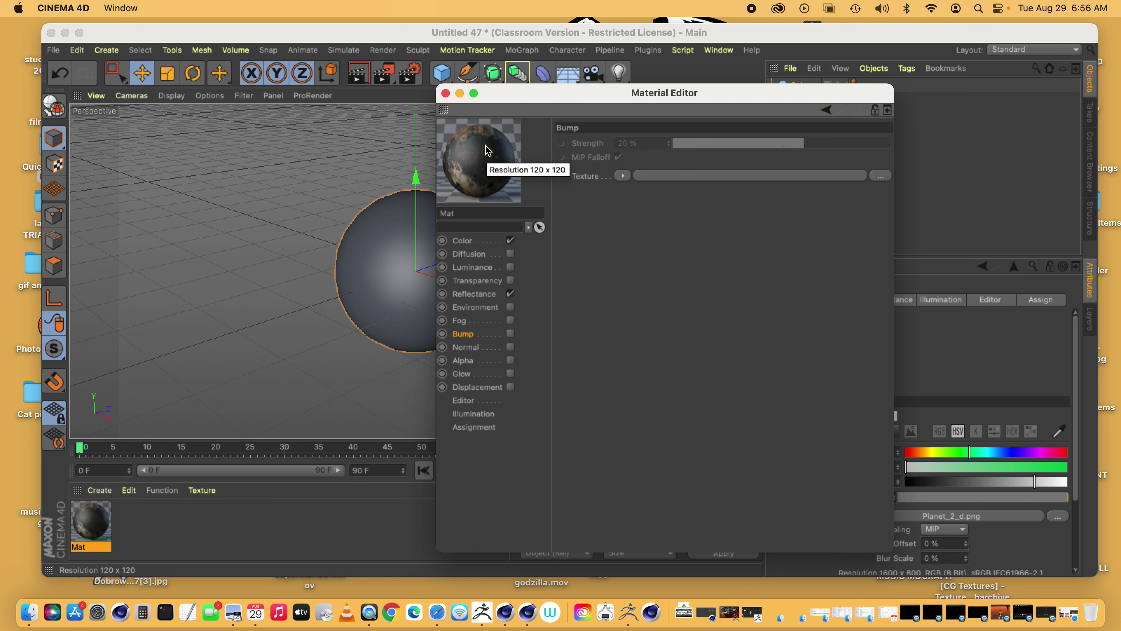
Close the Material Editor and drag Mat onto the Sphere object in the Object Manager
click(470, 245)
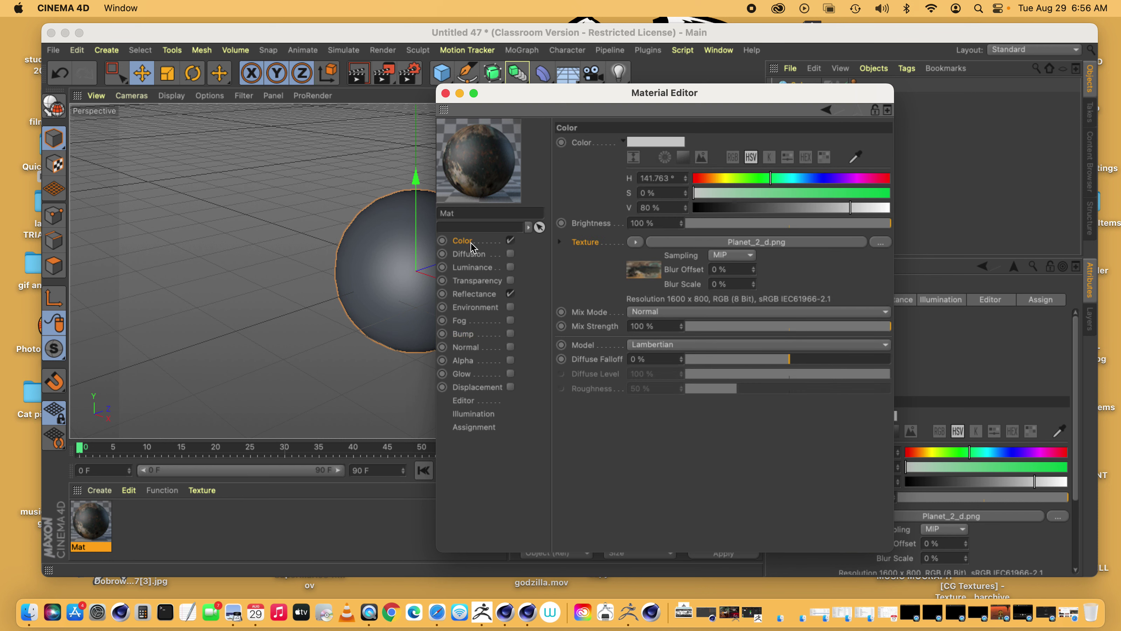
click(445, 92)
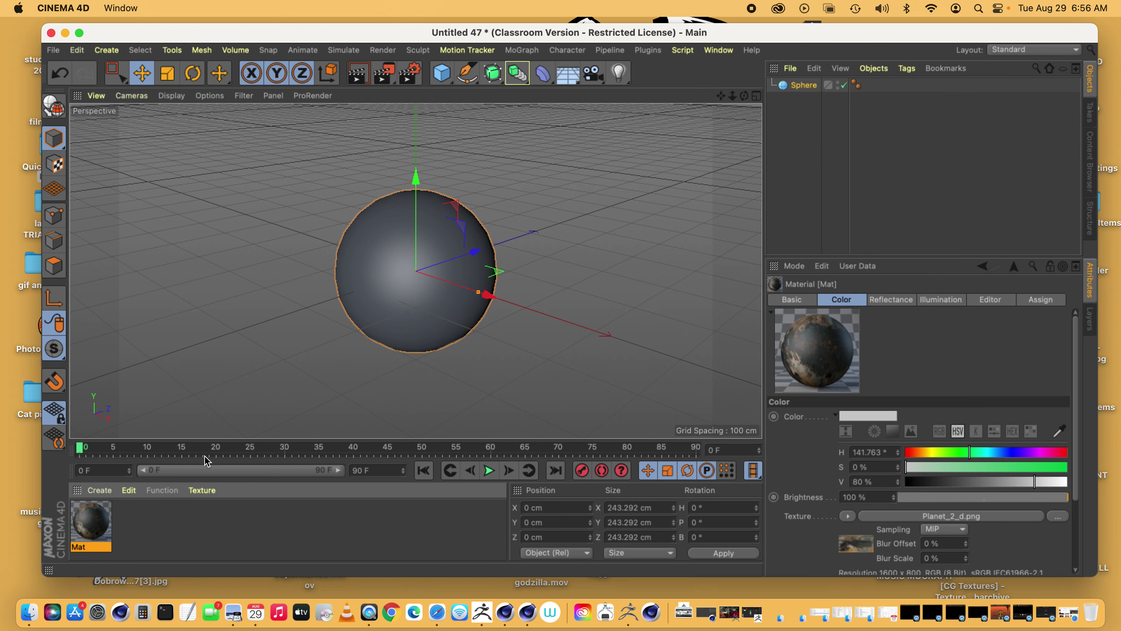
drag(83, 542, 805, 88)
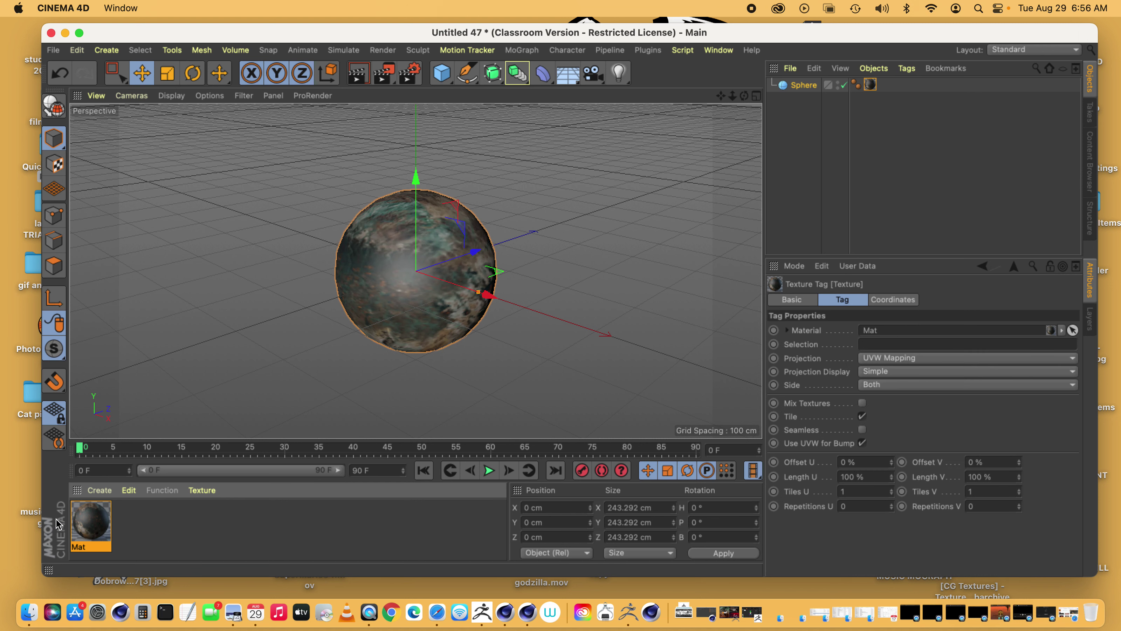
key(super+z)
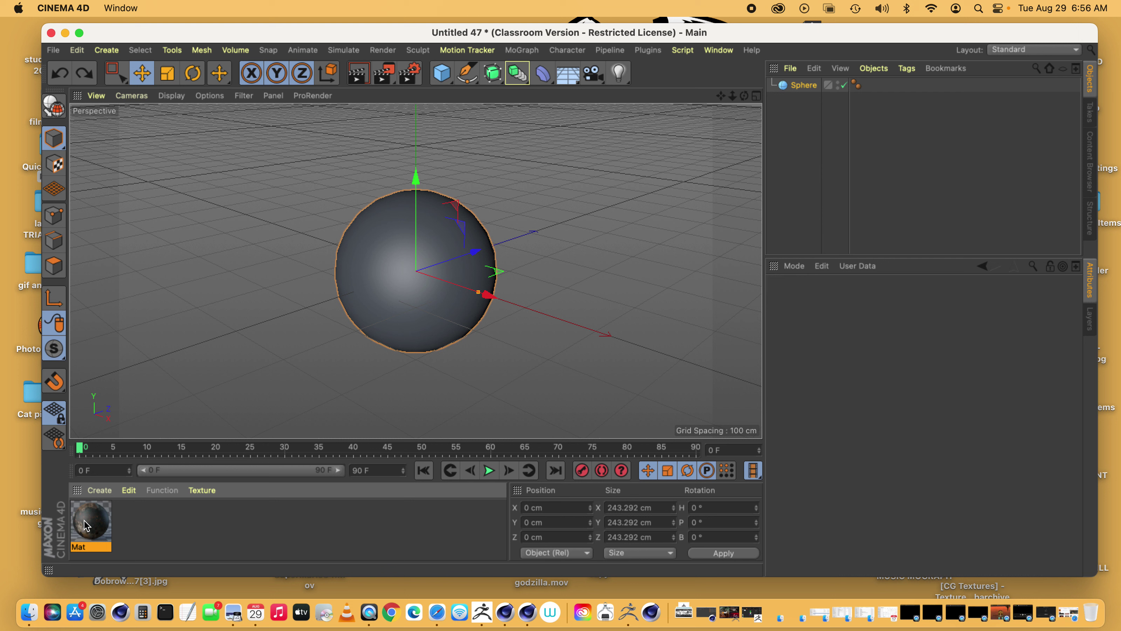
mouse_move(86, 526)
mouse_down()
mouse_move(407, 316)
mouse_move(134, 529)
mouse_move(85, 526)
mouse_up()
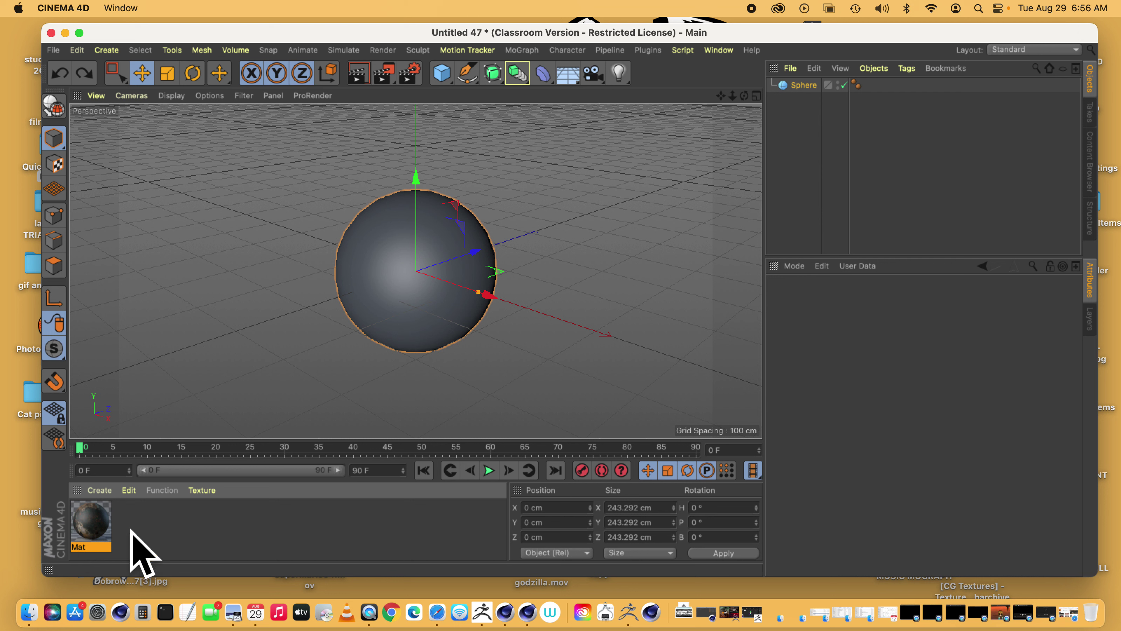
drag(79, 532, 804, 90)
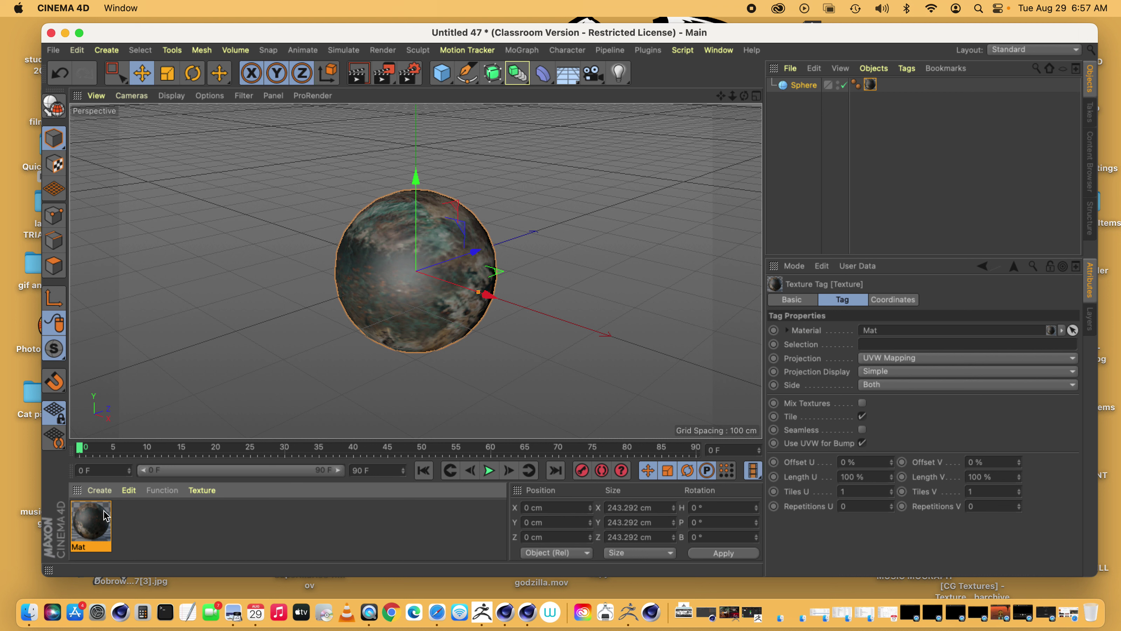
Create a new material Mat.1 and give it the Starfield shader as colour texture
click(100, 490)
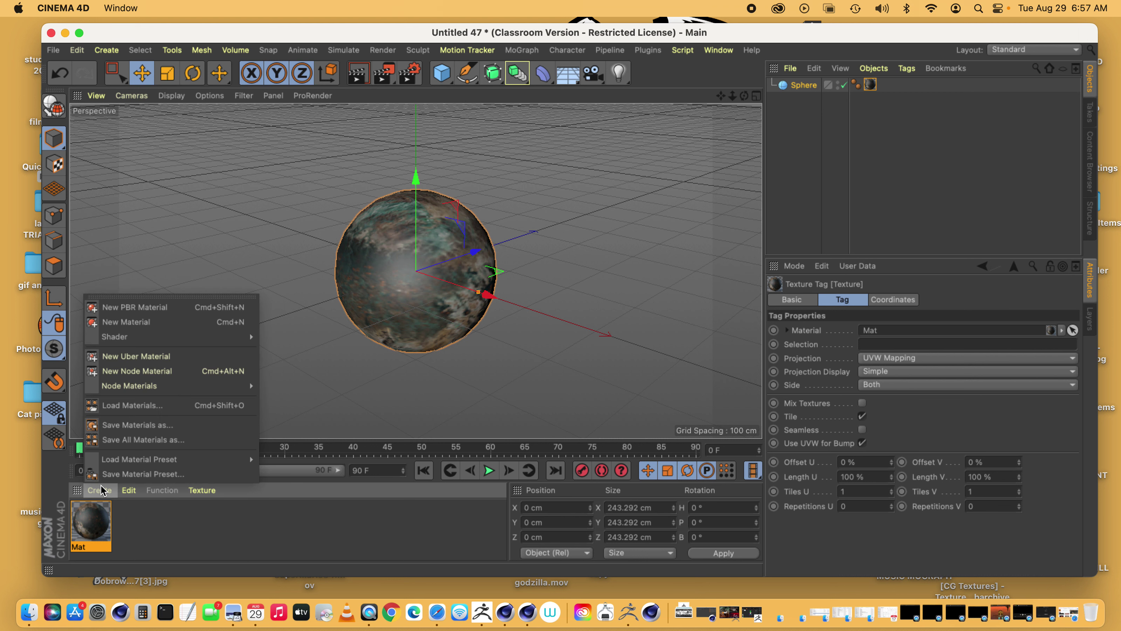
click(132, 322)
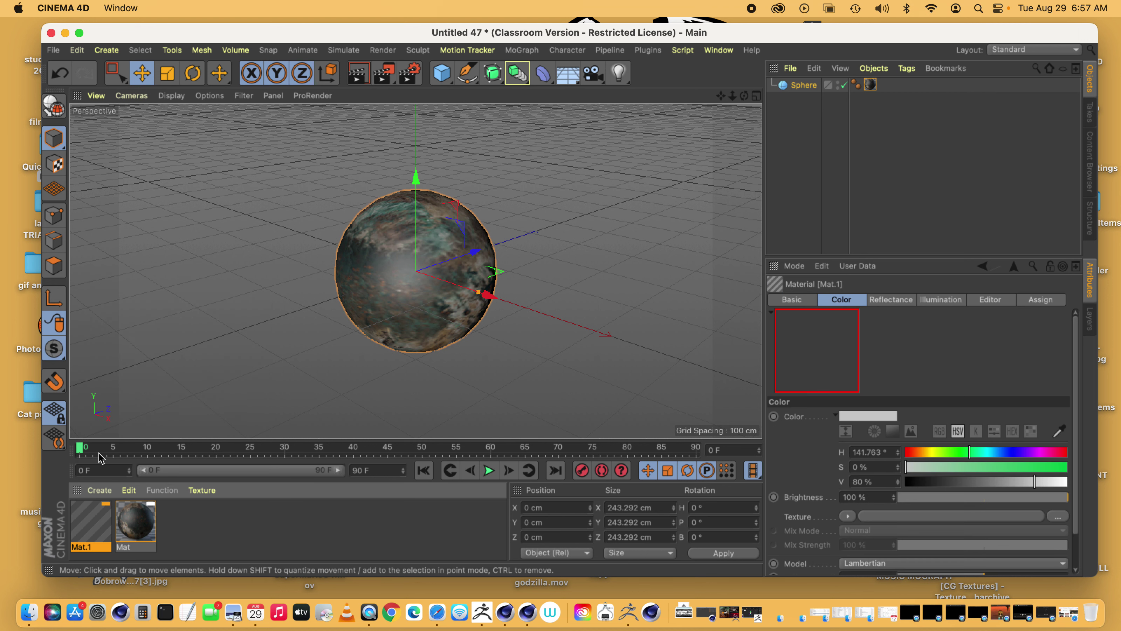
double_click(84, 517)
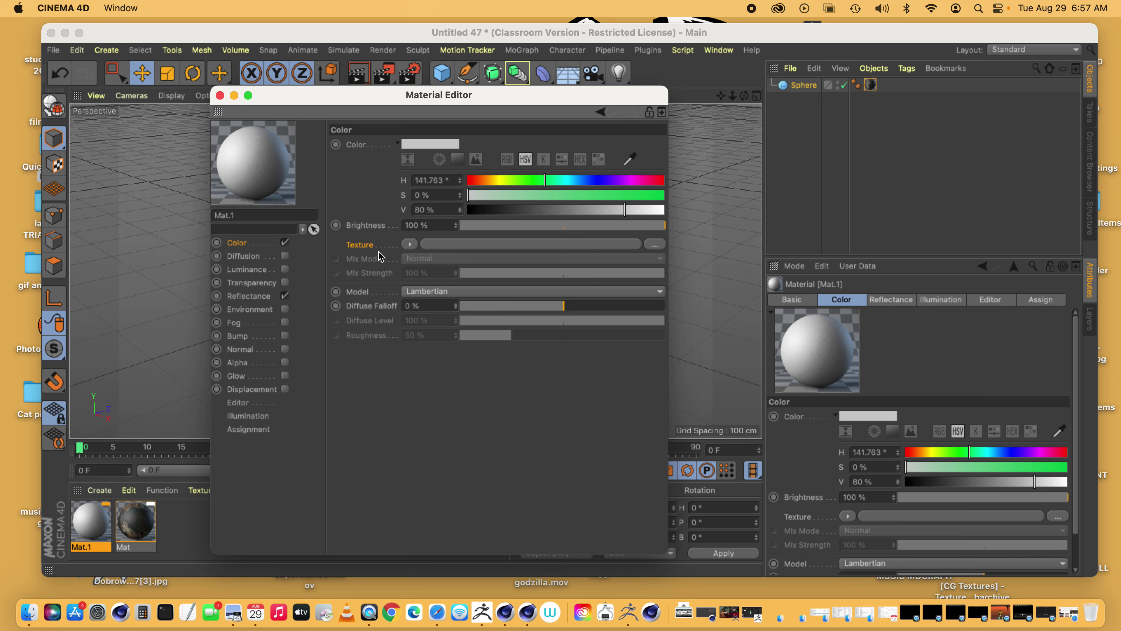
click(412, 244)
click(355, 253)
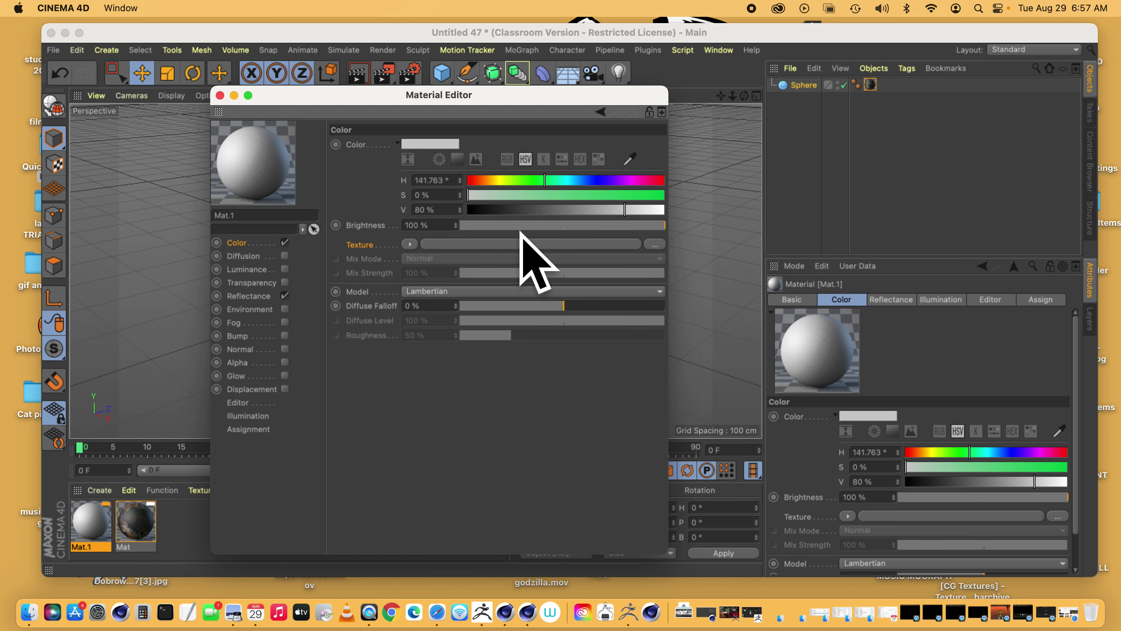
click(410, 245)
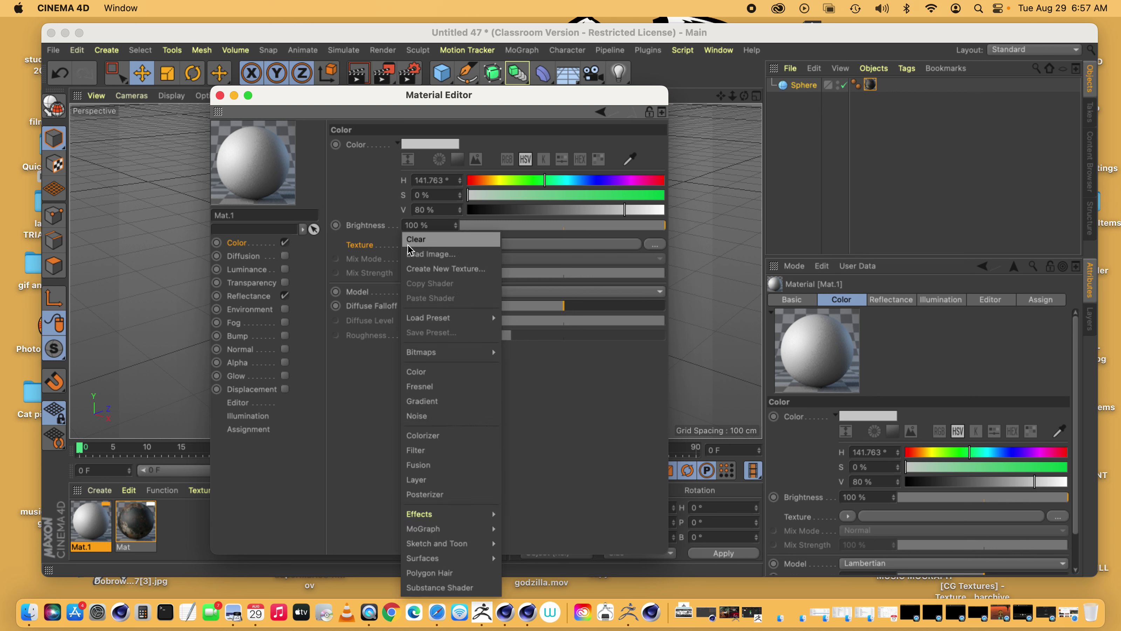
mouse_move(488, 557)
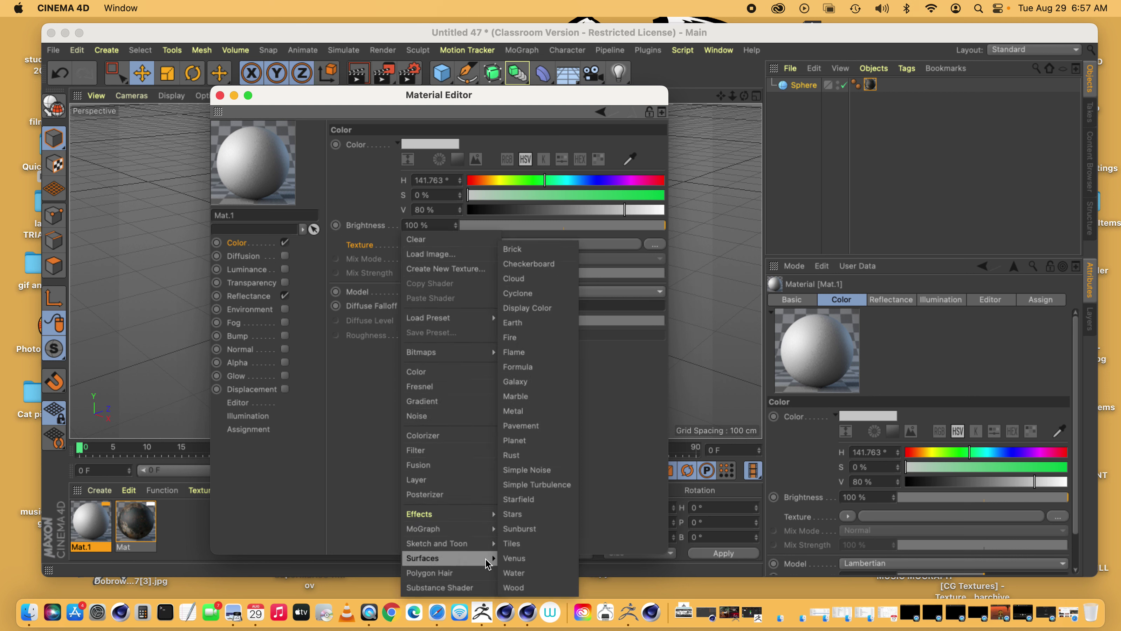
click(547, 498)
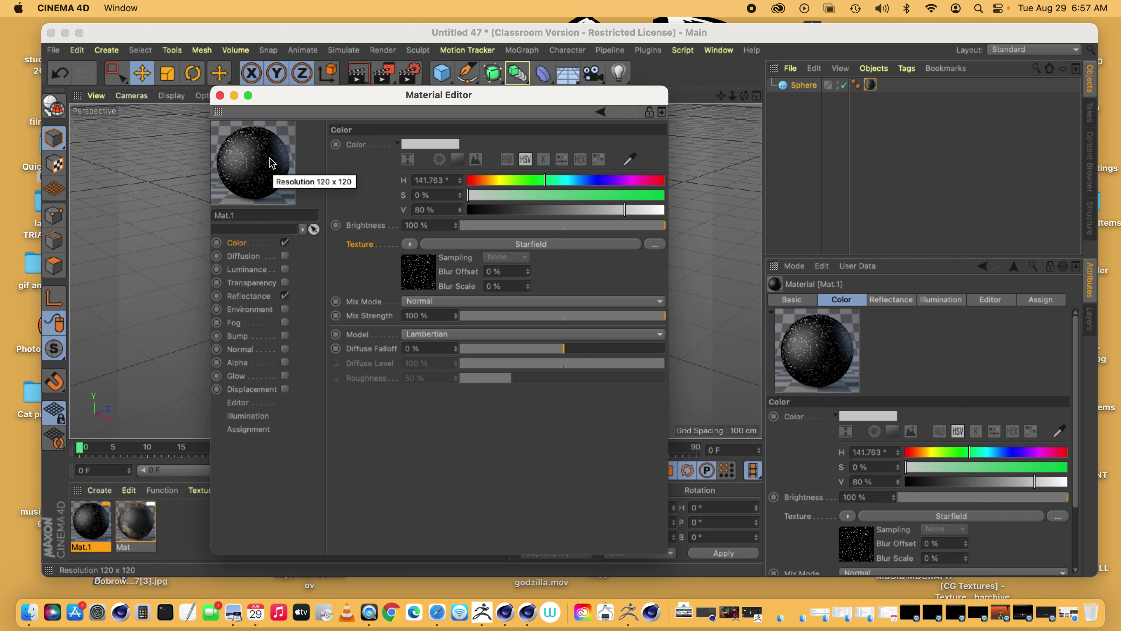
Turn off Mat.1's reflectance and enable luminance with a Starfield texture
click(284, 295)
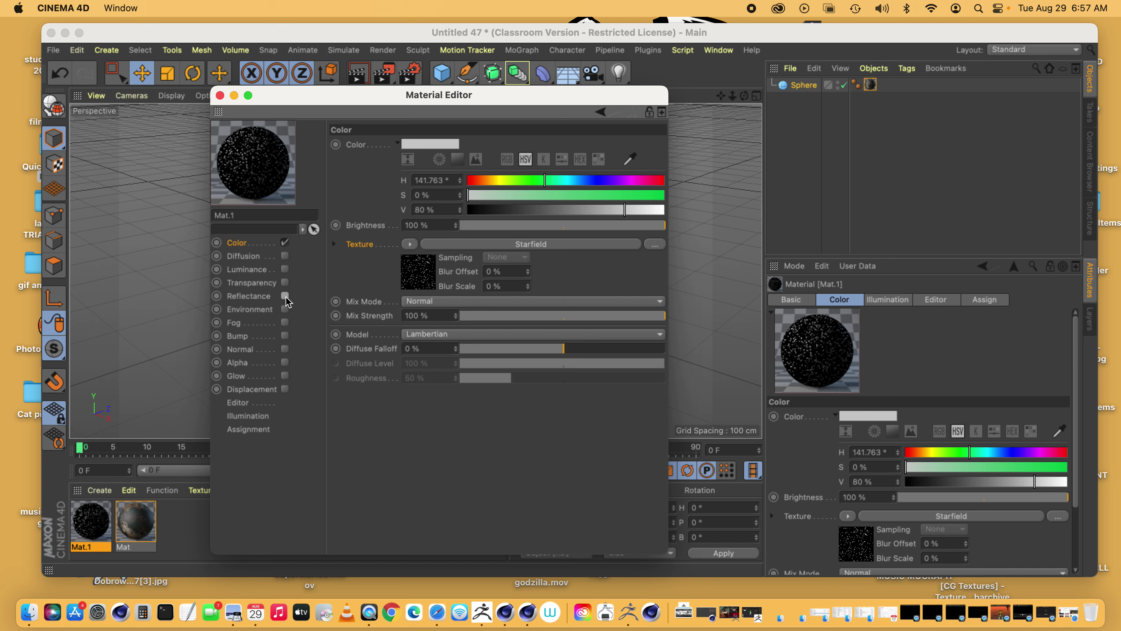
click(247, 270)
click(285, 269)
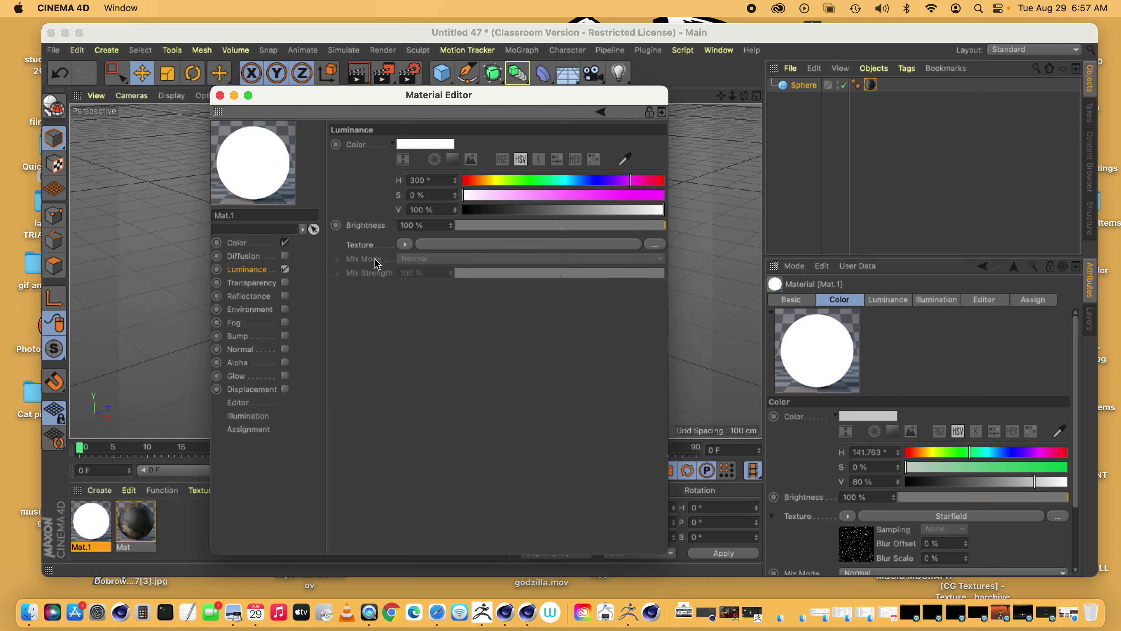
click(405, 244)
mouse_move(456, 563)
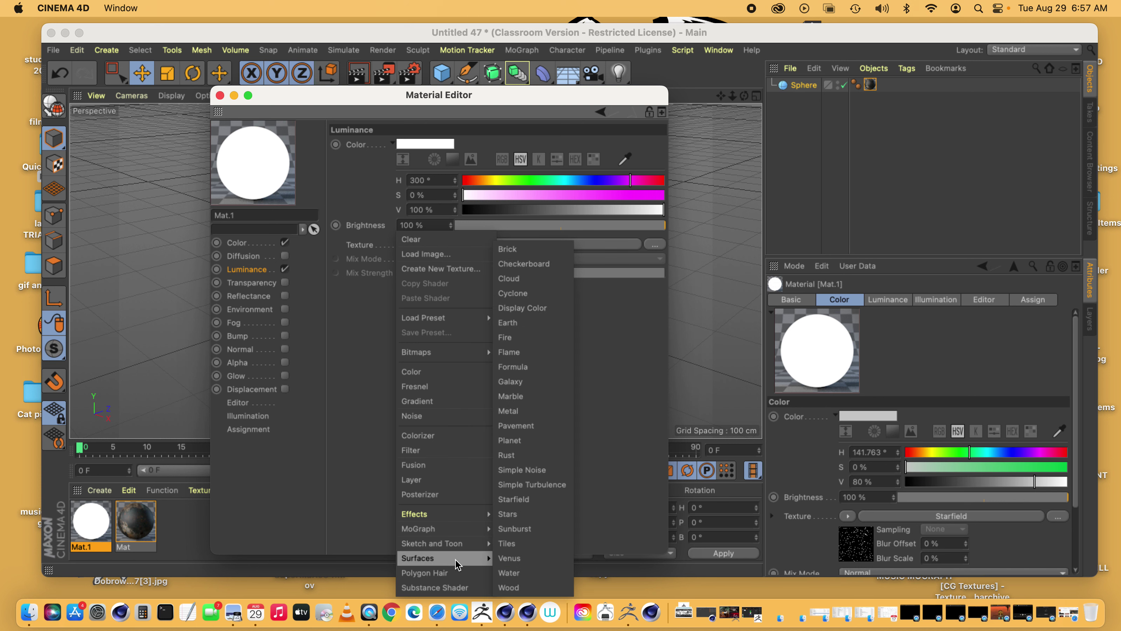
click(514, 499)
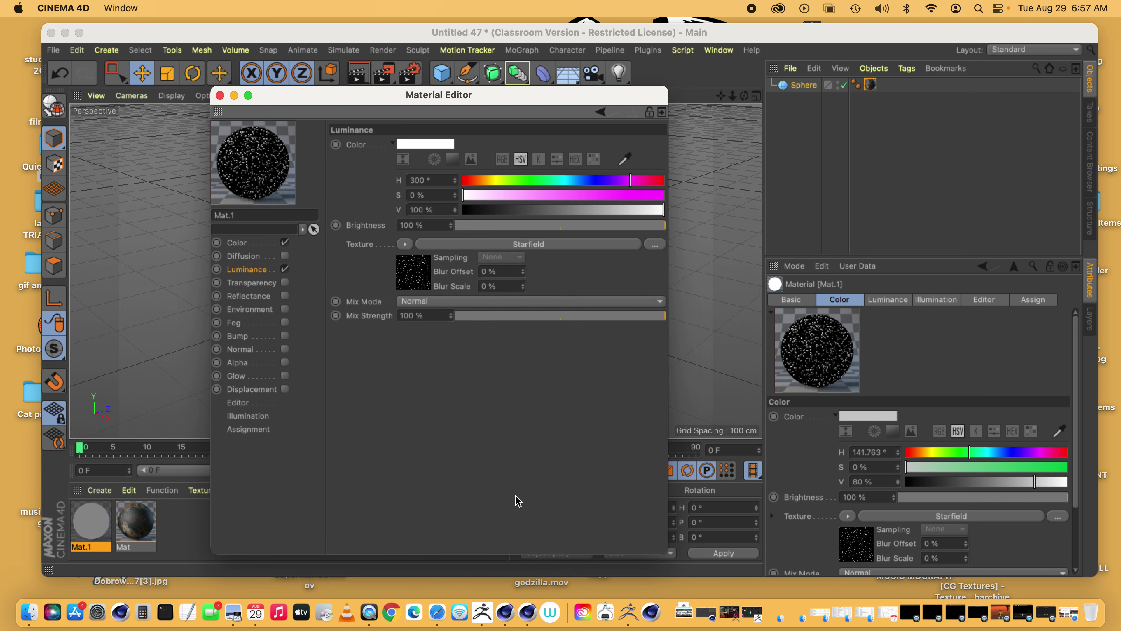
click(219, 95)
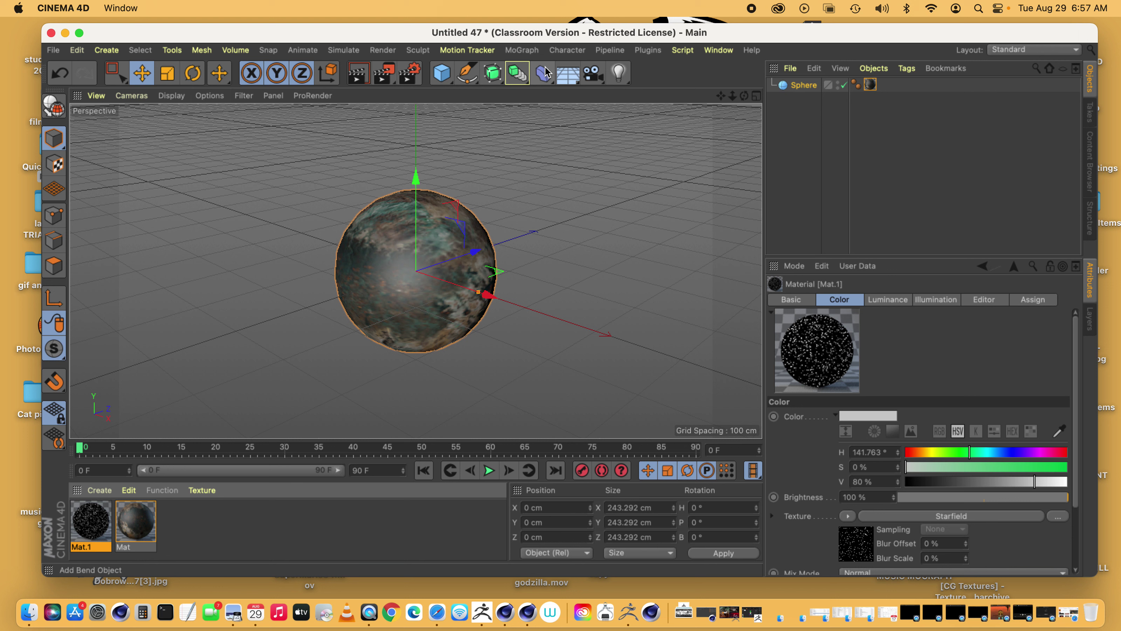
Add a Sky object, apply Mat.1 to it, and render the view
click(568, 74)
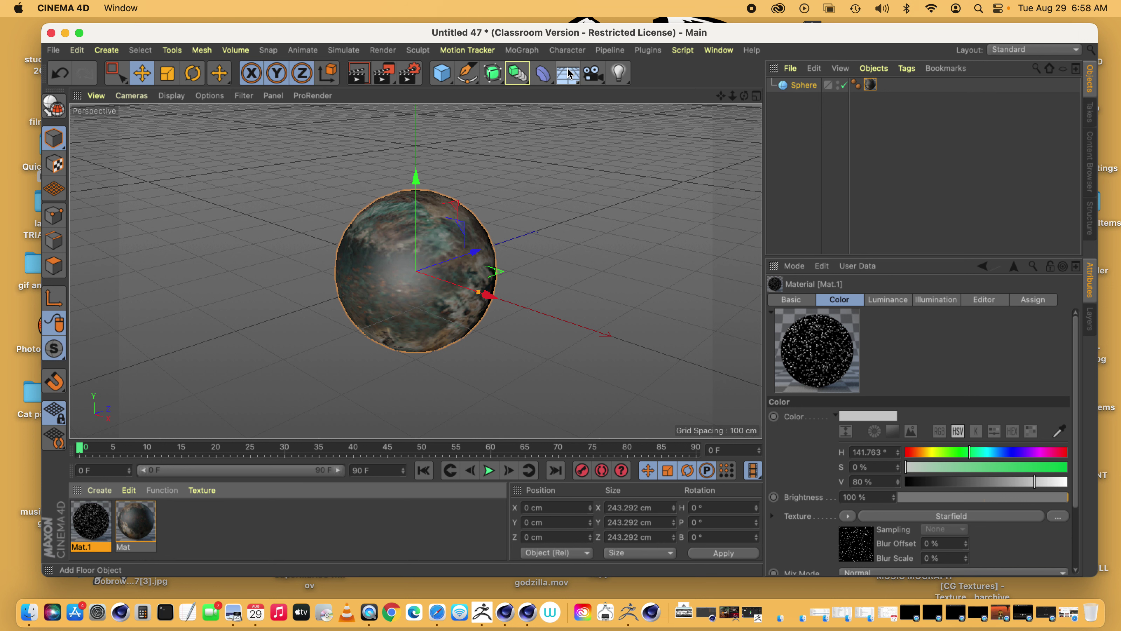
click(566, 78)
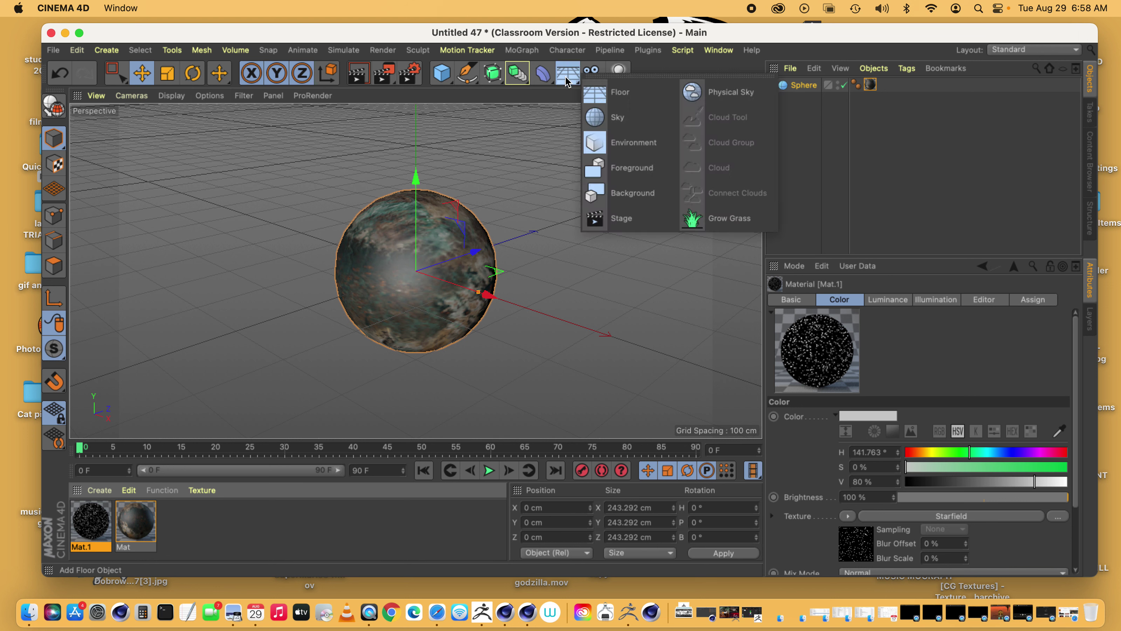
click(567, 79)
click(568, 81)
click(567, 77)
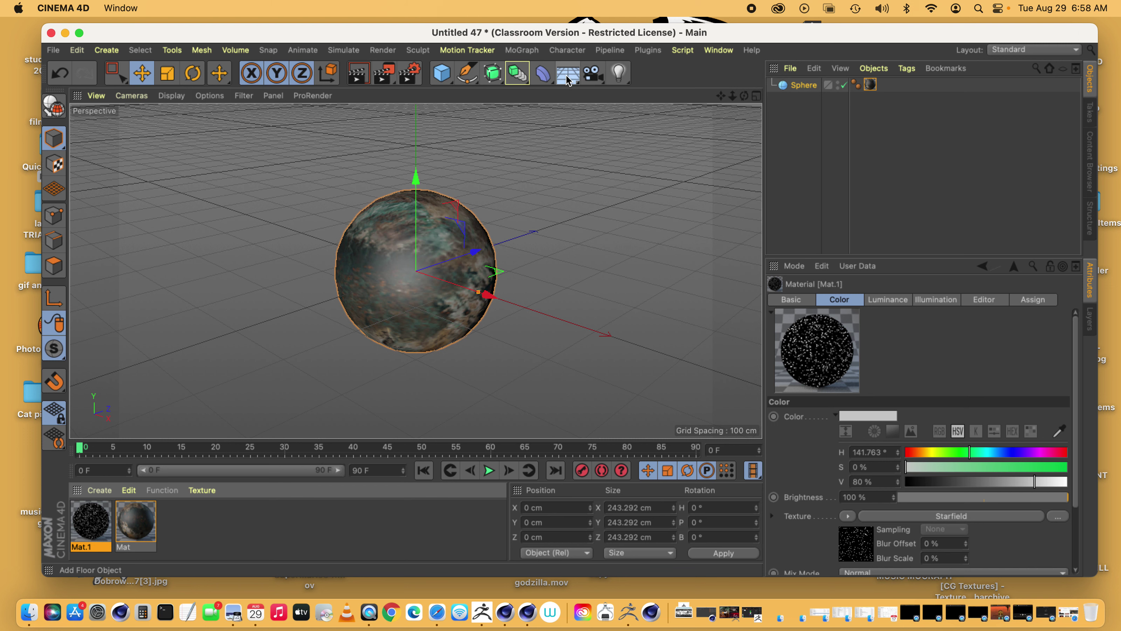
click(568, 78)
click(613, 119)
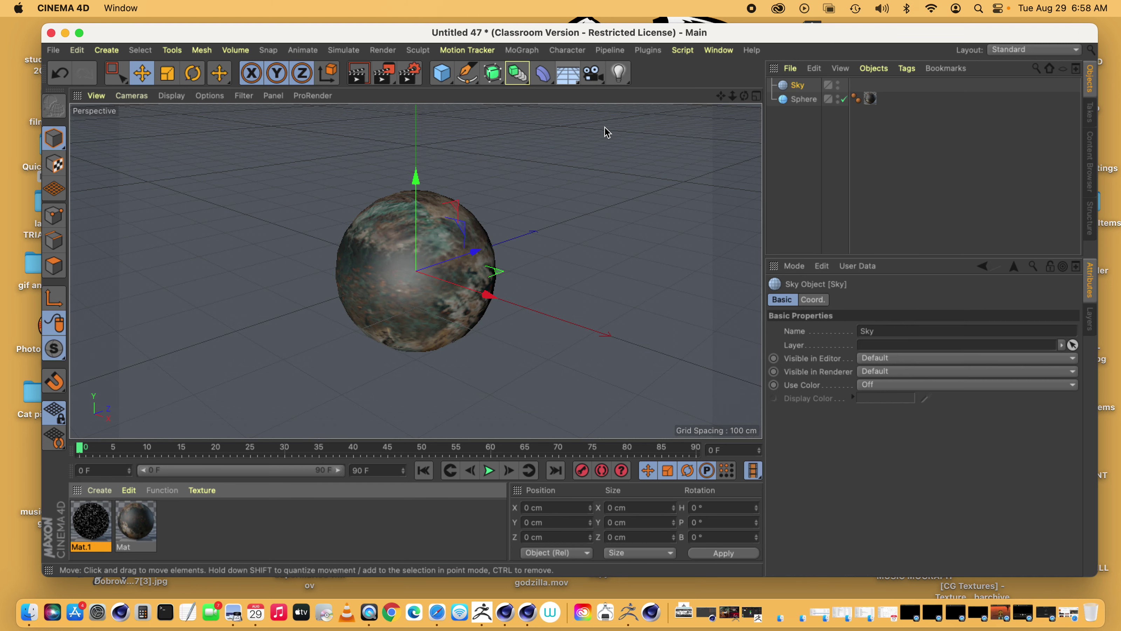
drag(105, 526, 800, 90)
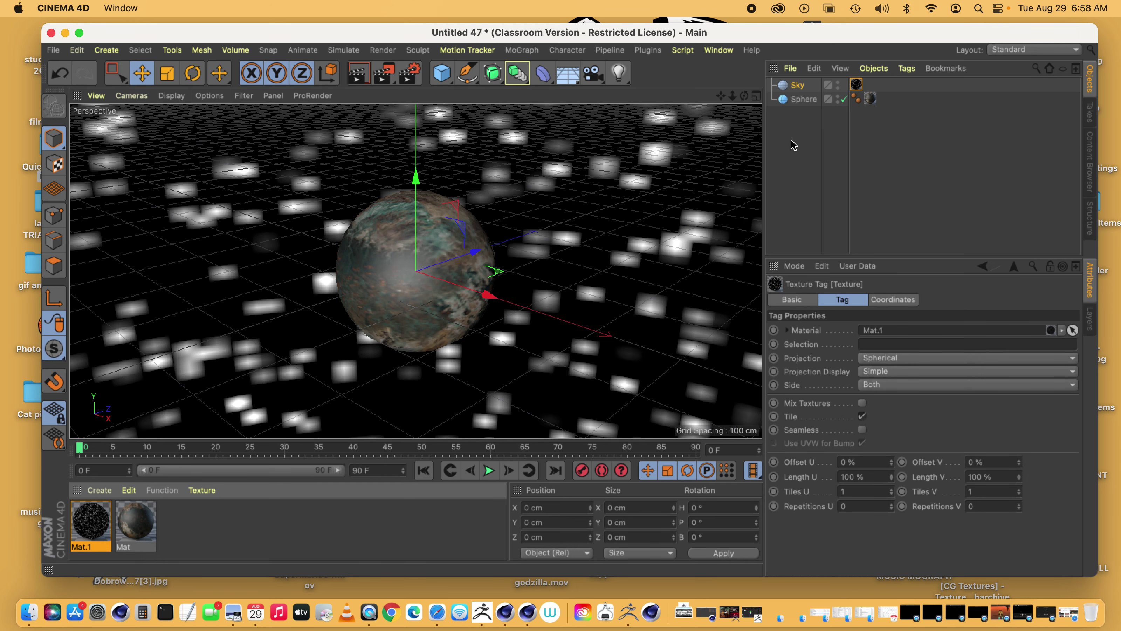
click(356, 73)
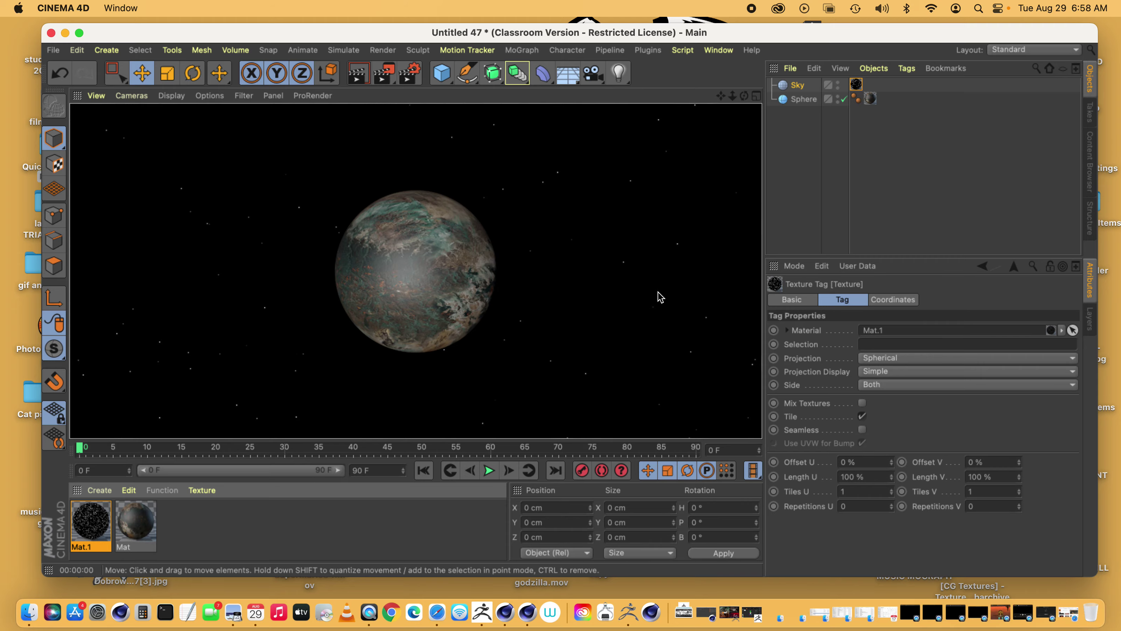
Set the Sky texture tag's Tiles U and Tiles V to 4, then render the view
click(855, 86)
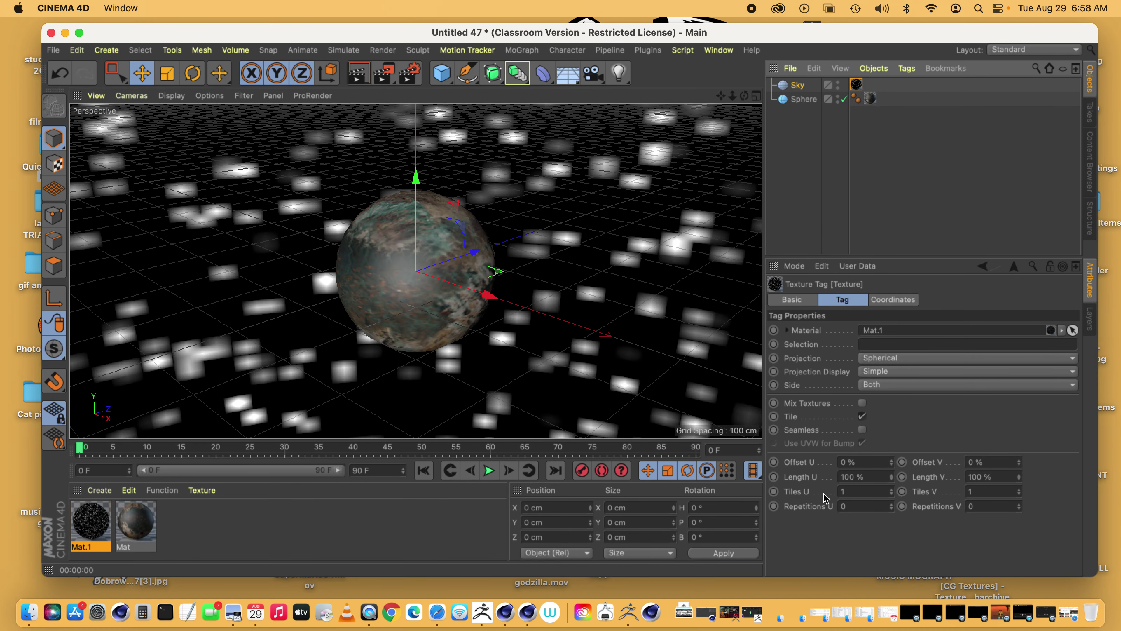
click(788, 494)
double_click(993, 491)
text(4)
key(Return)
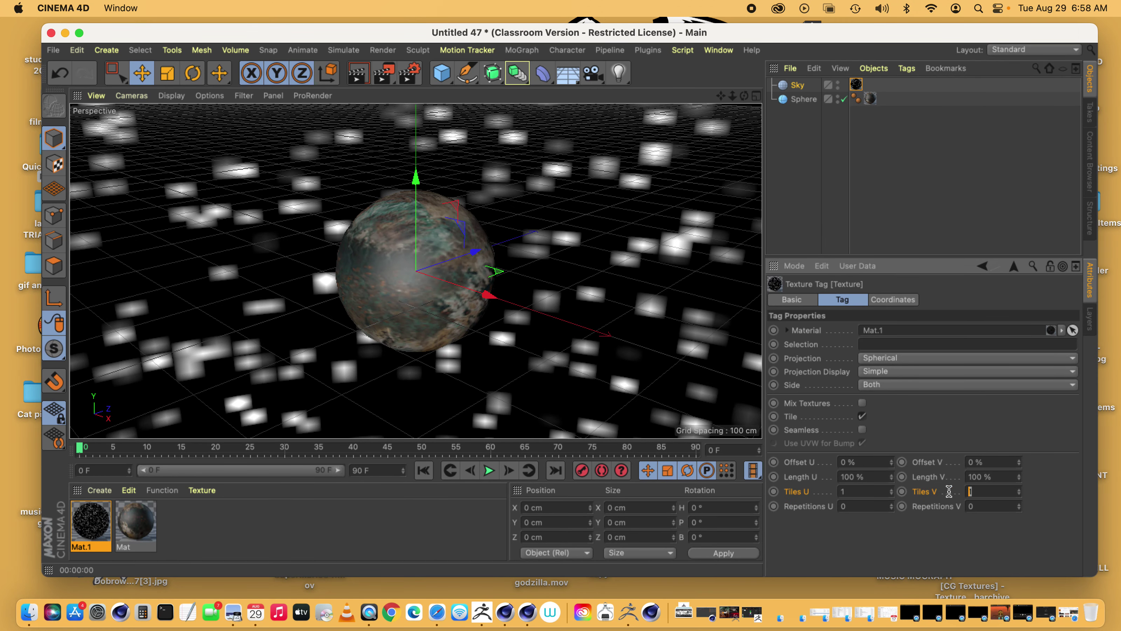
double_click(870, 491)
text(4)
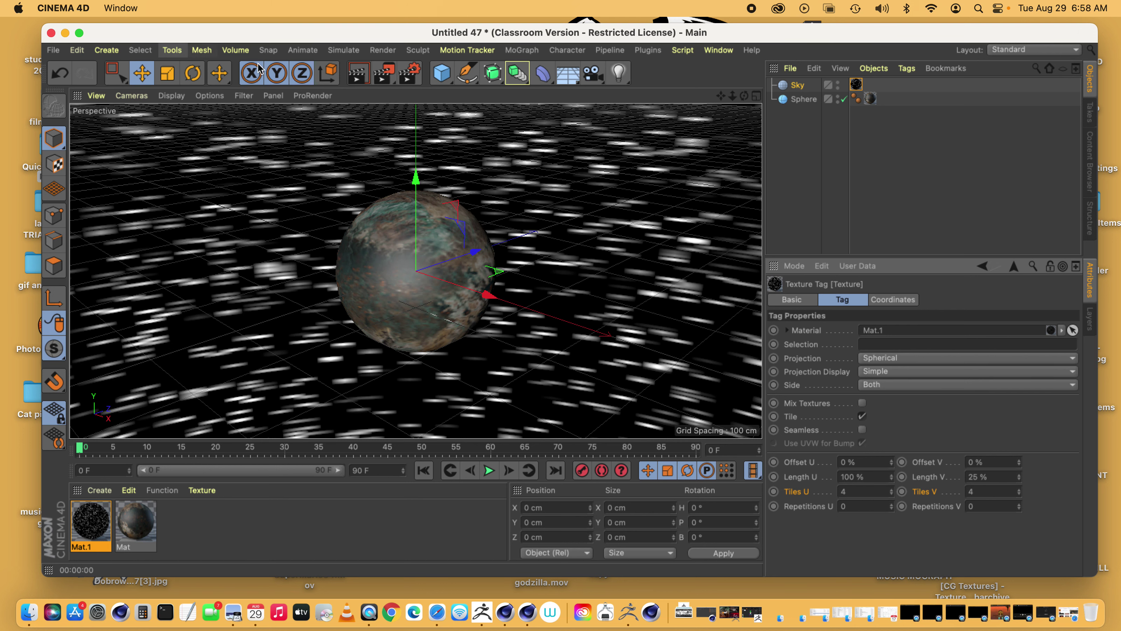
click(362, 77)
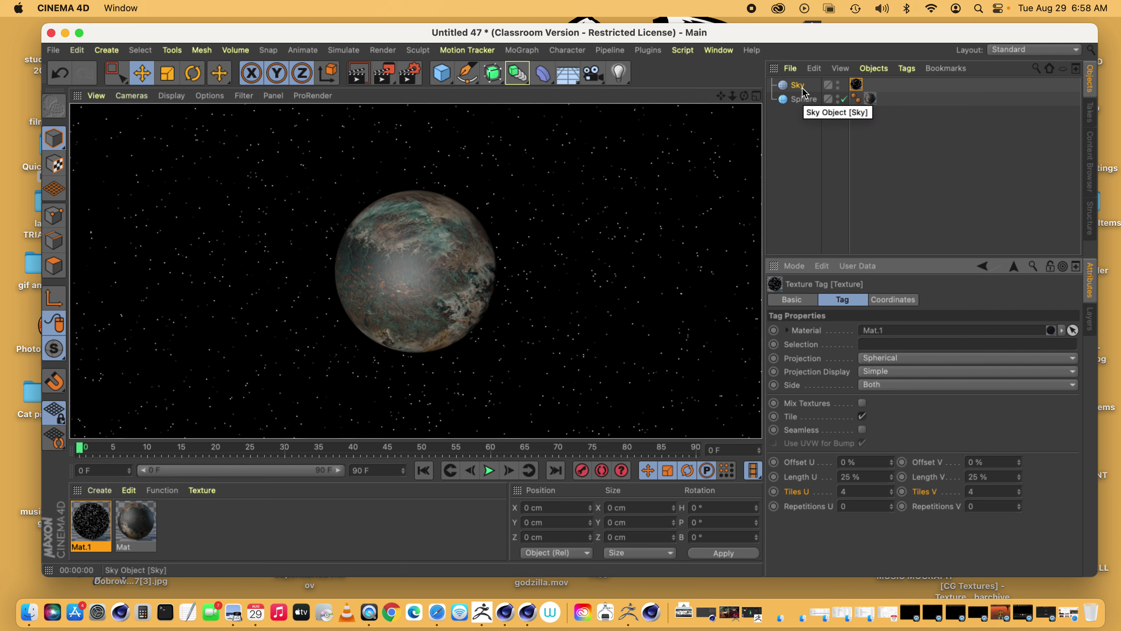
Move the planet sphere out along X to 1340 cm
click(802, 99)
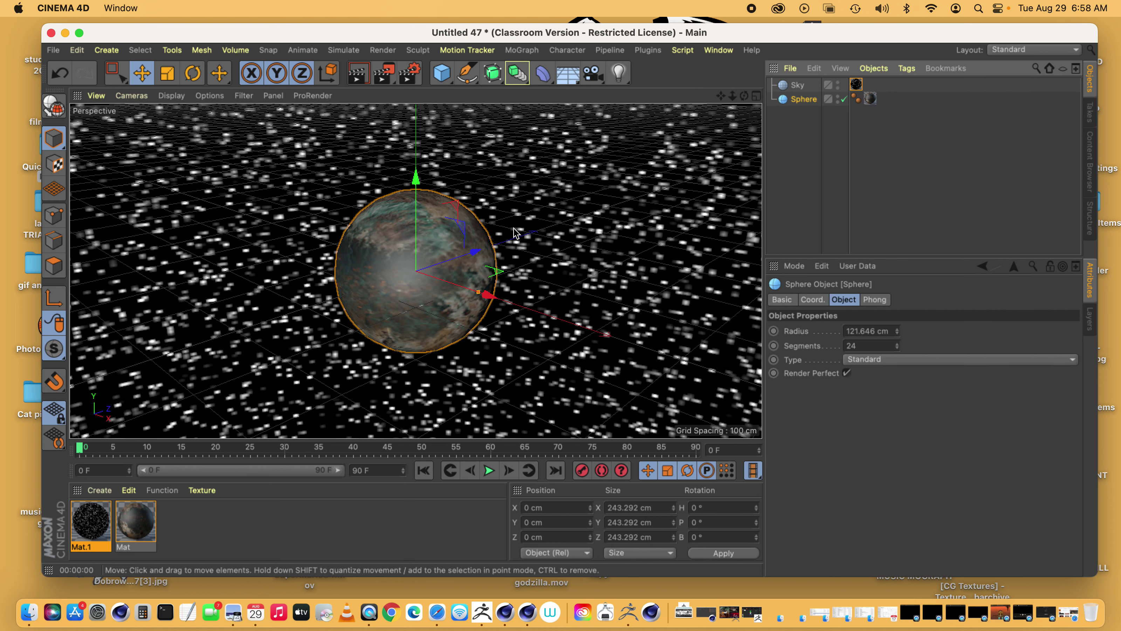
drag(478, 255, 678, 204)
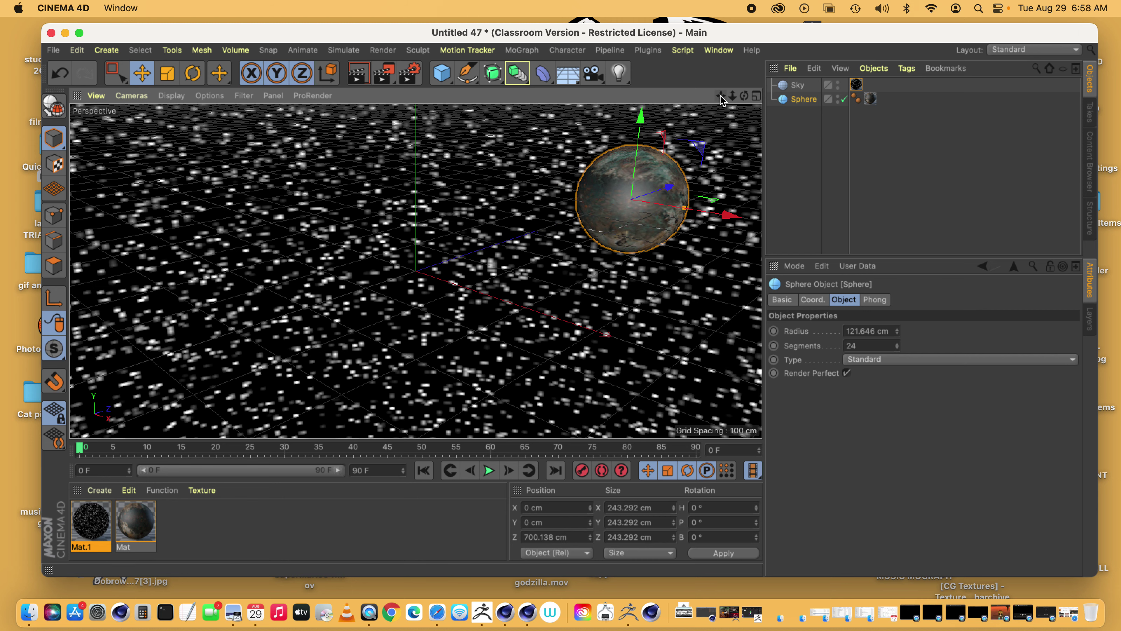
drag(723, 101, 754, 410)
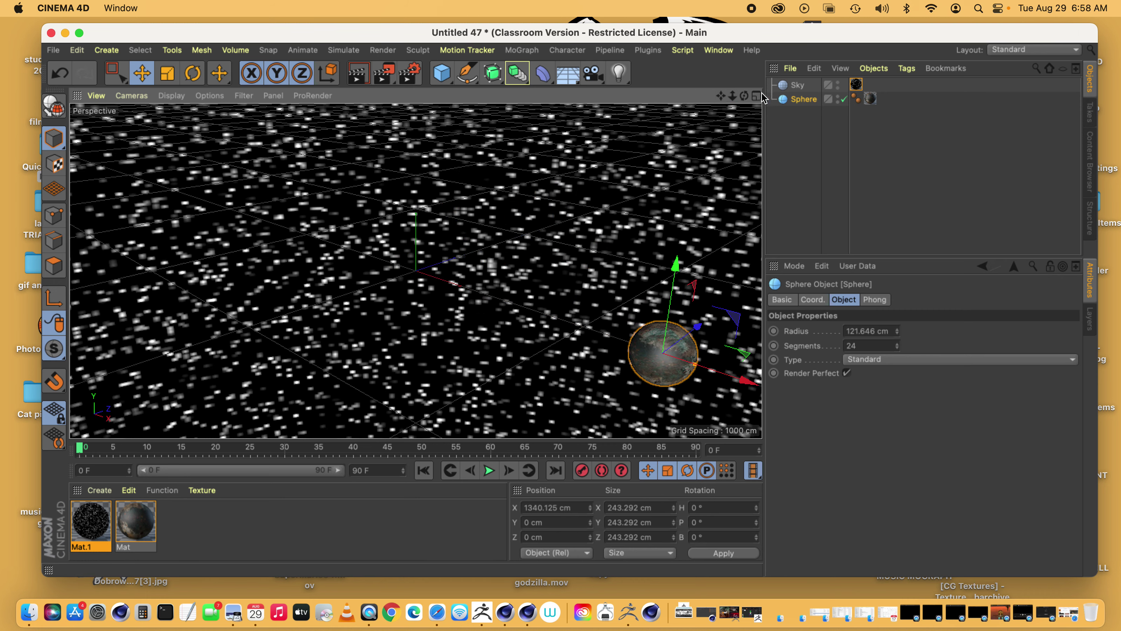
drag(744, 96, 726, 105)
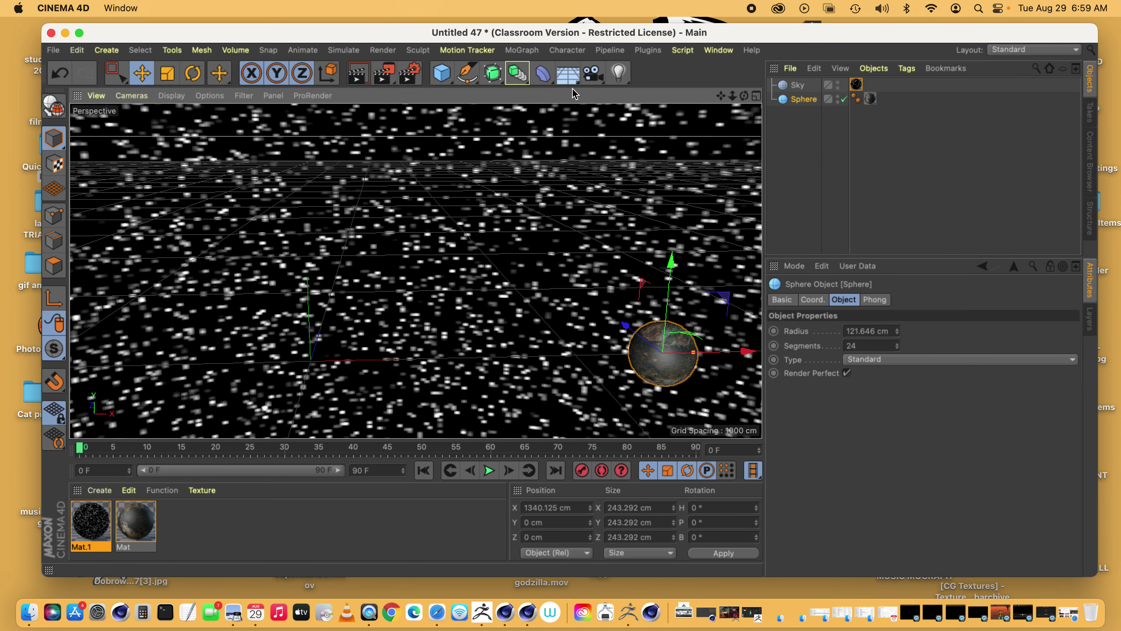
Add a 200 cm Cube and set its Position X, Y and Z to 0 cm
drag(436, 74, 543, 91)
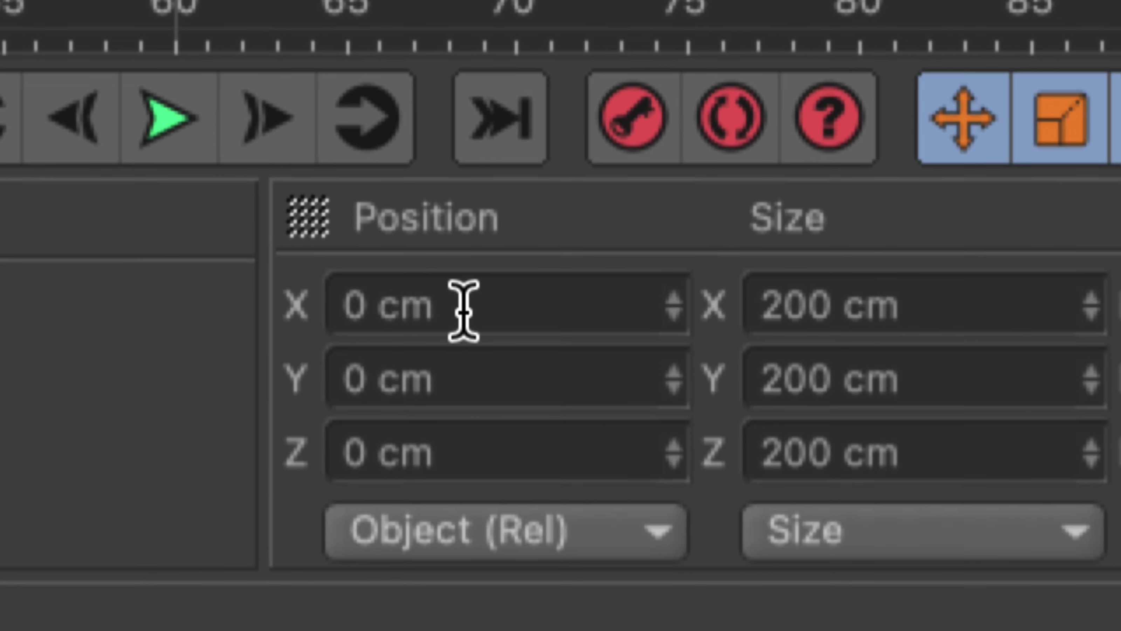
click(531, 476)
drag(525, 498, 502, 499)
drag(361, 381, 343, 380)
click(482, 438)
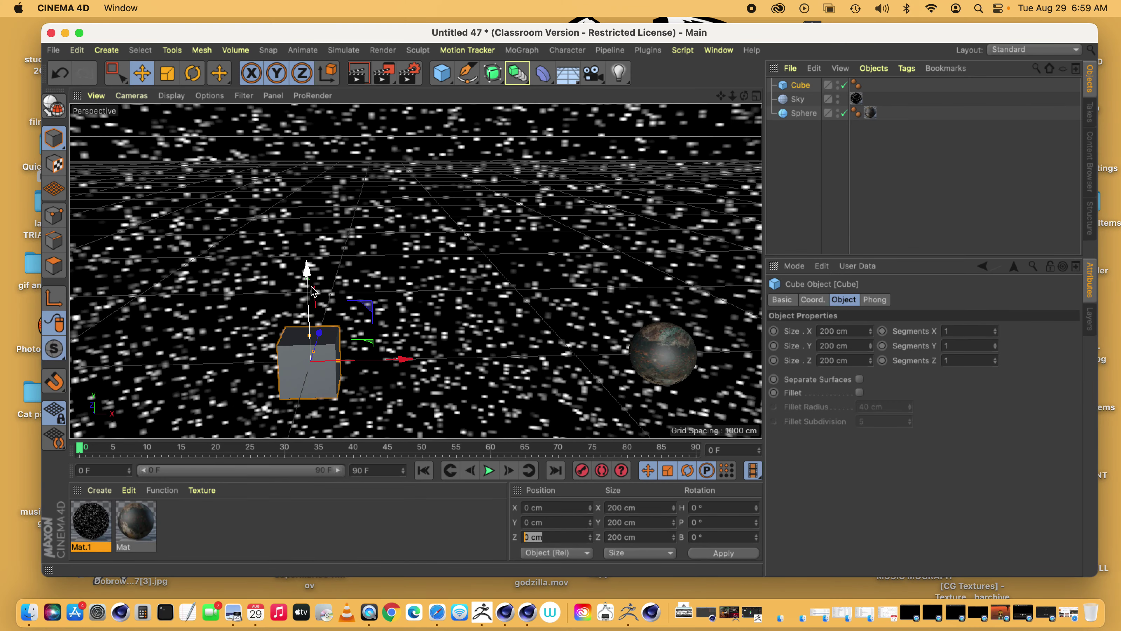
drag(306, 267, 308, 214)
drag(395, 303, 283, 305)
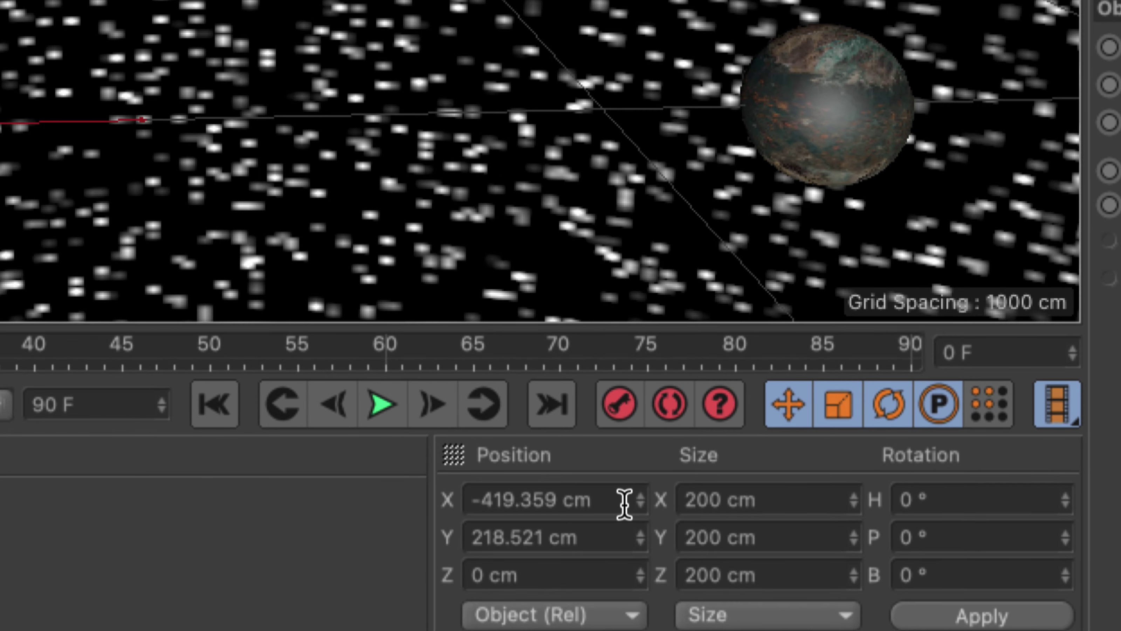
drag(583, 509, 476, 507)
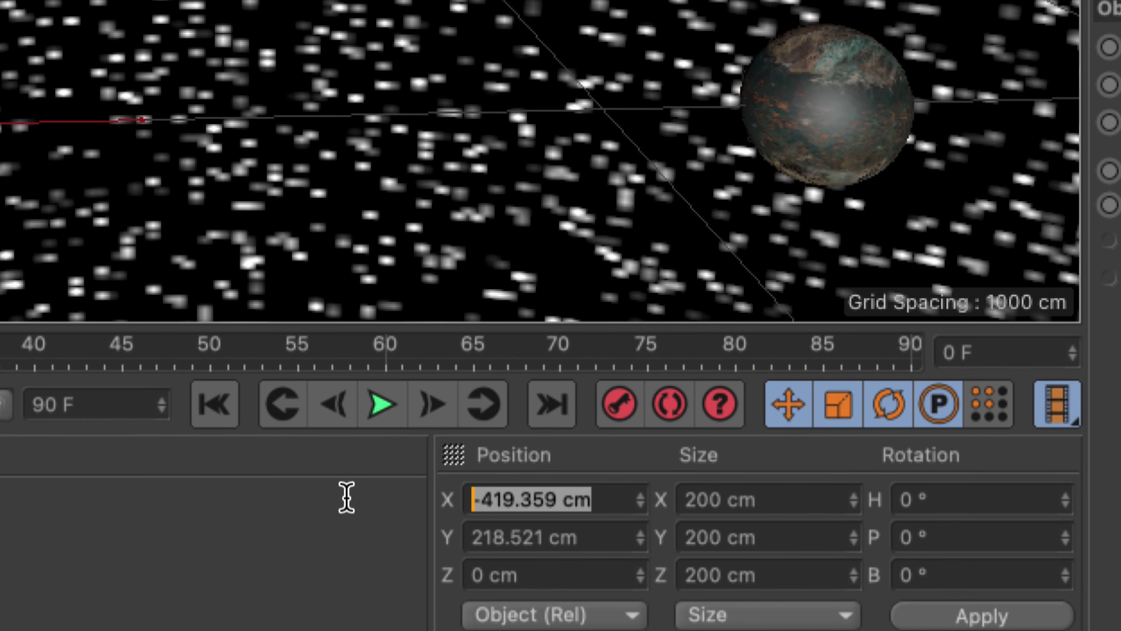
text(0)
drag(600, 535, 356, 538)
text(0)
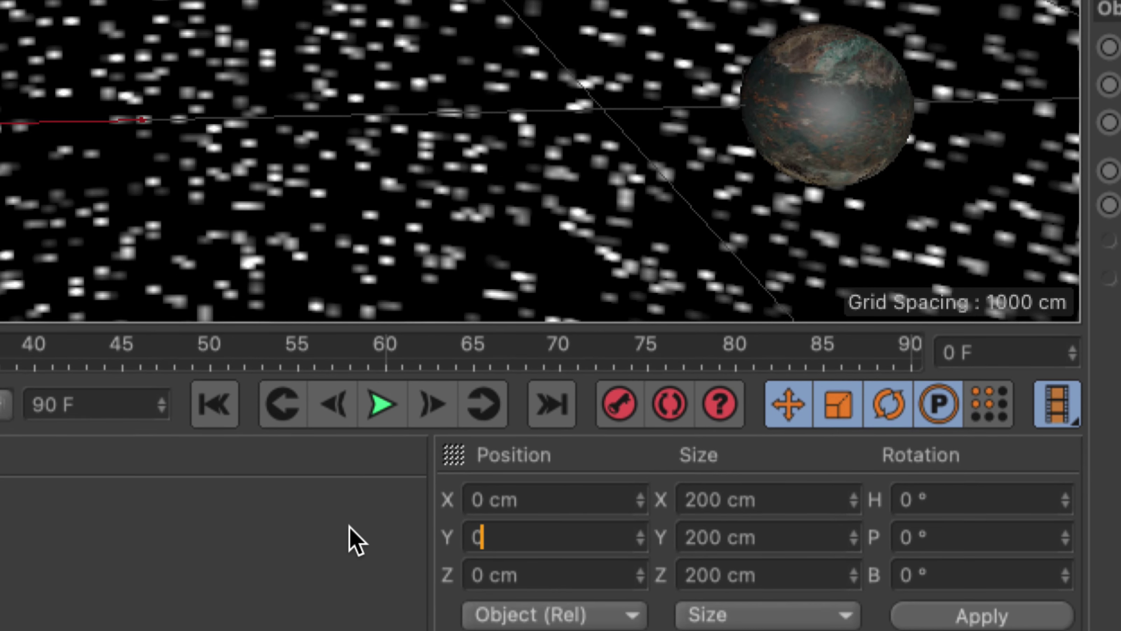
click(998, 615)
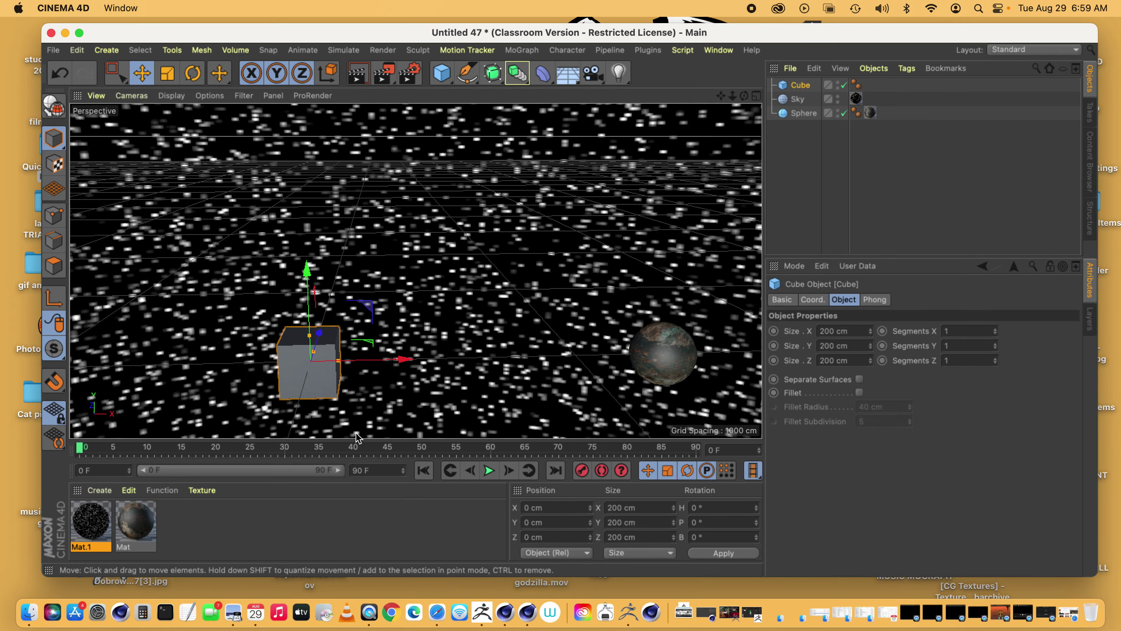
Delete the cube and add an omni light at the origin
key(Delete)
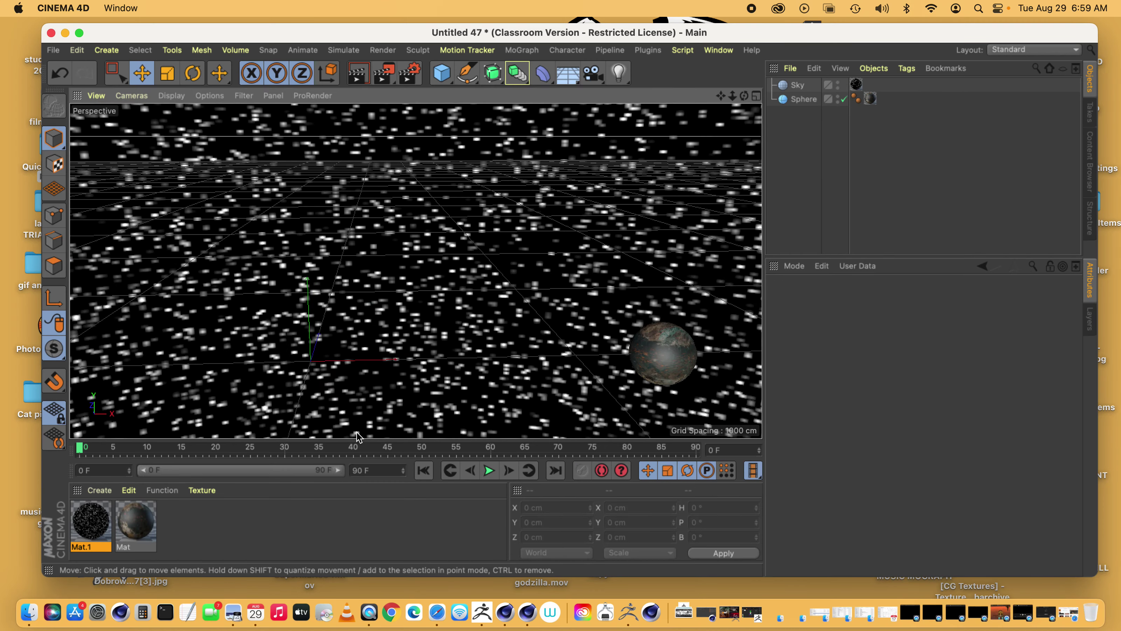
click(618, 73)
click(664, 94)
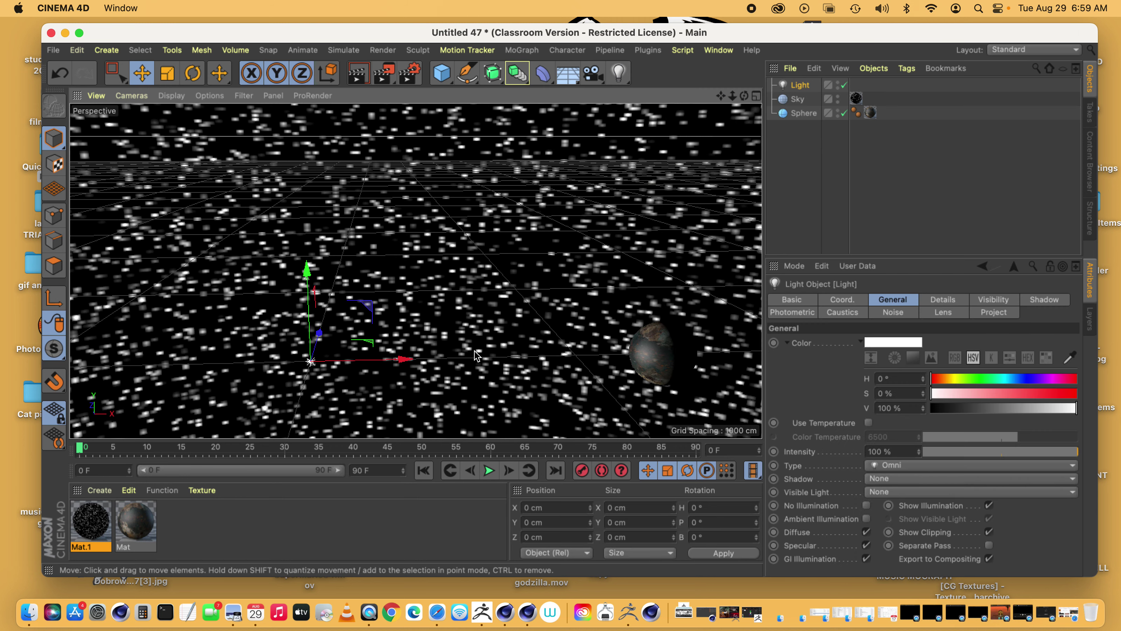
drag(744, 95, 758, 106)
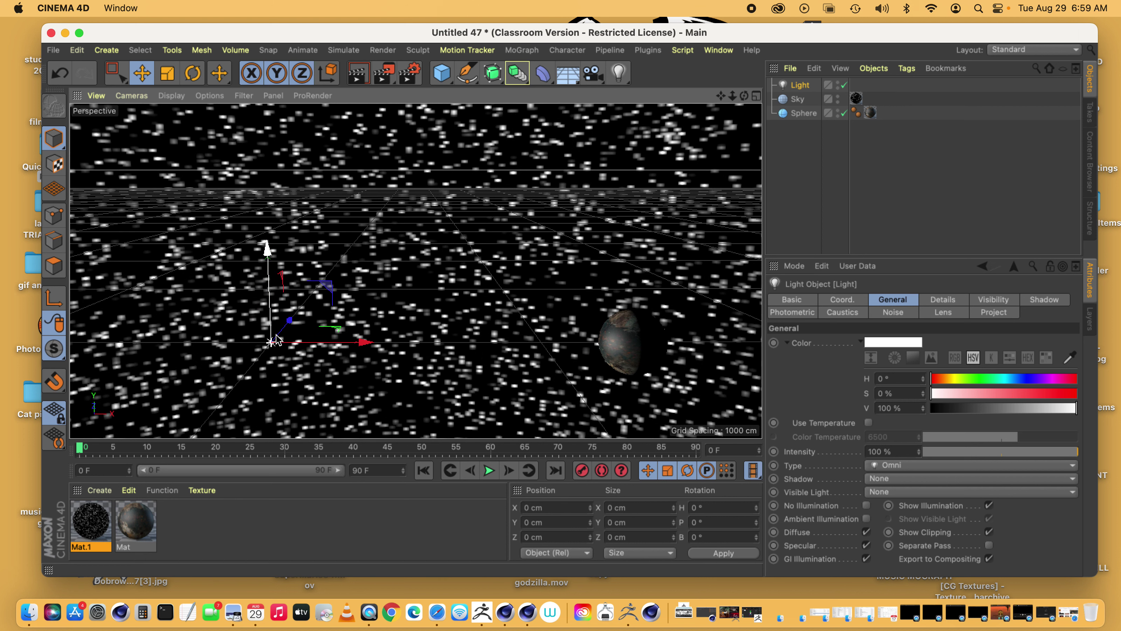
Turn on No Illumination for the omni light
click(623, 72)
drag(905, 258, 889, 150)
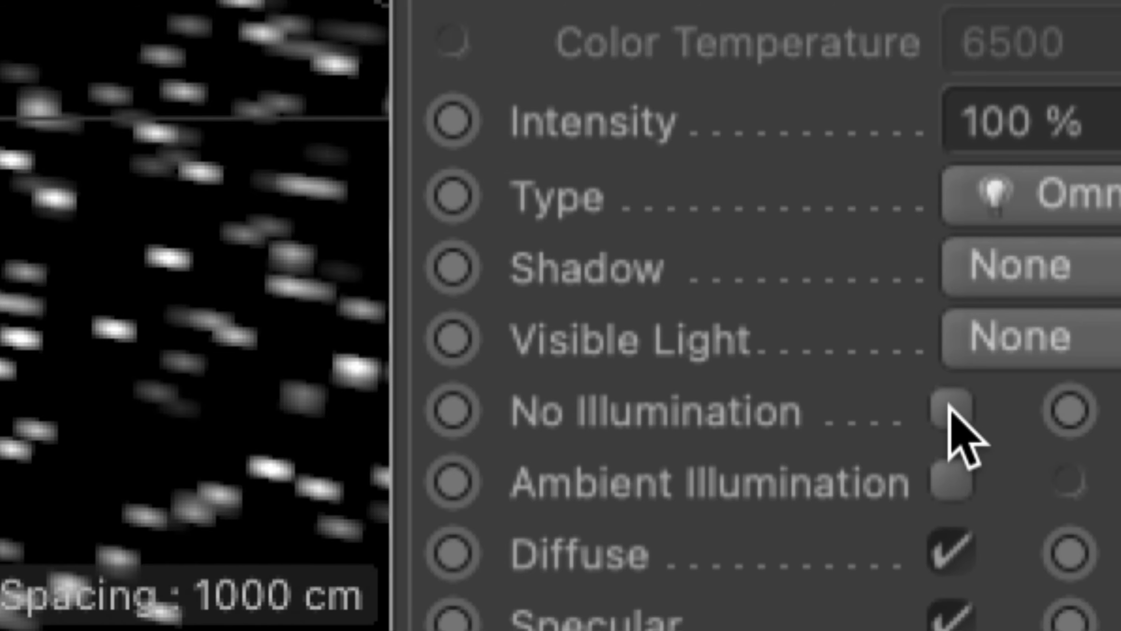
click(949, 411)
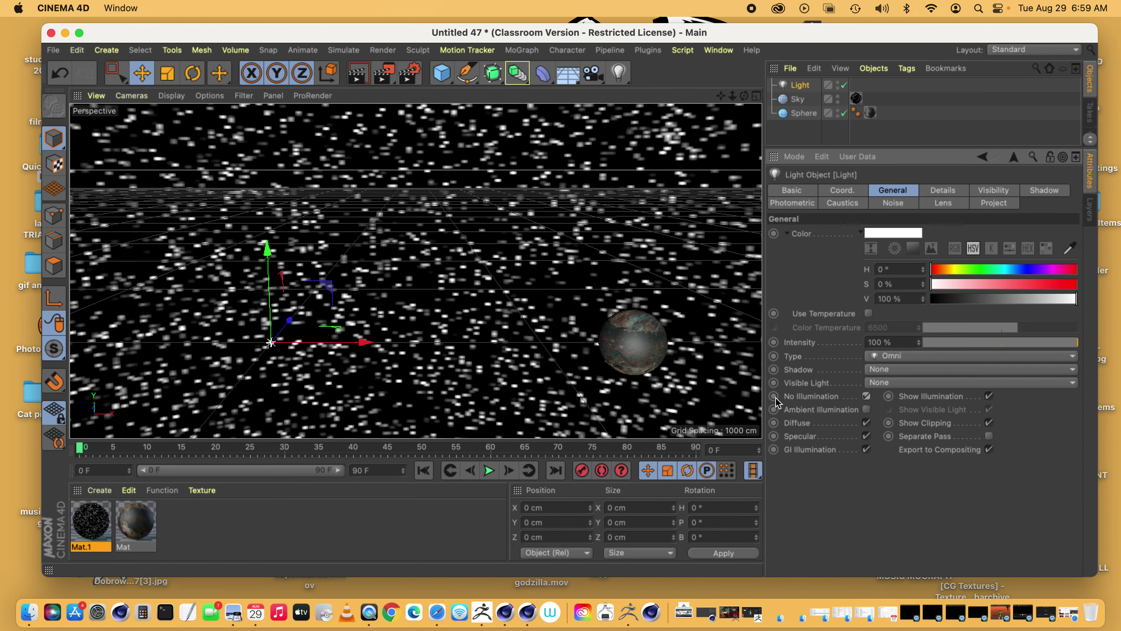
click(866, 396)
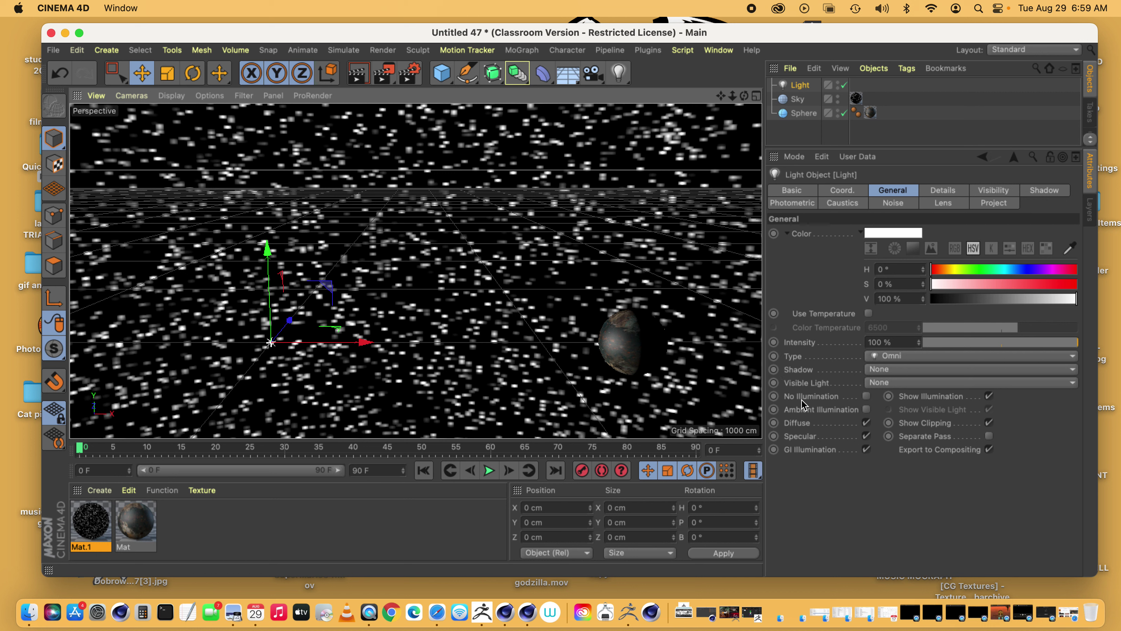
click(867, 396)
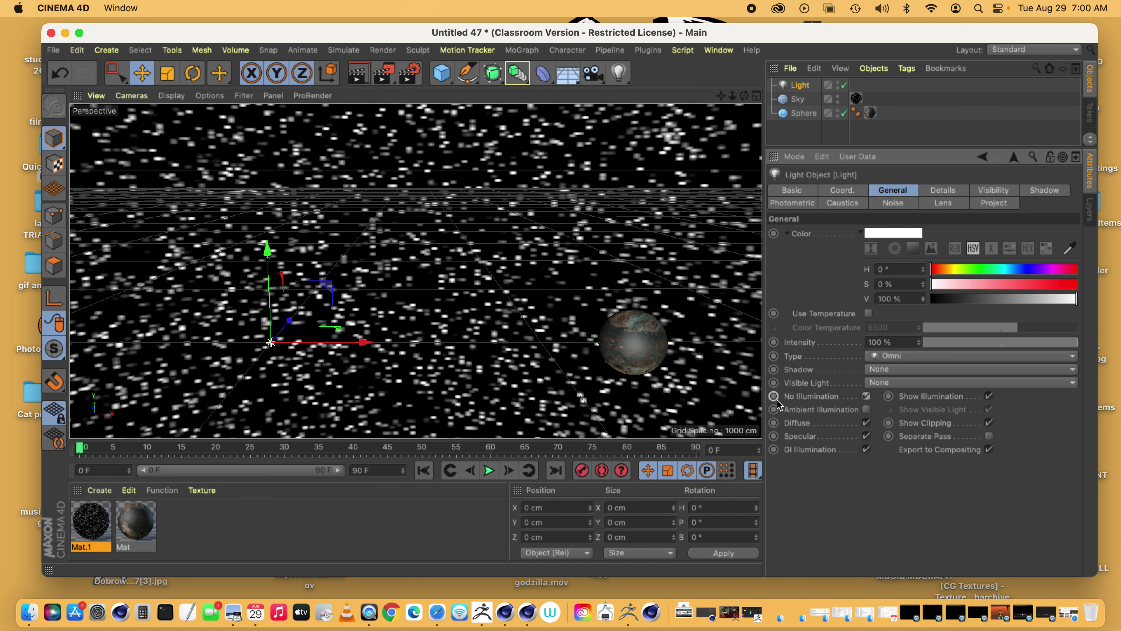
Give the light a Sun 1 lens glow at 50% scale
click(944, 203)
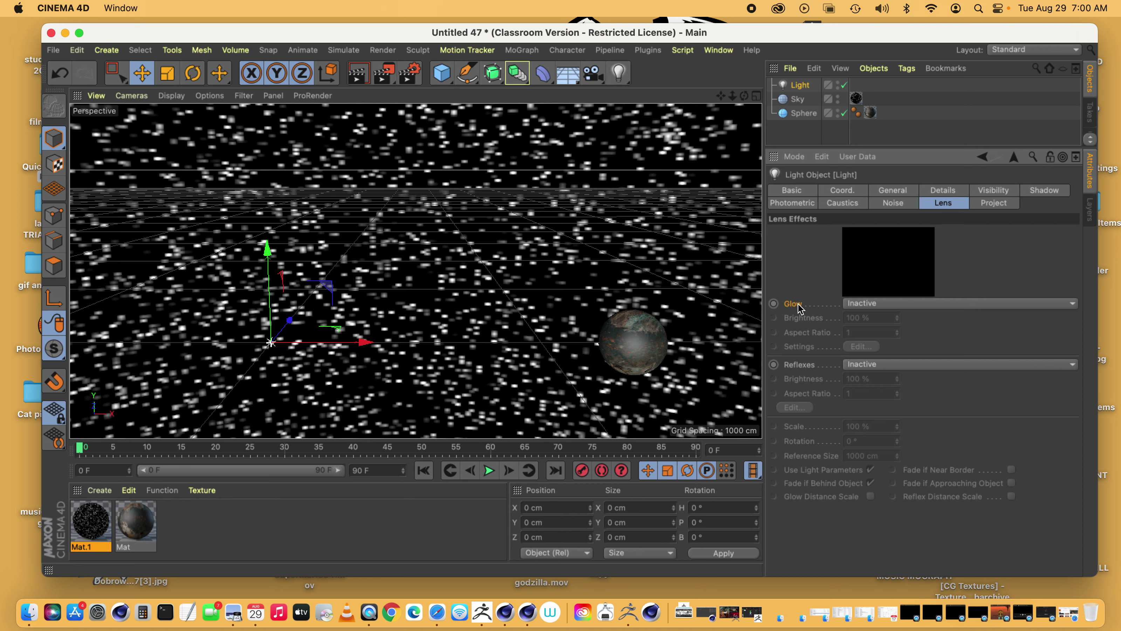
click(883, 304)
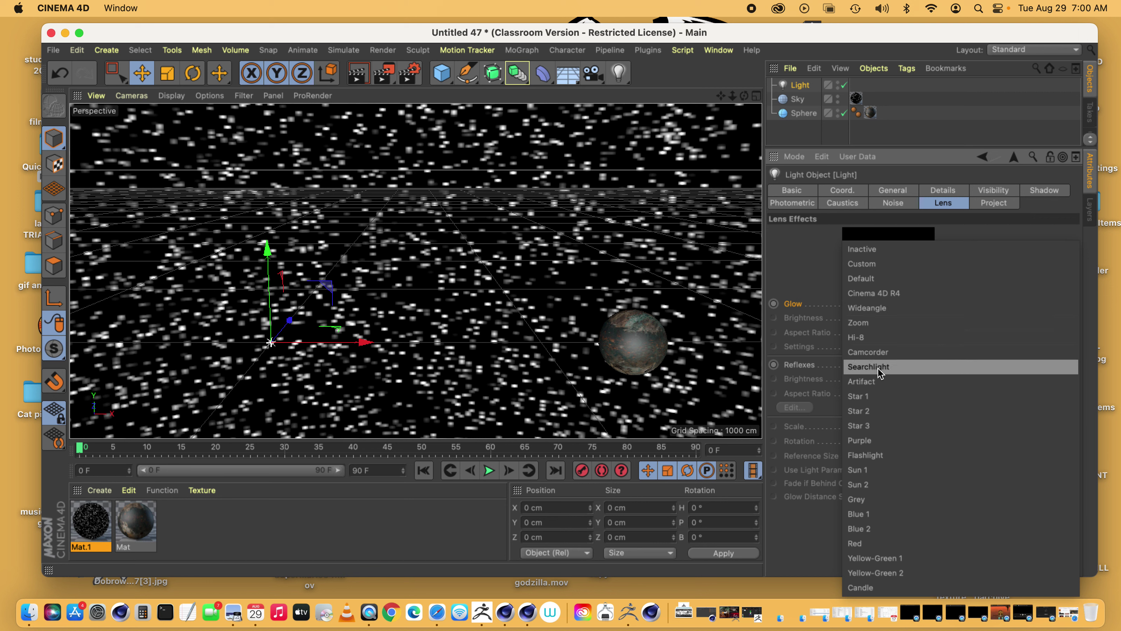
click(891, 470)
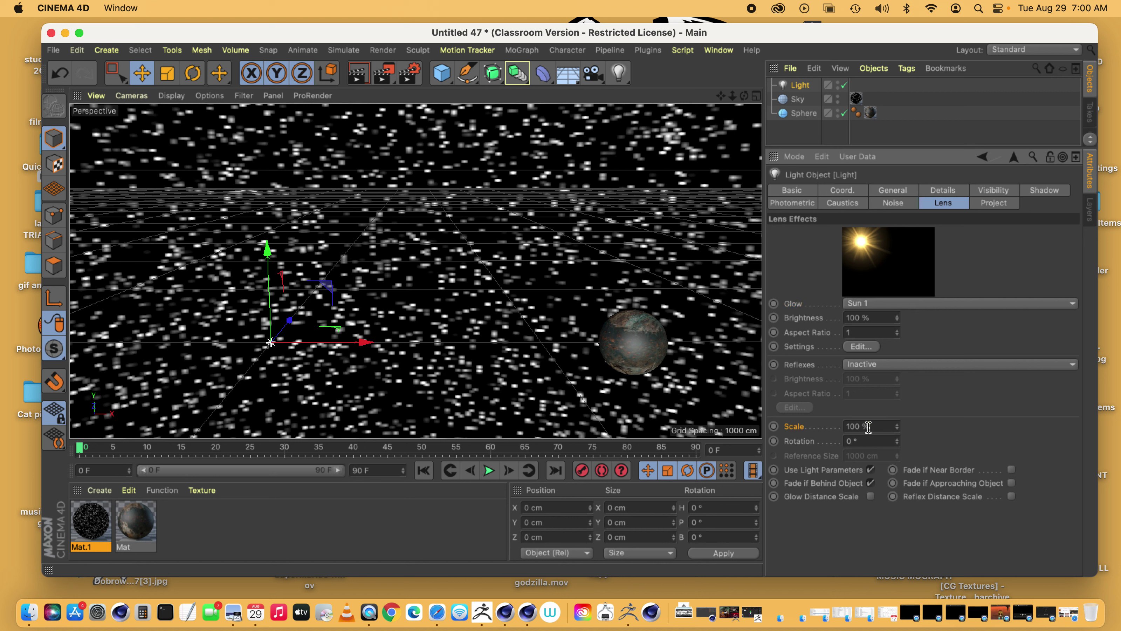
click(817, 429)
text(50)
key(Return)
click(783, 319)
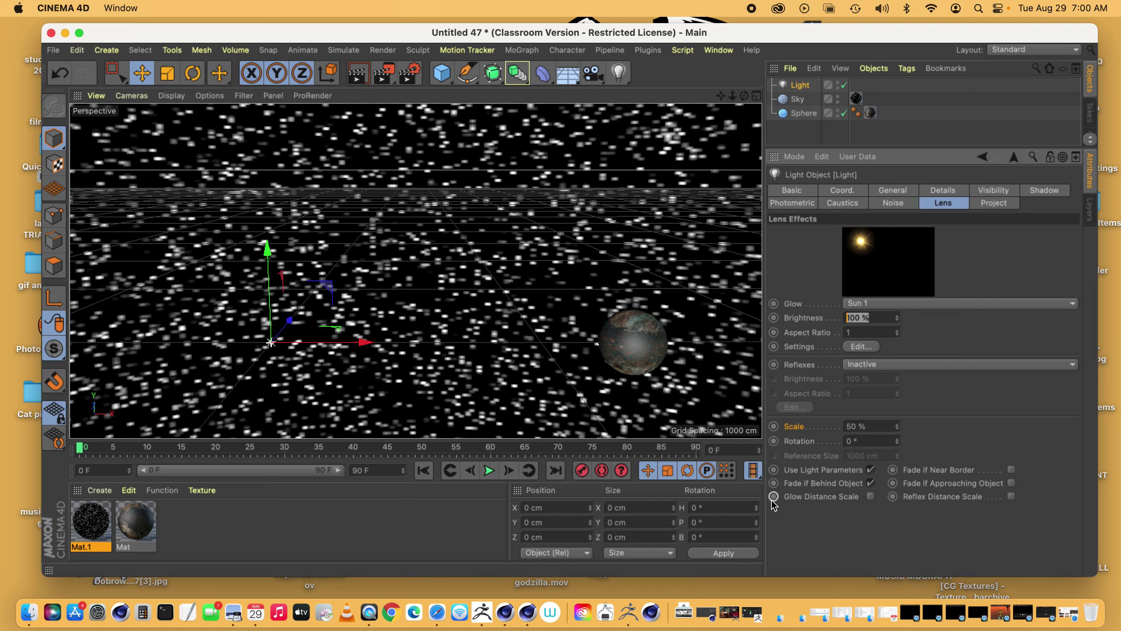
Check the sky, planet and light, then render the view to preview the sun
click(795, 101)
click(798, 113)
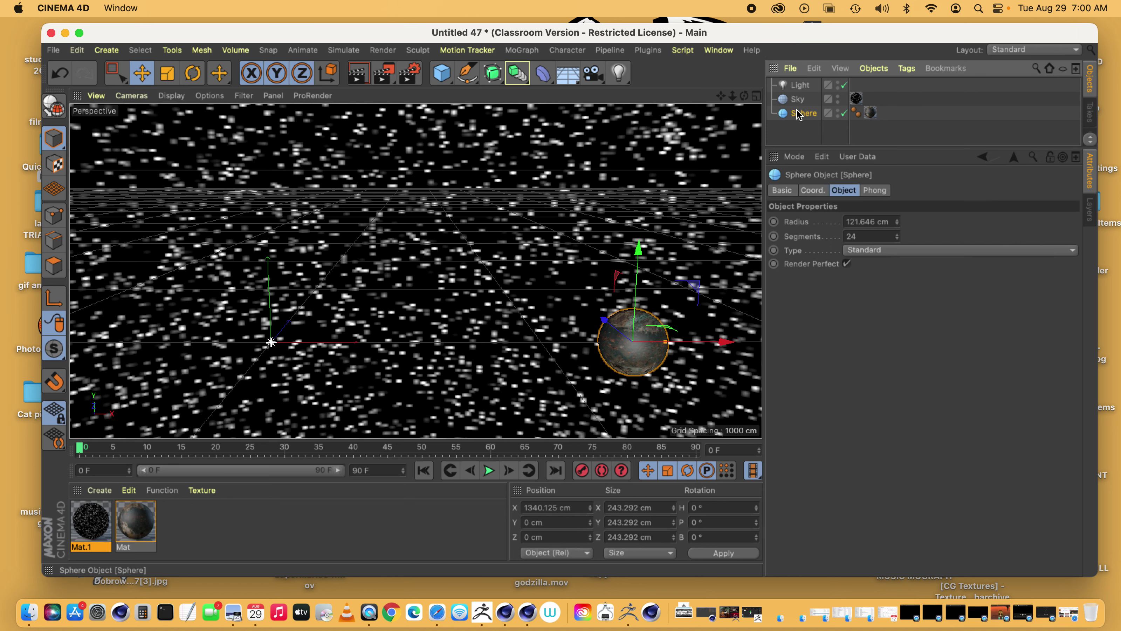
click(800, 85)
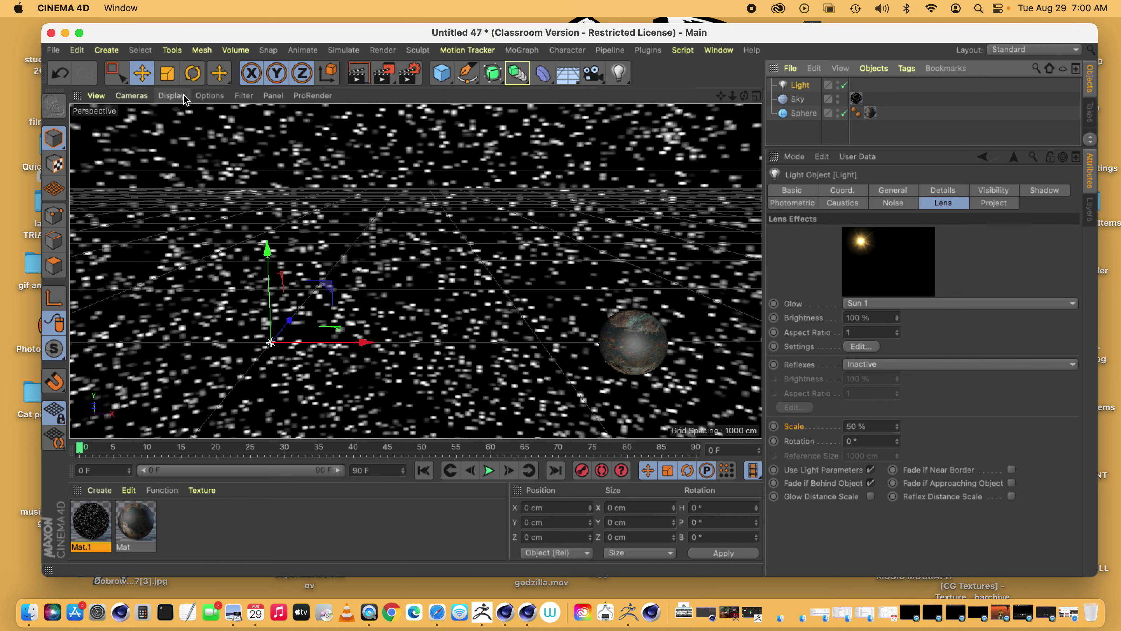
click(358, 73)
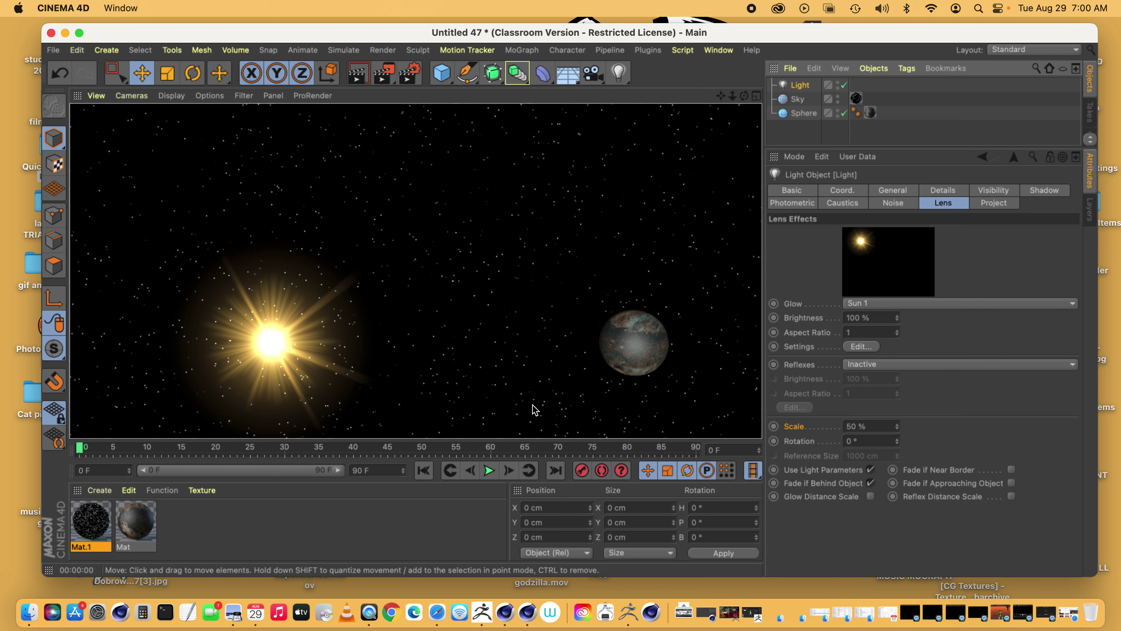
Create a new standard material, Mat.2, and open it in the Material Editor
click(99, 490)
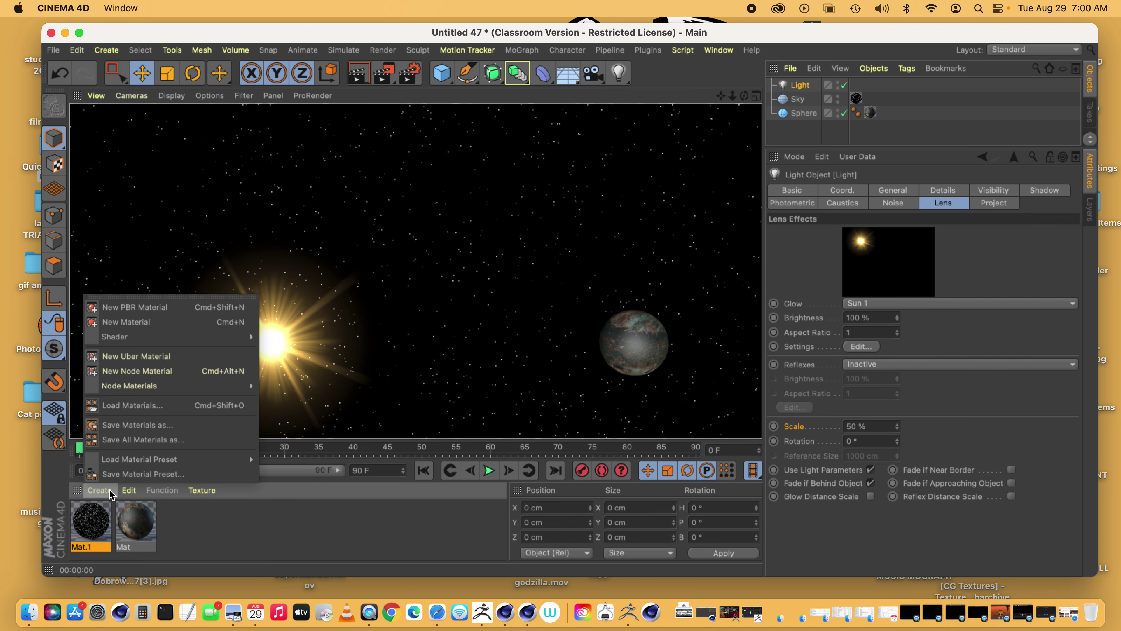
click(132, 327)
double_click(92, 533)
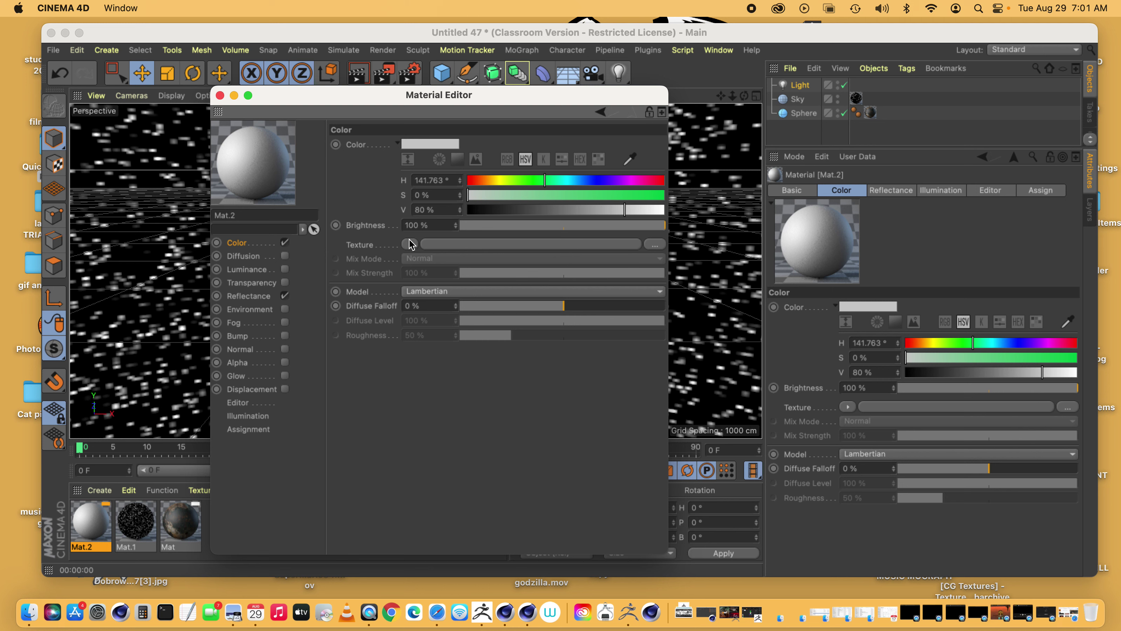
Open the image chooser for Mat.2's colour texture and scroll through the files
click(654, 244)
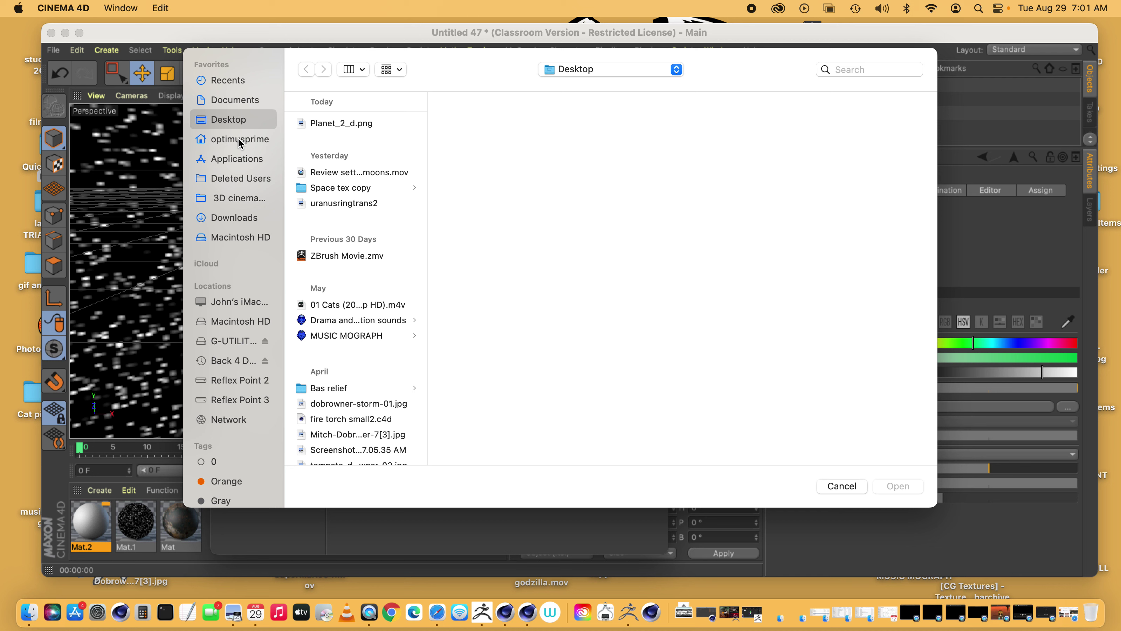
scroll(342, 290, down, 5)
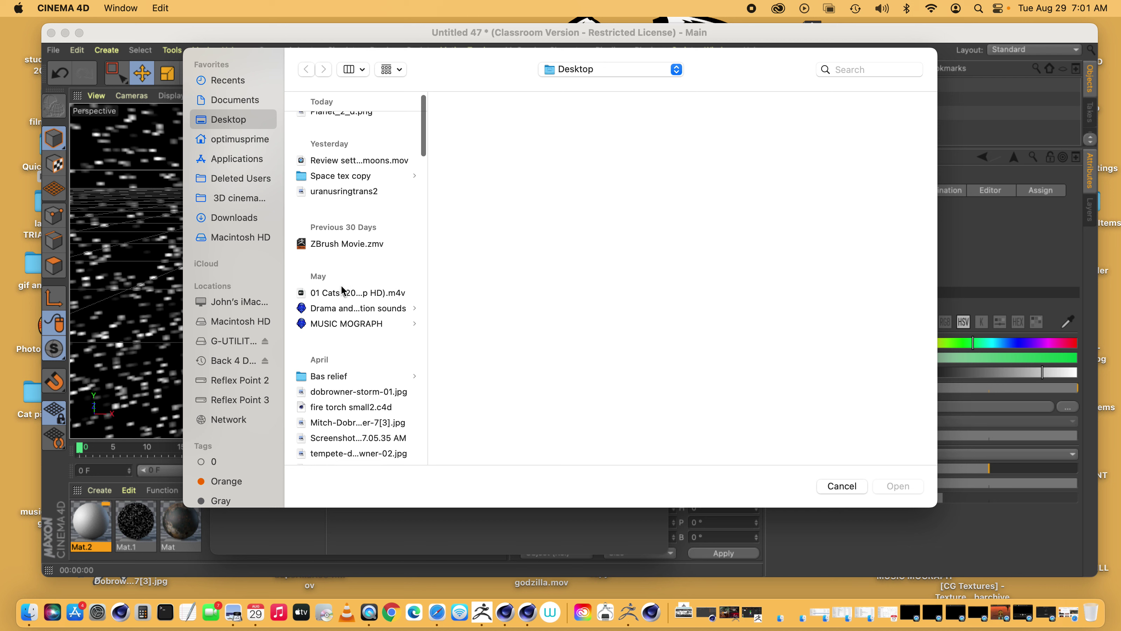
scroll(341, 289, down, 10)
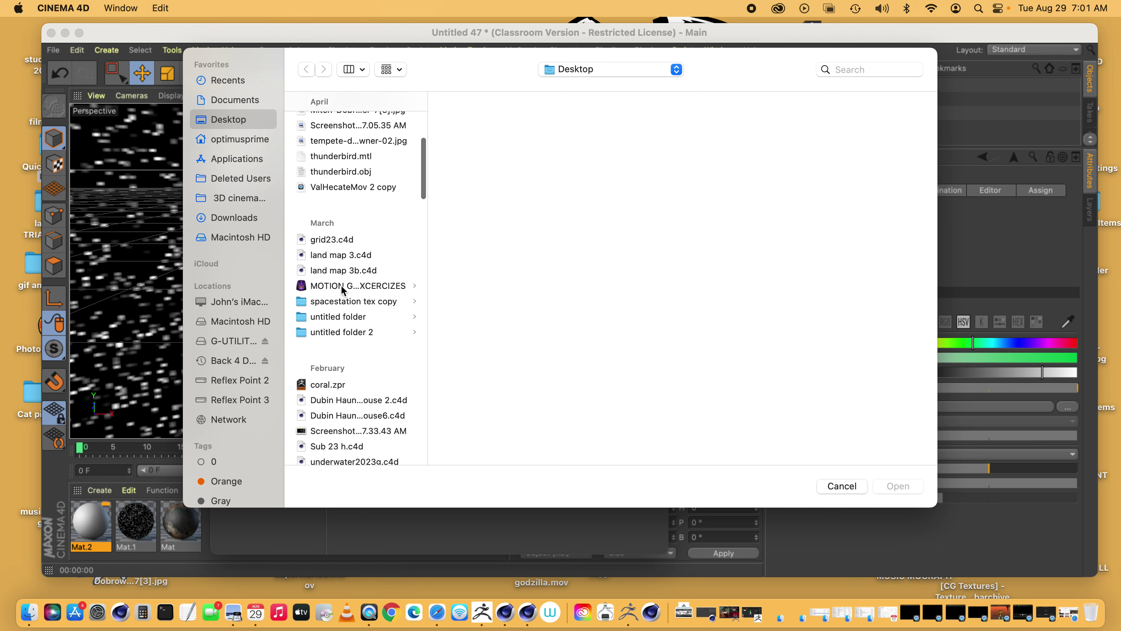
scroll(341, 289, down, 10)
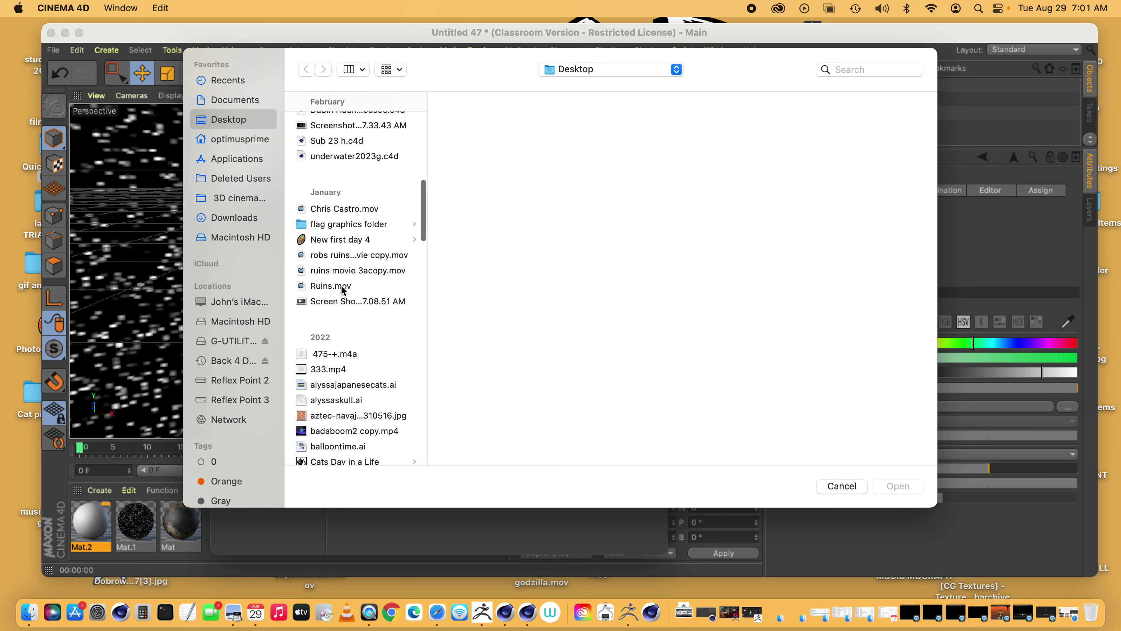
scroll(341, 289, down, 4)
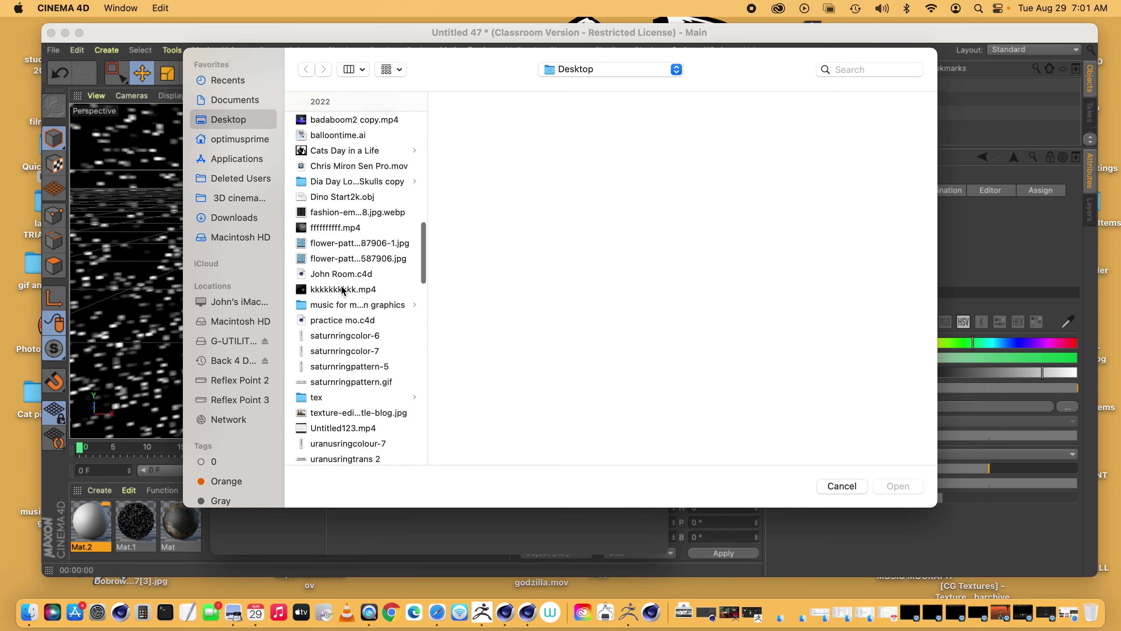
scroll(341, 289, down, 8)
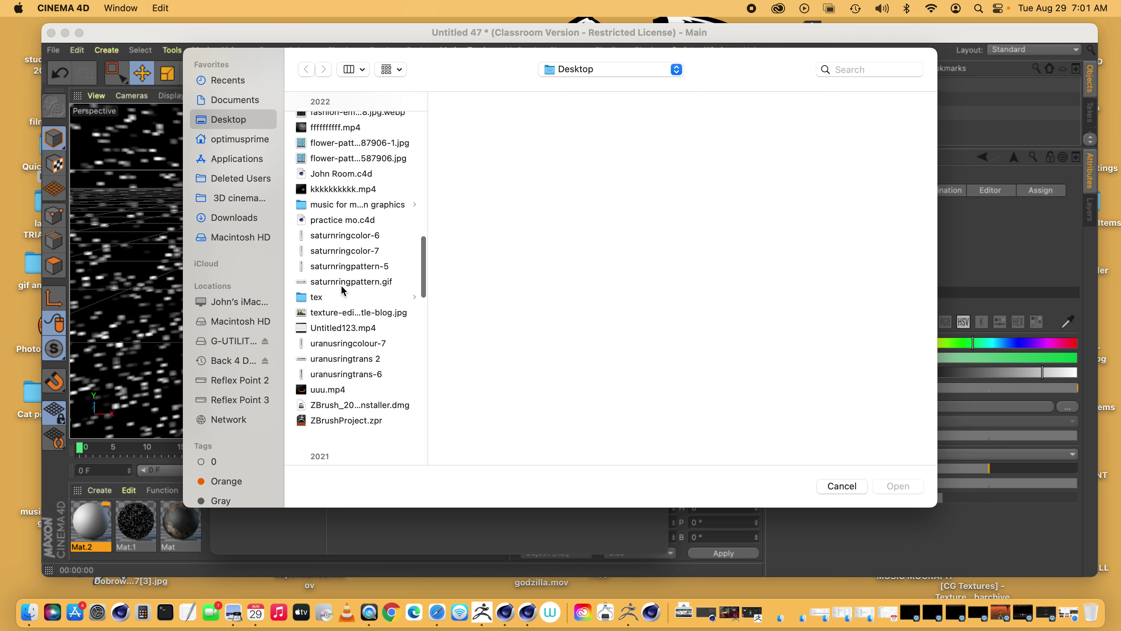
Group the Desktop file list by Name and scroll down through it
click(389, 69)
click(403, 120)
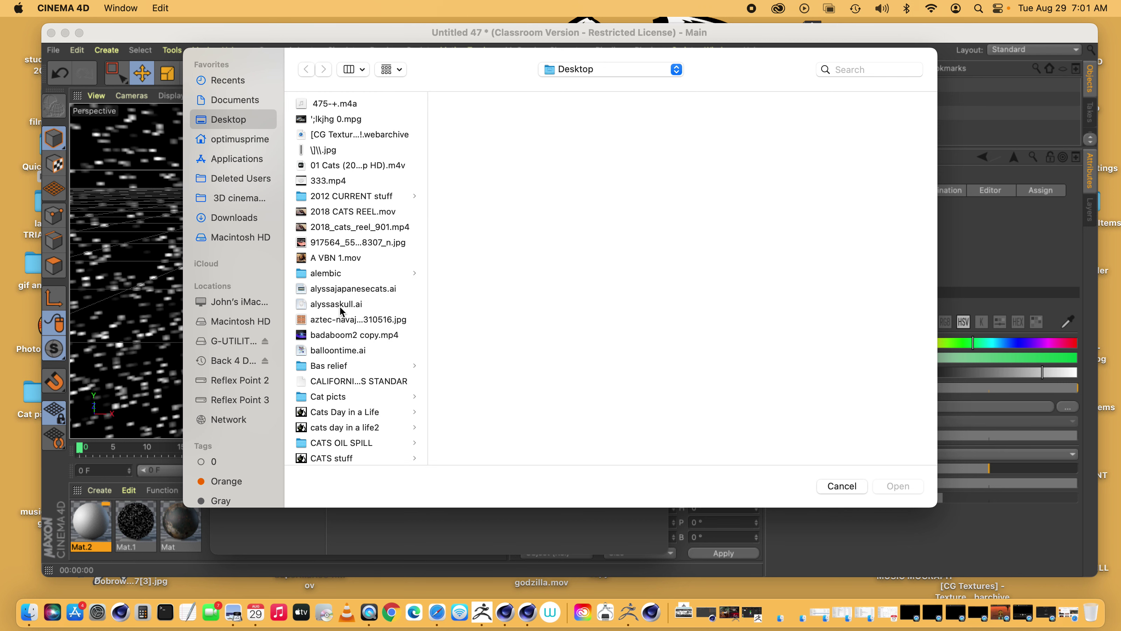
scroll(392, 281, down, 15)
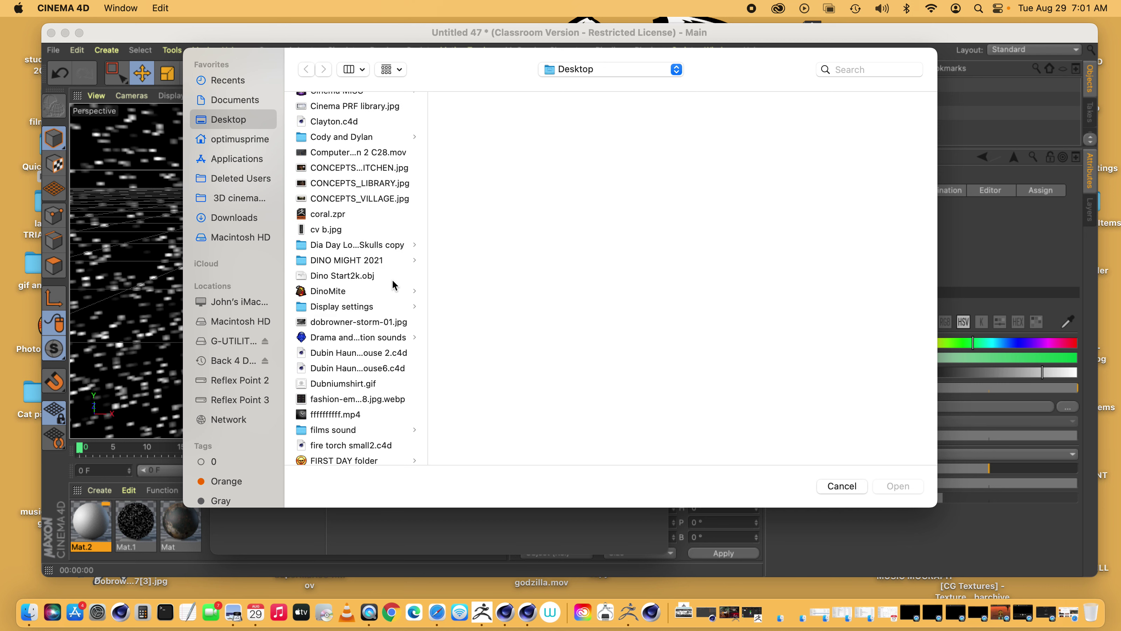
scroll(392, 283, down, 15)
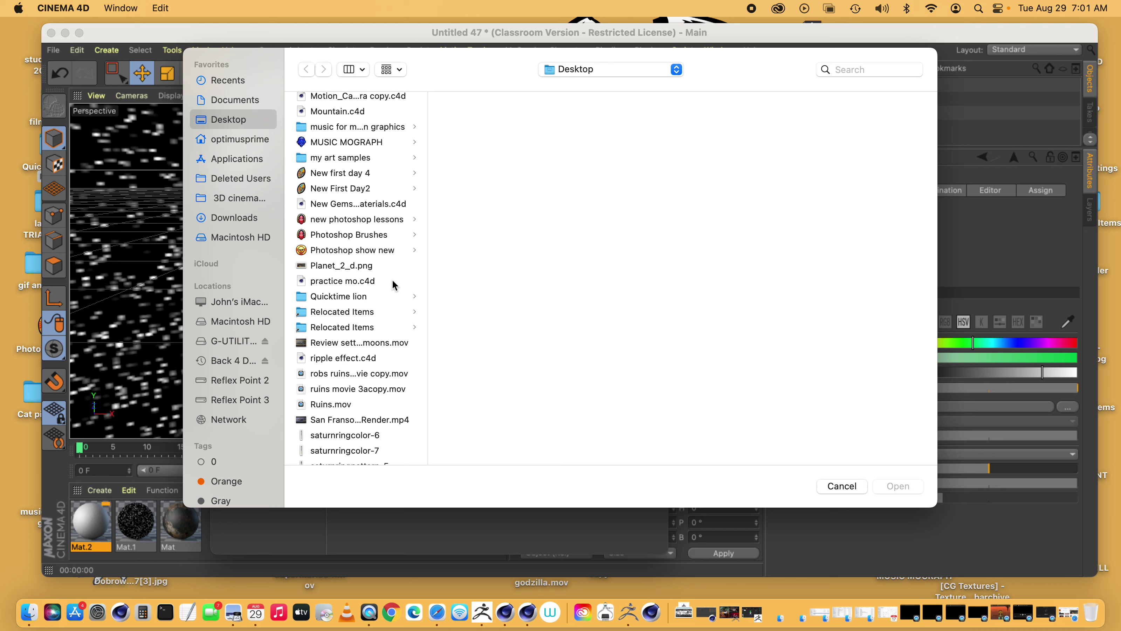
scroll(393, 283, down, 2)
scroll(392, 283, down, 8)
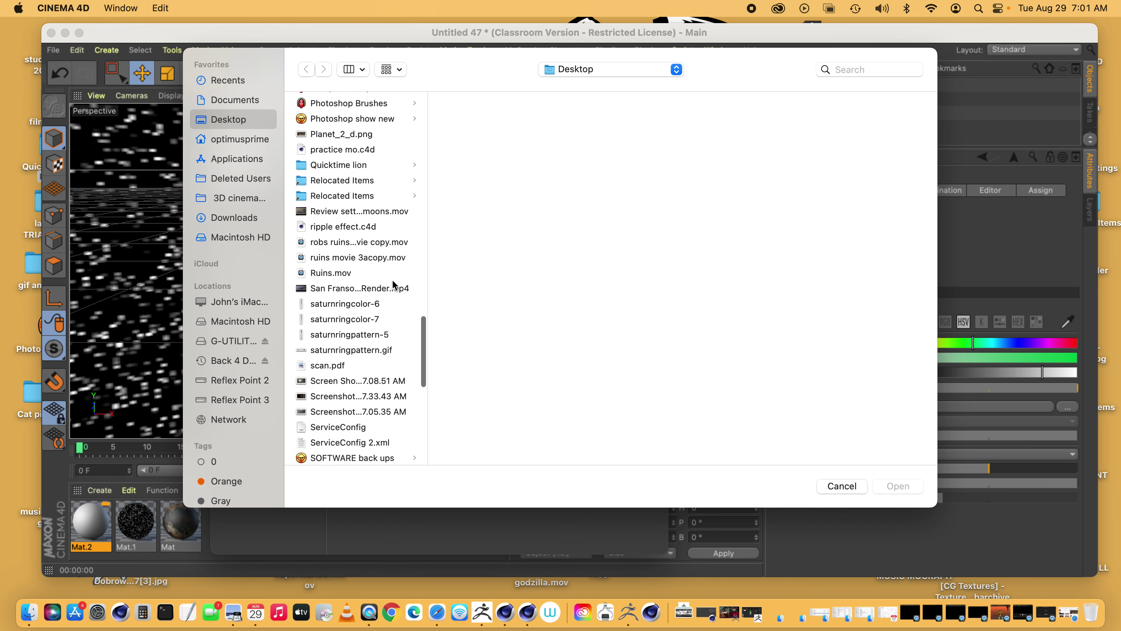
scroll(352, 327, down, 9)
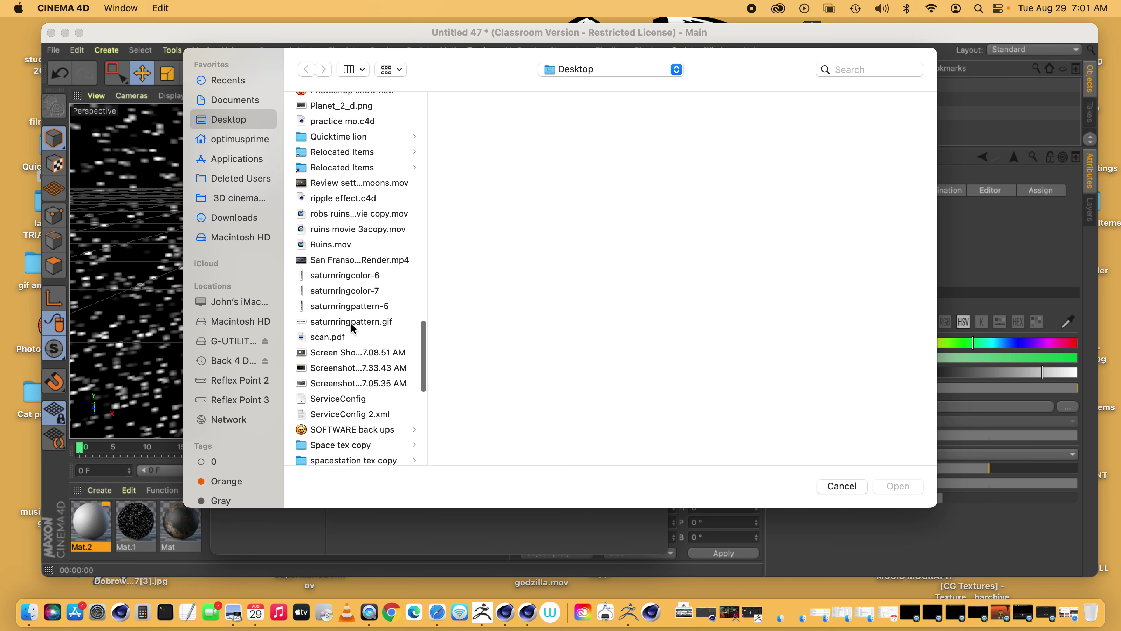
Open the Space tex copy folder and scroll through its textures
click(346, 325)
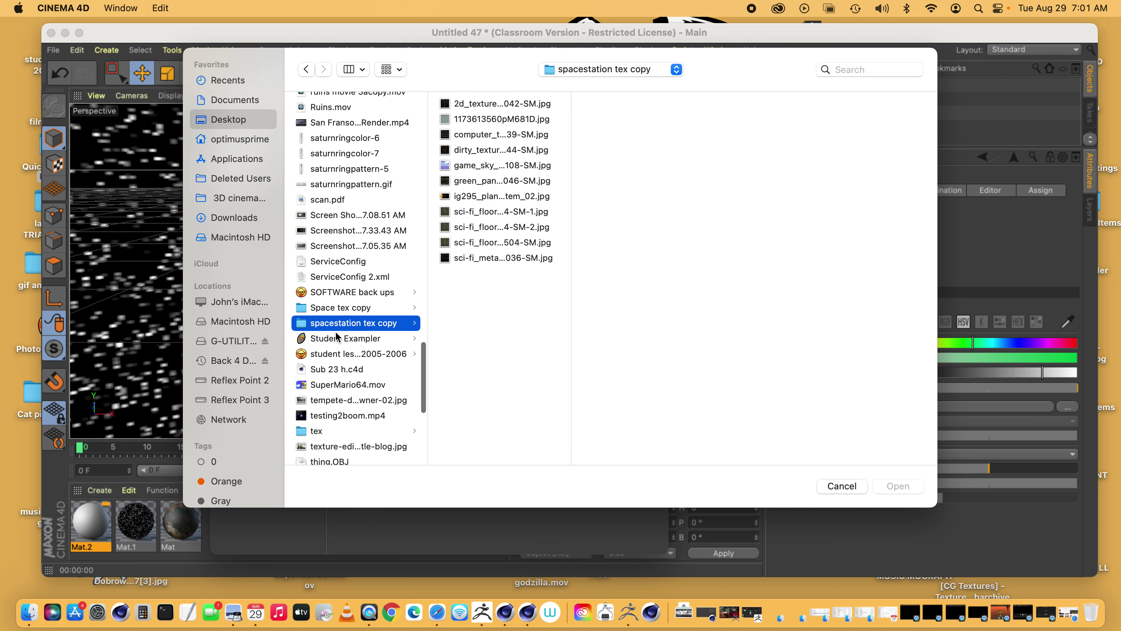
click(339, 309)
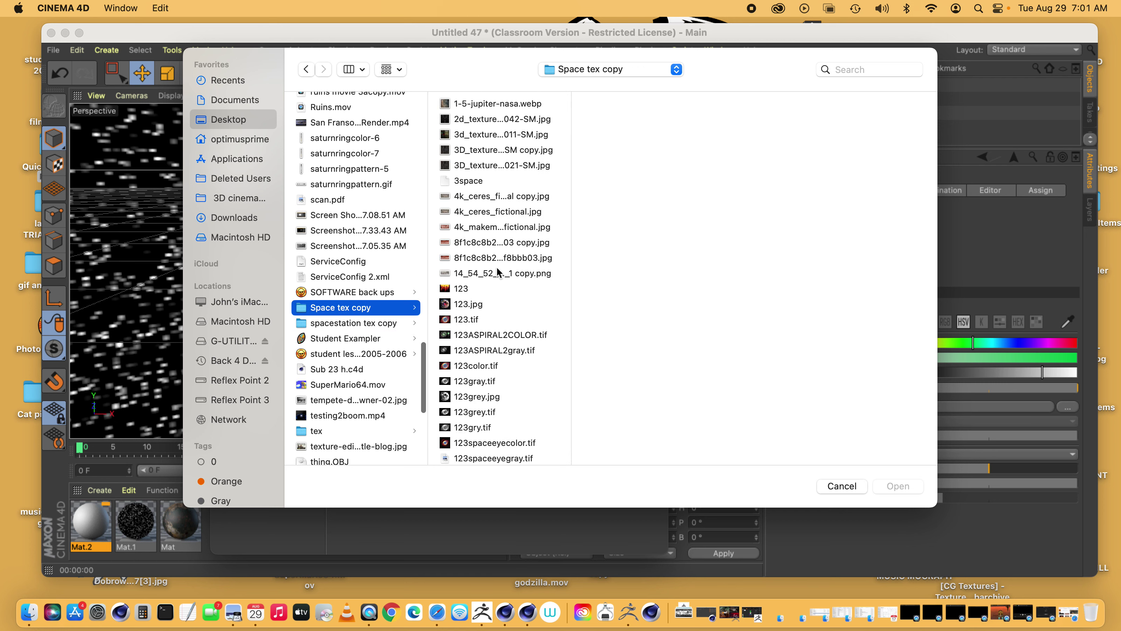
scroll(501, 306, down, 20)
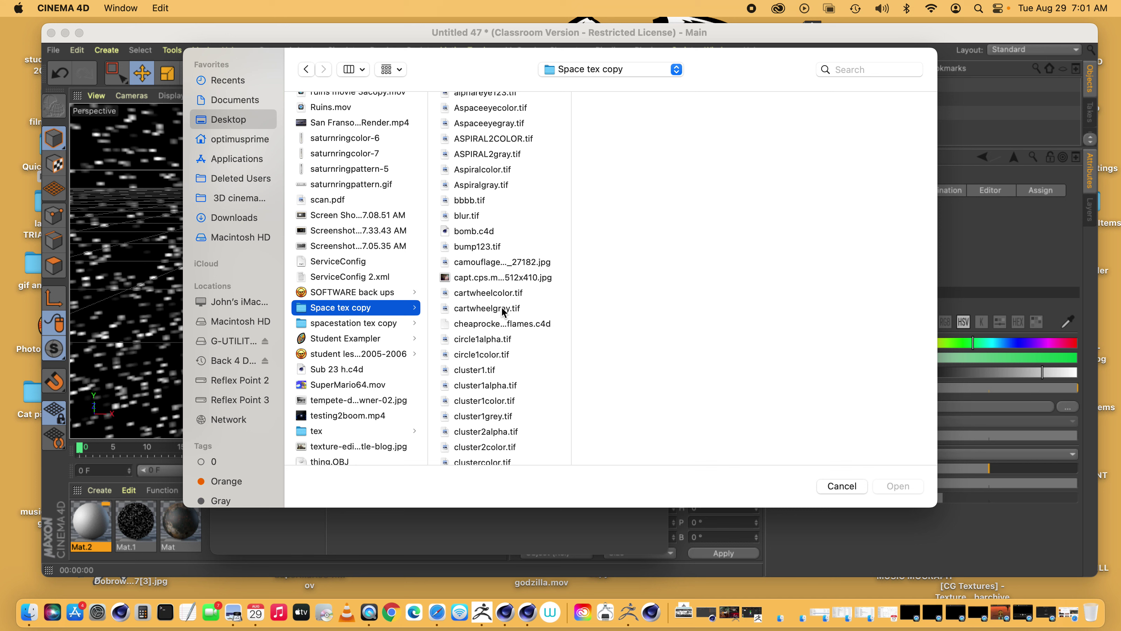
scroll(501, 307, down, 15)
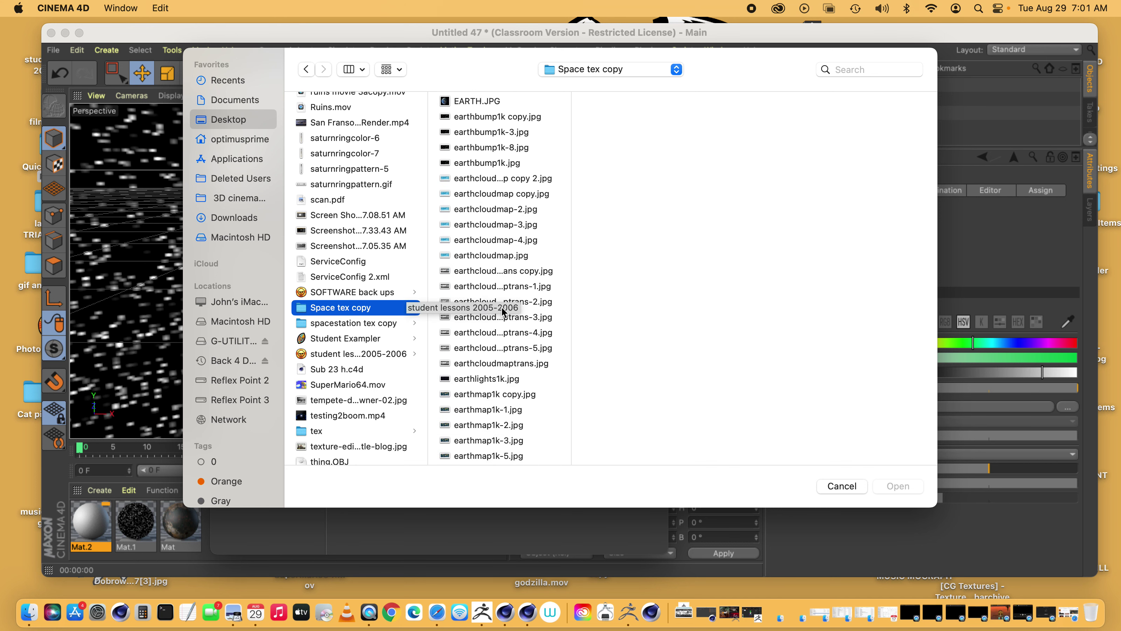
scroll(501, 308, down, 20)
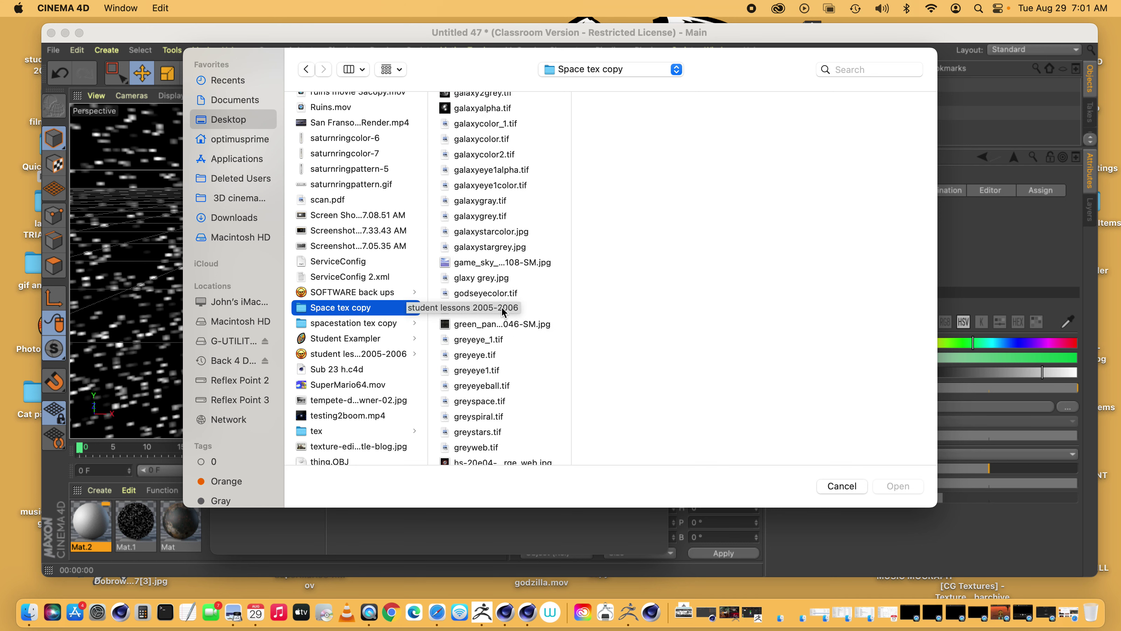
scroll(502, 310, down, 20)
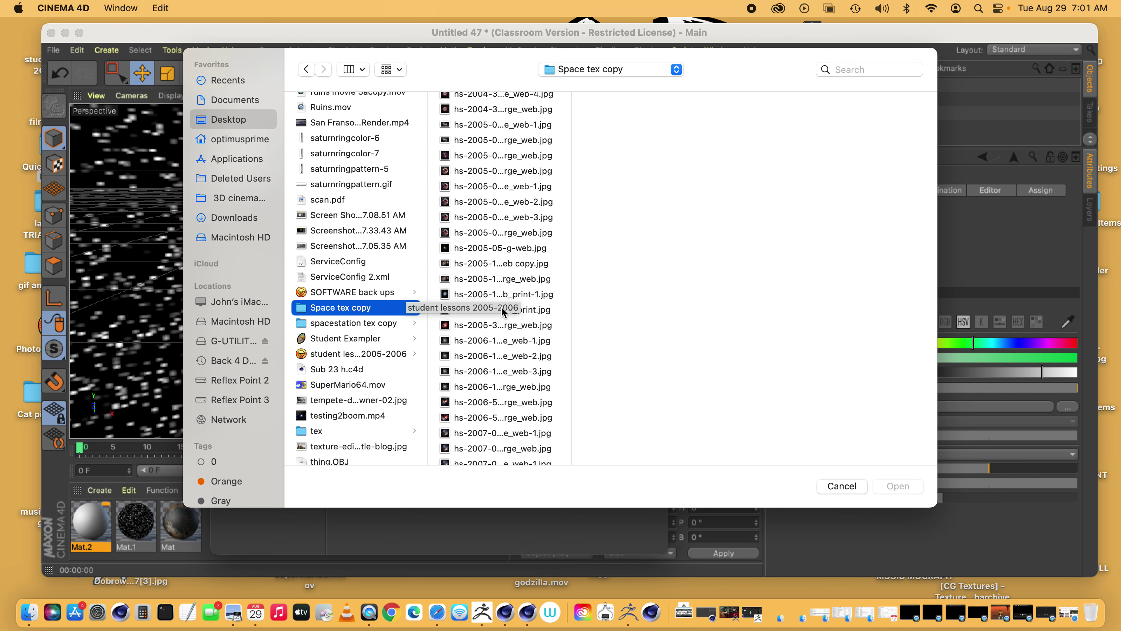
scroll(502, 310, down, 20)
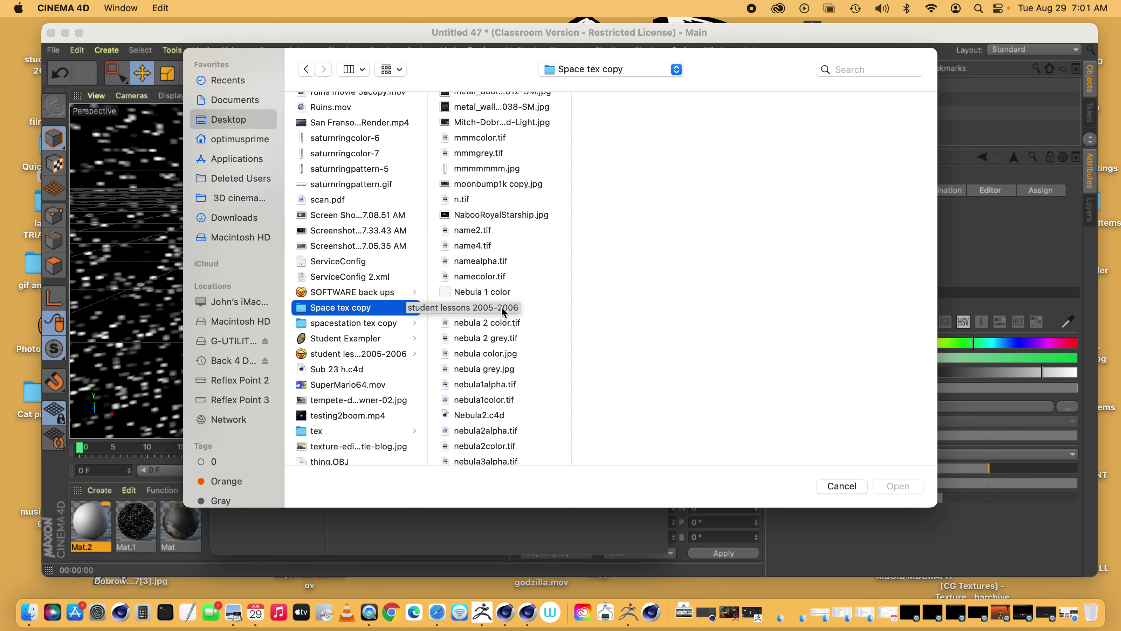
scroll(501, 309, down, 20)
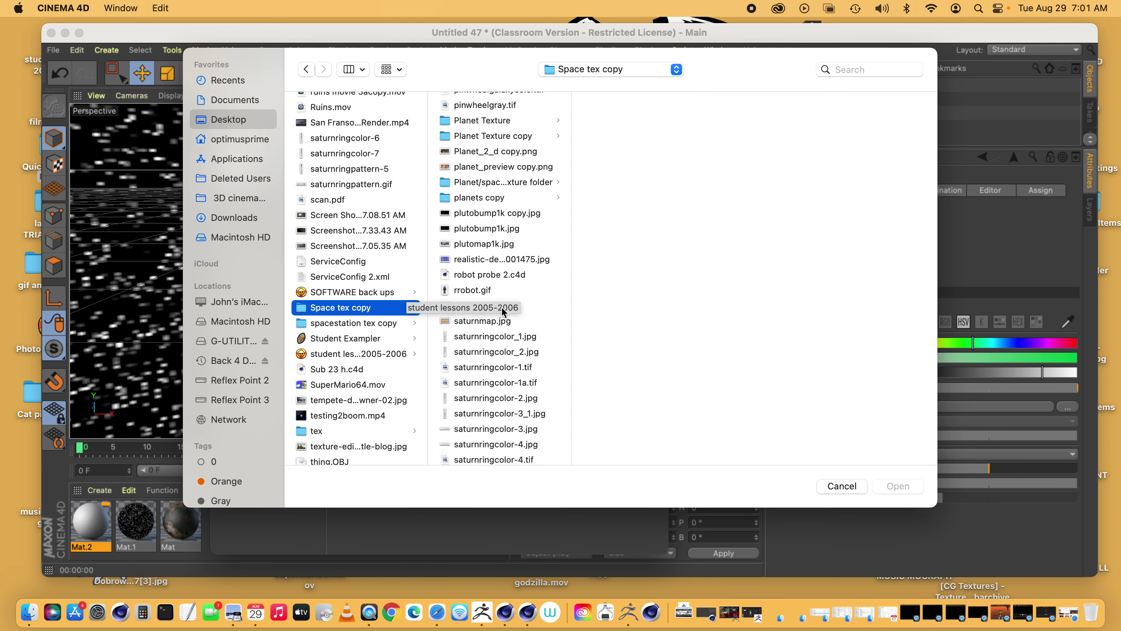
Select uranusringcolour-2.tif and load it as Mat.2's colour texture
scroll(513, 400, down, 20)
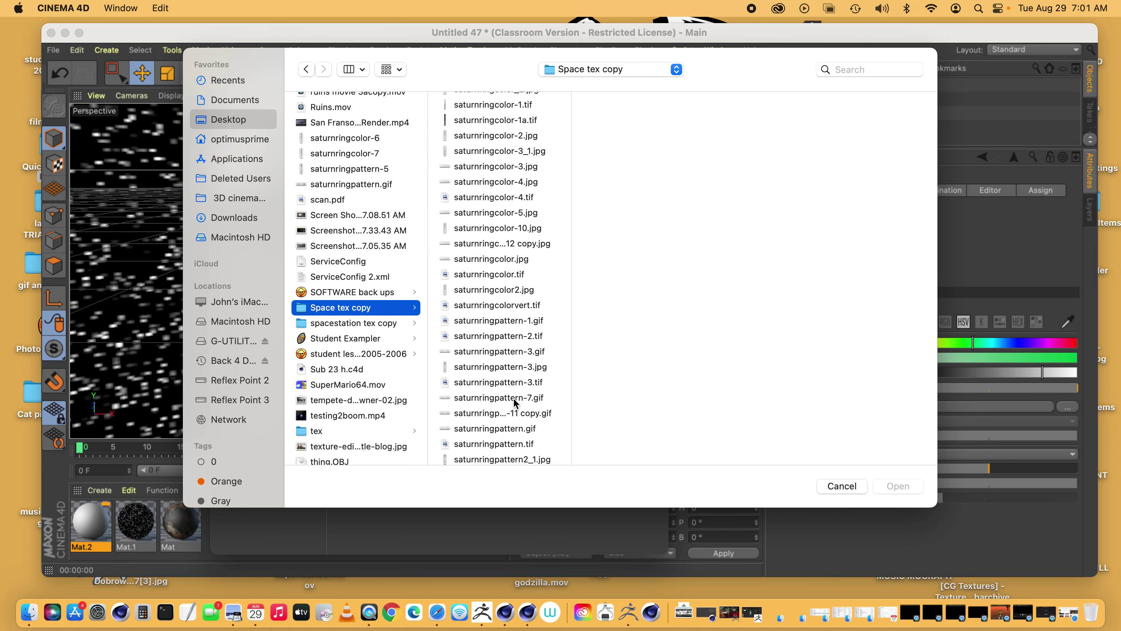
scroll(513, 400, down, 20)
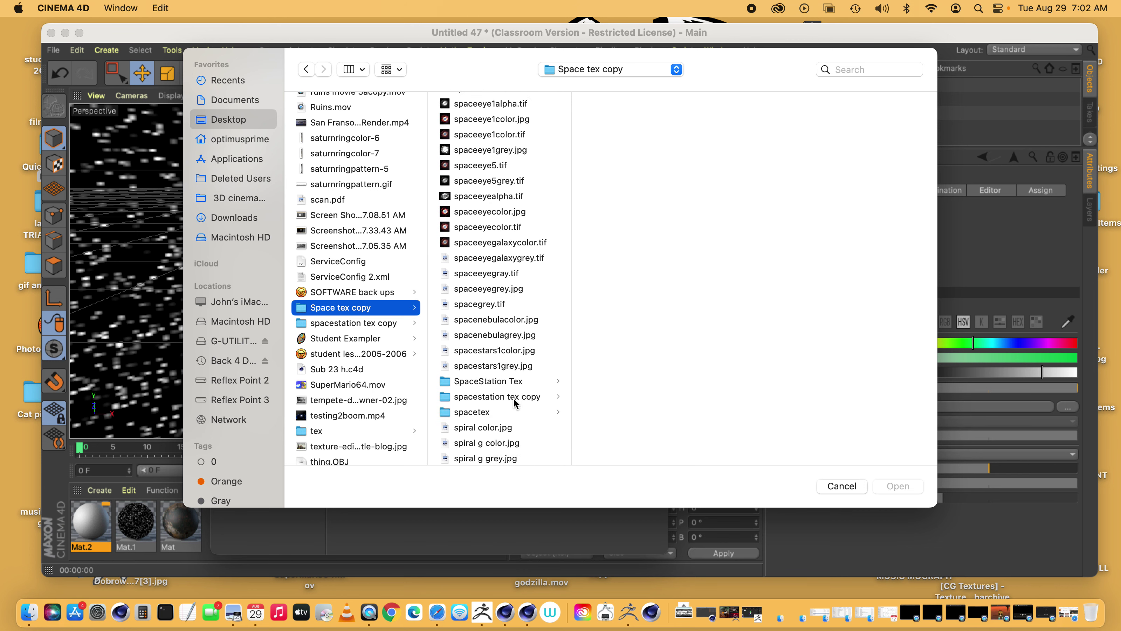
scroll(513, 401, down, 20)
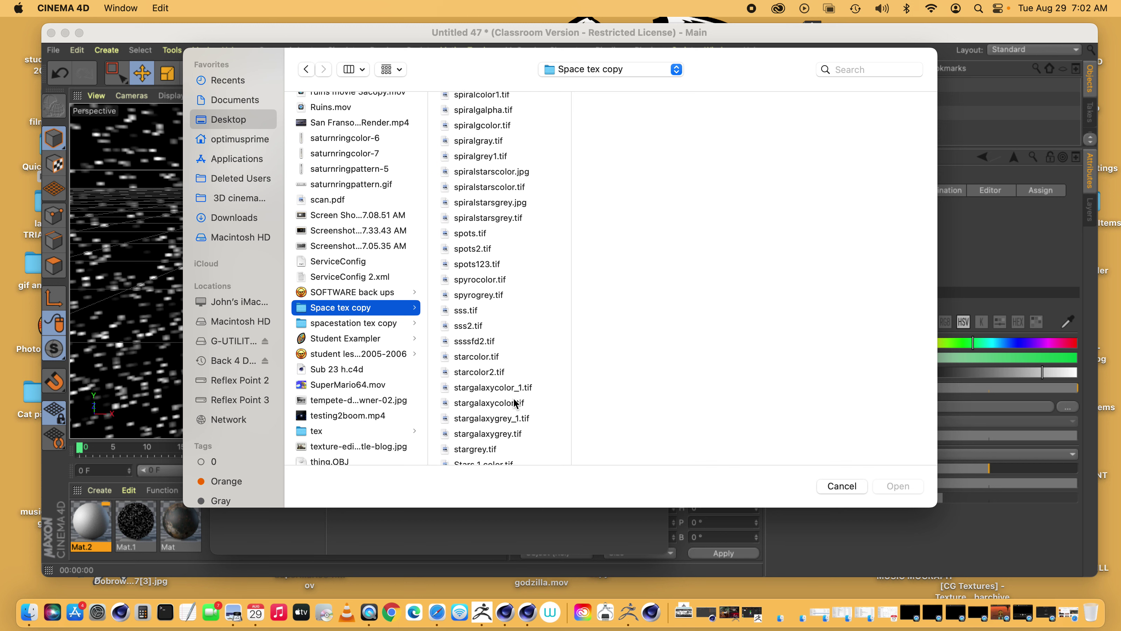
scroll(513, 397, down, 20)
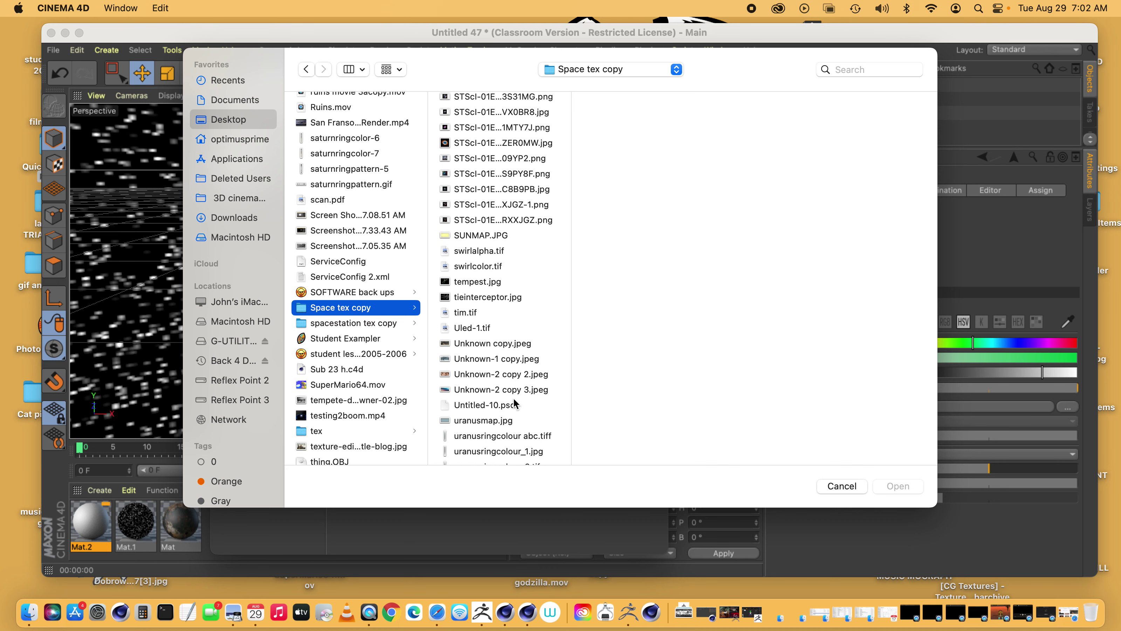
scroll(513, 401, down, 4)
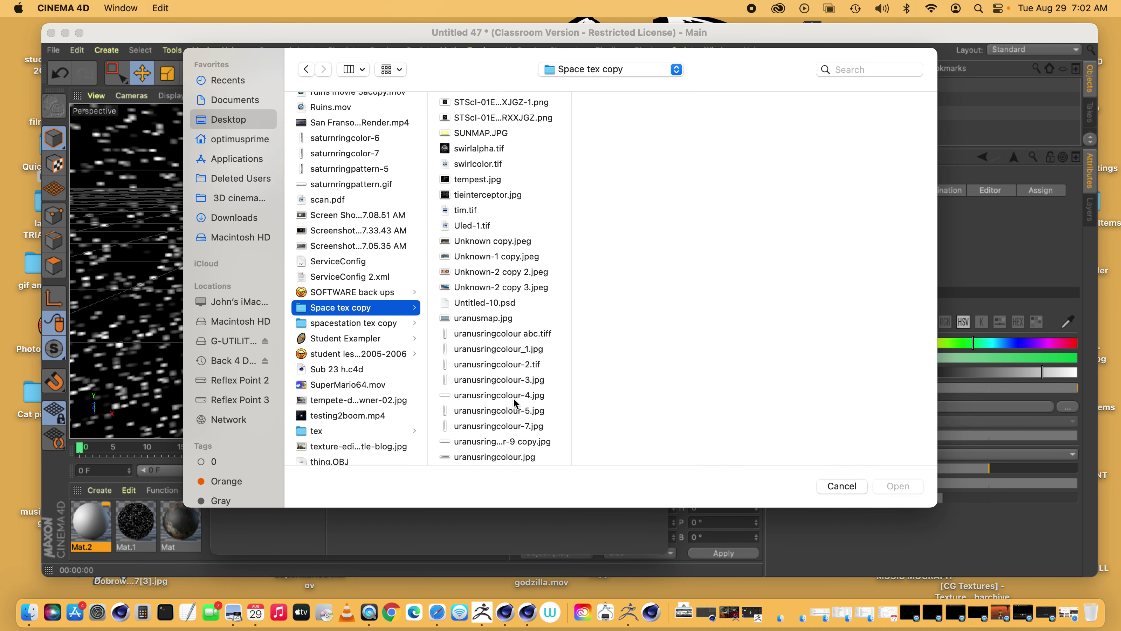
click(495, 346)
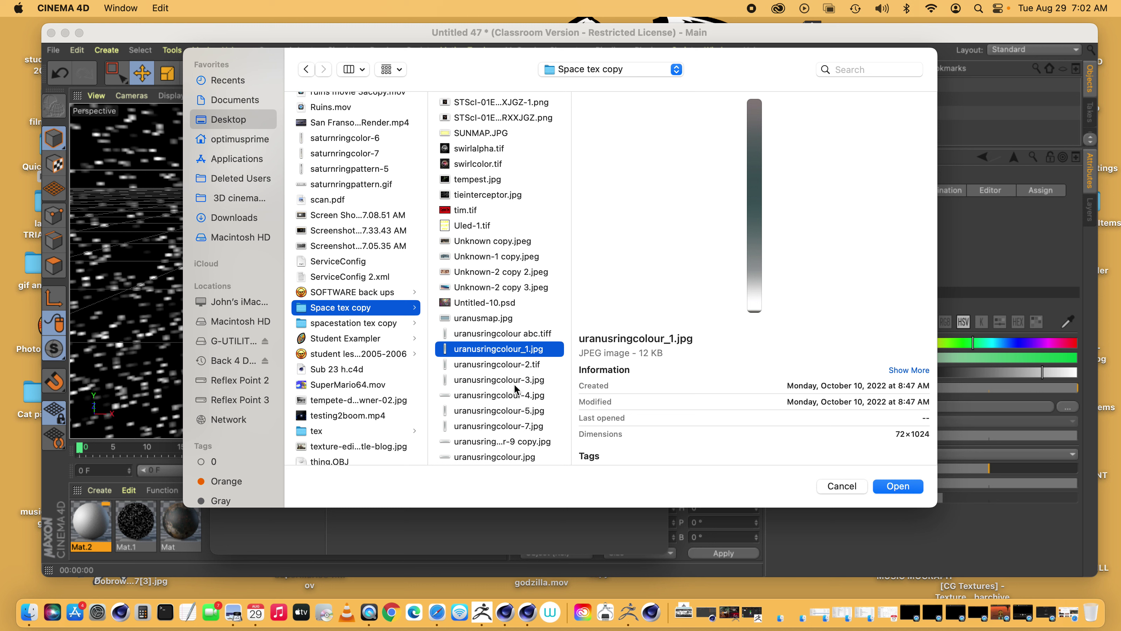
click(525, 363)
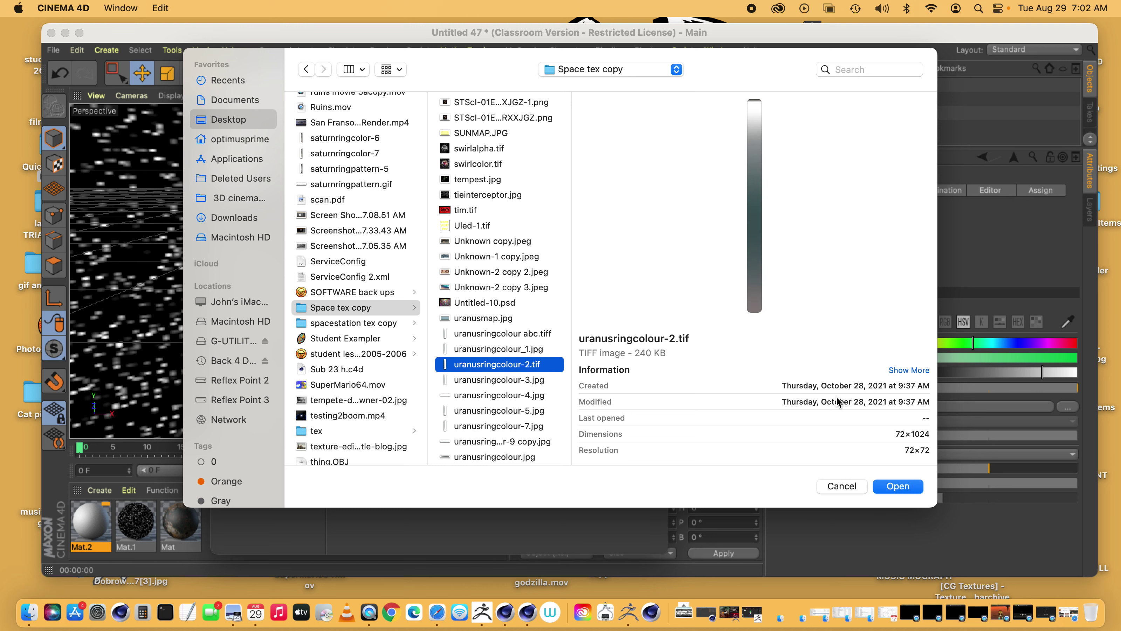
click(899, 486)
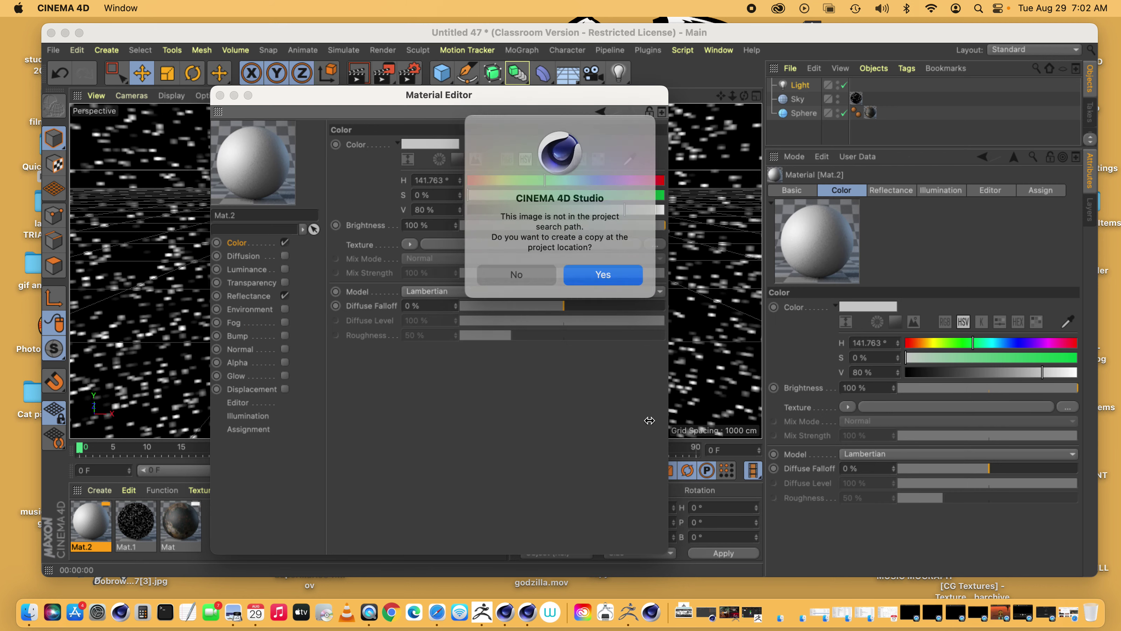
Copy uranusringcolour-2.tif into the project and enable Mat.2's Alpha channel
click(612, 278)
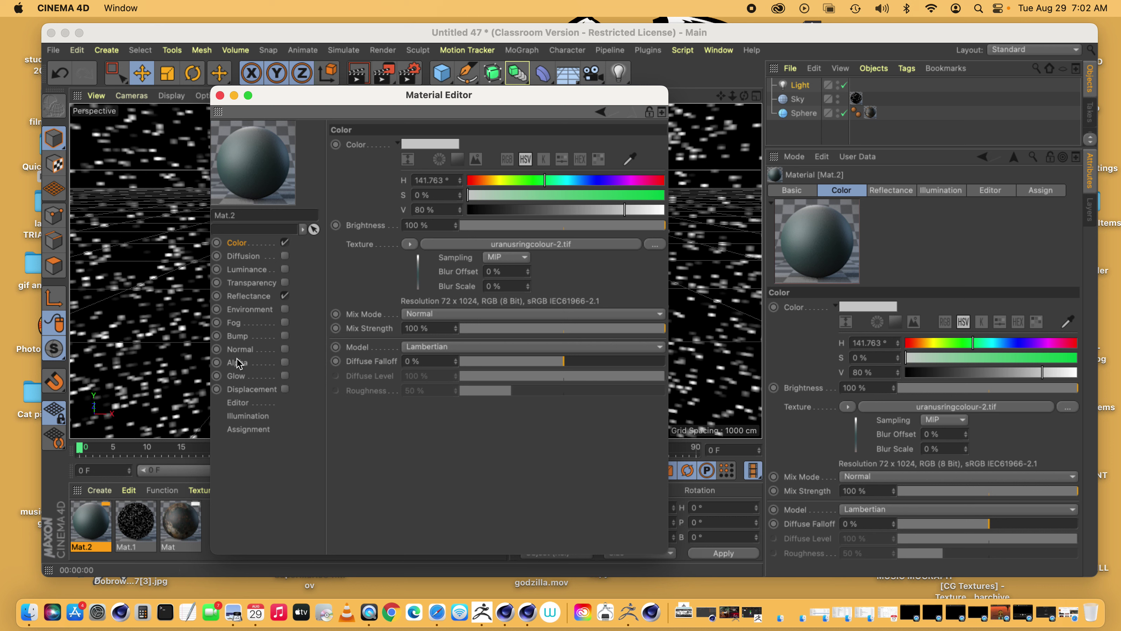
click(239, 363)
click(285, 363)
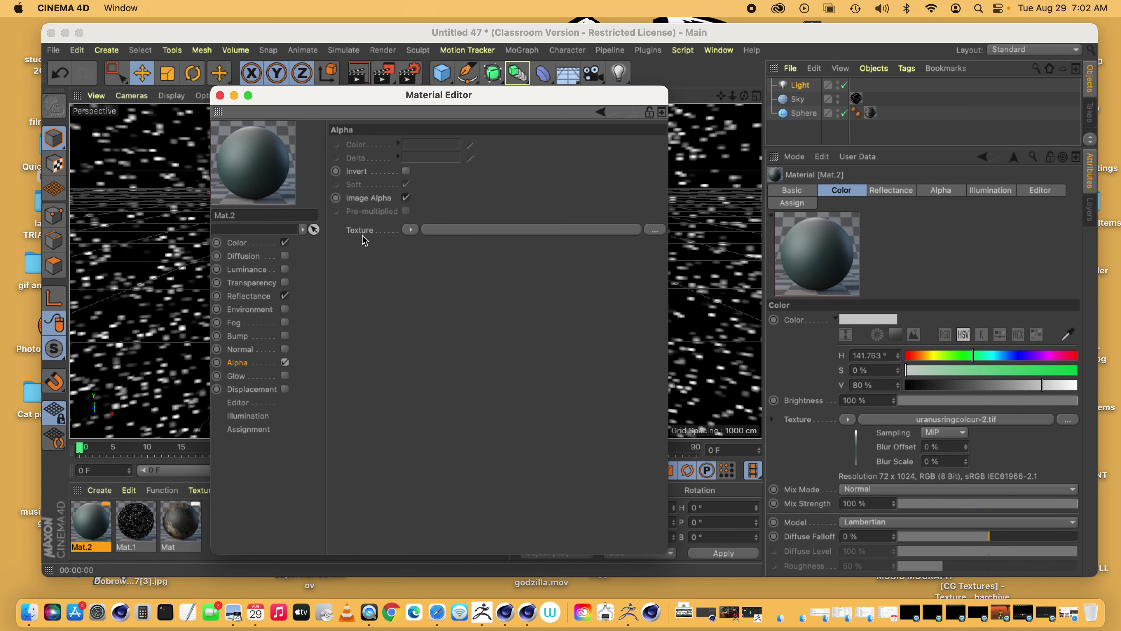
Browse alpha texture candidates, previewing uranusringtrans 2.jpg, 3.tiff and 4.tiff
click(654, 229)
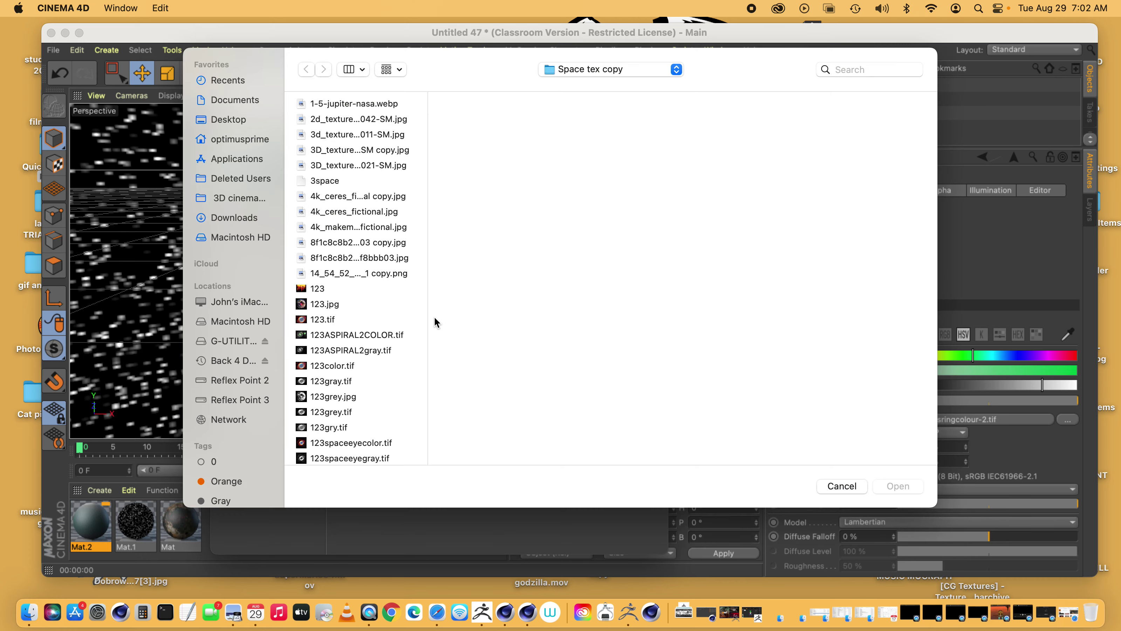
scroll(381, 315, down, 20)
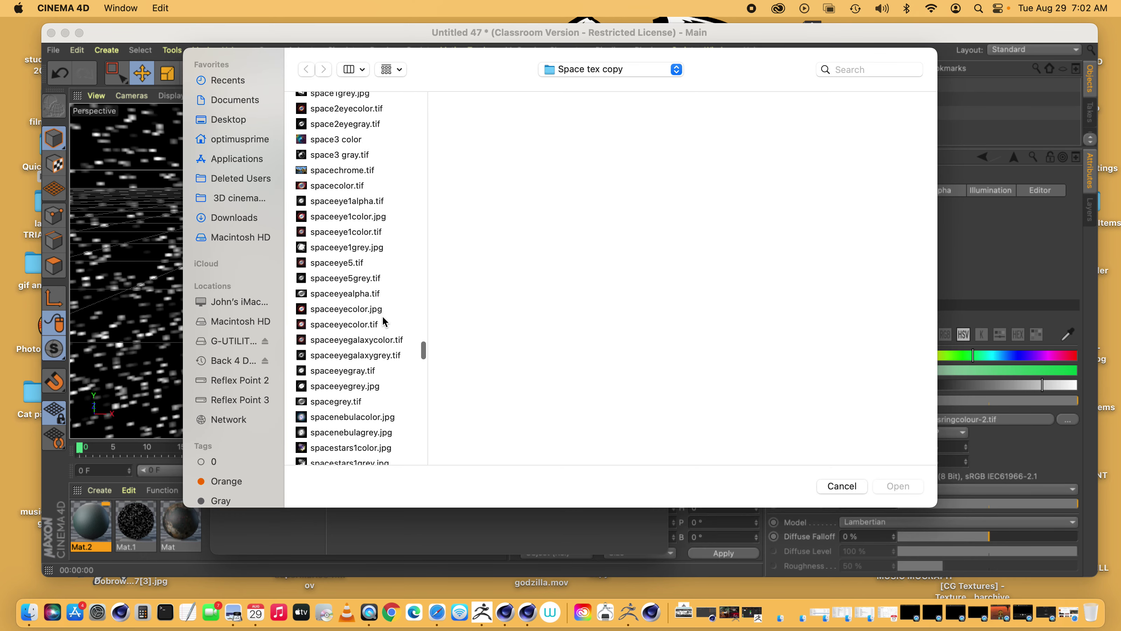
scroll(382, 317, down, 10)
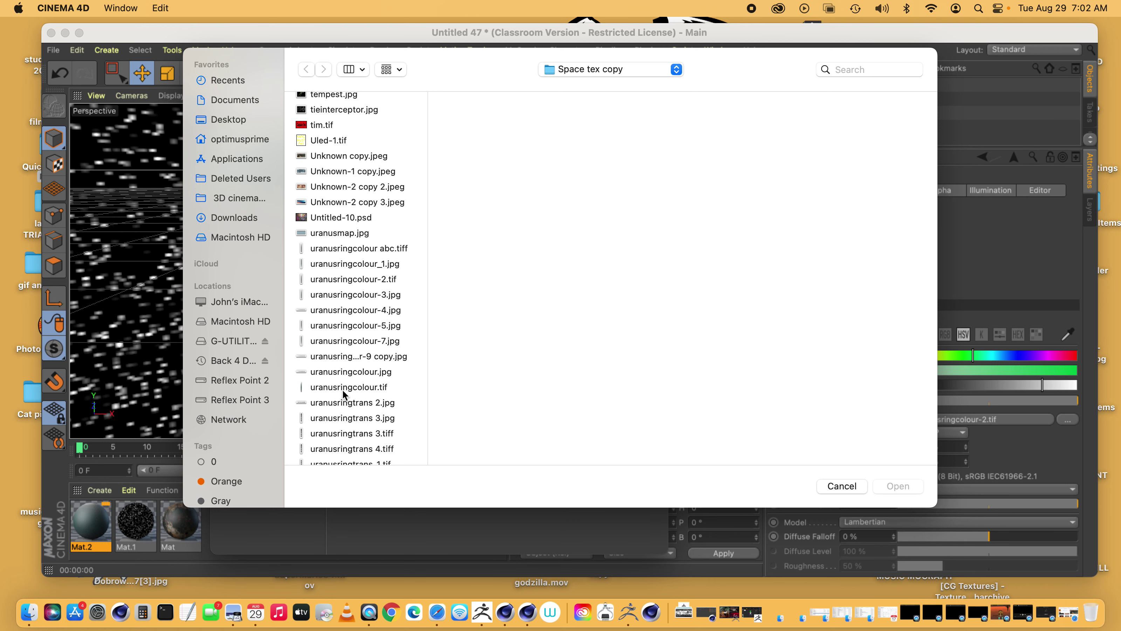
click(339, 402)
click(331, 433)
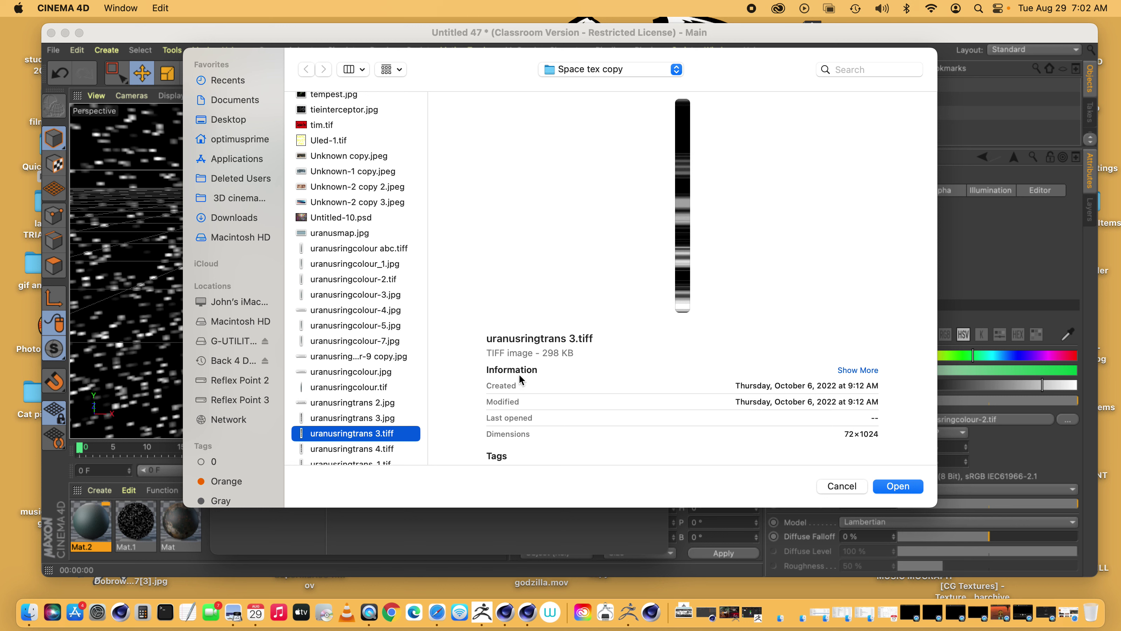
click(334, 357)
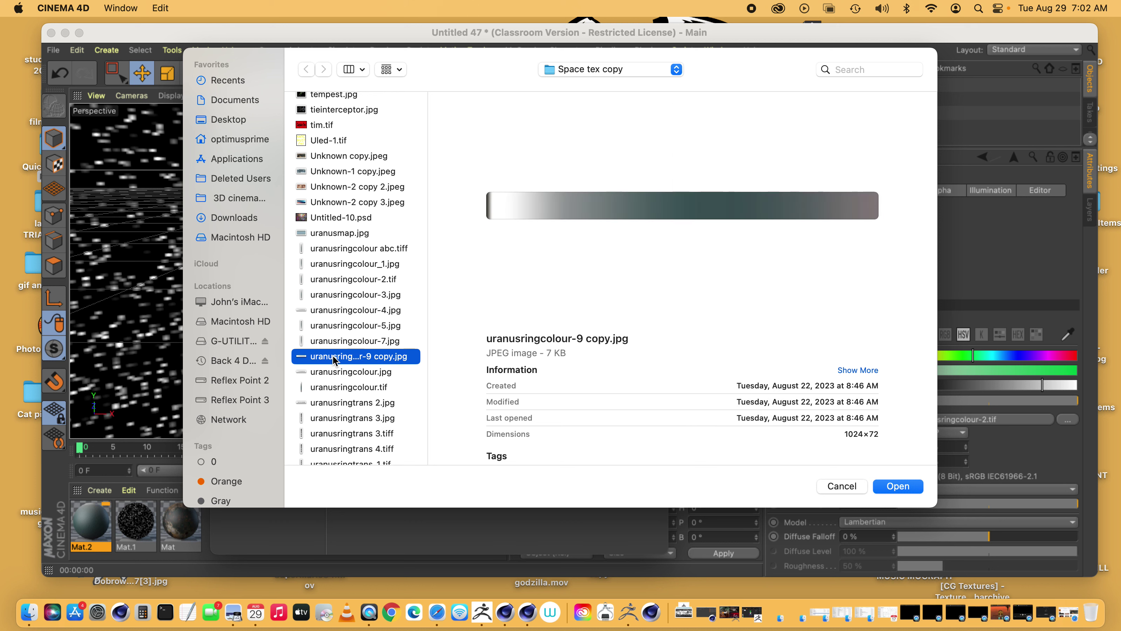
click(343, 403)
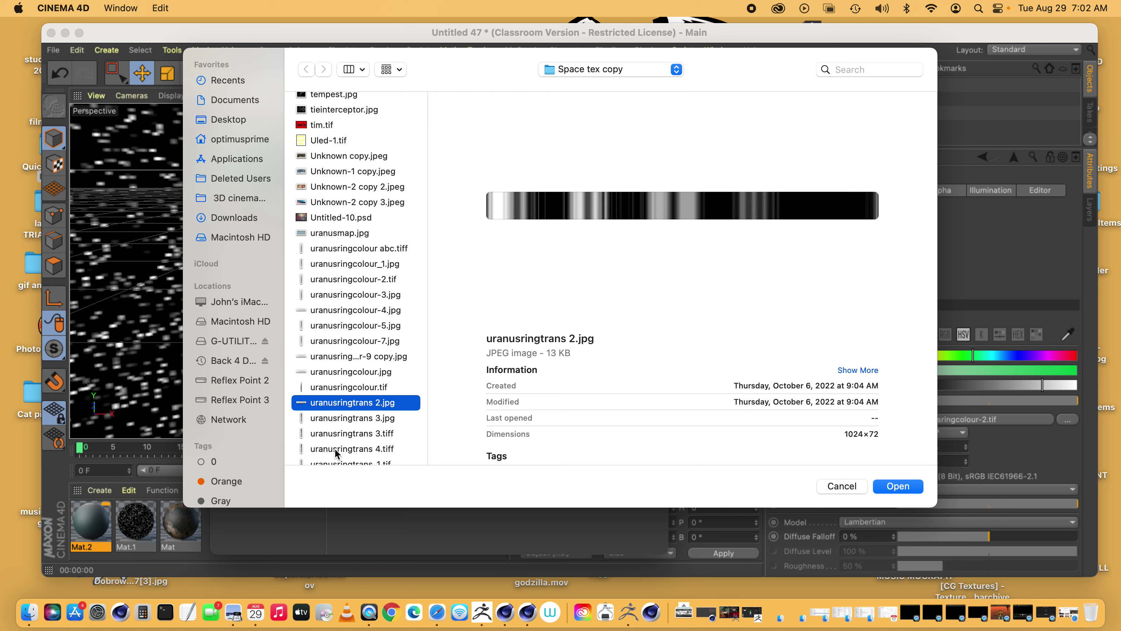
scroll(335, 443, down, 1)
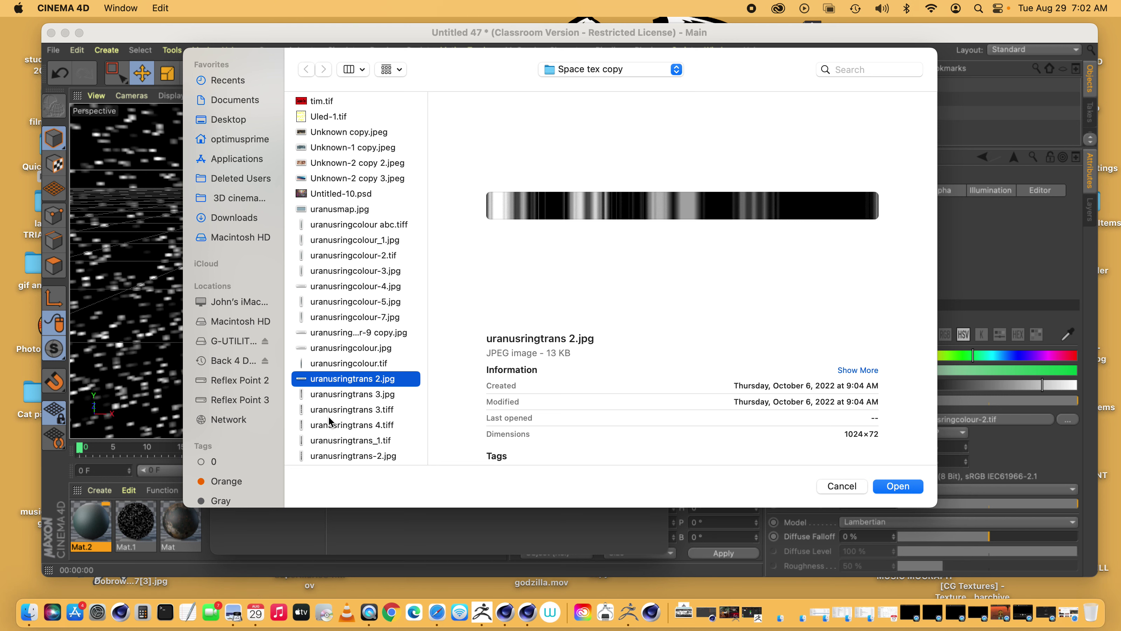
click(335, 425)
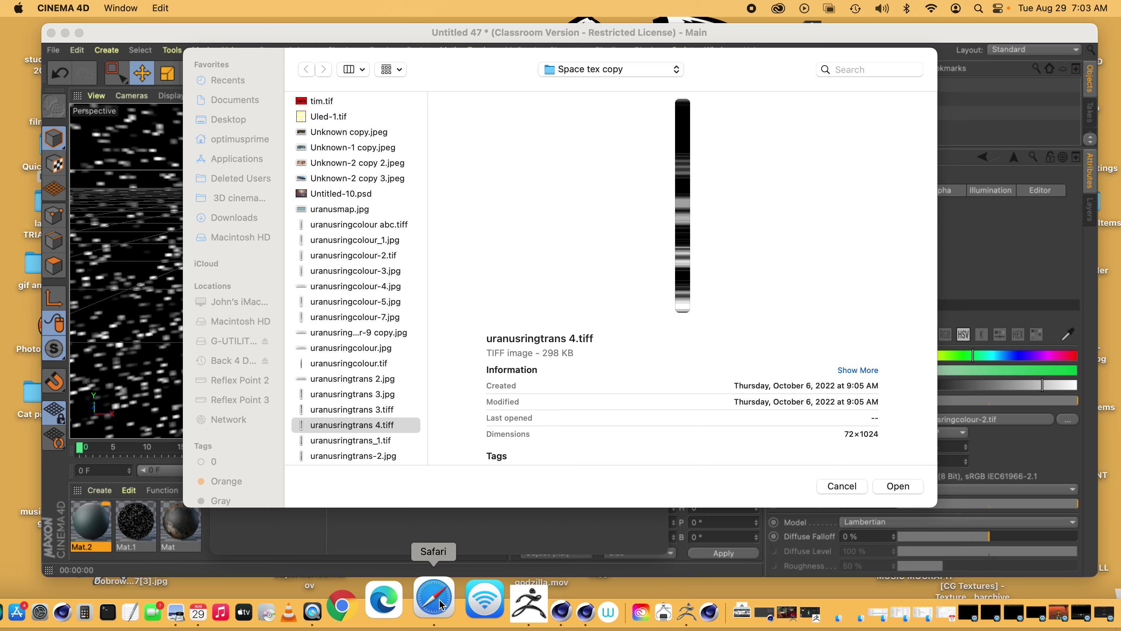
click(436, 612)
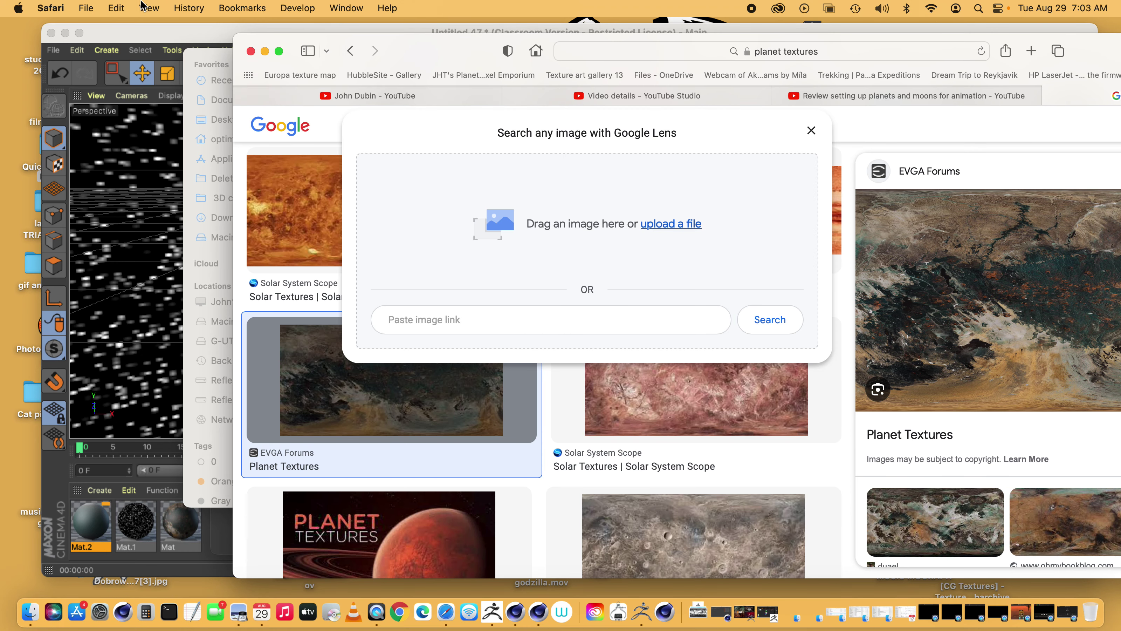
Open a new Safari tab and search Google for planetpixelemporium
click(90, 7)
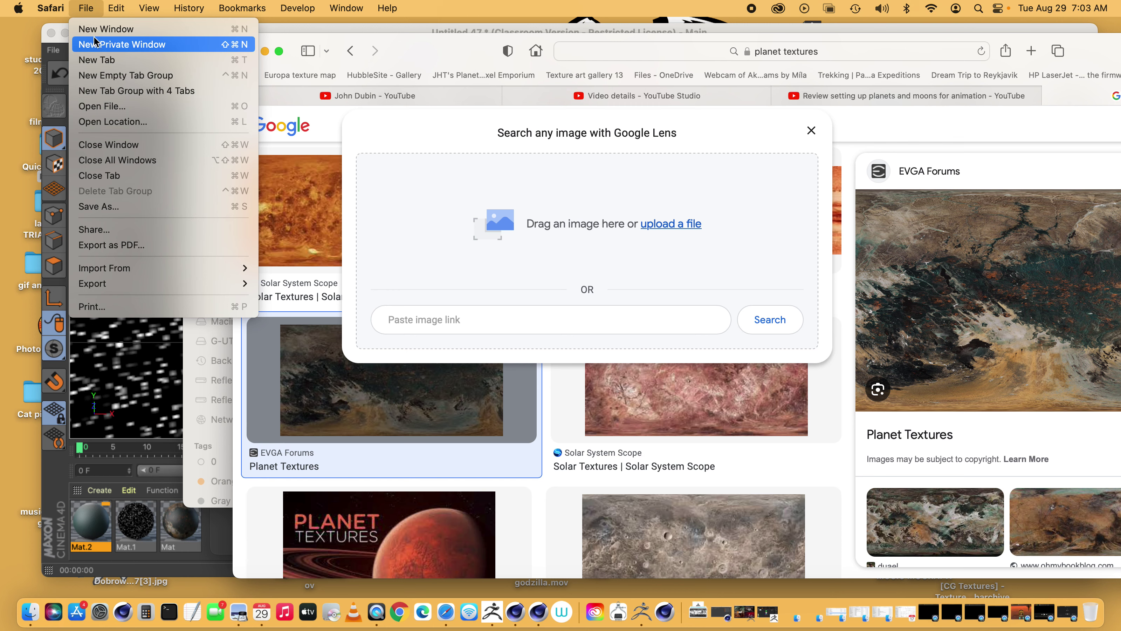
click(99, 57)
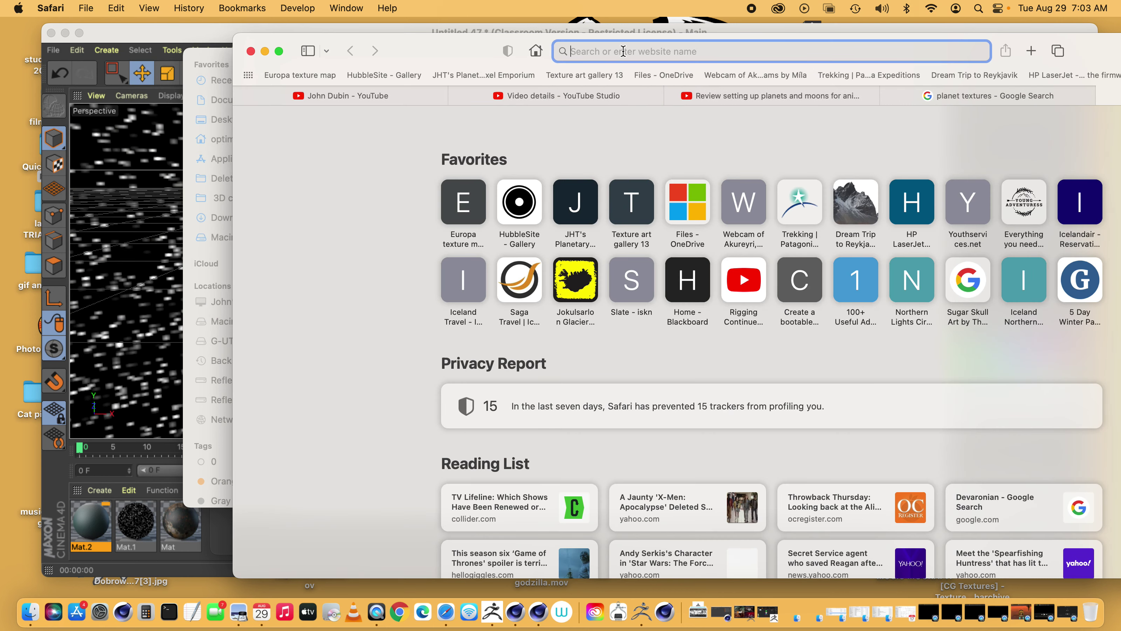
text(planr)
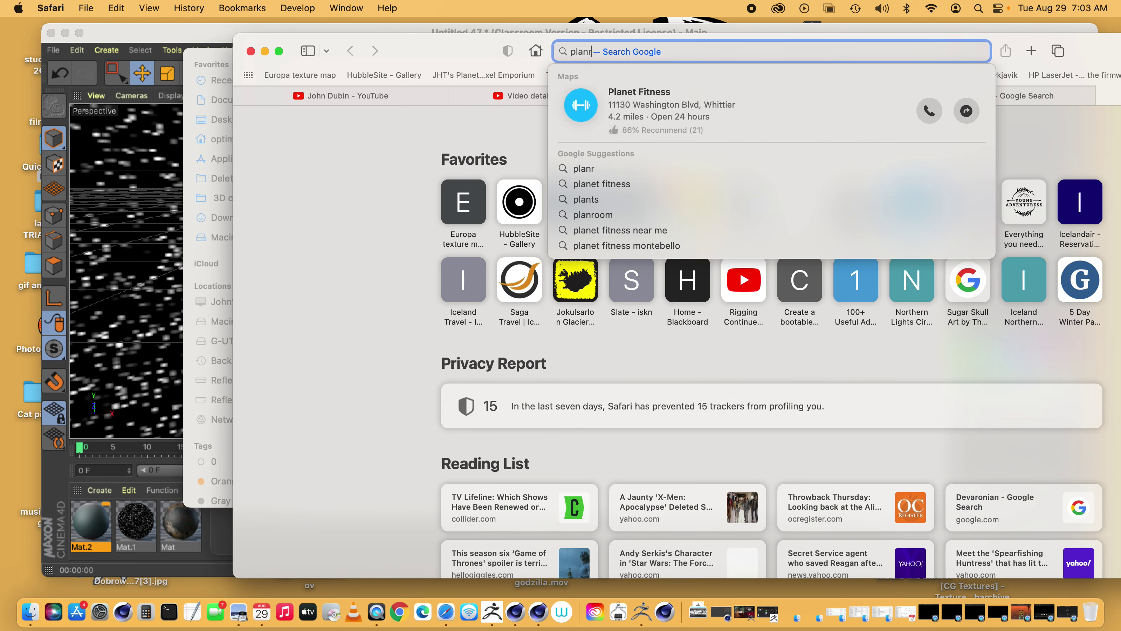
key(BackSpace)
text(etpixe)
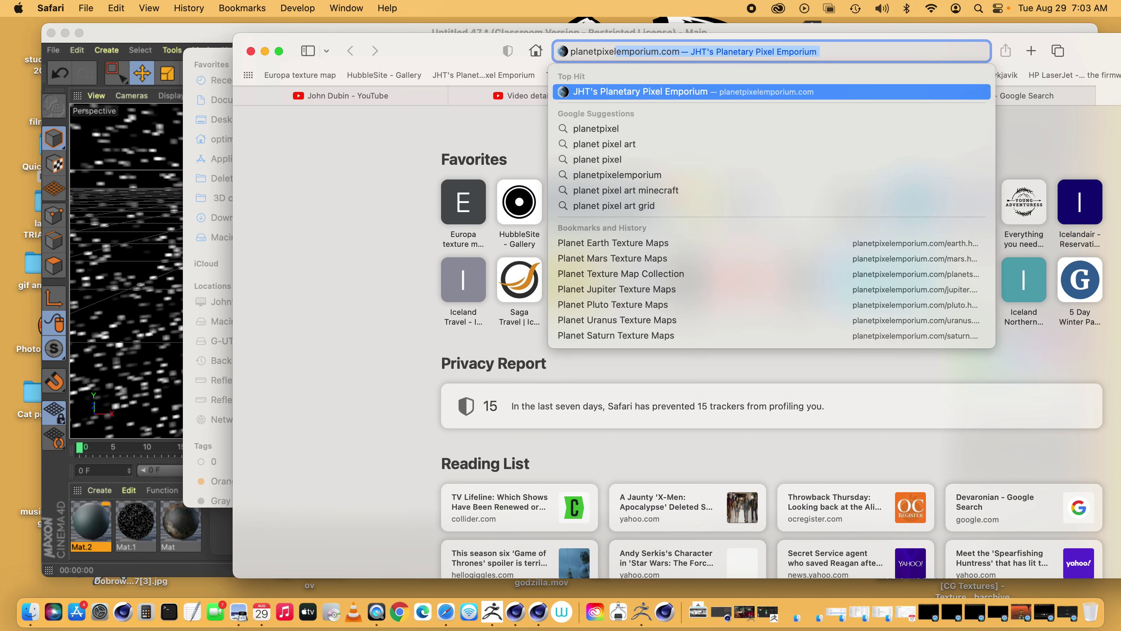
text(l)
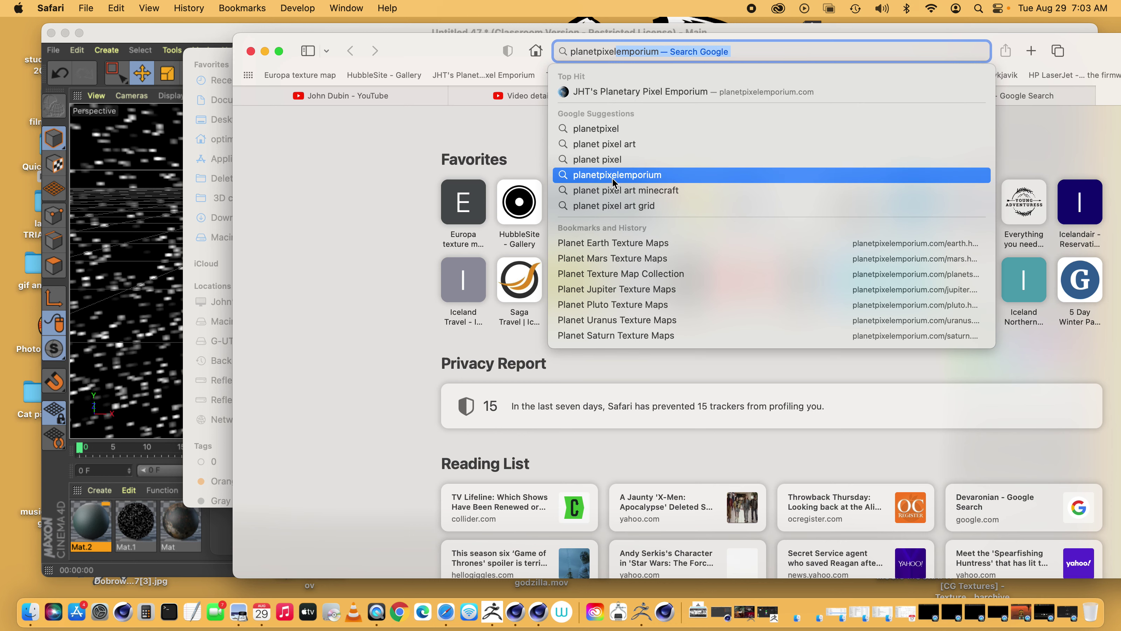
click(611, 177)
Download the Uranus ring transparency map from Planetary Pixel Emporium's Uranus page
click(452, 283)
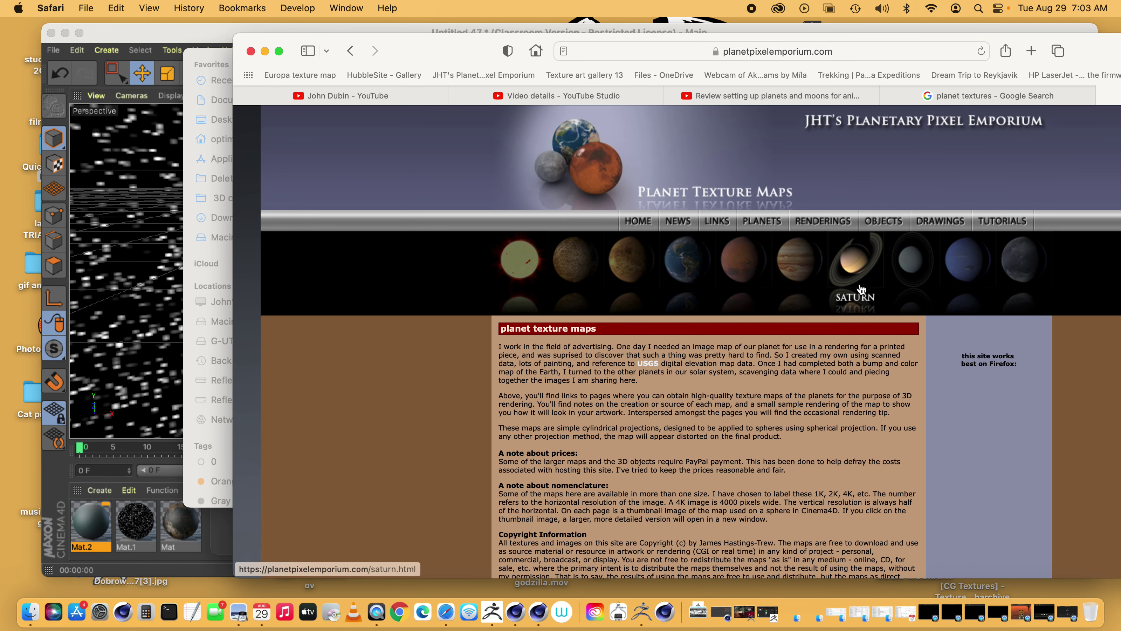
click(916, 268)
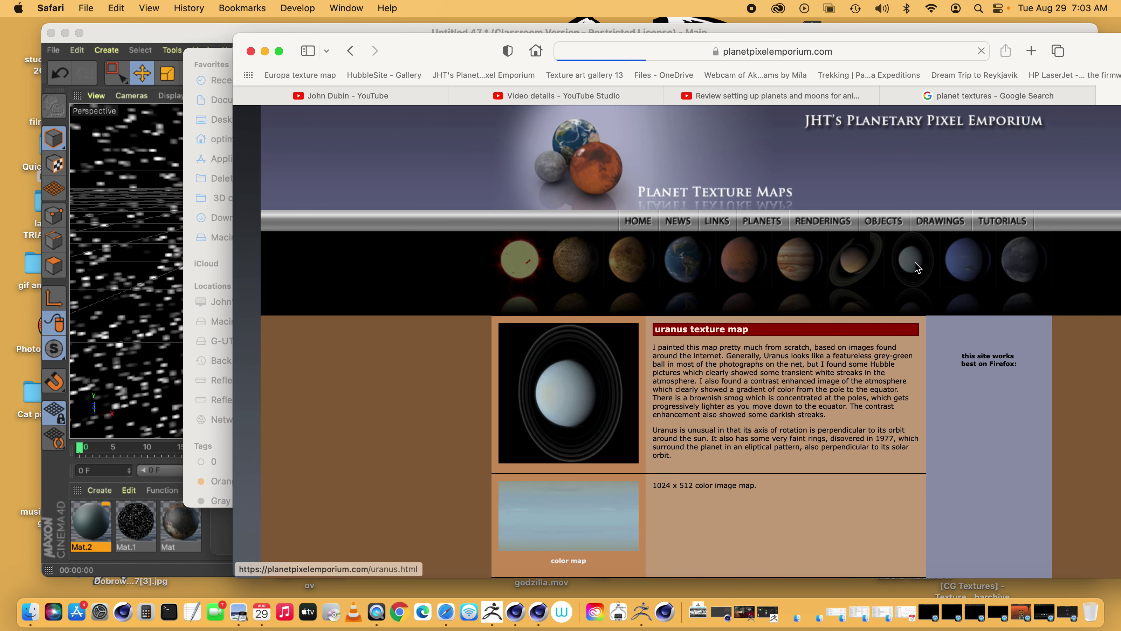
scroll(611, 444, down, 5)
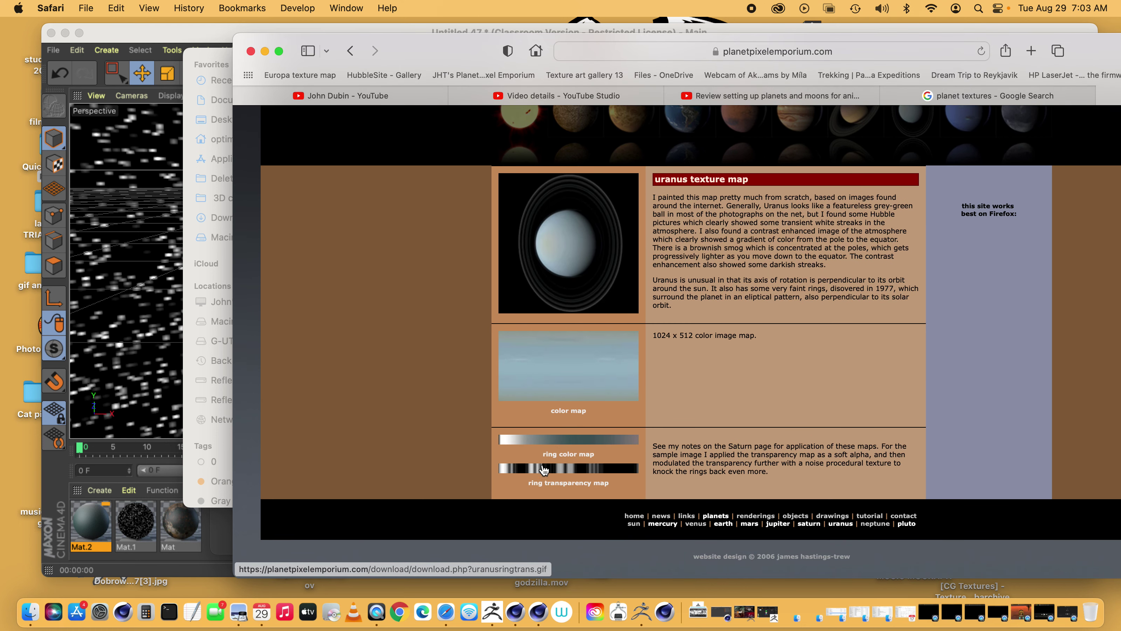
click(572, 469)
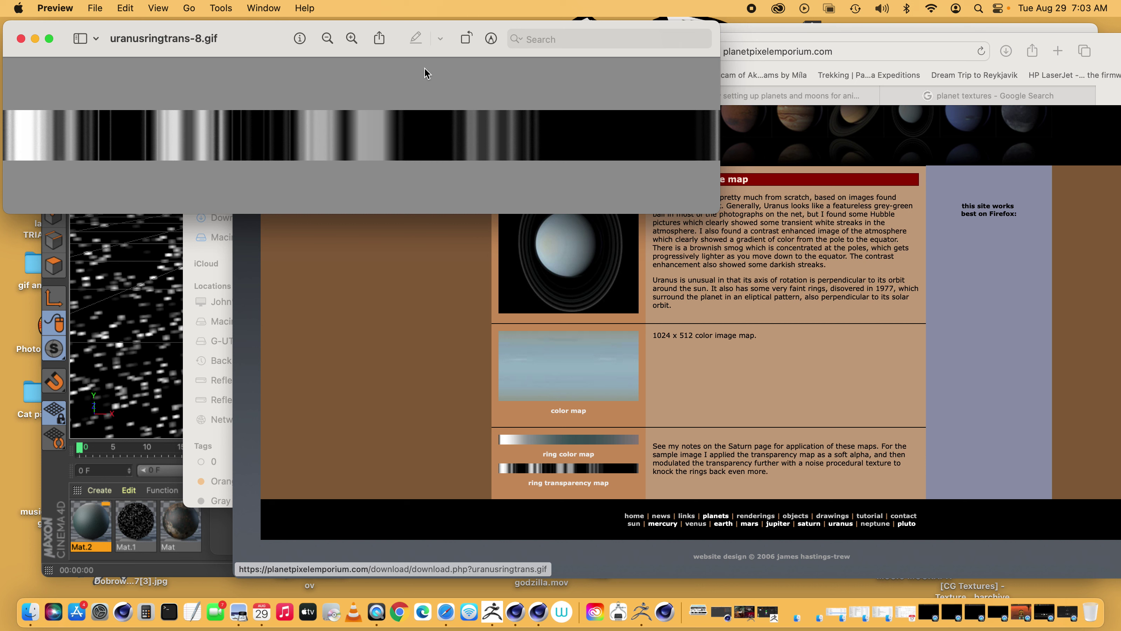
Rotate uranusringtrans-8.gif to vertical and enlarge the Preview window
click(466, 38)
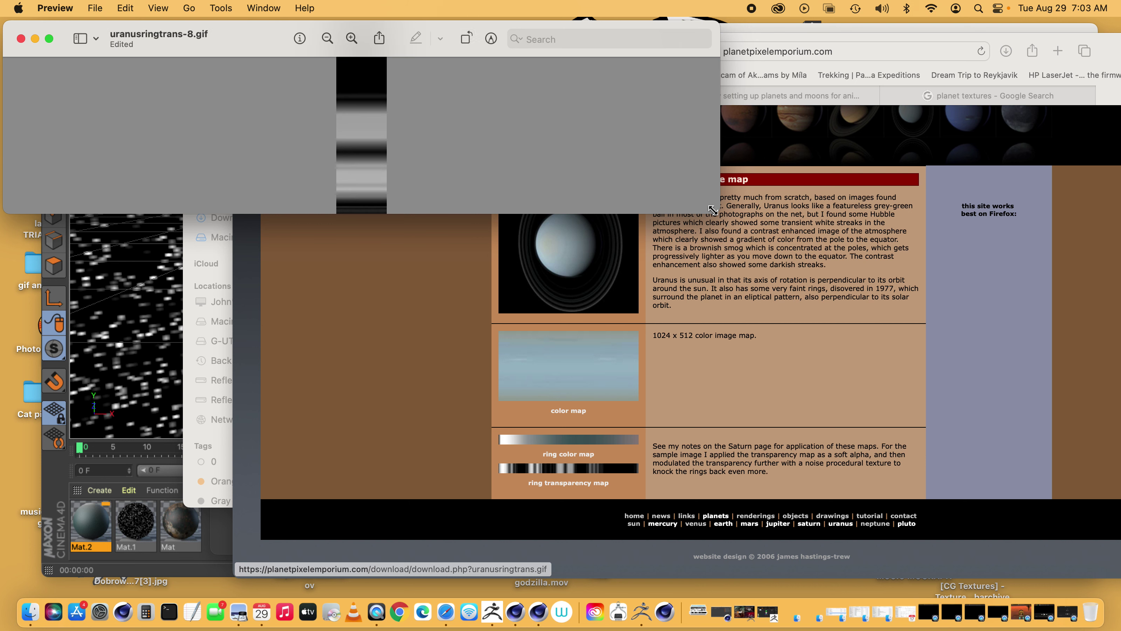
drag(712, 210, 498, 533)
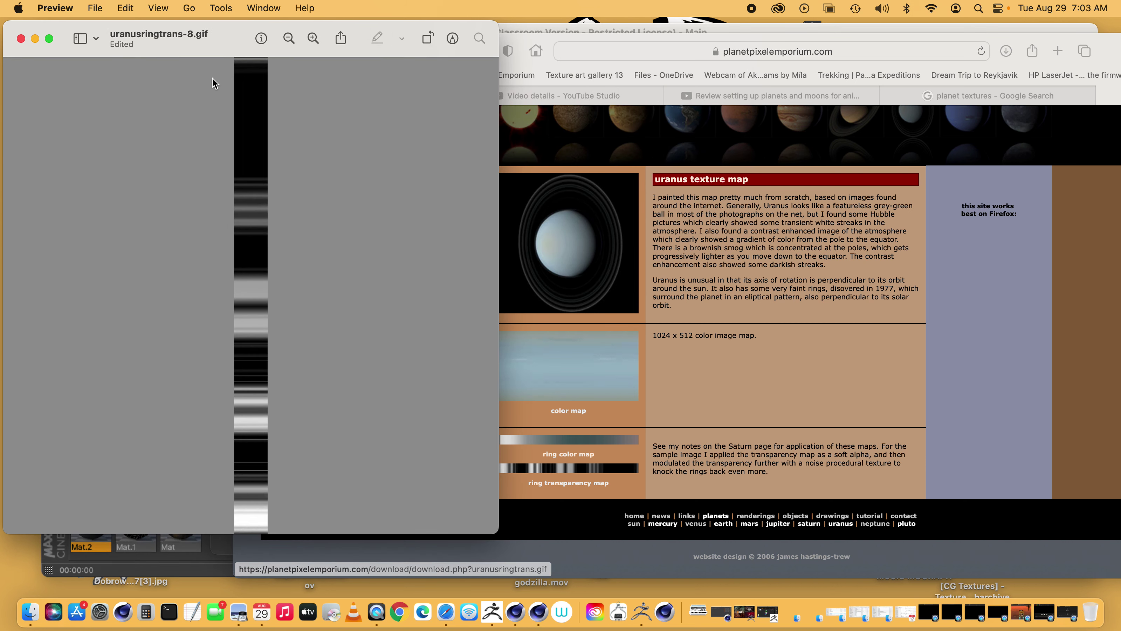
click(91, 7)
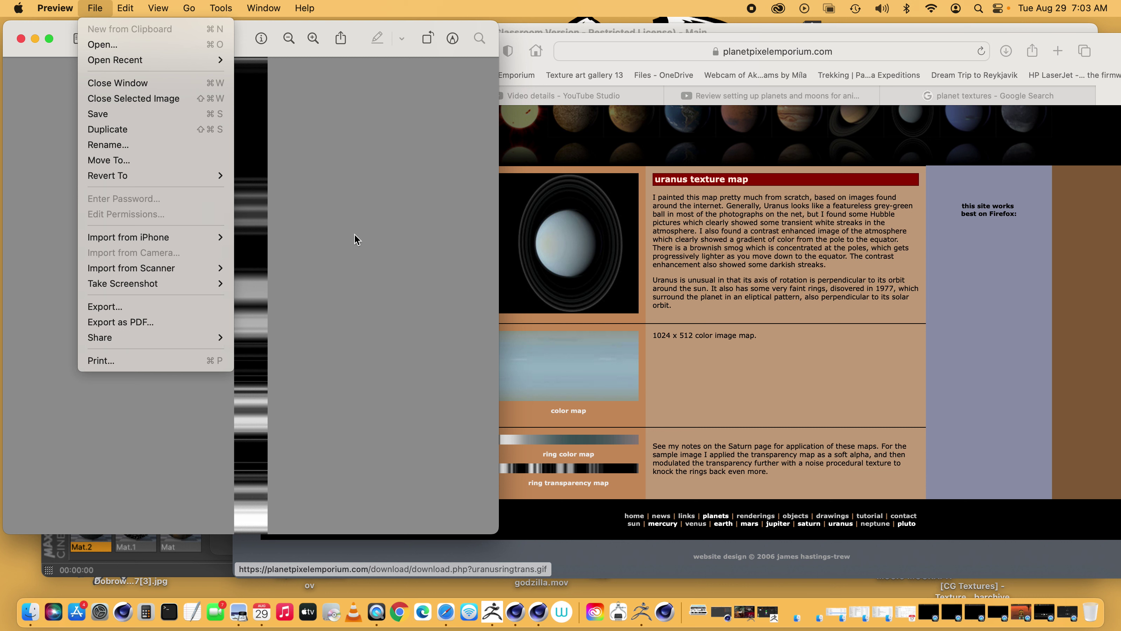
click(402, 196)
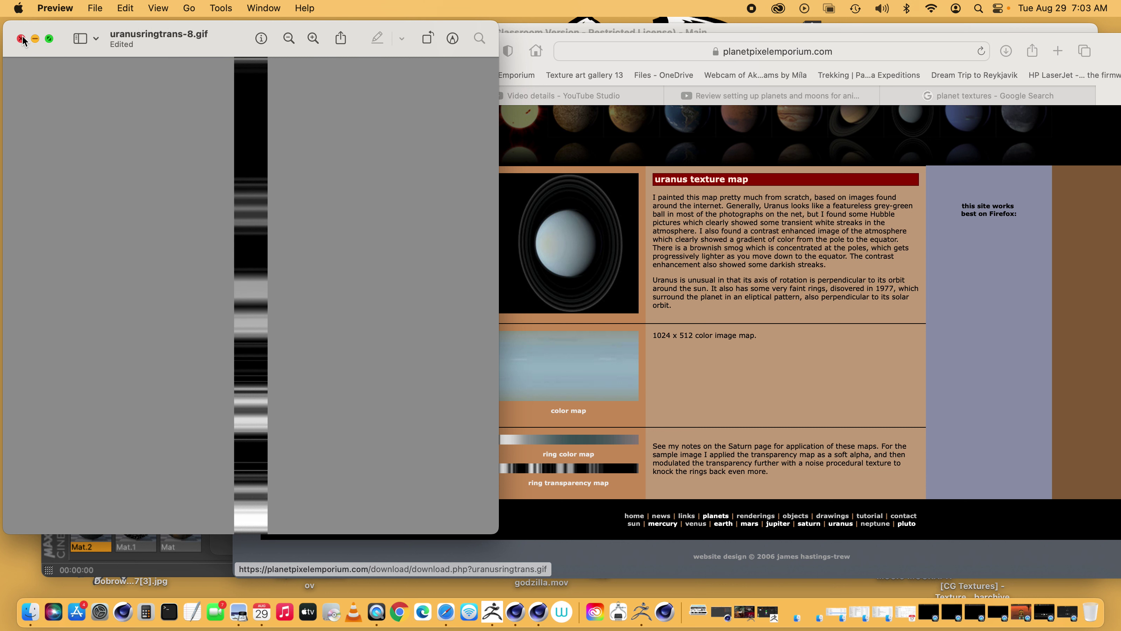
Cancel exporting the rotated image and close it
click(91, 8)
click(321, 372)
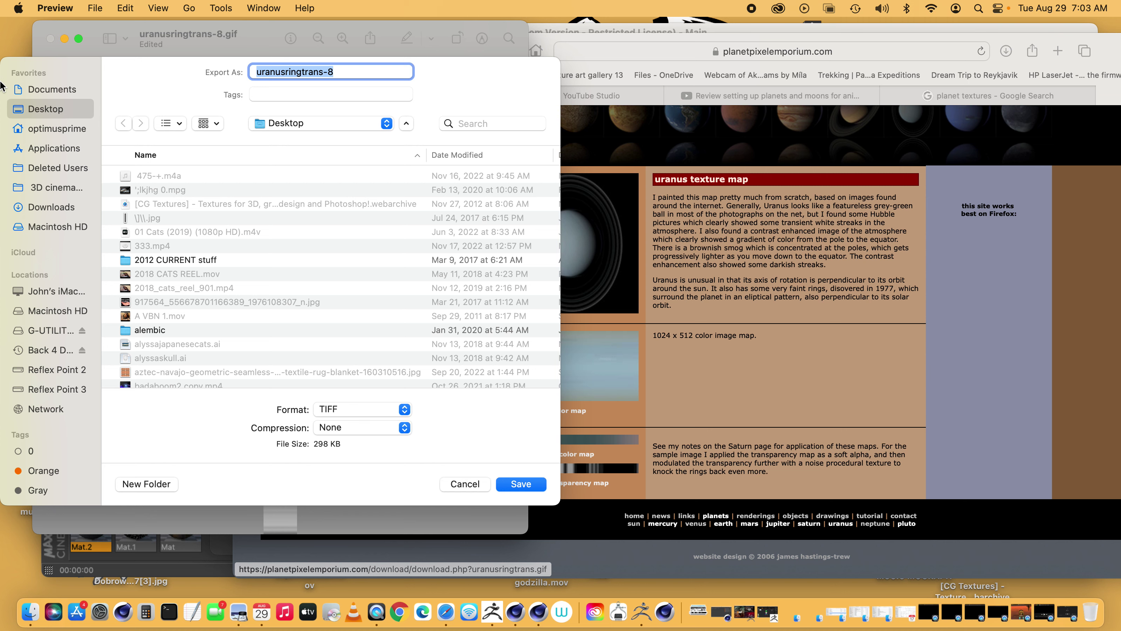
click(463, 483)
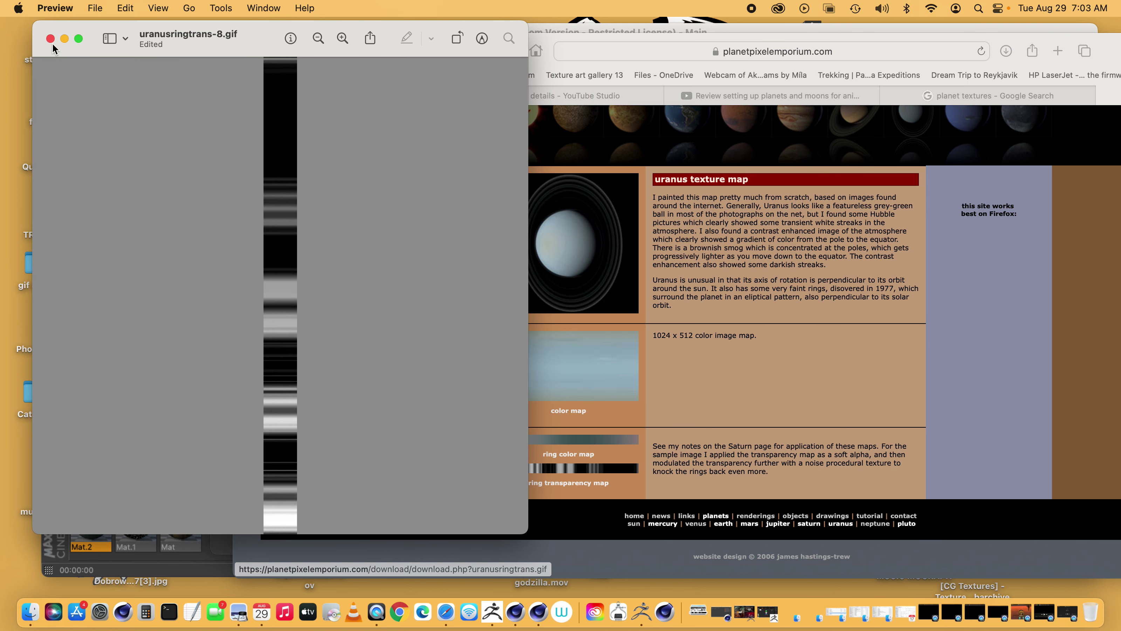
click(50, 38)
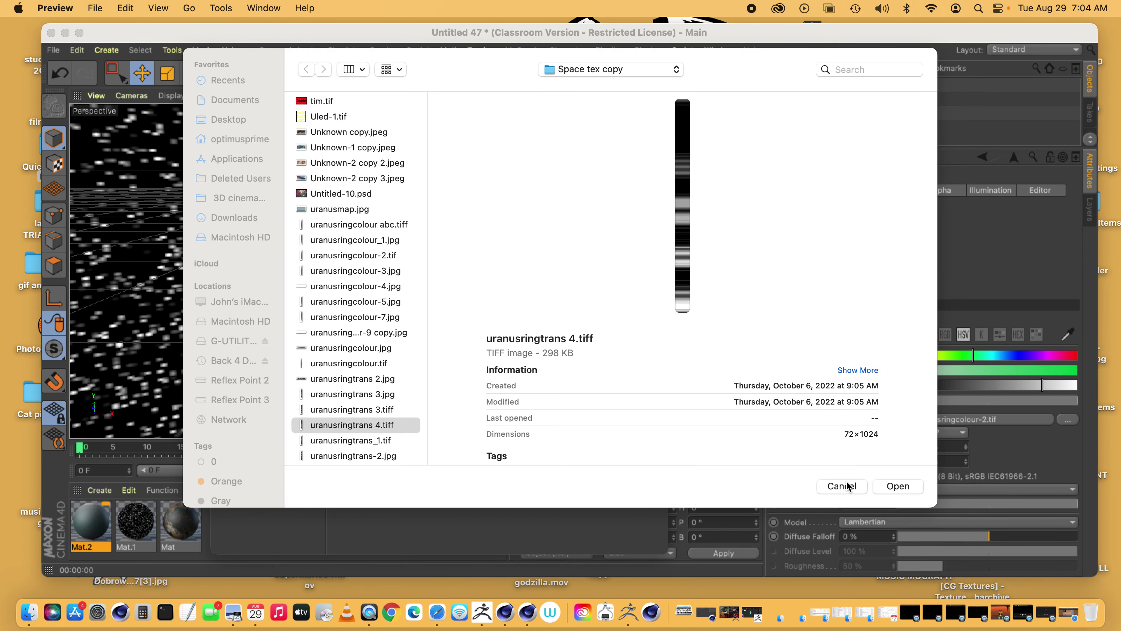
Load the previewed ring strip as the alpha texture, then browse for a different image
click(898, 485)
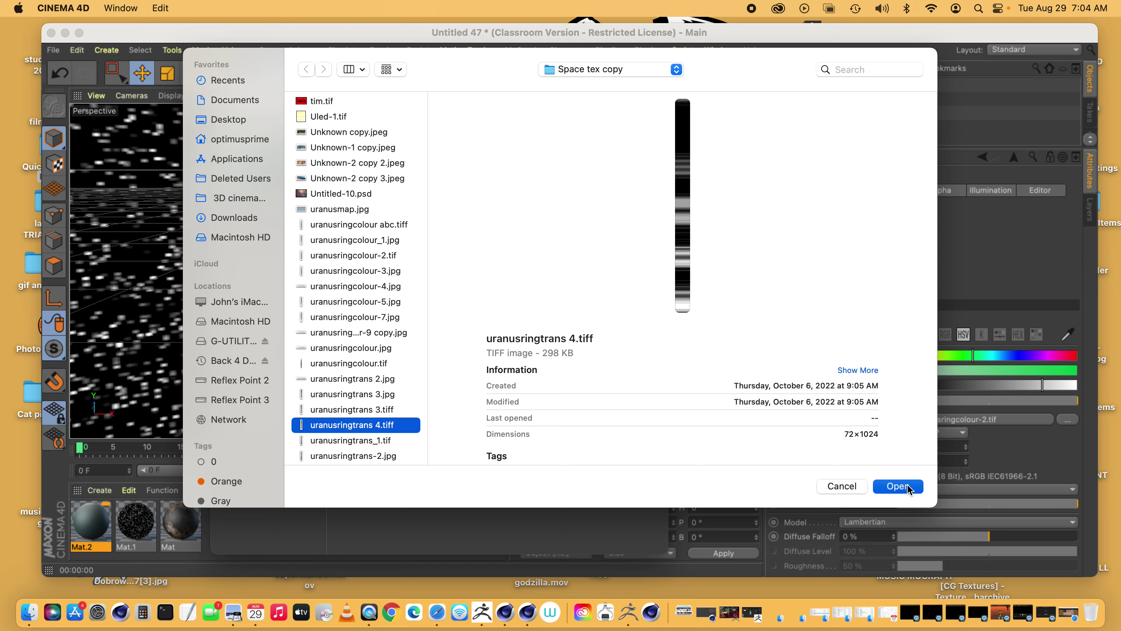
click(900, 486)
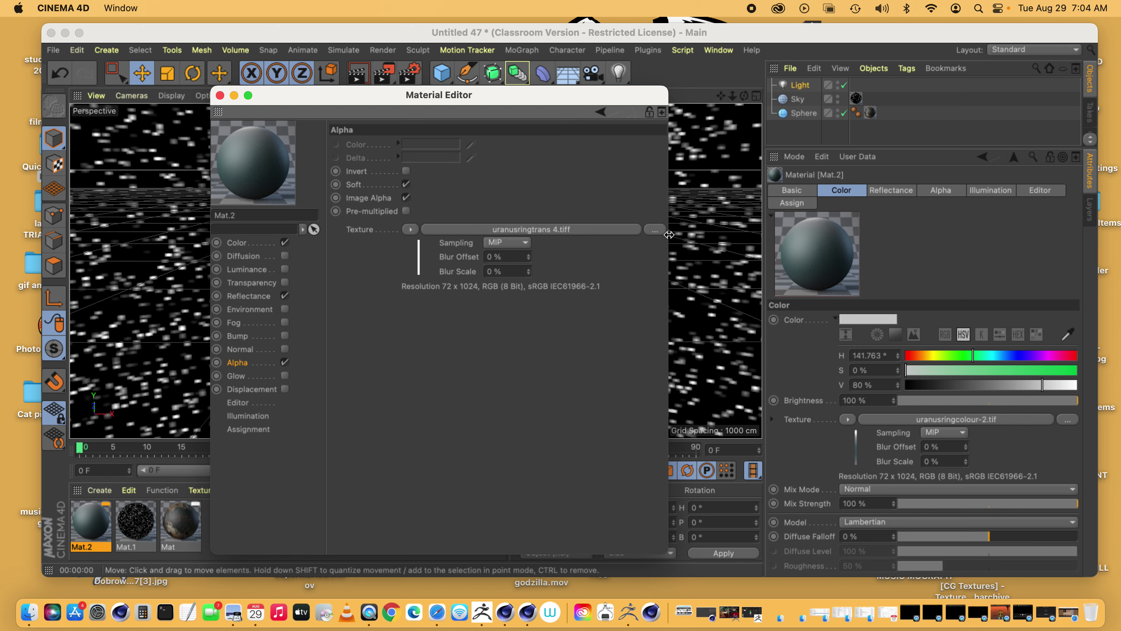
click(655, 230)
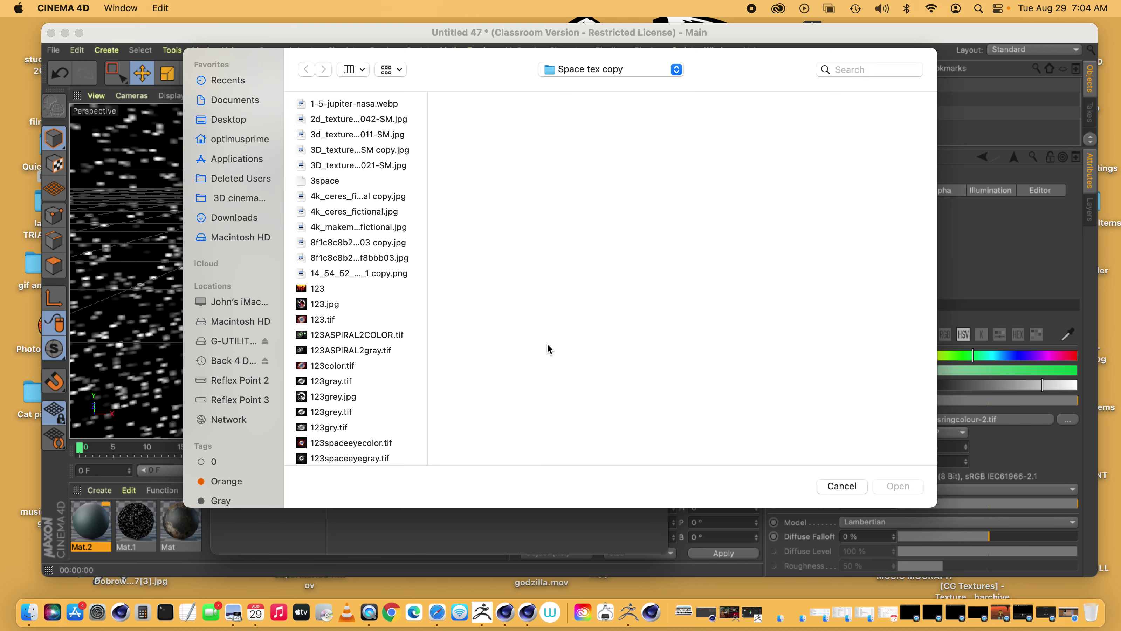
scroll(350, 375, down, 20)
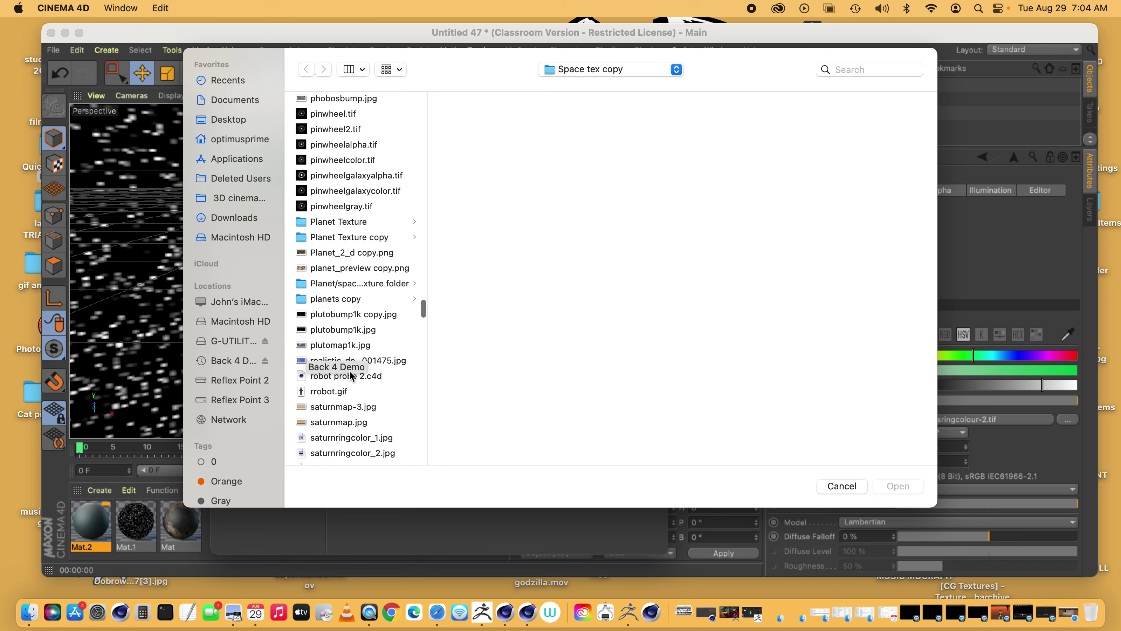
scroll(350, 374, down, 15)
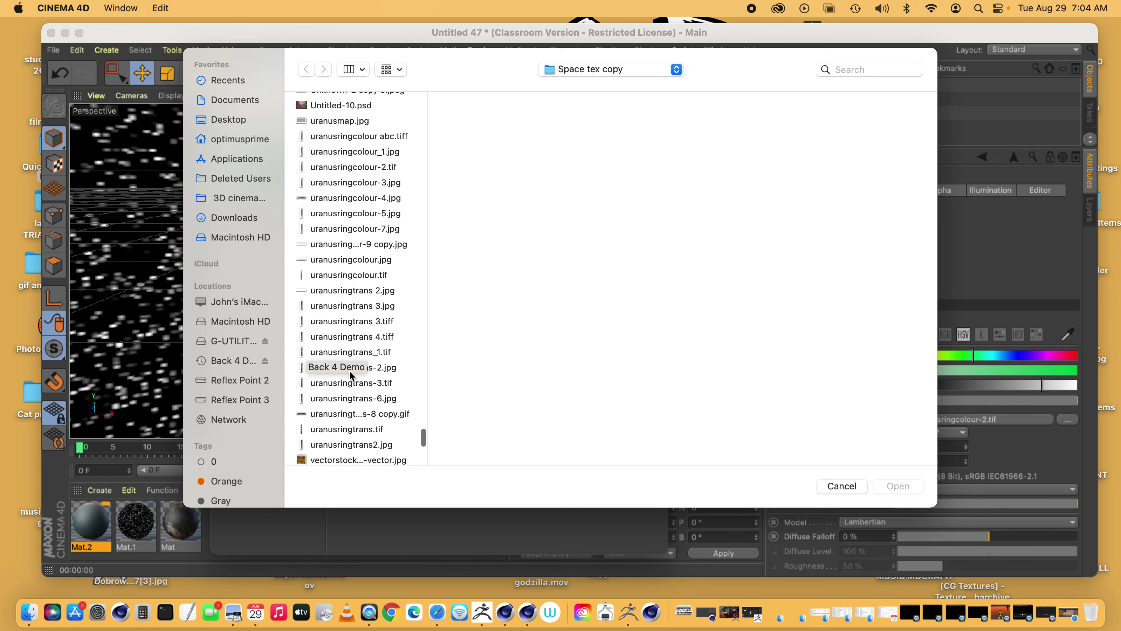
Set uranusringtrans 3.jpg as Mat.2's alpha texture, copying it into the project
click(343, 305)
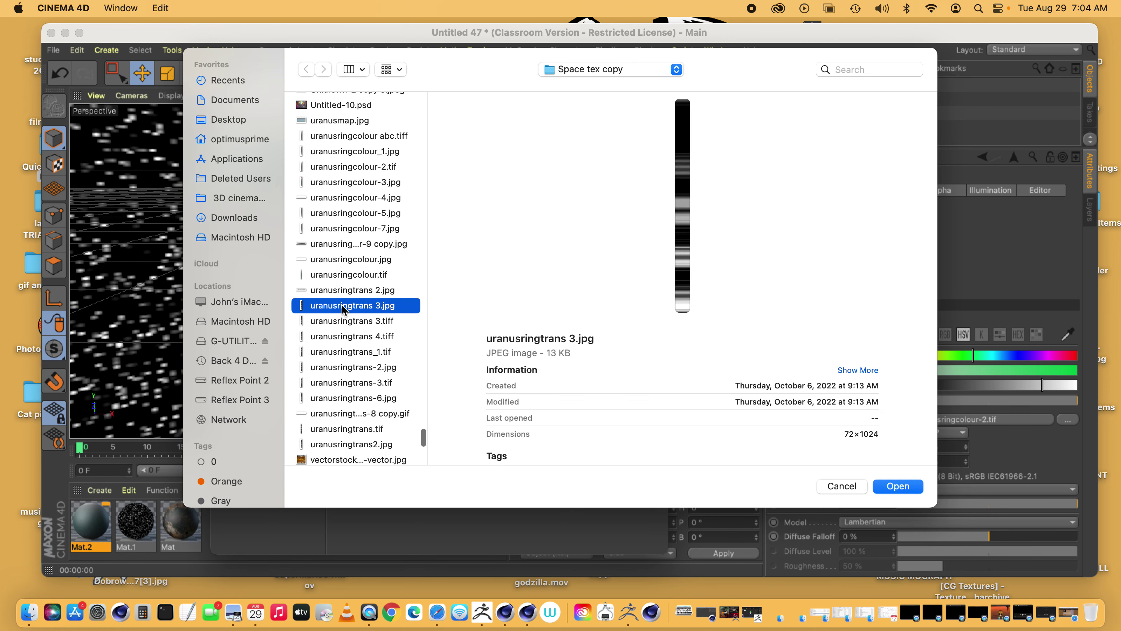
click(893, 486)
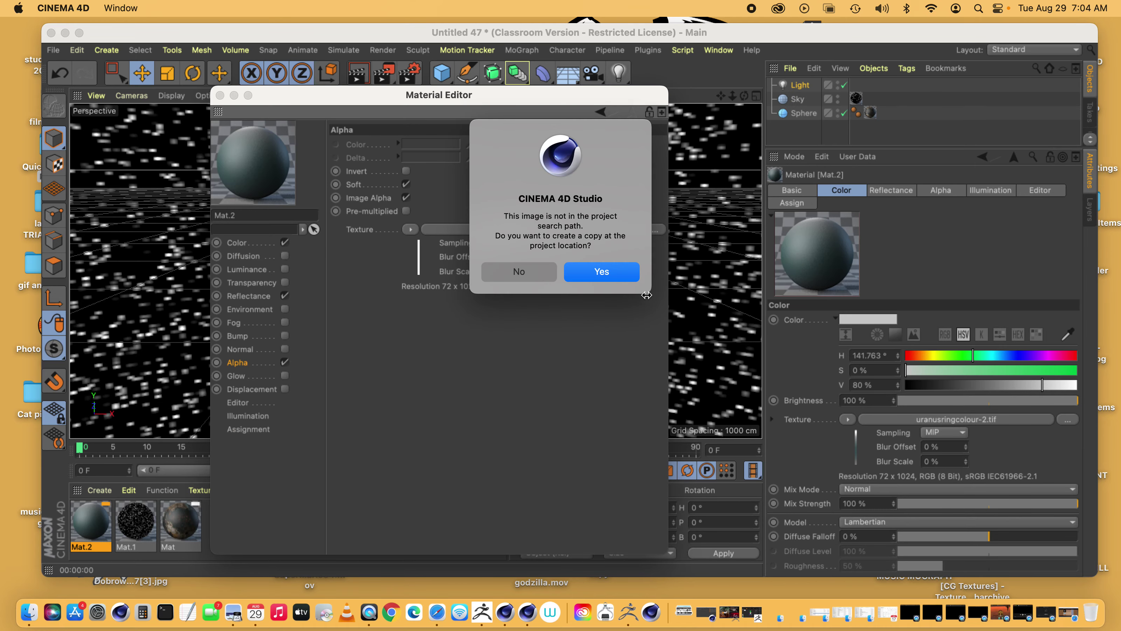
click(591, 274)
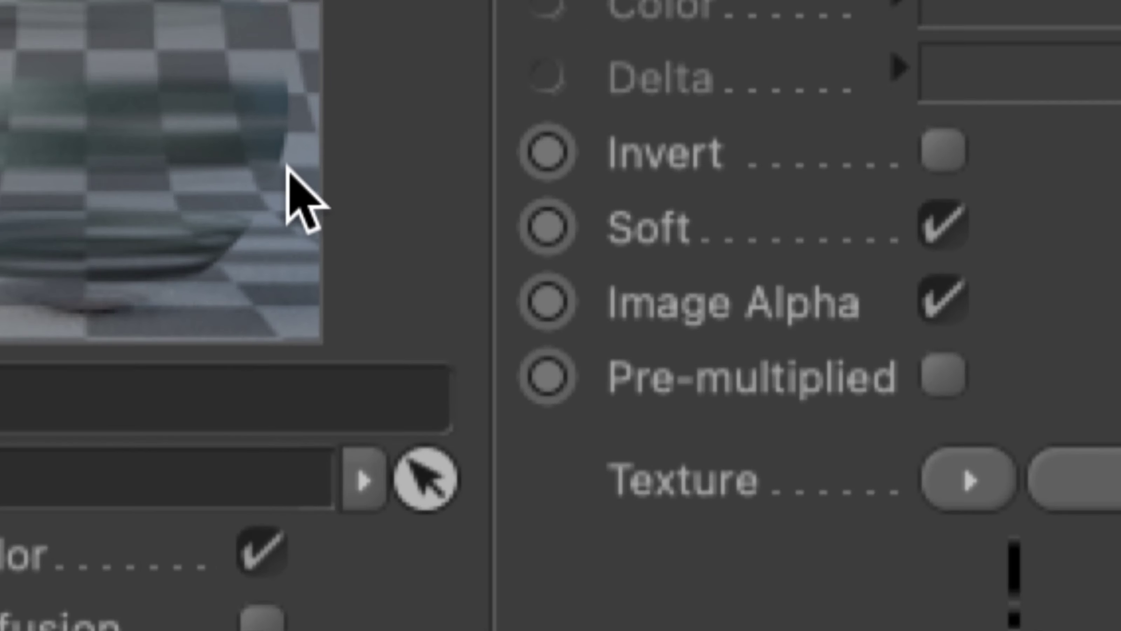
mouse_move(289, 173)
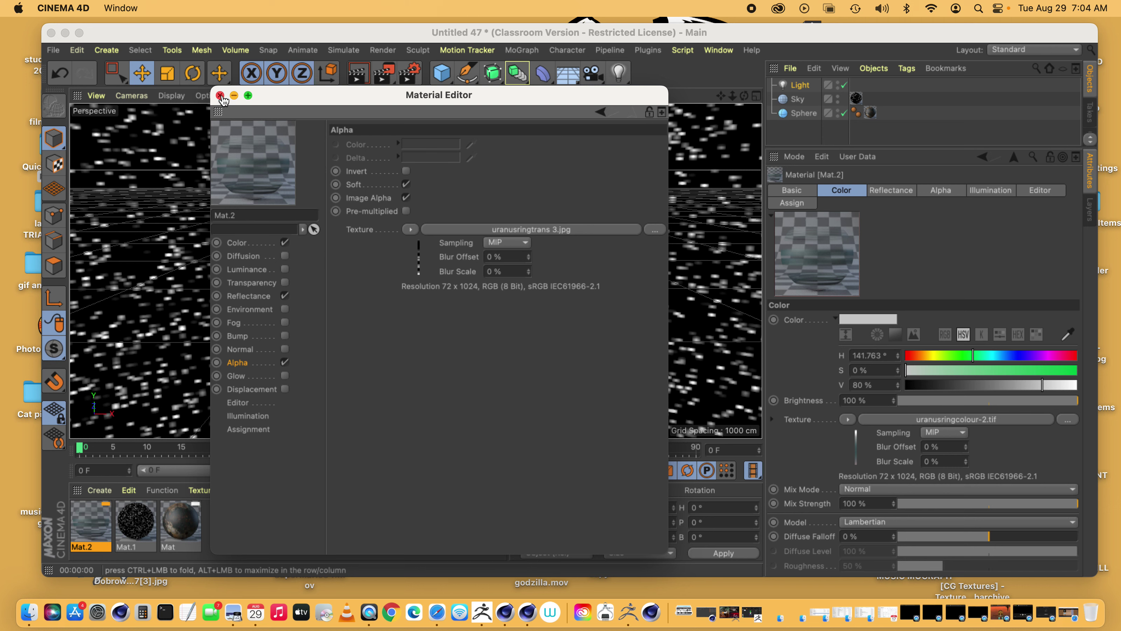
Close the Material Editor and raise the planet Sphere's Segments from 24 to 48
click(220, 95)
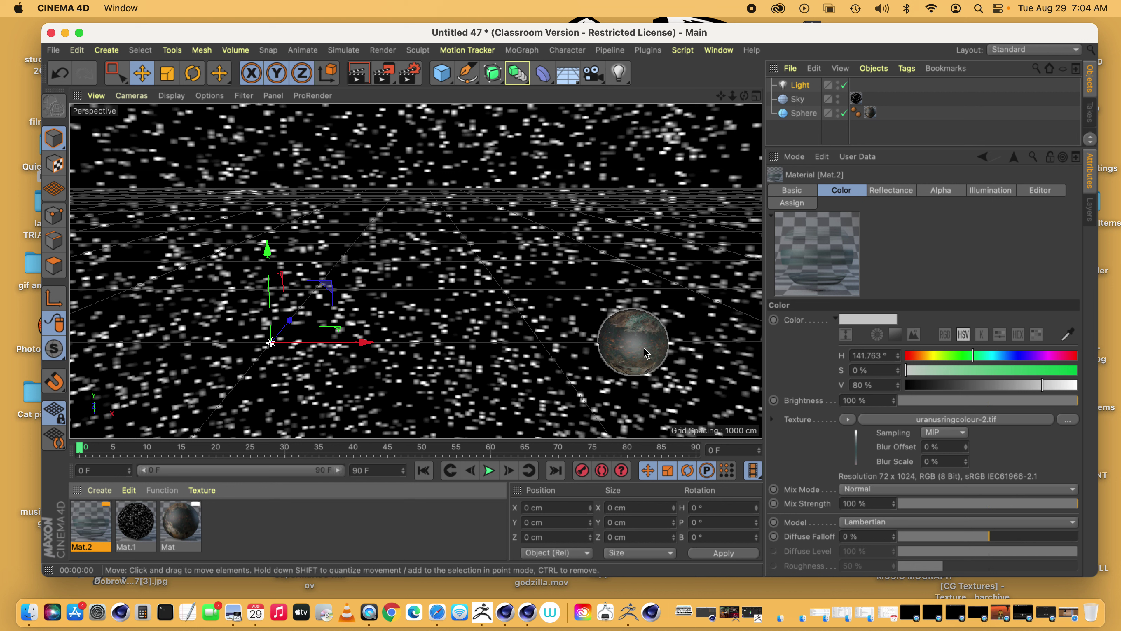
click(801, 114)
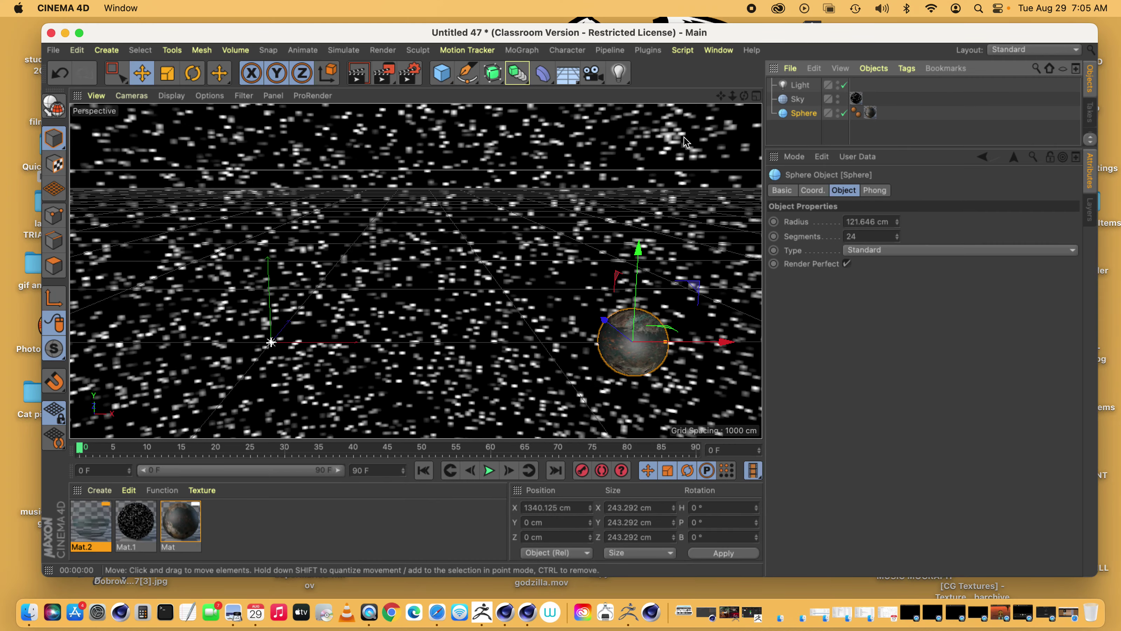
drag(442, 73, 886, 283)
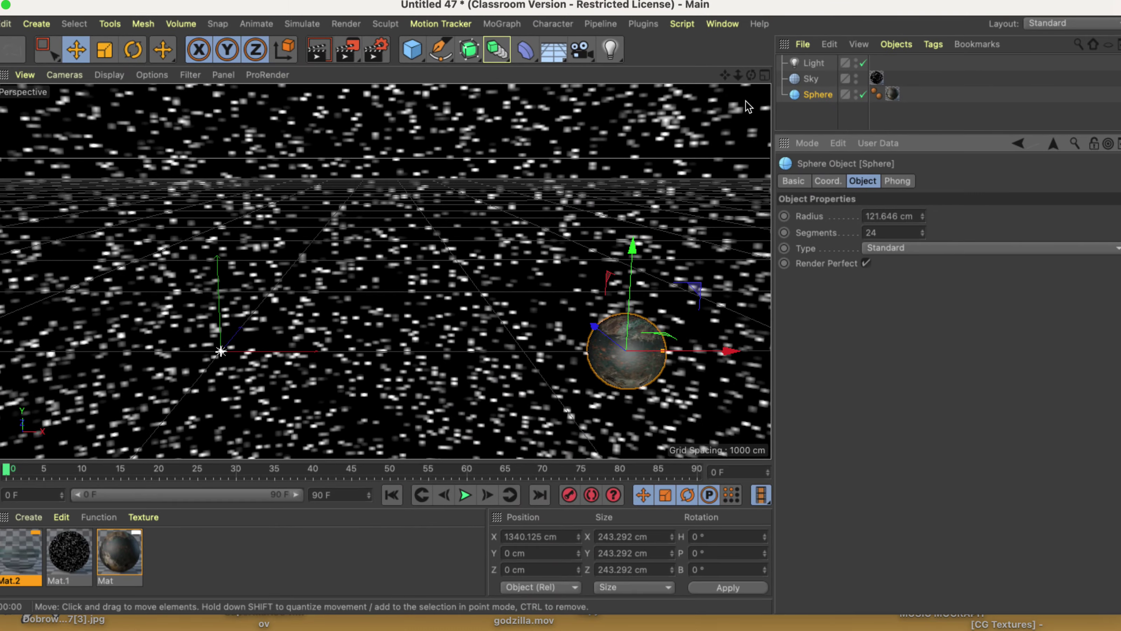
drag(724, 74, 674, 170)
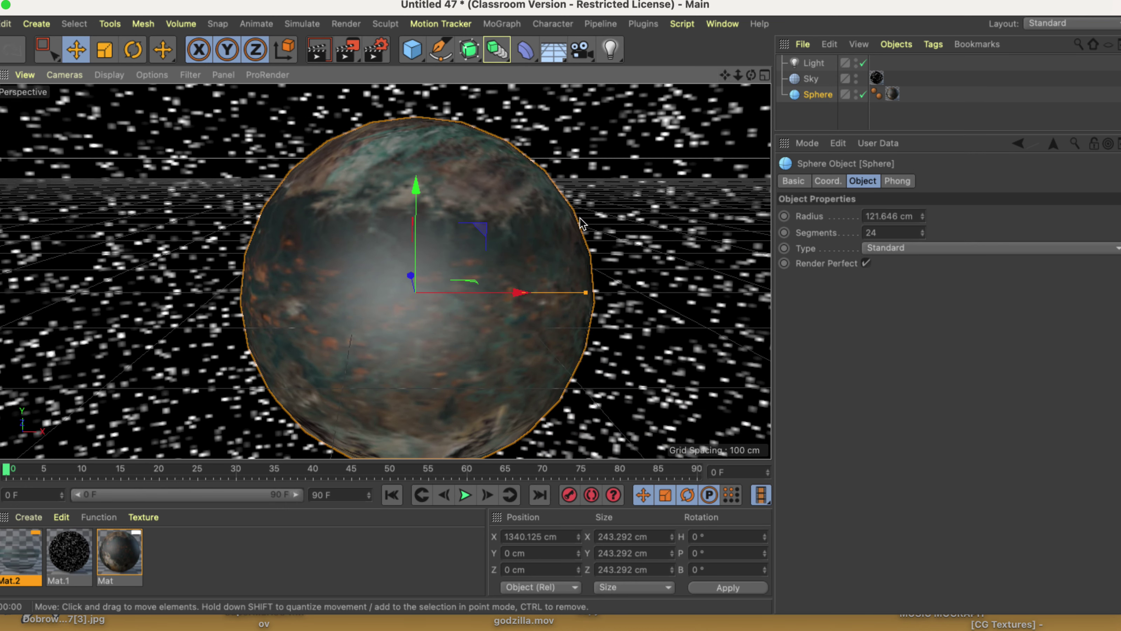
double_click(859, 231)
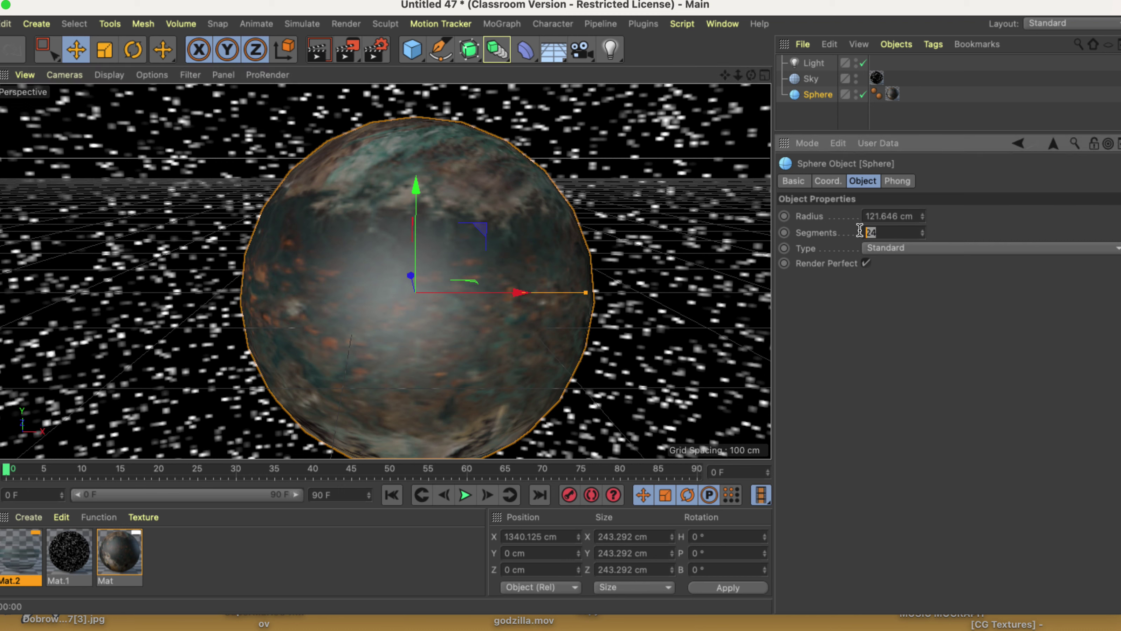
key(Return)
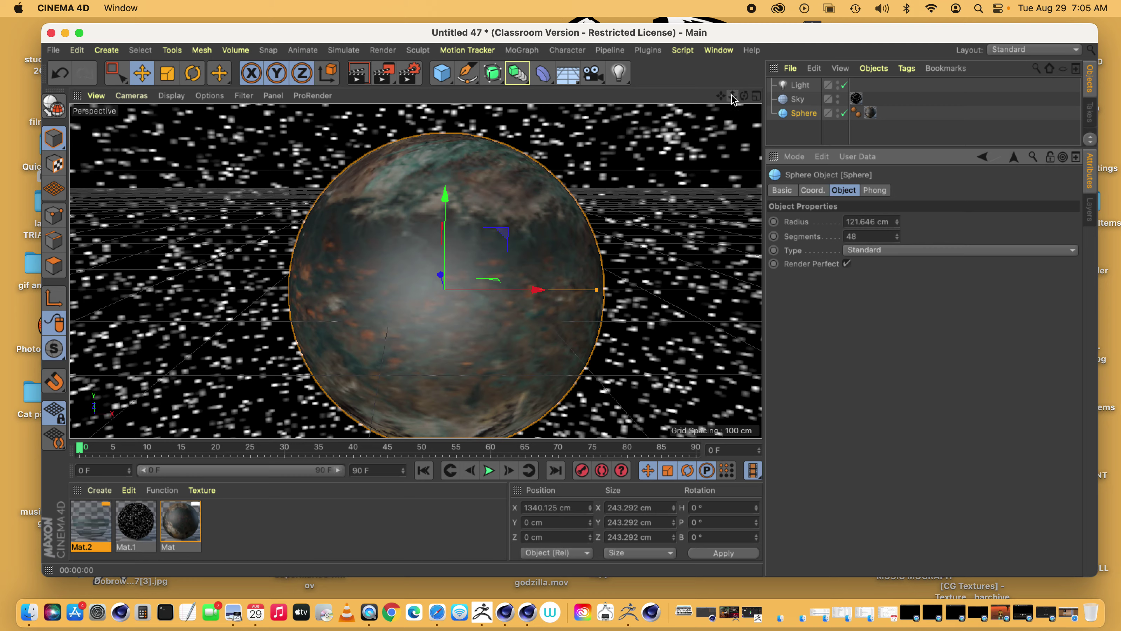
drag(732, 97, 415, 271)
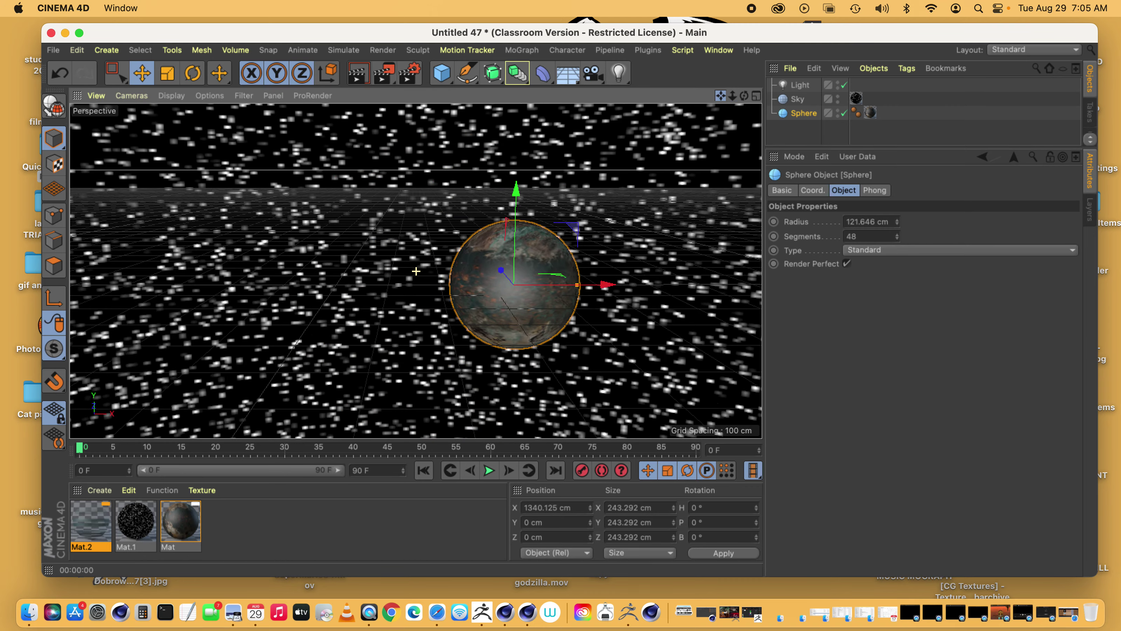
drag(720, 95, 419, 264)
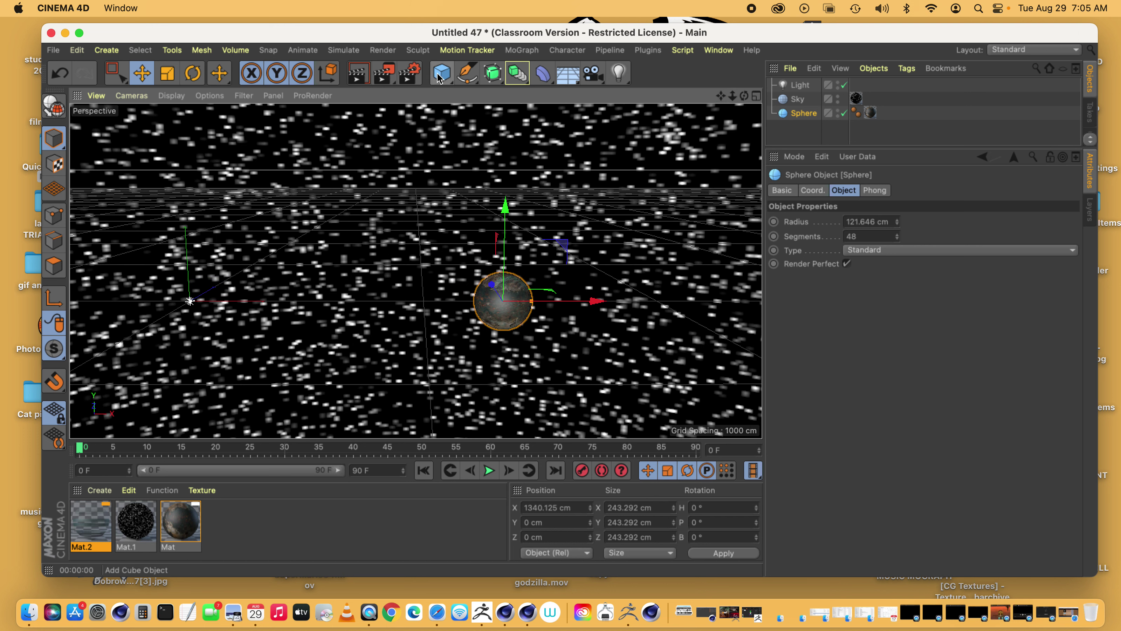
Add a Plane primitive and move it along X onto the planet
click(439, 78)
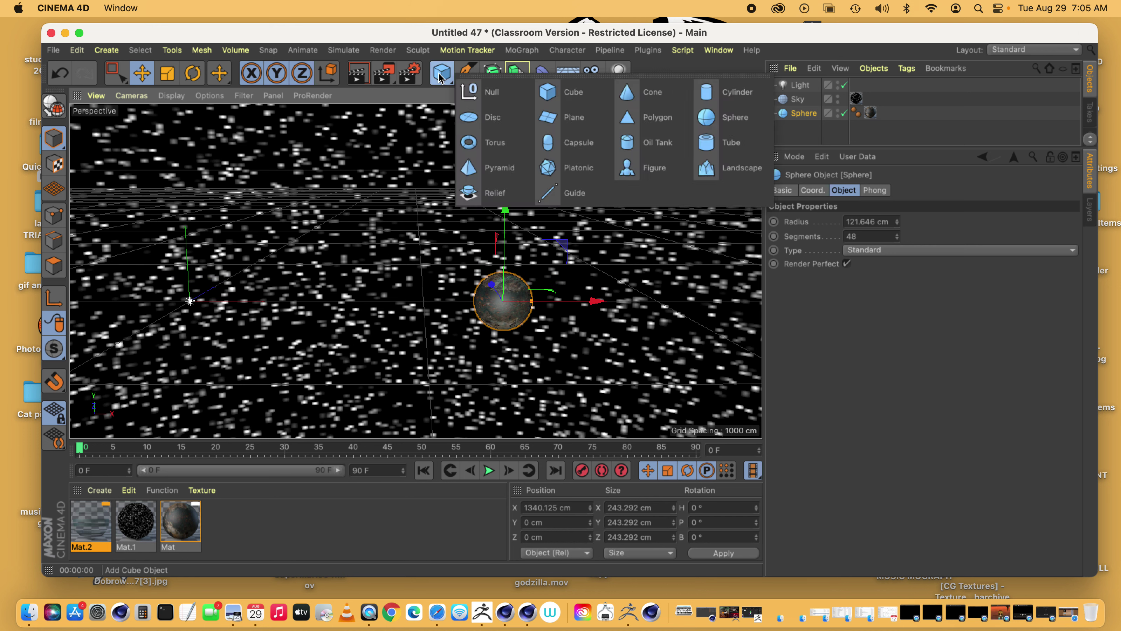
click(571, 119)
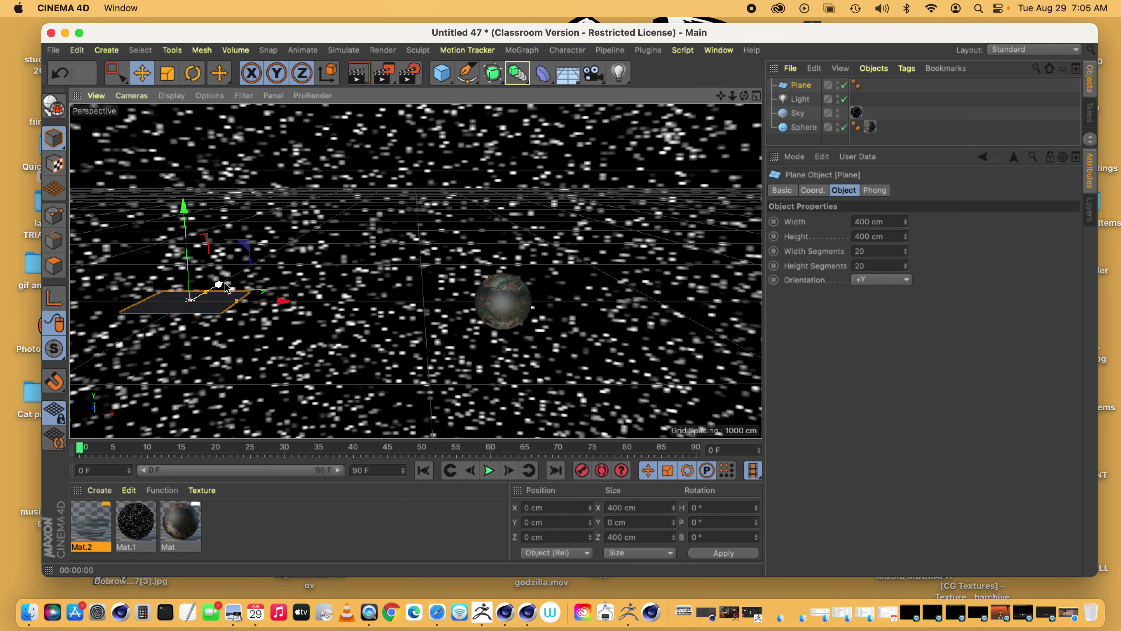
drag(274, 300, 596, 323)
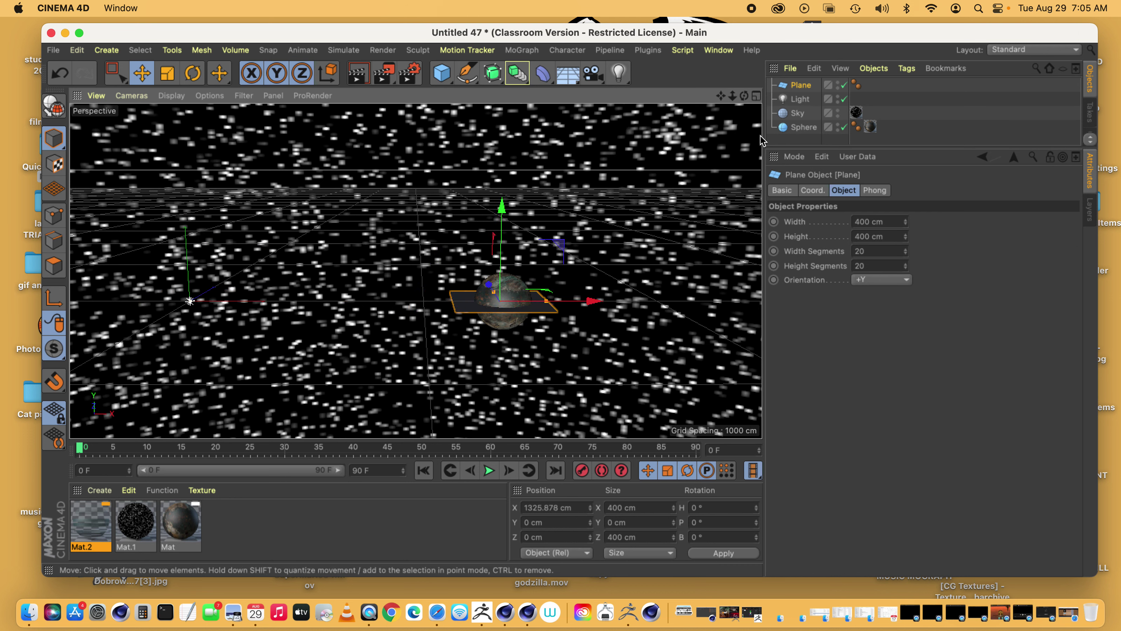
In Top view, stretch the plane into a strip 1156.3 cm wide and 87.598 cm high
click(756, 96)
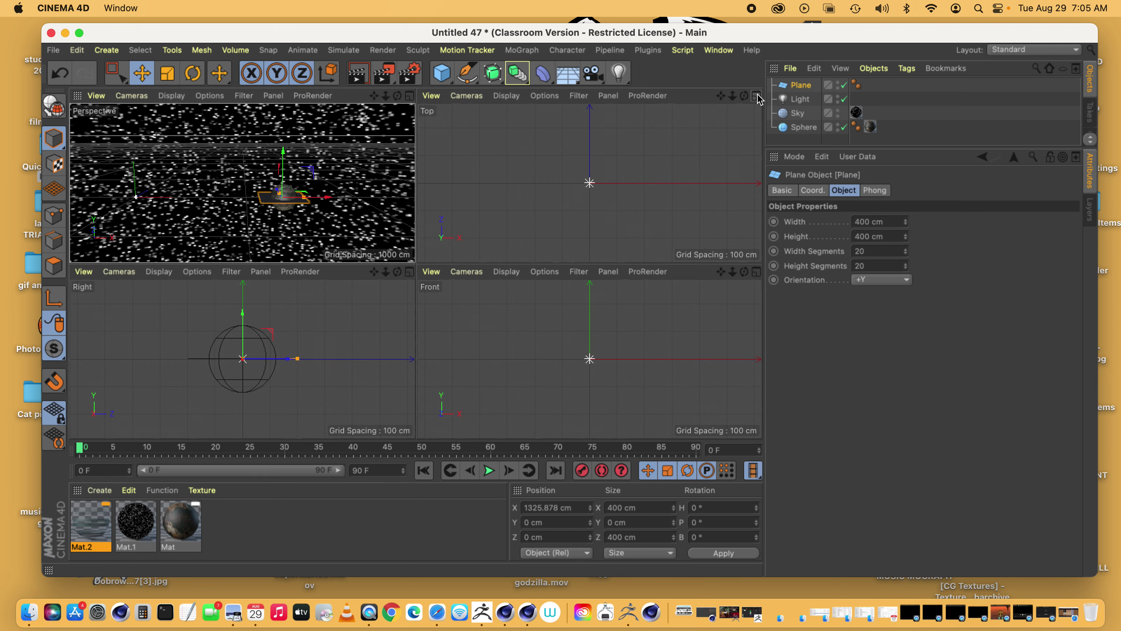
click(756, 96)
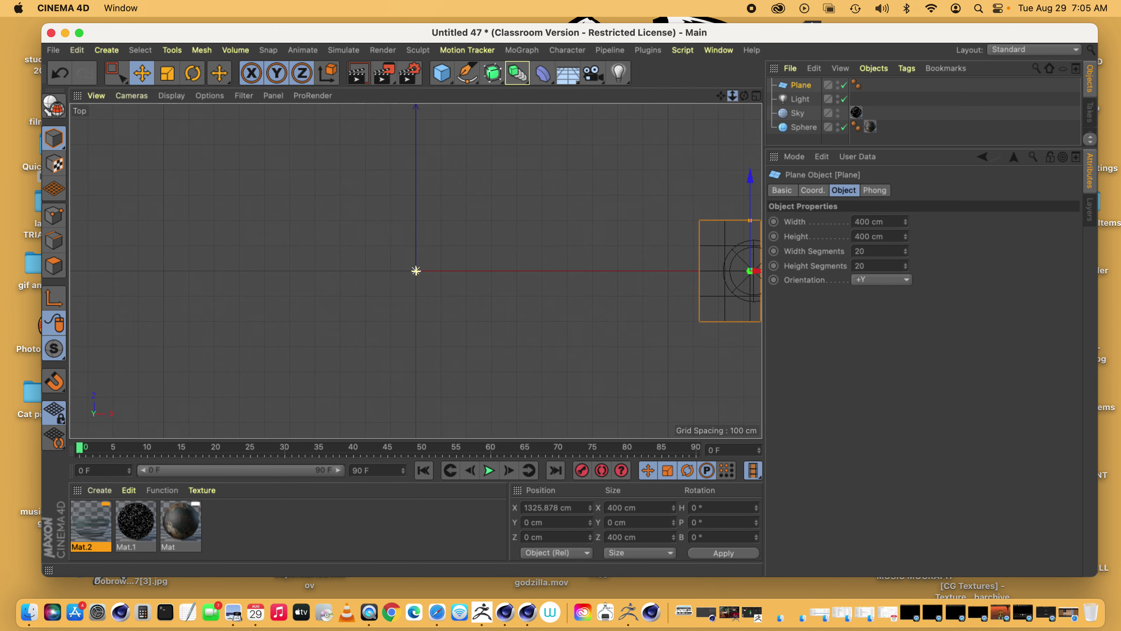
drag(720, 95, 423, 249)
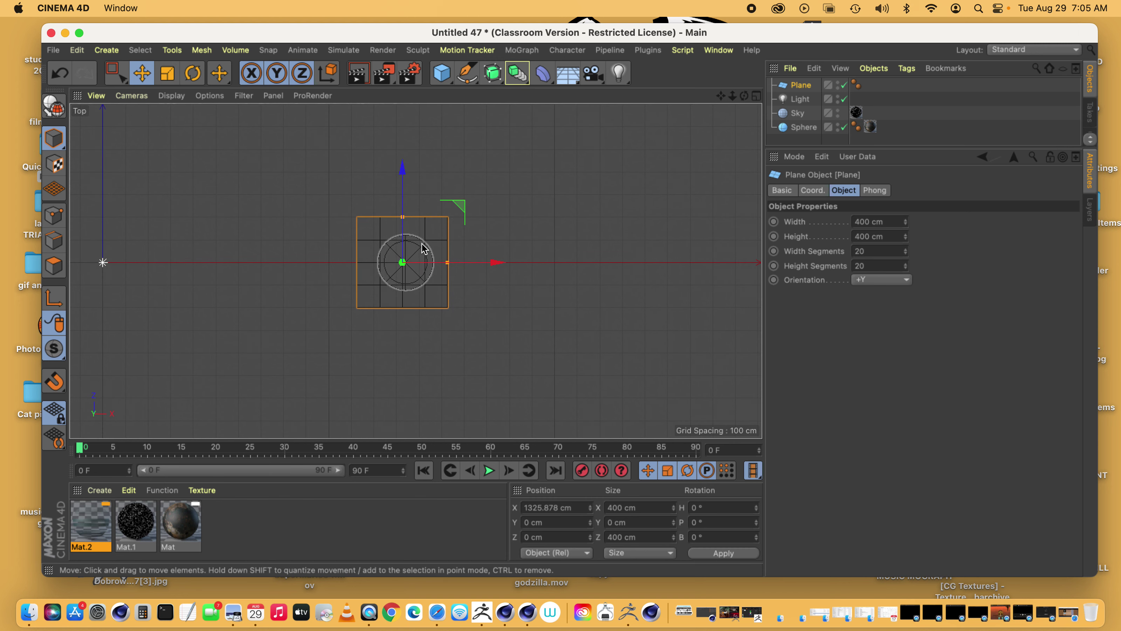
drag(732, 96, 484, 251)
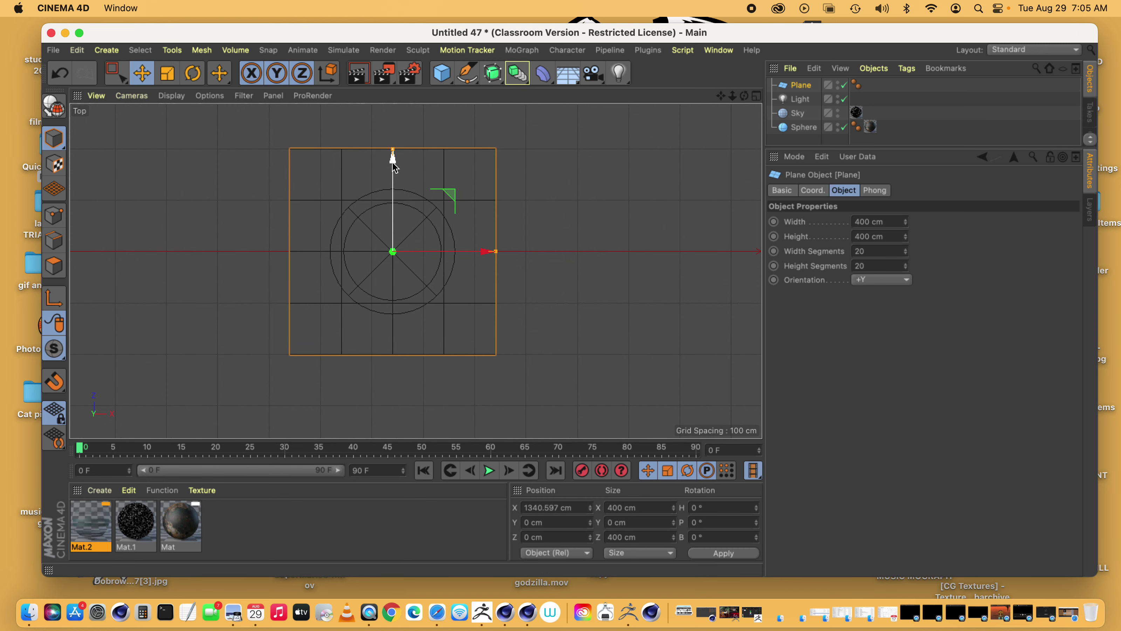
drag(393, 151, 394, 233)
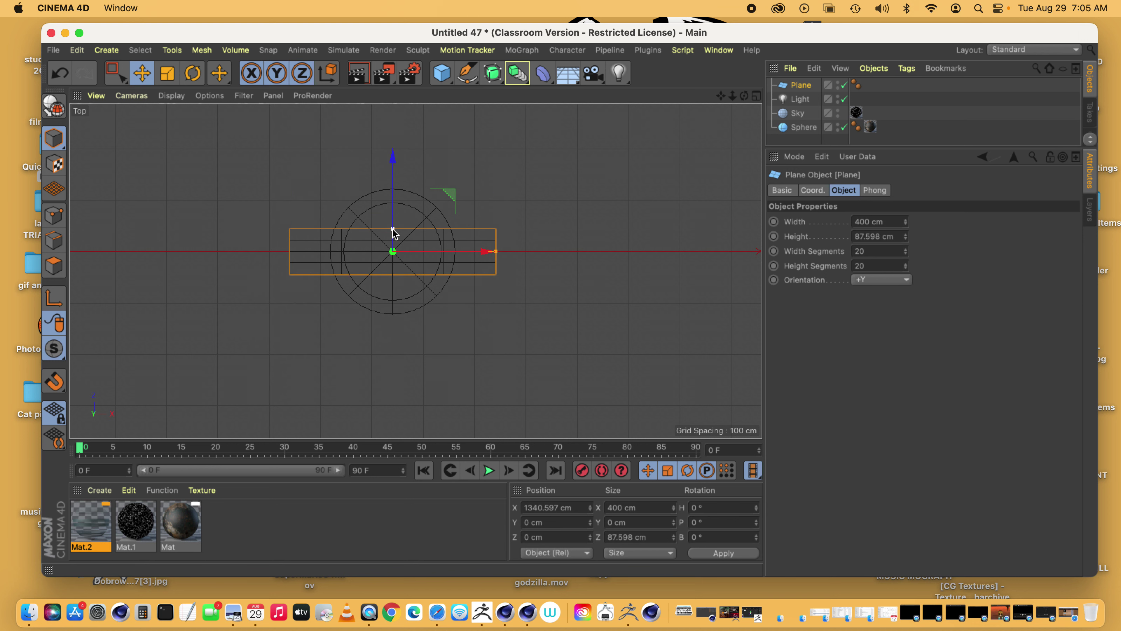
drag(494, 251, 690, 252)
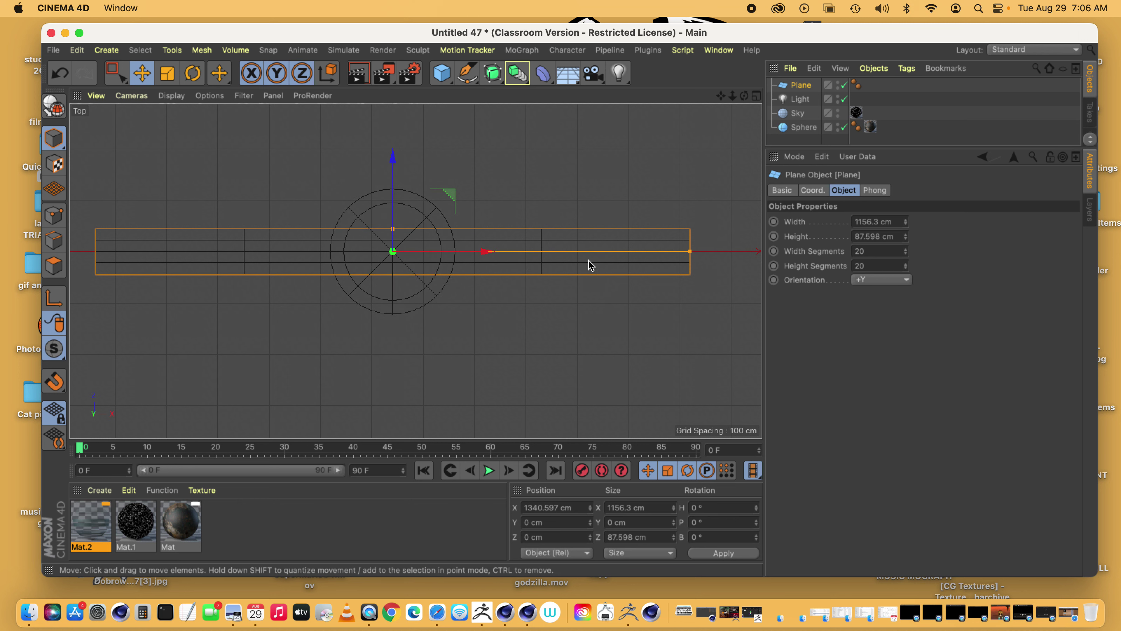
In the enlarged Perspective view, switch display to Gouraud Shading (Lines) and zoom in
click(756, 96)
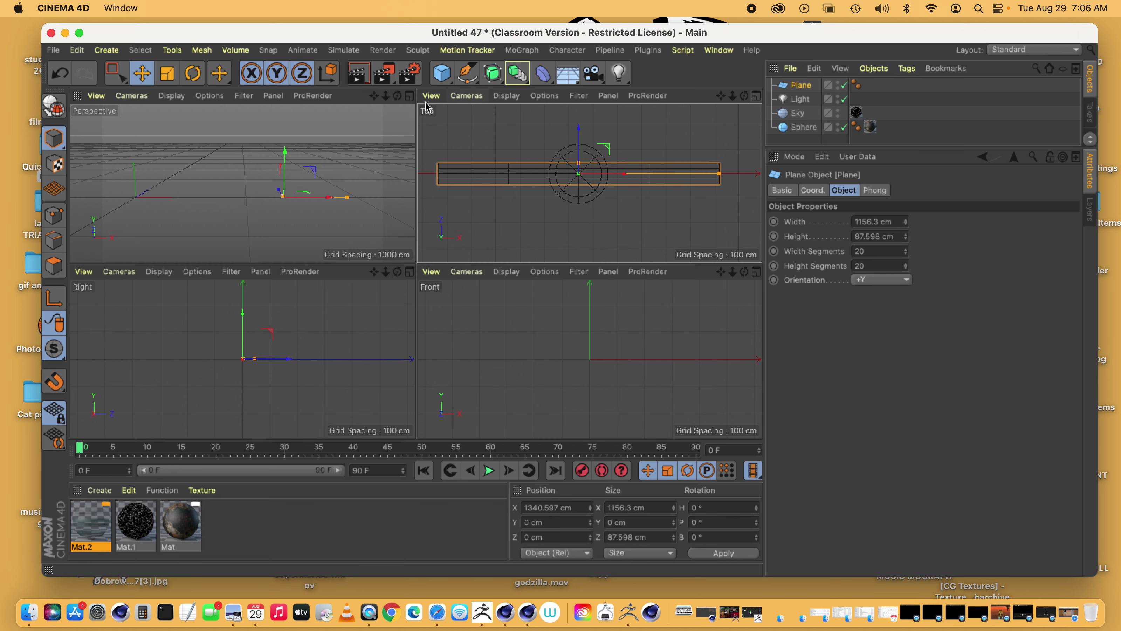
click(409, 95)
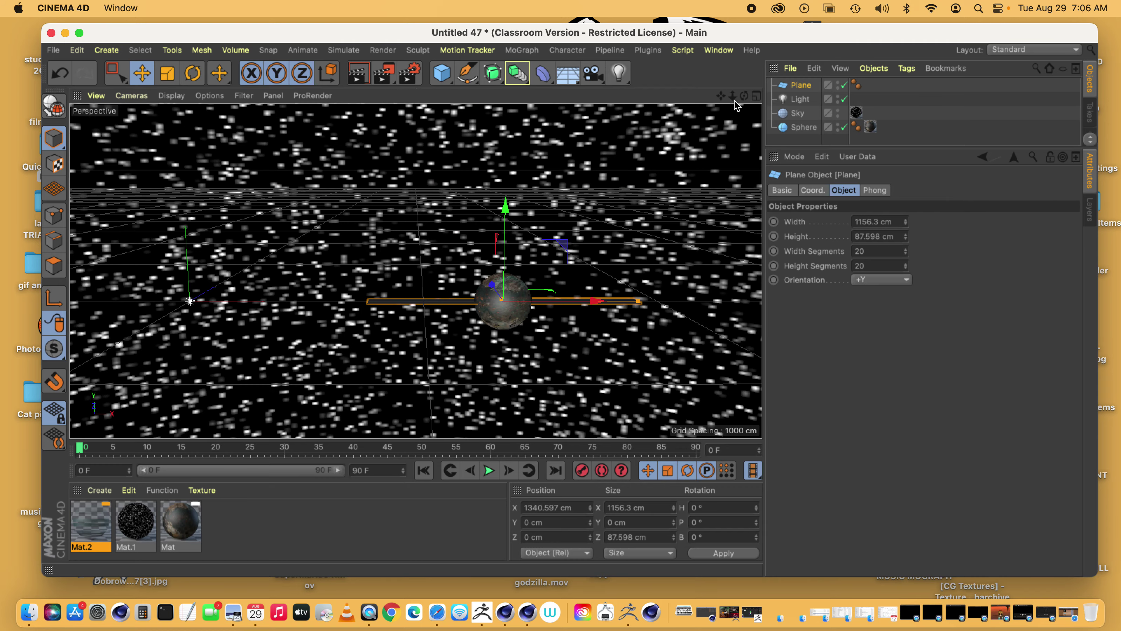
drag(744, 95, 173, 156)
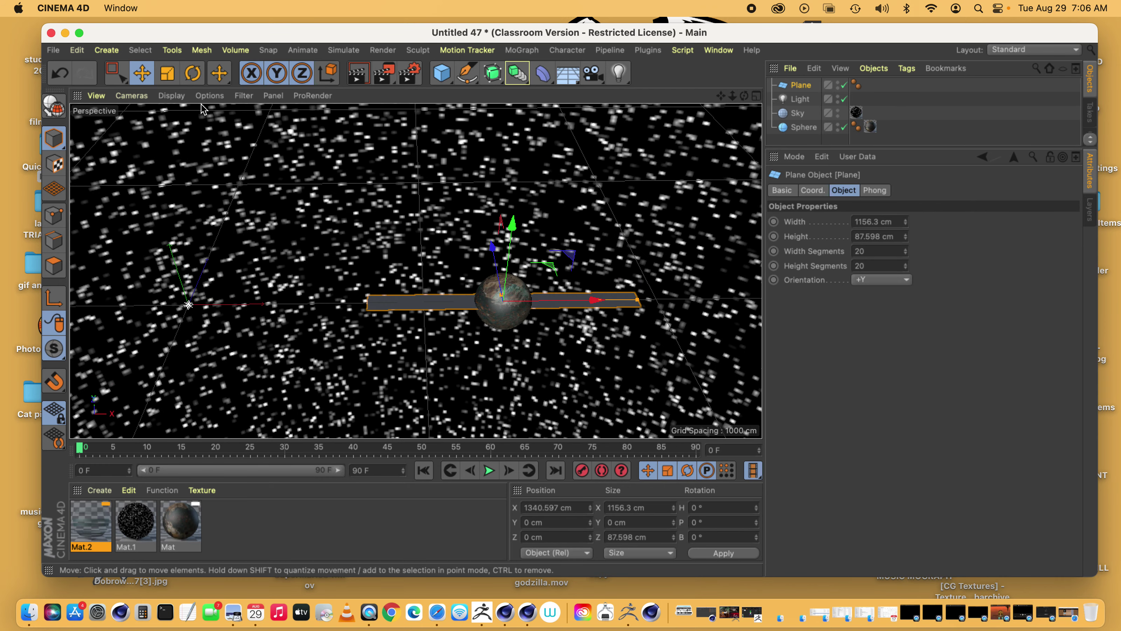
click(209, 95)
mouse_move(171, 95)
click(226, 131)
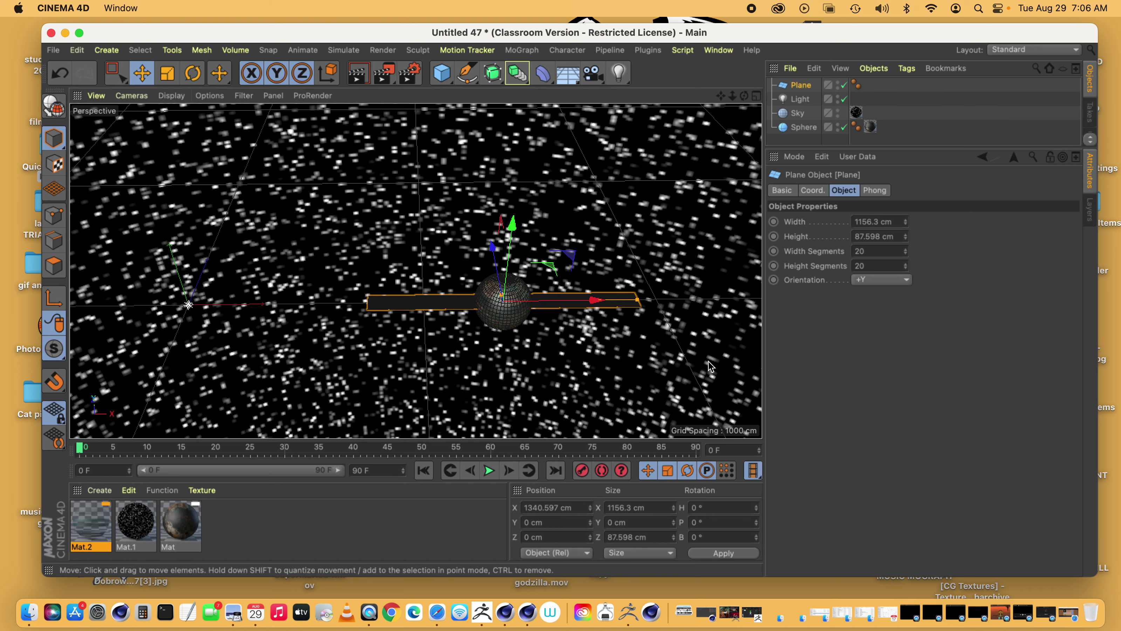
drag(732, 95, 759, 99)
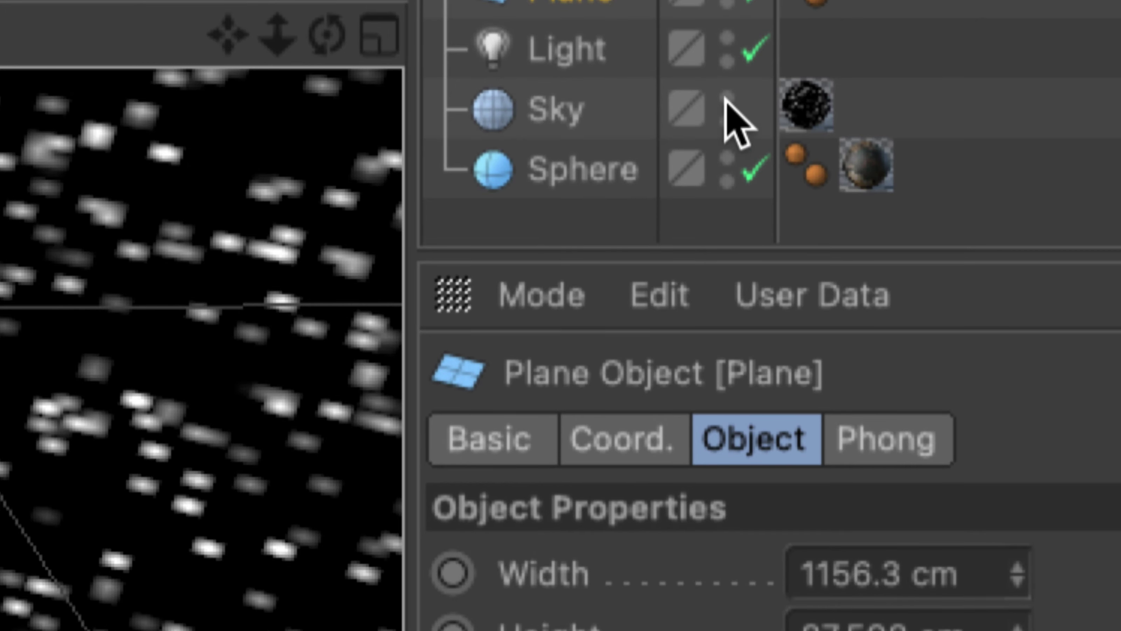
Hide the Sky in the editor view and tilt the camera toward top-down
click(726, 99)
click(726, 99)
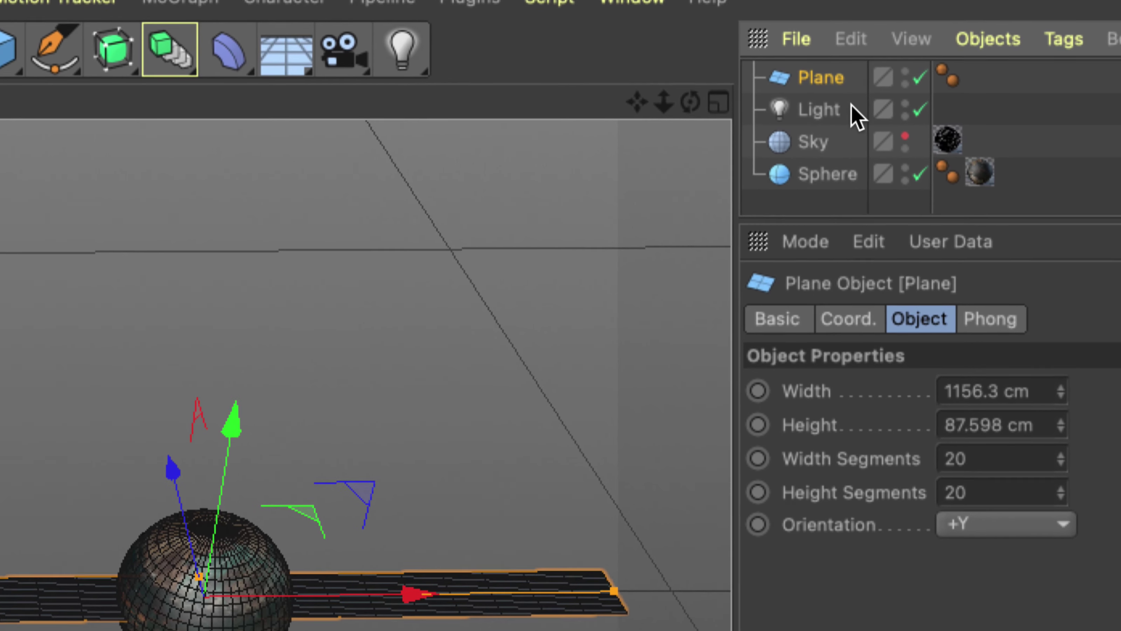
click(905, 138)
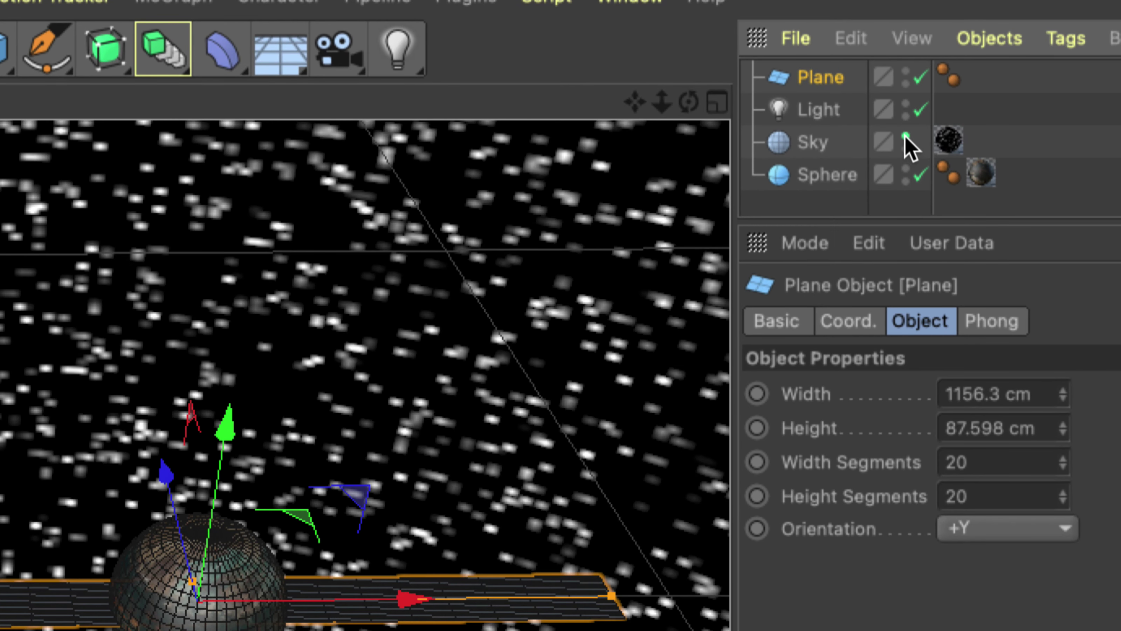
click(905, 136)
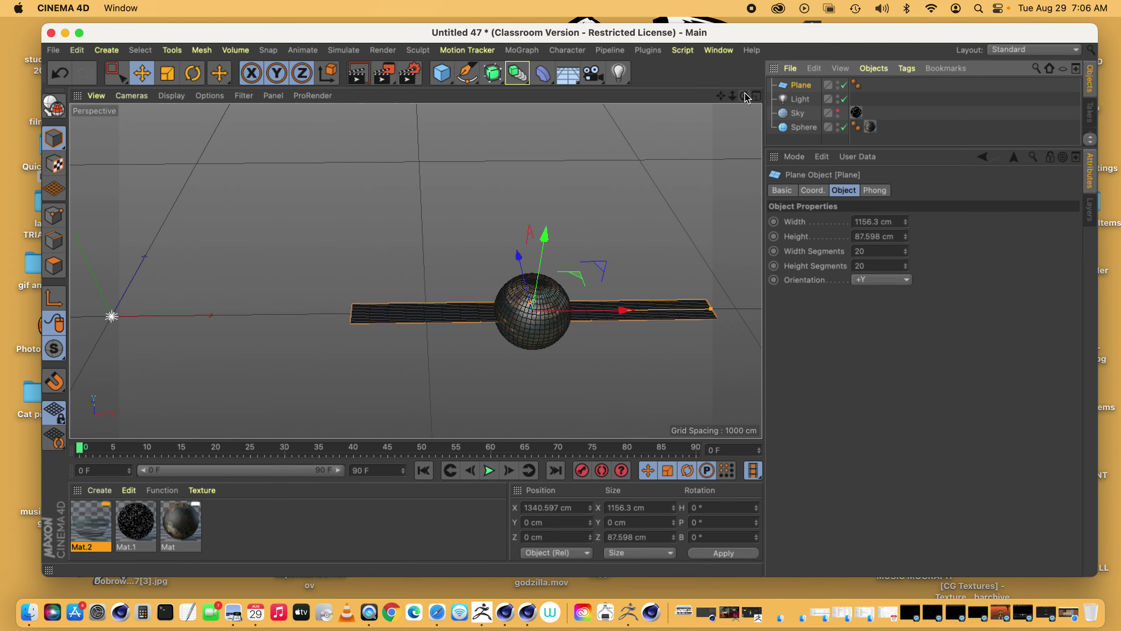
drag(720, 96, 681, 163)
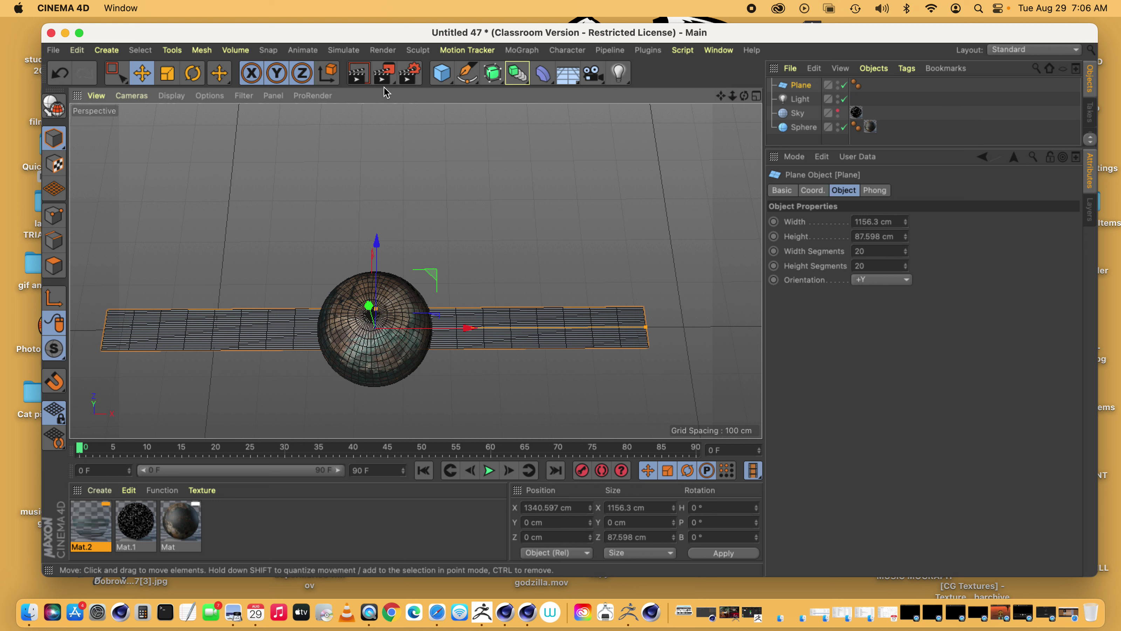
click(441, 73)
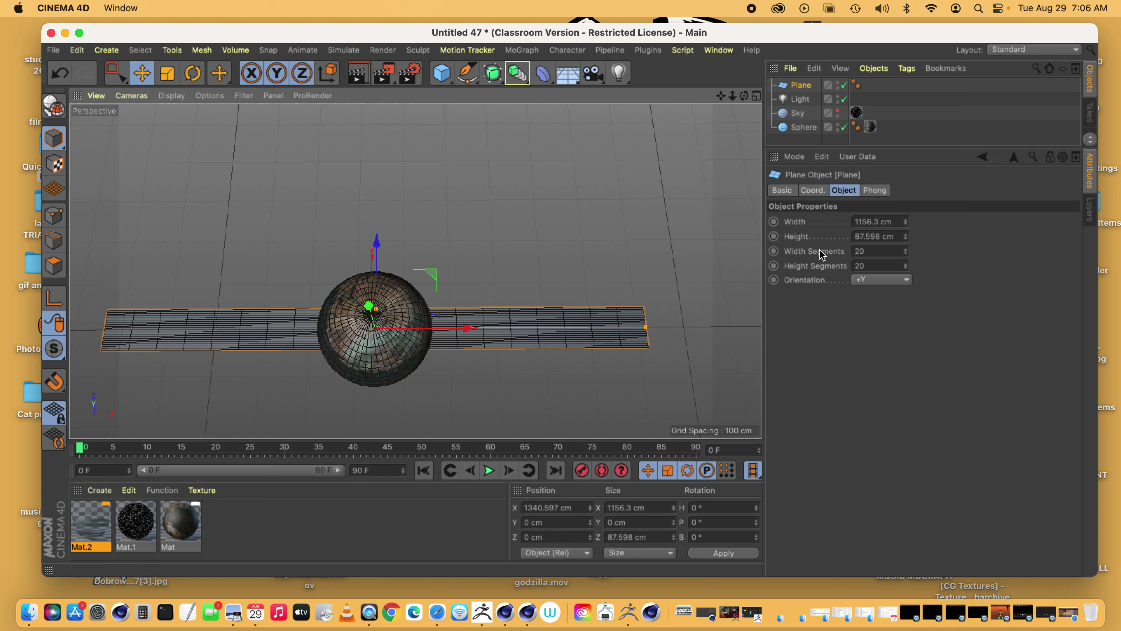
Set the Plane's Width Segments to 60, keeping 20 height segments
click(868, 251)
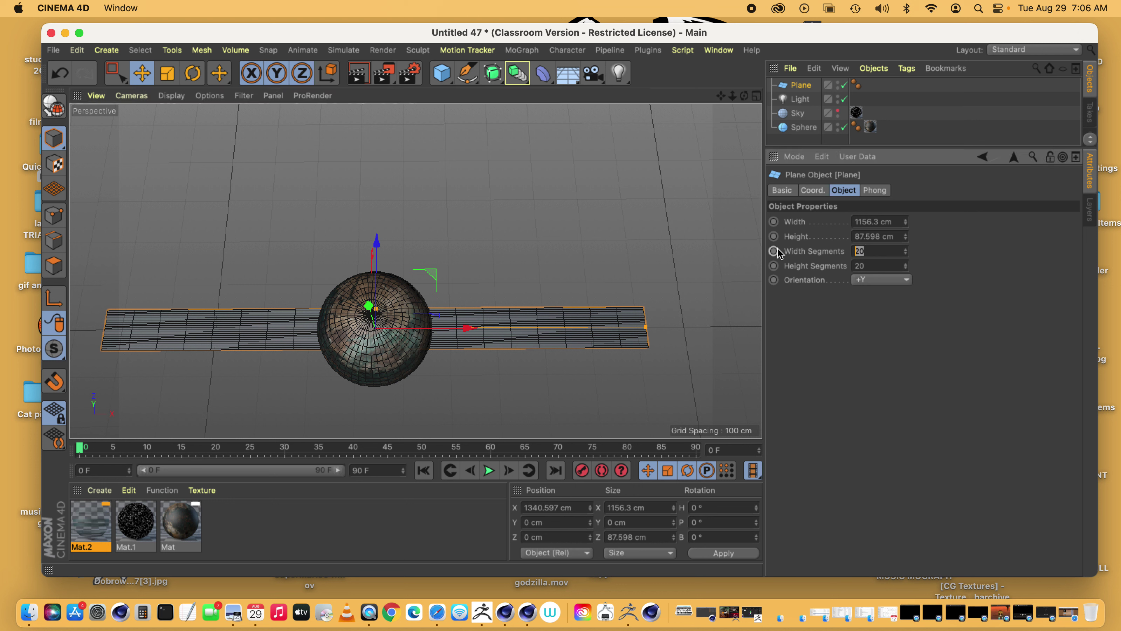
text(60)
key(Return)
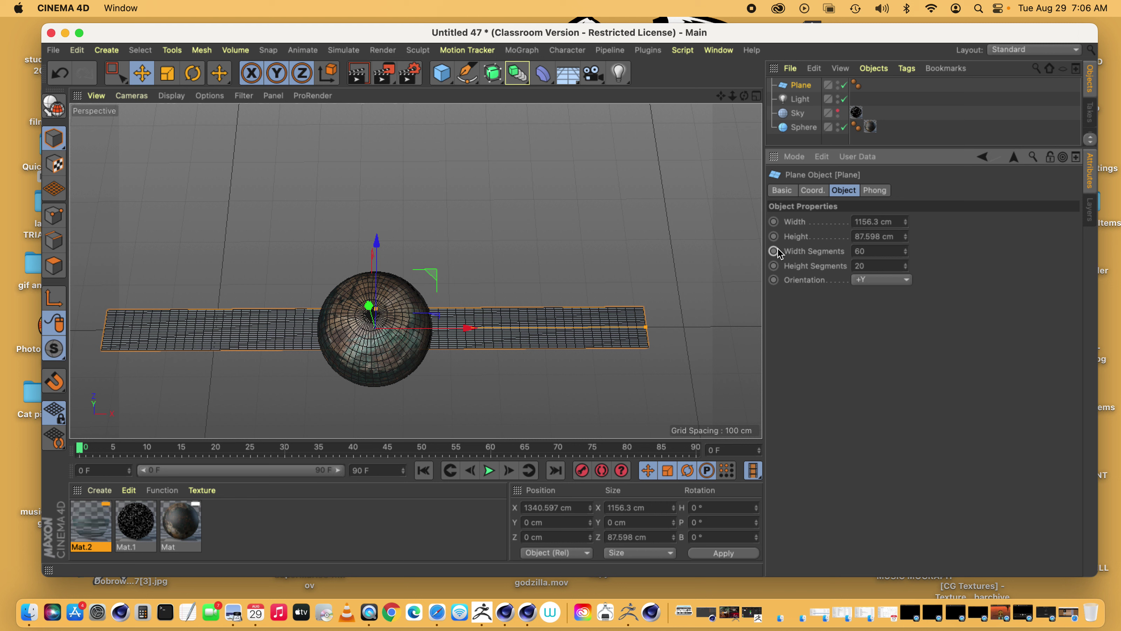
click(542, 74)
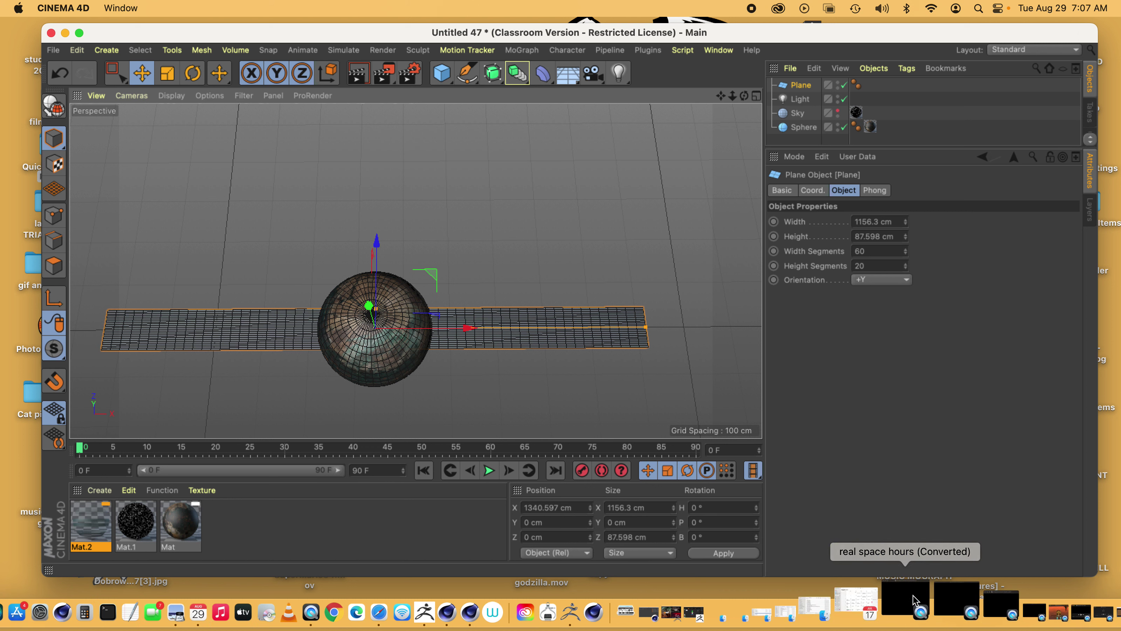
click(956, 603)
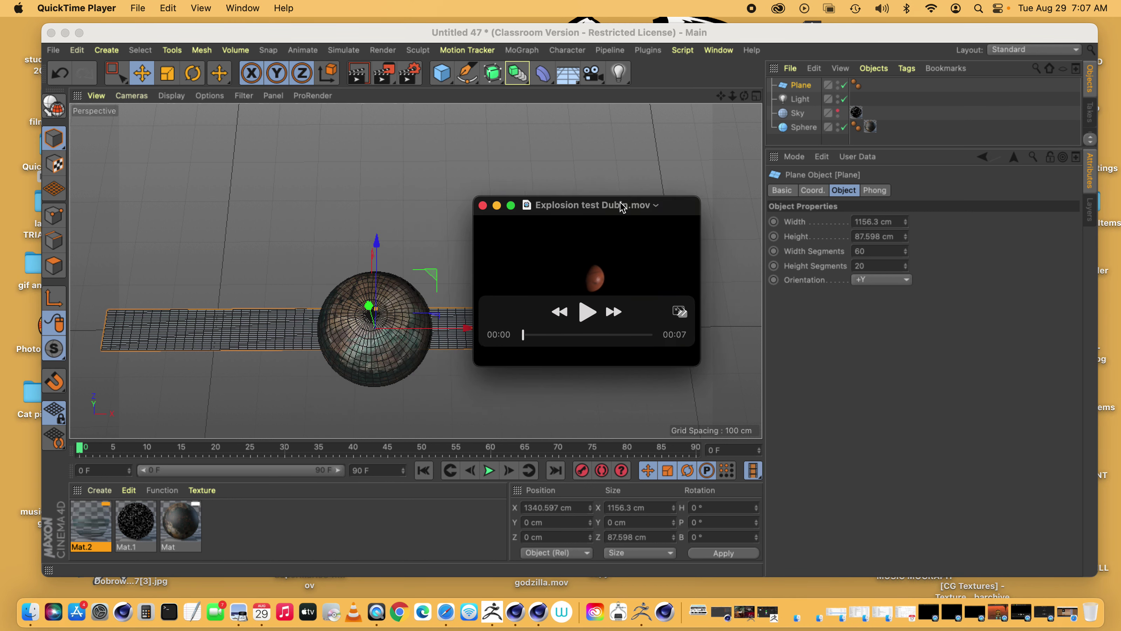
drag(620, 207, 741, 200)
click(707, 305)
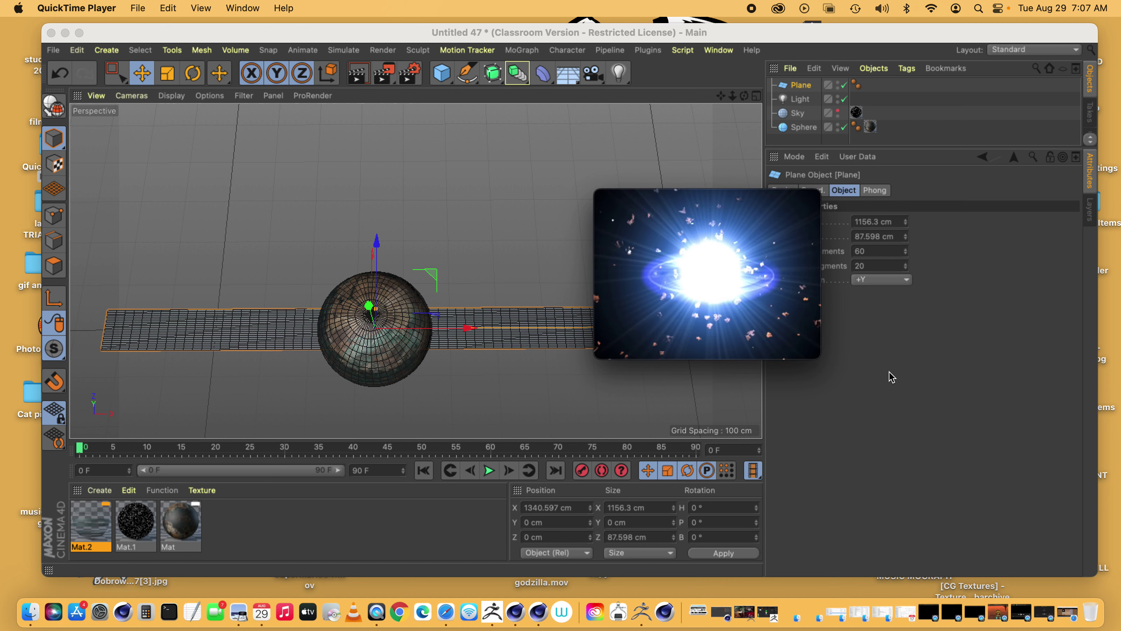
mouse_move(633, 288)
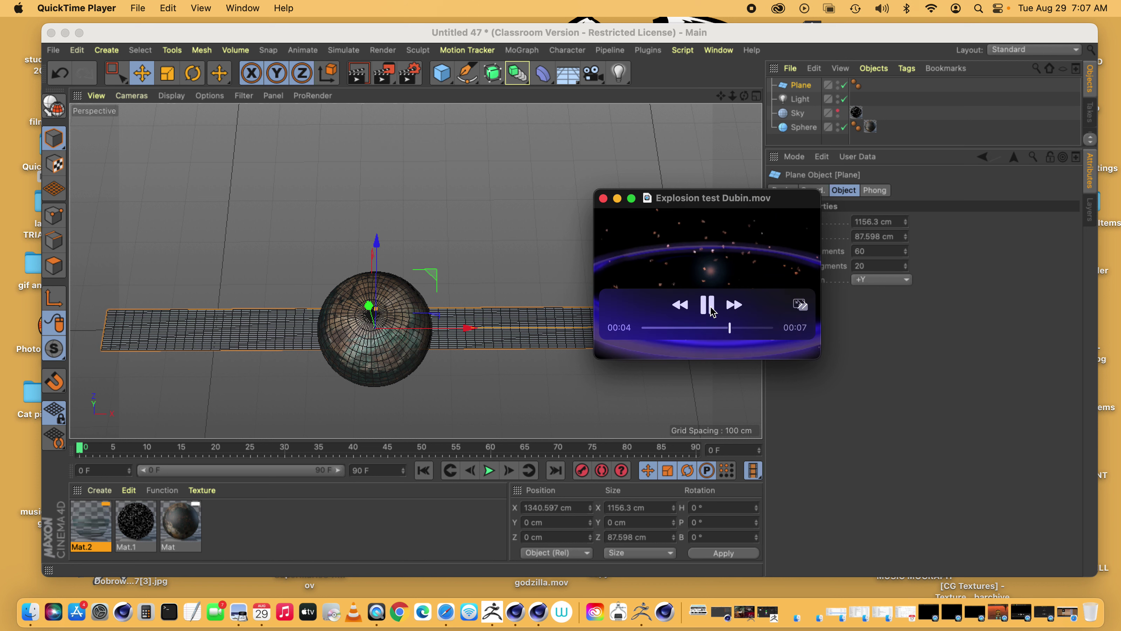
key(space)
key(super+m)
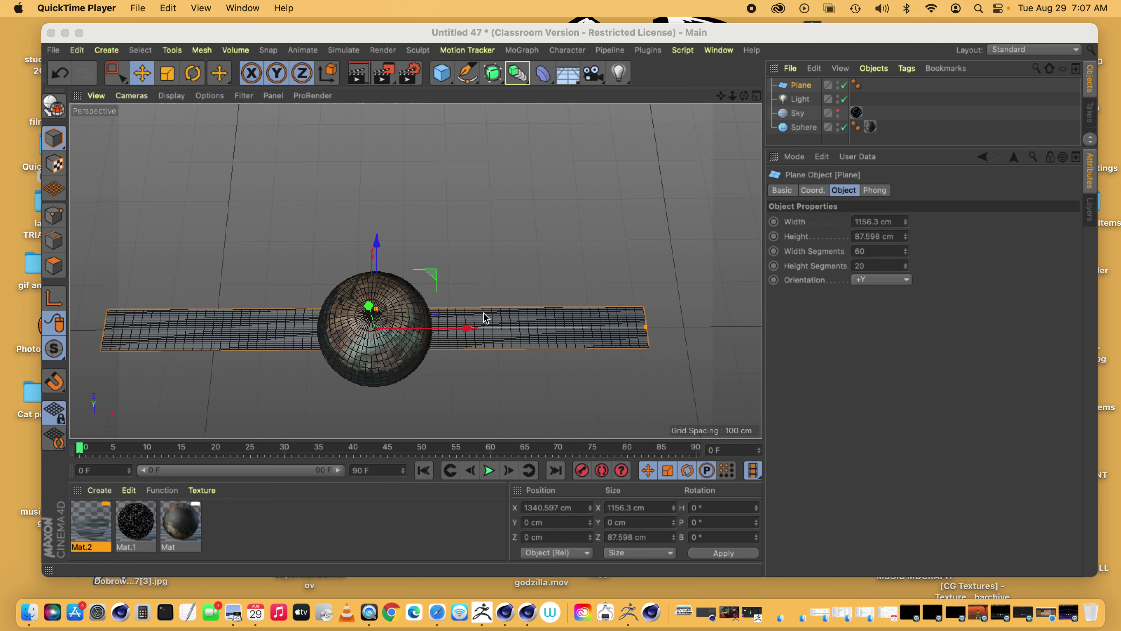
Thin the plane to 56.436 cm height and add a Wrap deformer nested under Plane
drag(374, 308, 375, 318)
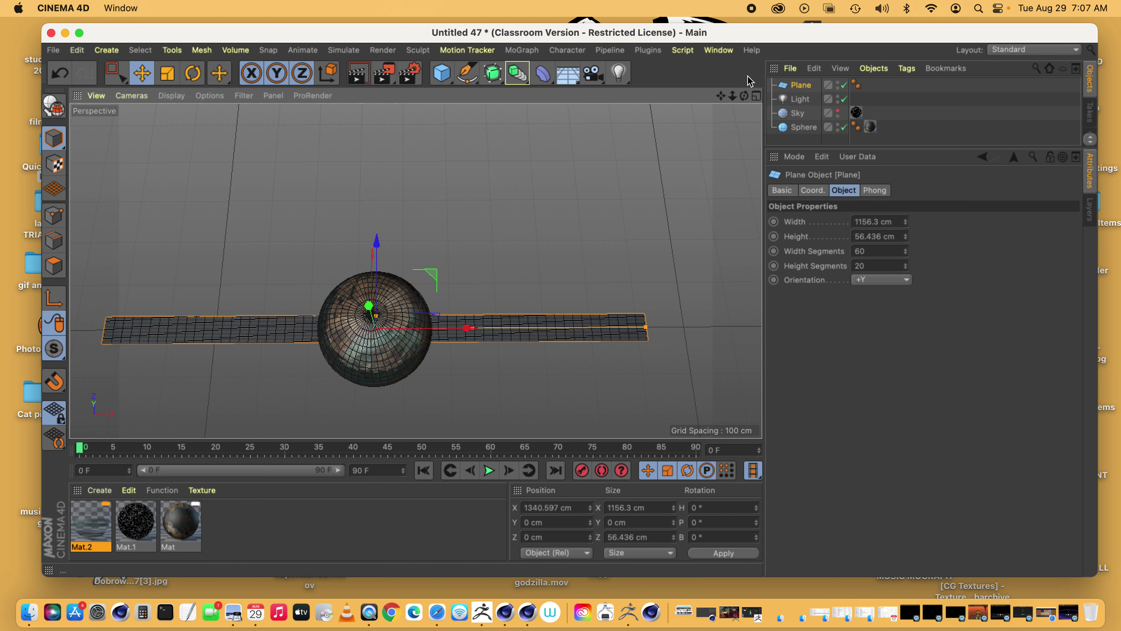
drag(545, 77, 826, 188)
drag(800, 85, 801, 103)
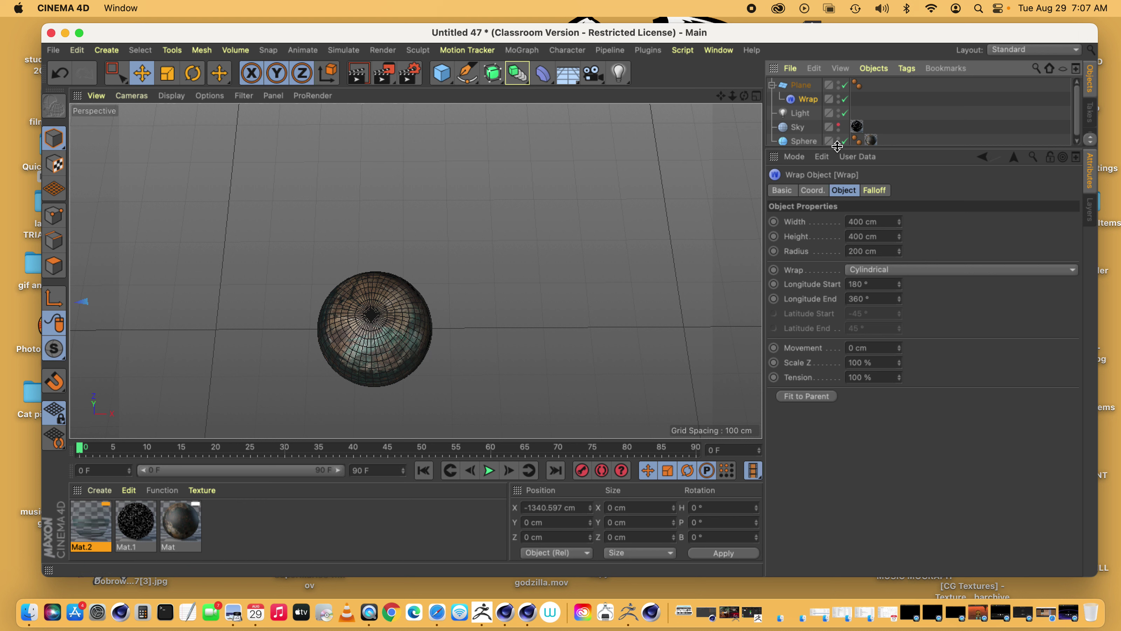
drag(838, 154, 840, 201)
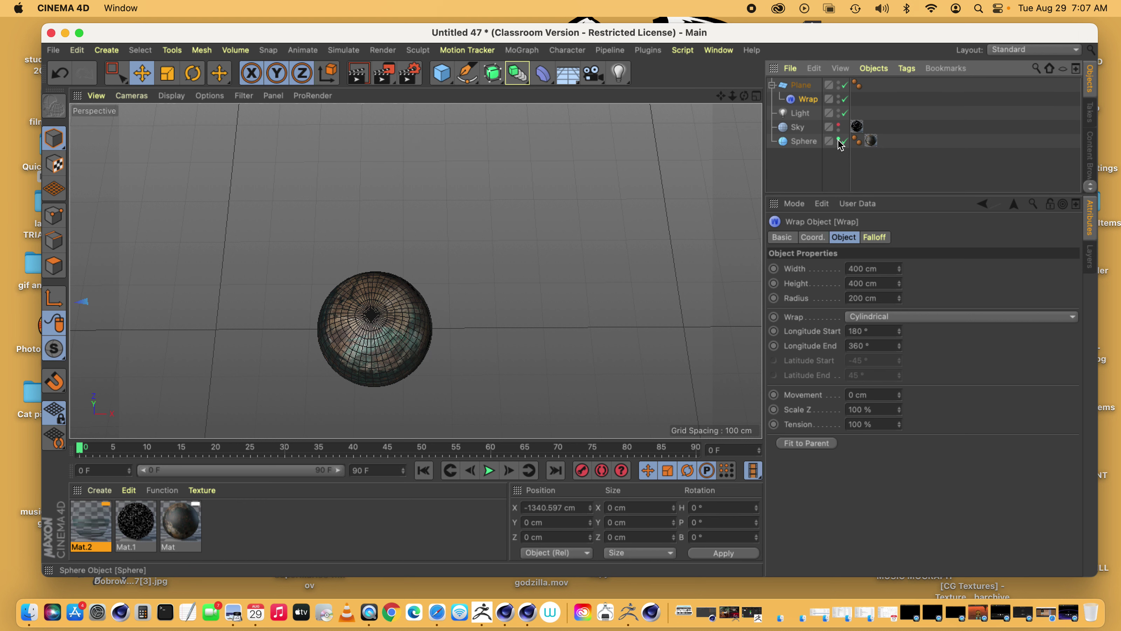
Inspect the wrapped ring zoomed out, then disable Plane and move Wrap out above it
click(838, 139)
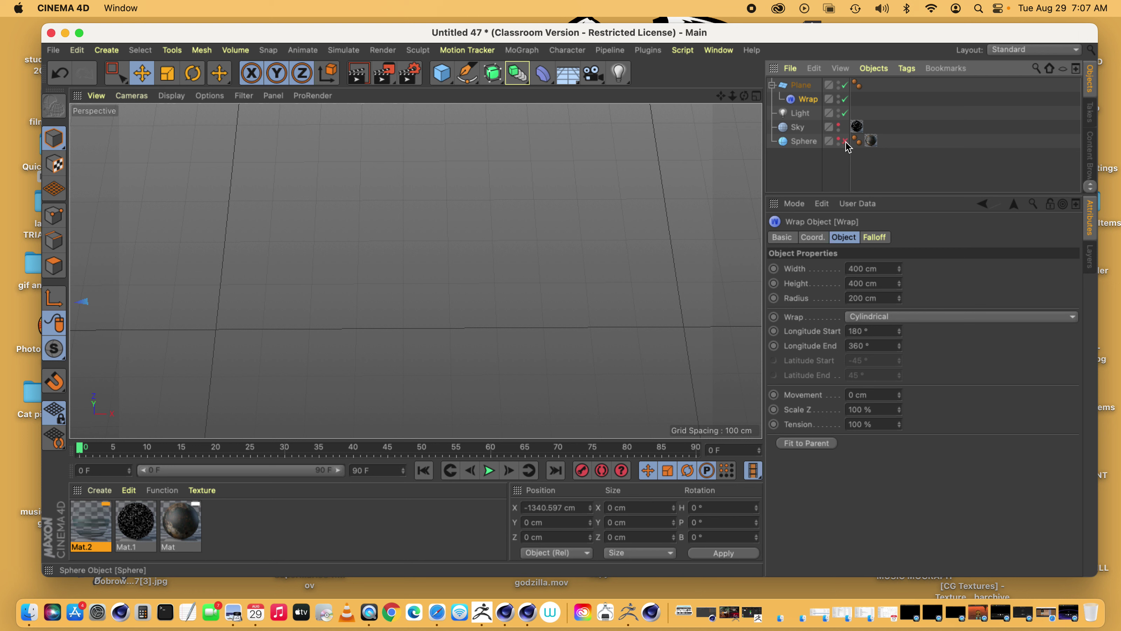
click(800, 86)
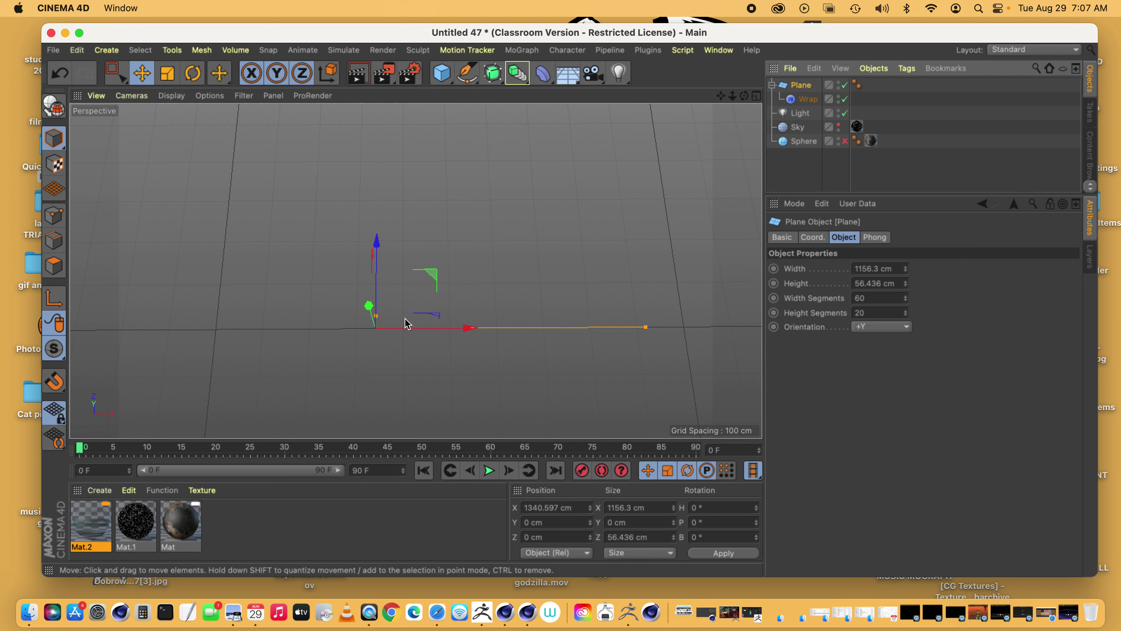
drag(732, 95, 680, 102)
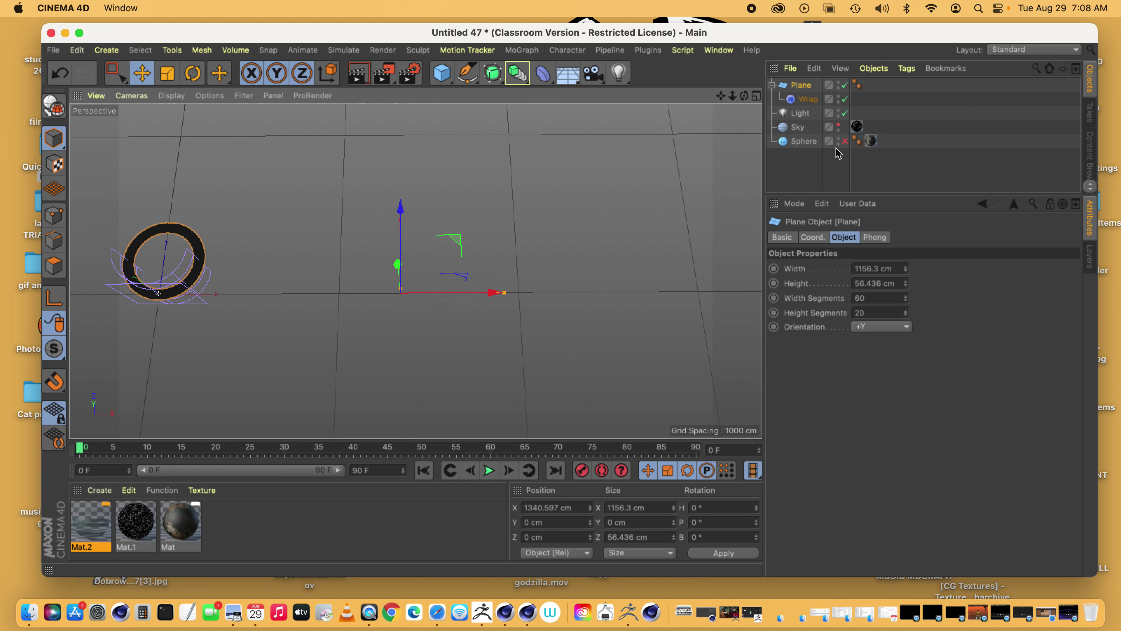
click(844, 141)
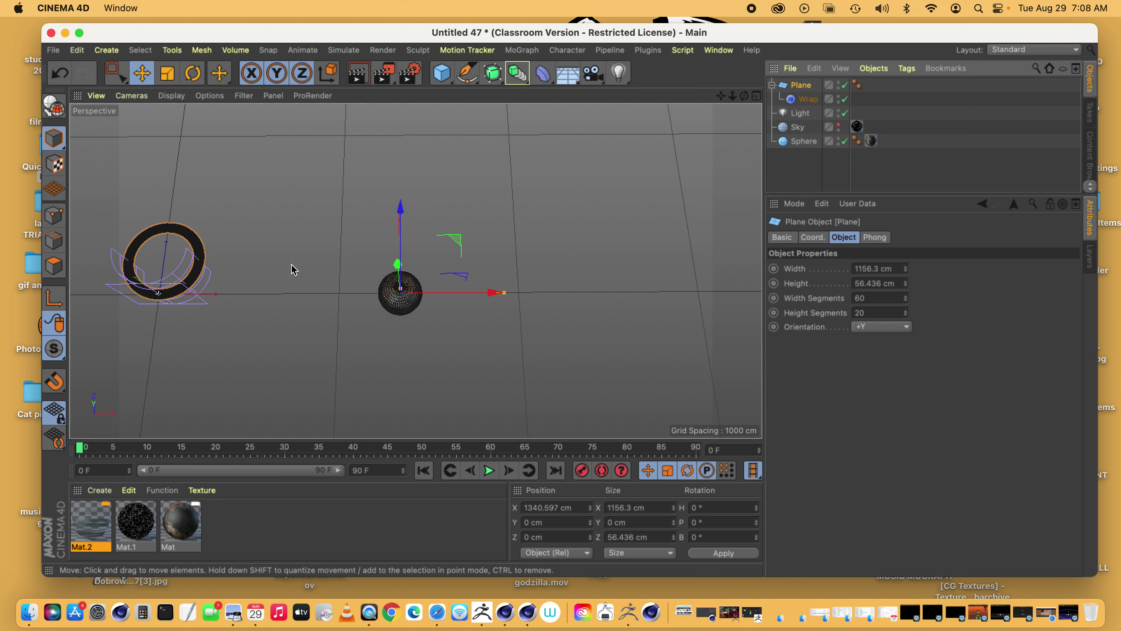
click(844, 85)
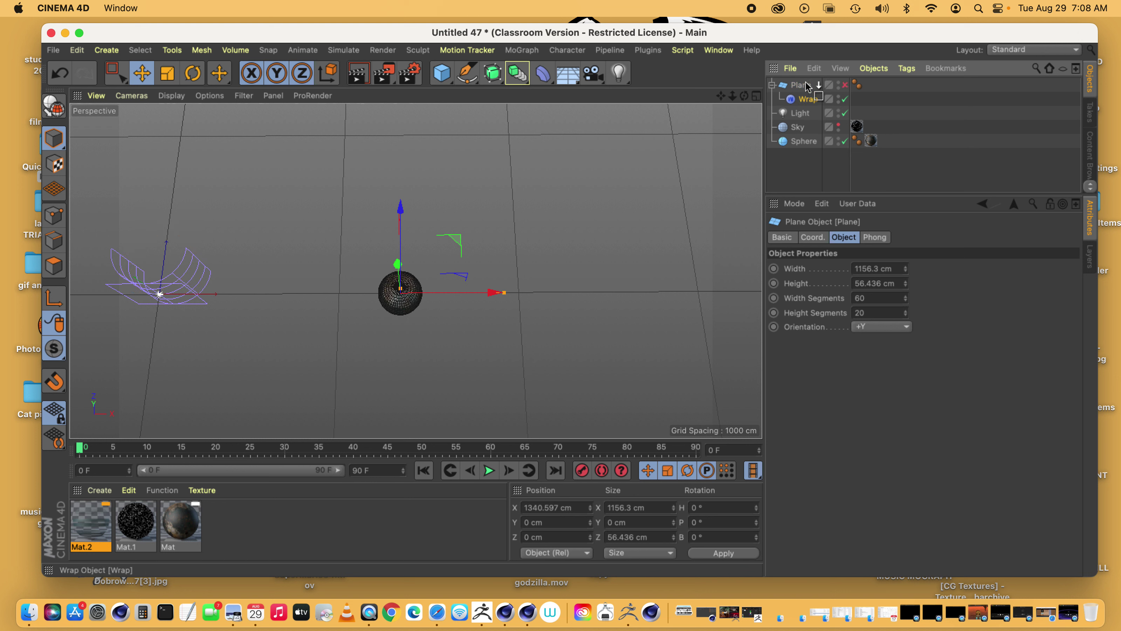
drag(806, 85, 805, 82)
Re-enable the plane and move the Wrap deformer along X onto the sphere in Top view
click(844, 99)
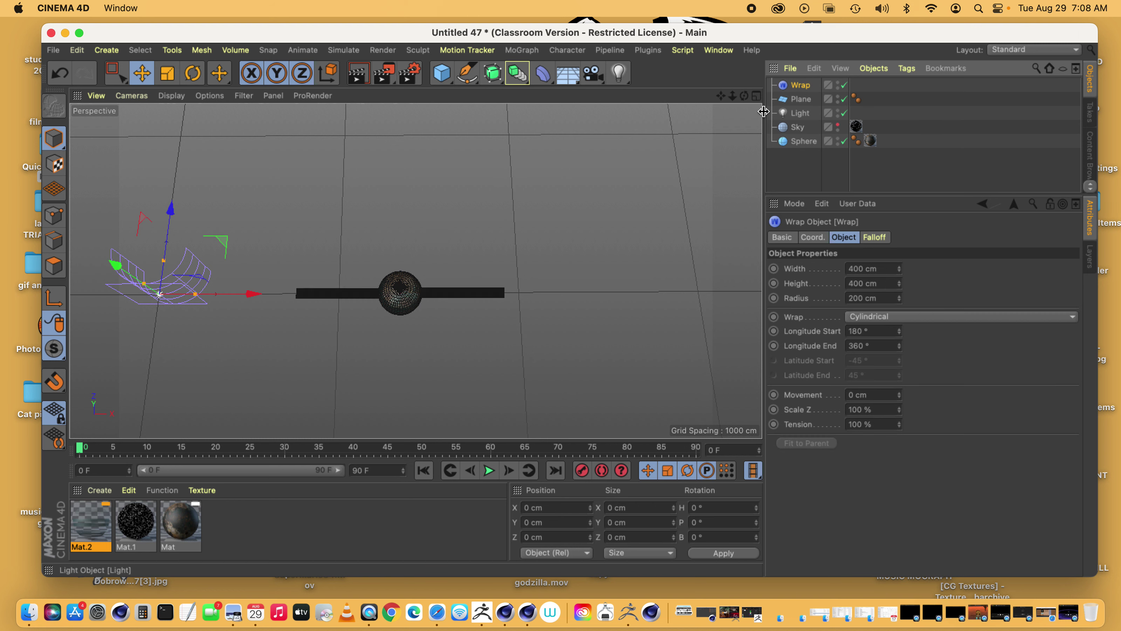
drag(252, 295, 494, 293)
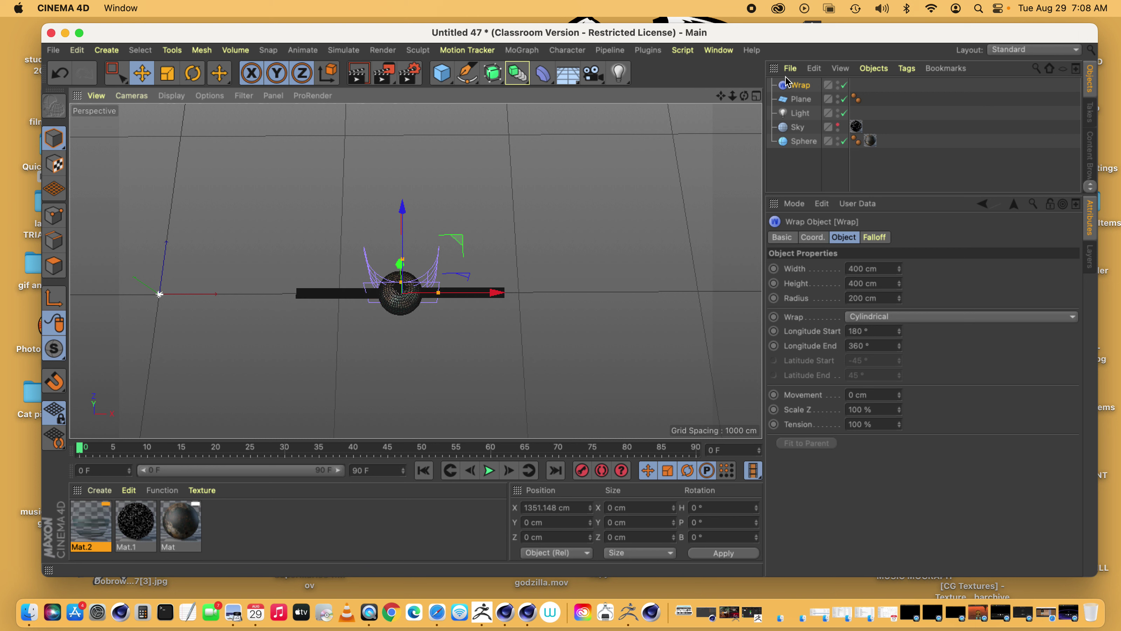
click(756, 96)
click(756, 96)
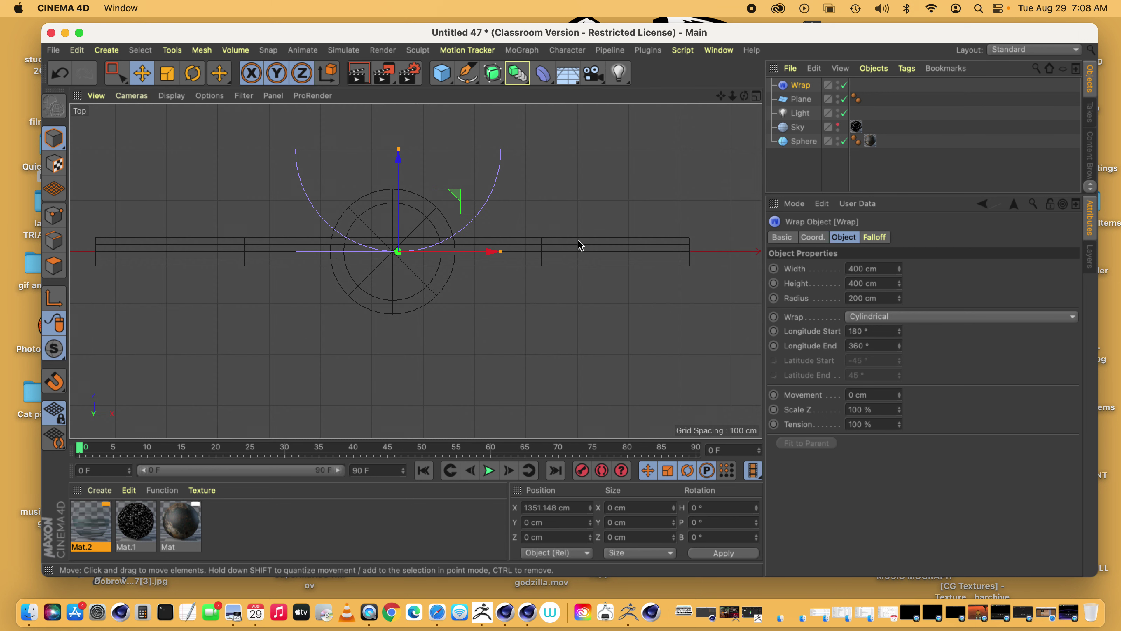
drag(490, 251, 484, 252)
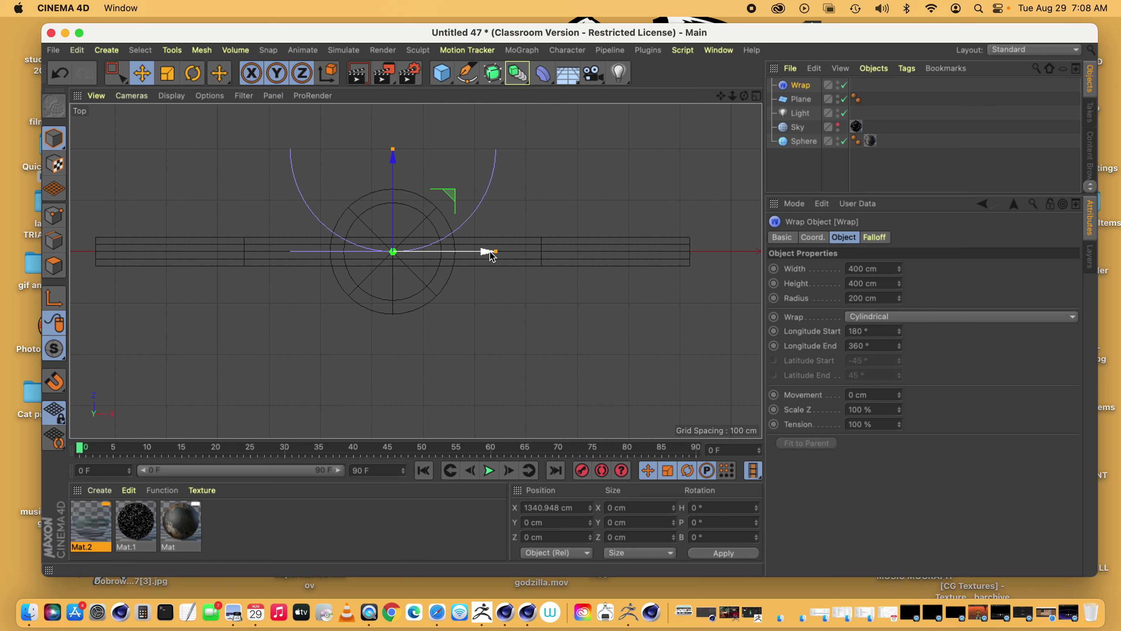
Copy the sphere's X position to the Wrap, centring it at X 1340.948 cm
click(798, 141)
drag(574, 508, 515, 513)
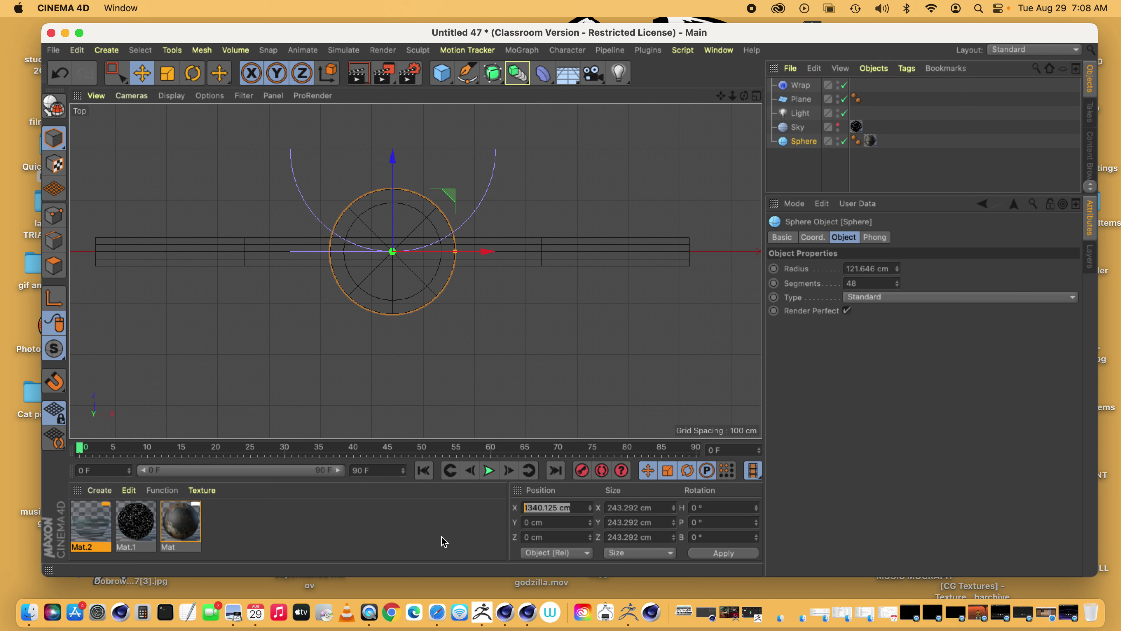
right_click(563, 512)
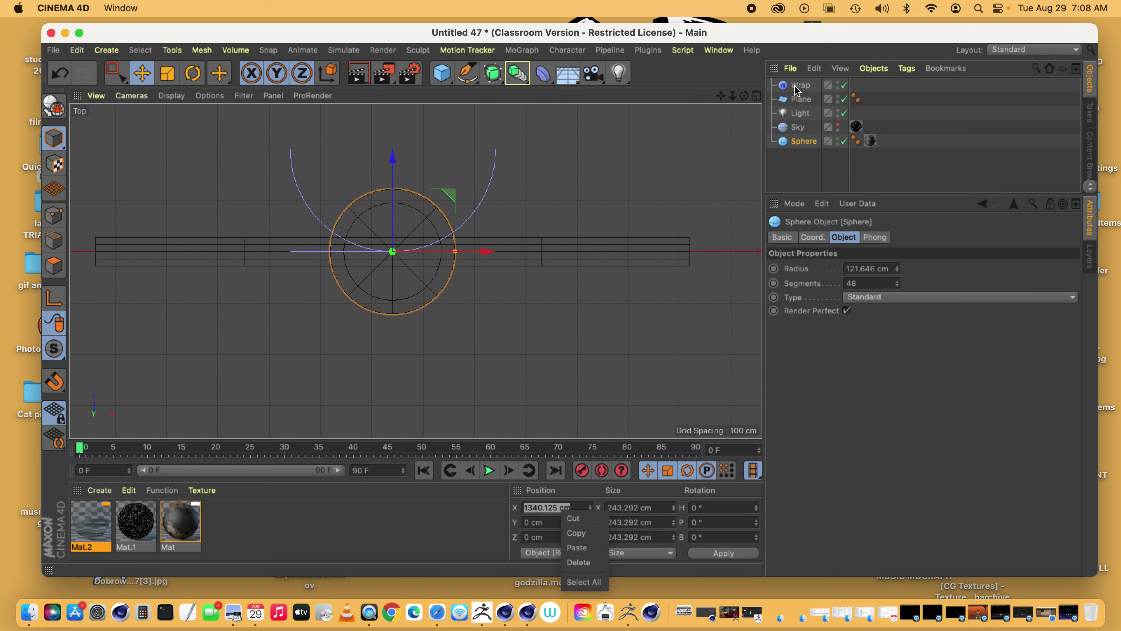
click(798, 87)
click(572, 508)
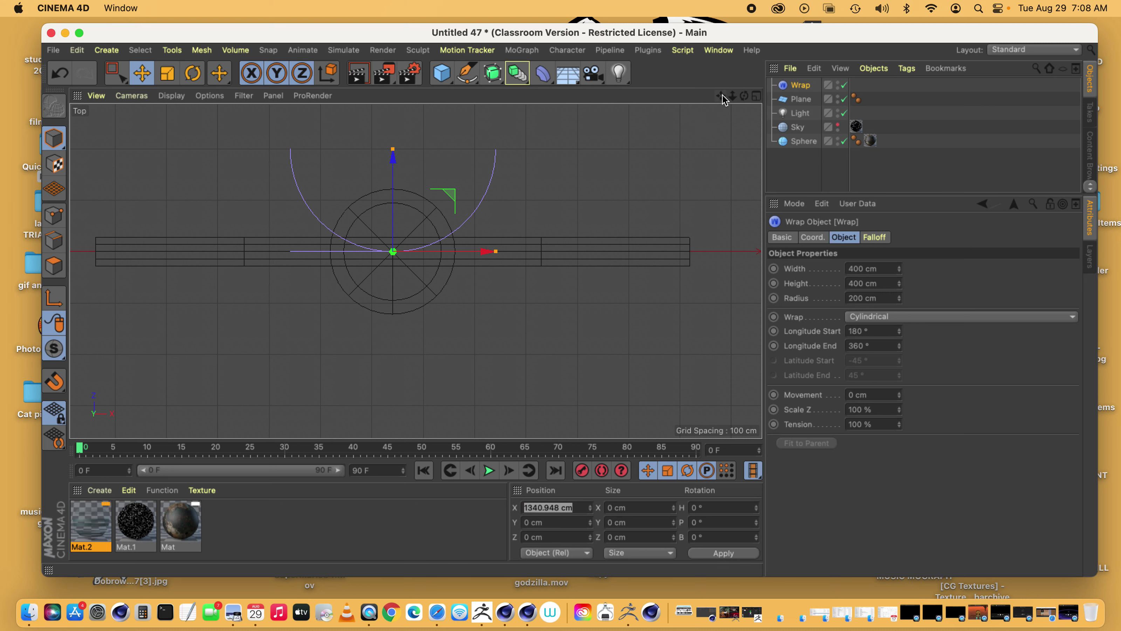
drag(721, 96, 416, 271)
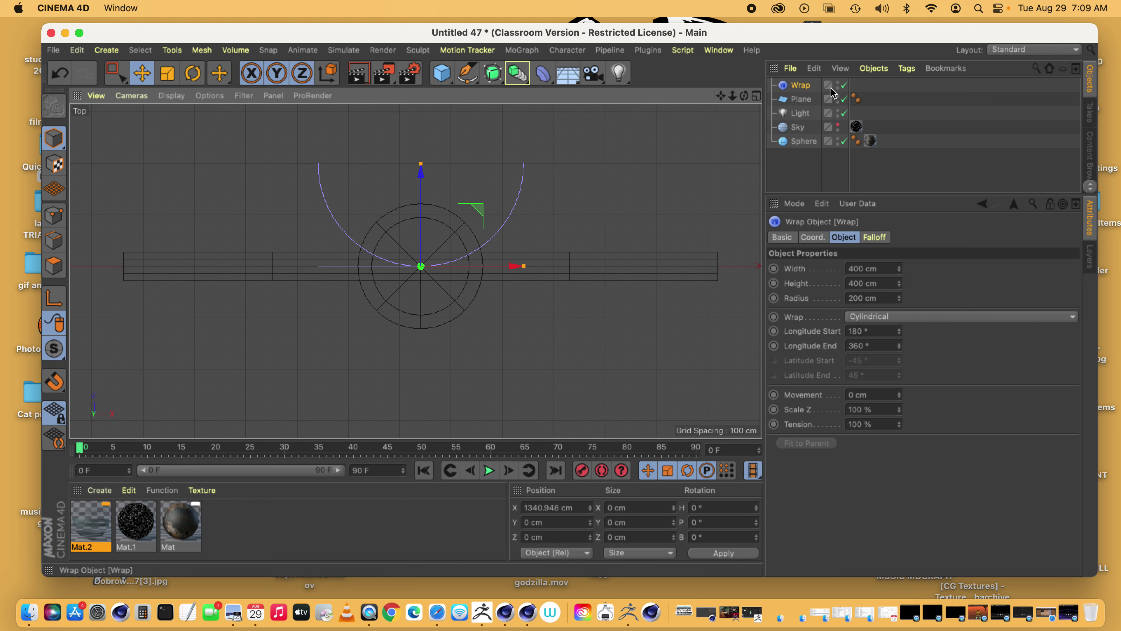
Parent the Wrap deformer under Plane and switch to the single Perspective view
drag(800, 85, 804, 110)
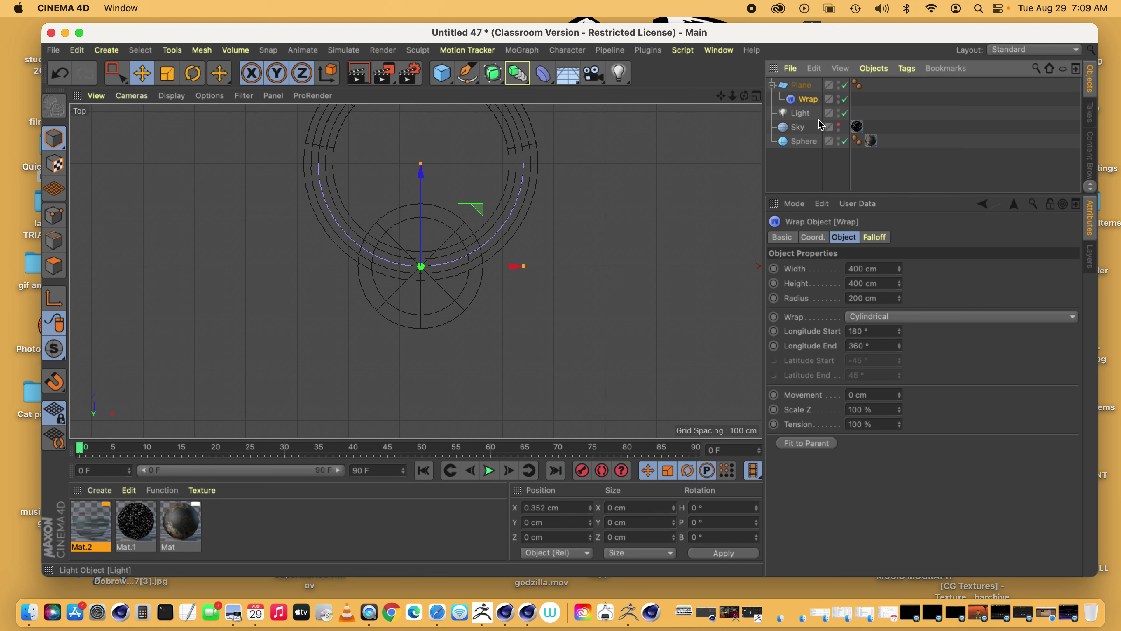
click(757, 96)
key(F1)
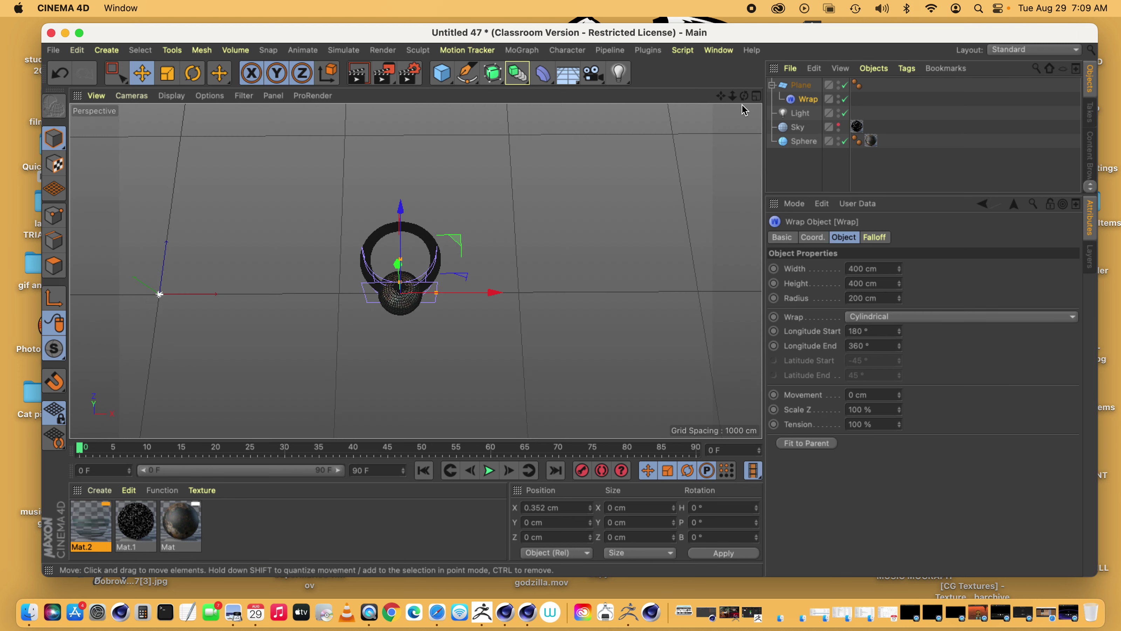
scroll(415, 271, up, 5)
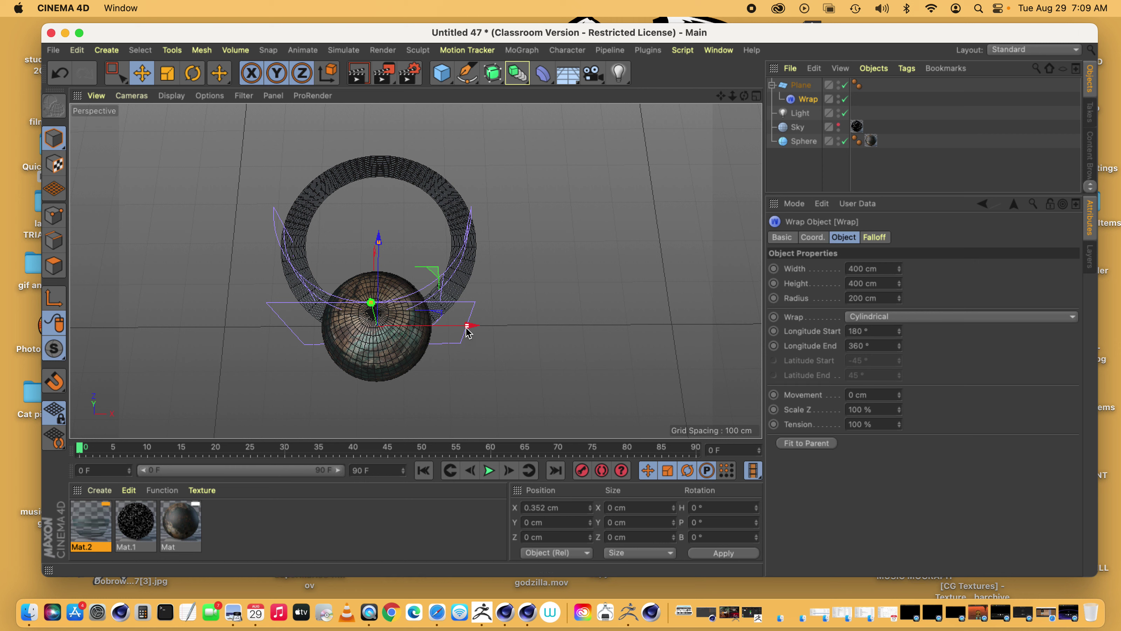
Narrow the Wrap width to 391.545 cm and shrink its radius to 82.025 cm
mouse_move(466, 325)
mouse_down()
mouse_move(443, 331)
mouse_move(467, 327)
mouse_up()
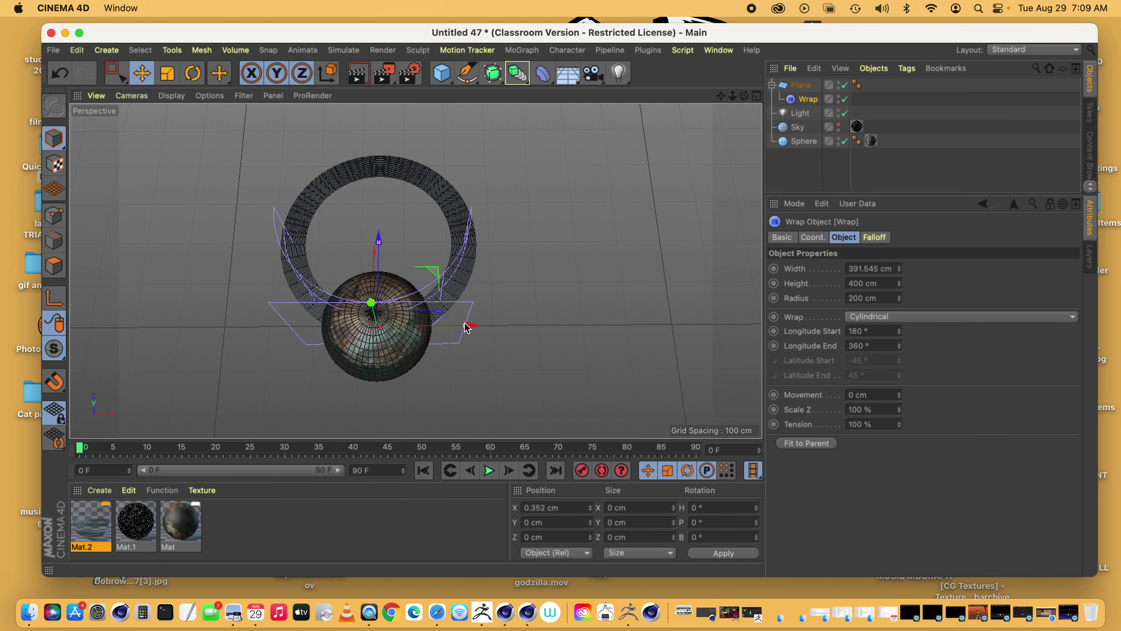
drag(379, 241, 380, 305)
drag(376, 239, 380, 149)
click(384, 206)
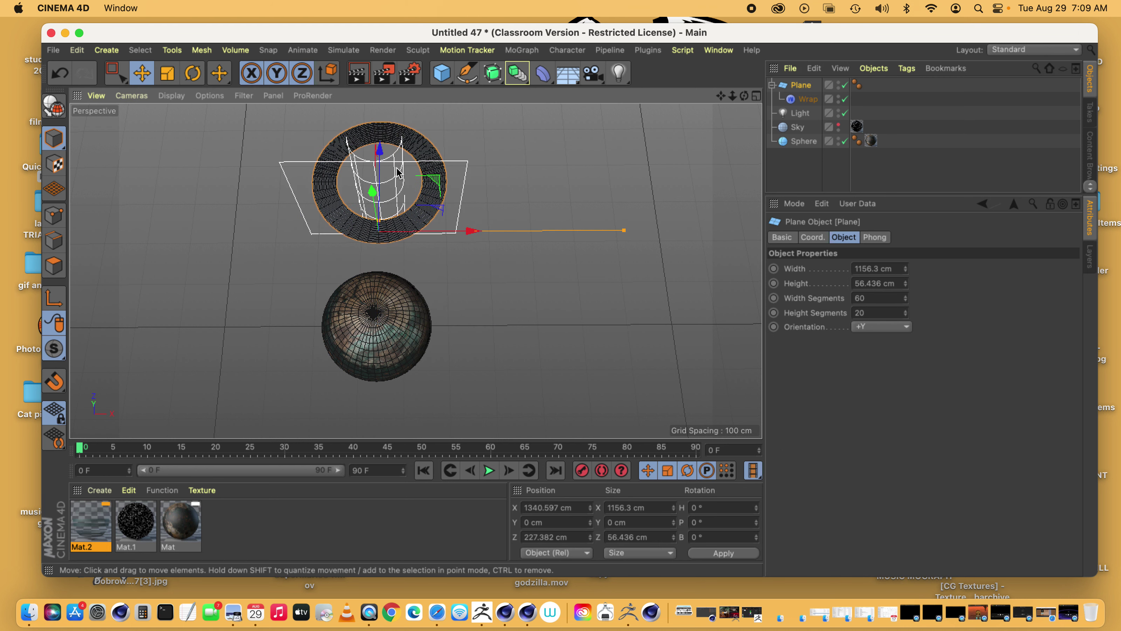
click(387, 188)
mouse_move(379, 180)
mouse_down()
mouse_move(383, 225)
mouse_move(380, 177)
mouse_up()
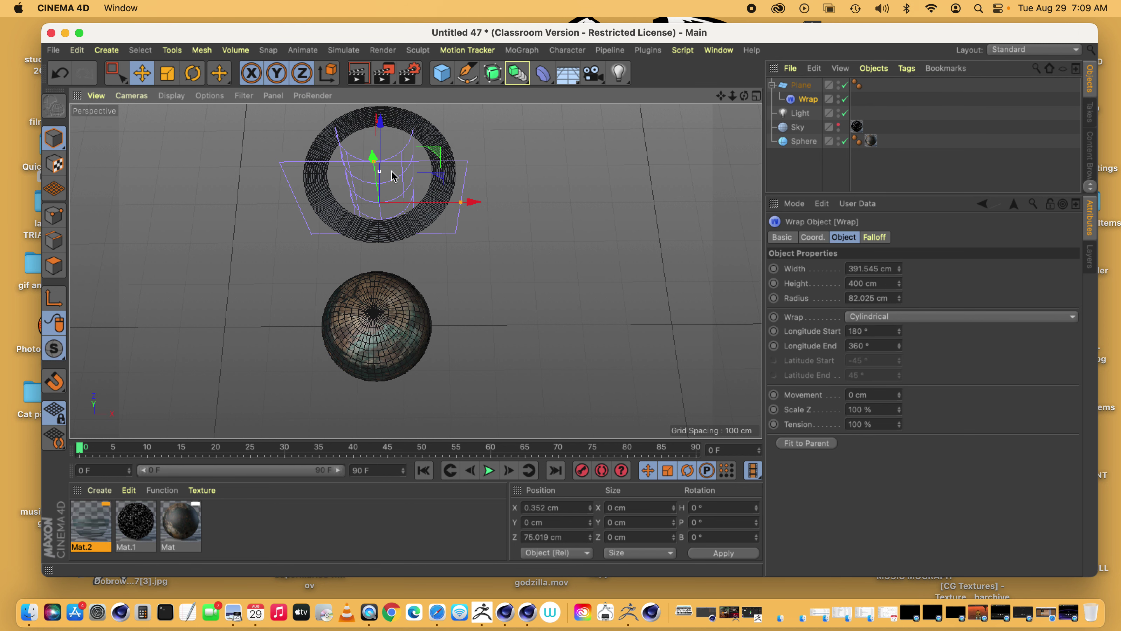
Set Wrap width 369.163 cm and radius 0 cm, and Plane height 53.243 cm
click(441, 141)
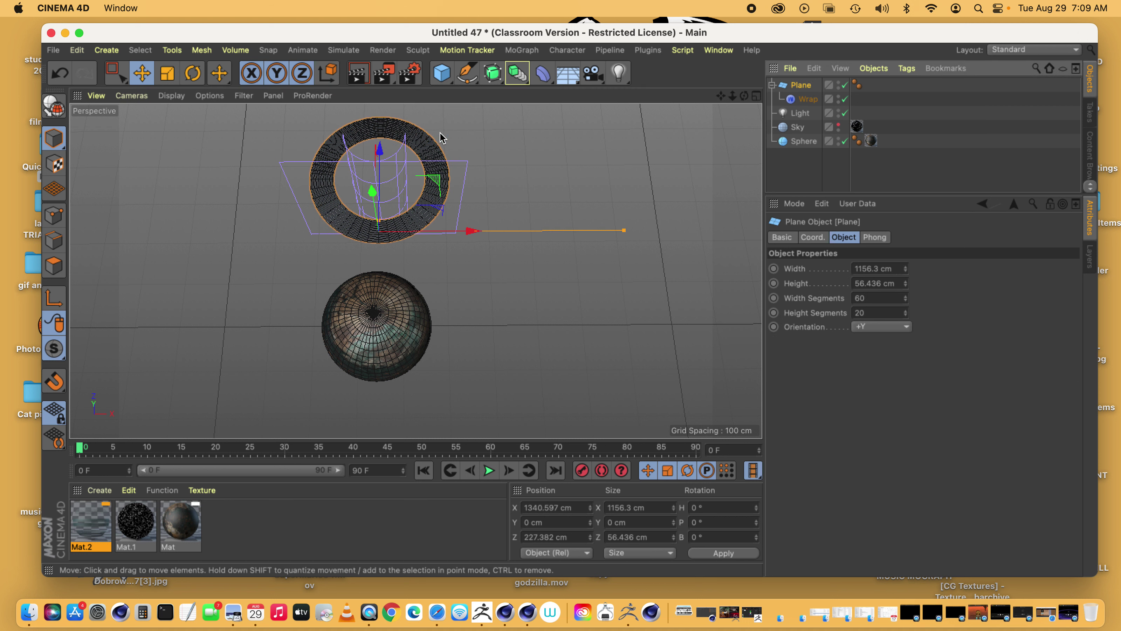
drag(380, 225, 379, 178)
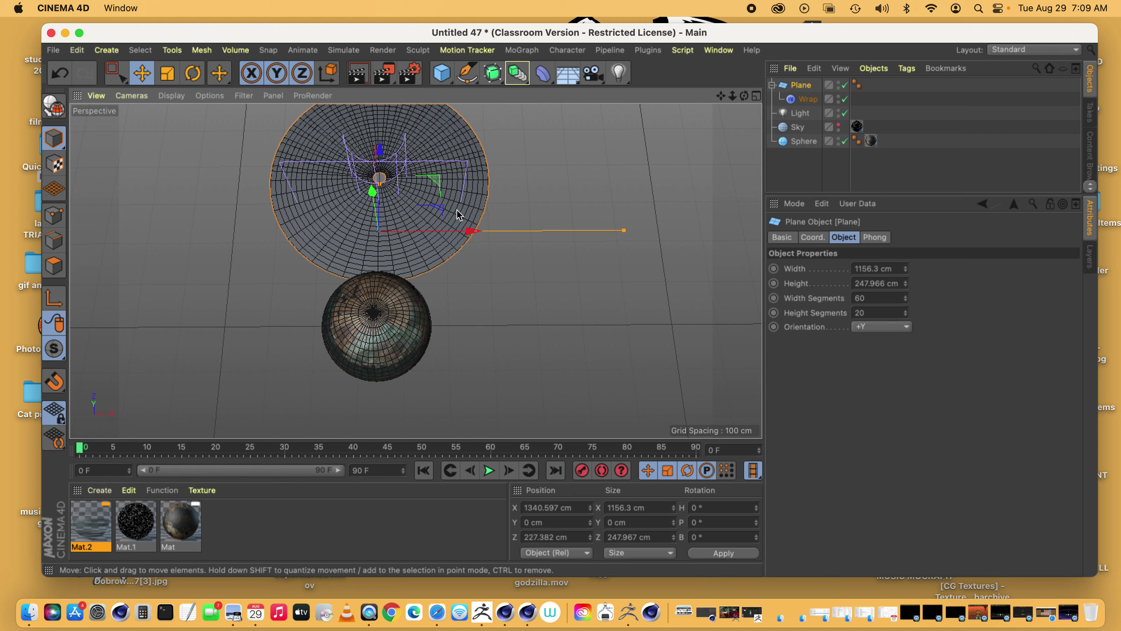
click(799, 100)
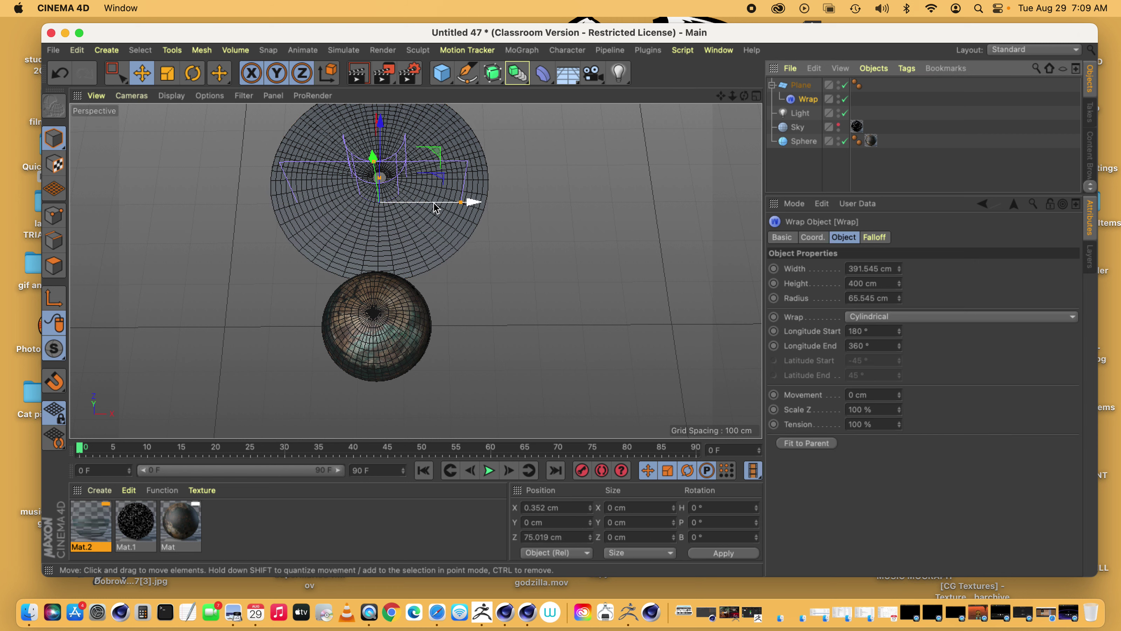
mouse_move(467, 202)
mouse_down()
mouse_move(447, 205)
mouse_move(457, 201)
mouse_up()
drag(379, 177, 379, 214)
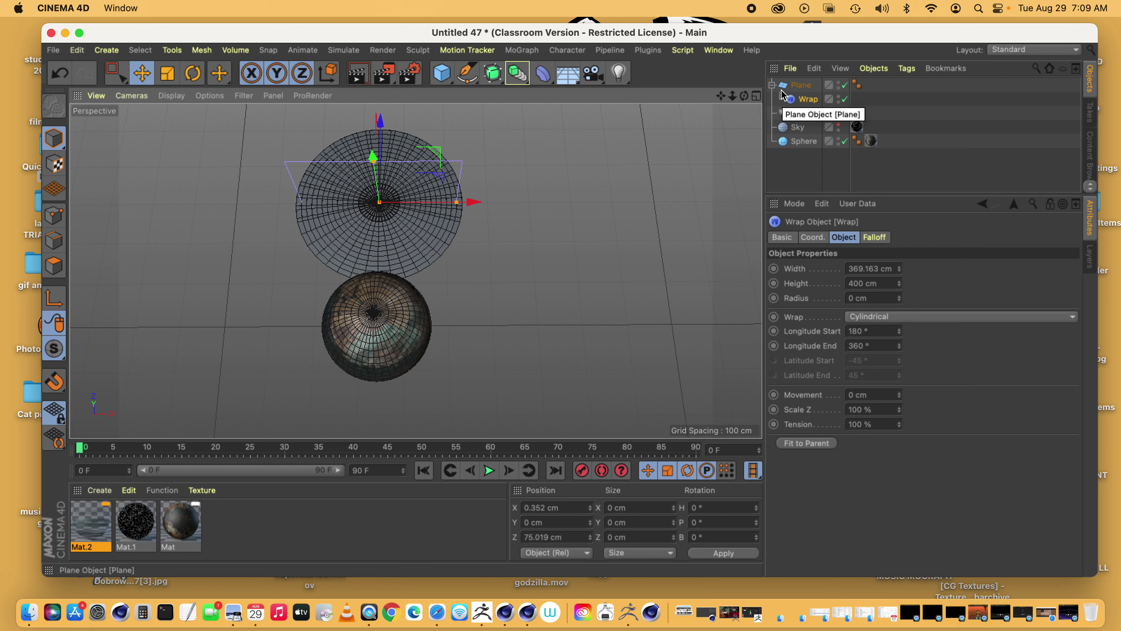
click(799, 85)
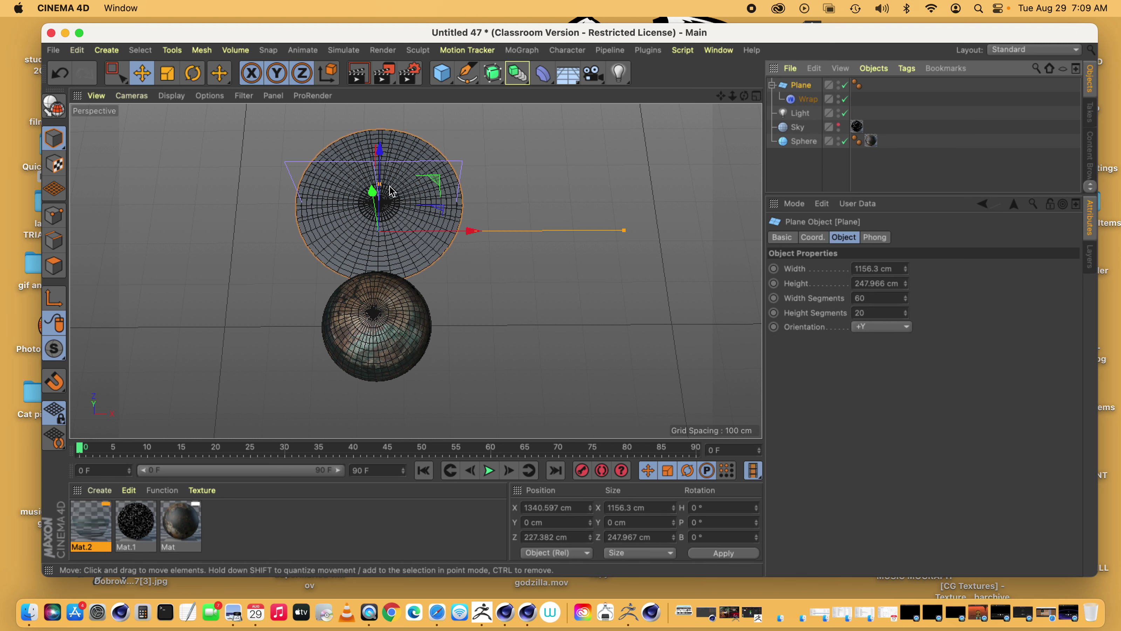
drag(379, 184, 377, 224)
Adjust the Wrap handles to a 10.132 cm radius and 484.216 cm width
click(808, 99)
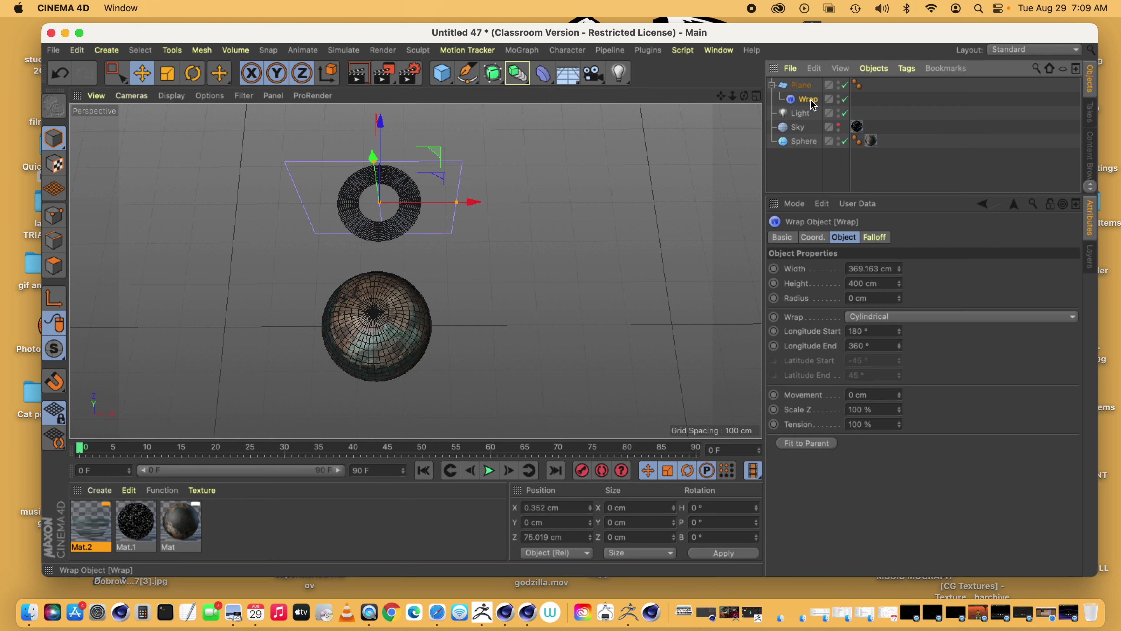
drag(379, 204, 381, 181)
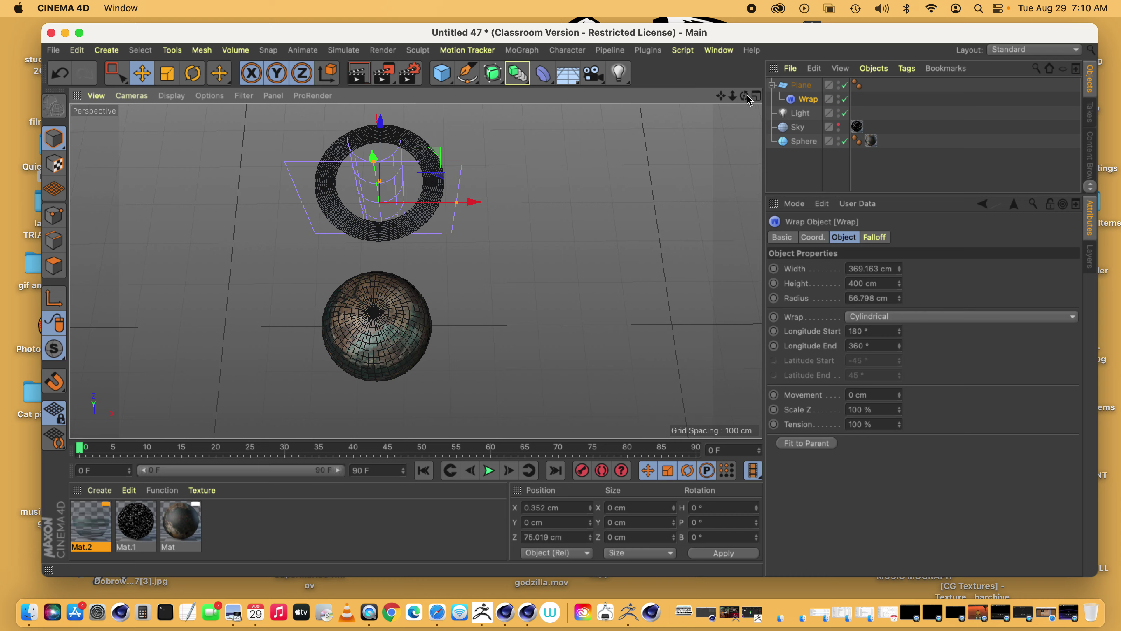
drag(744, 97, 675, 119)
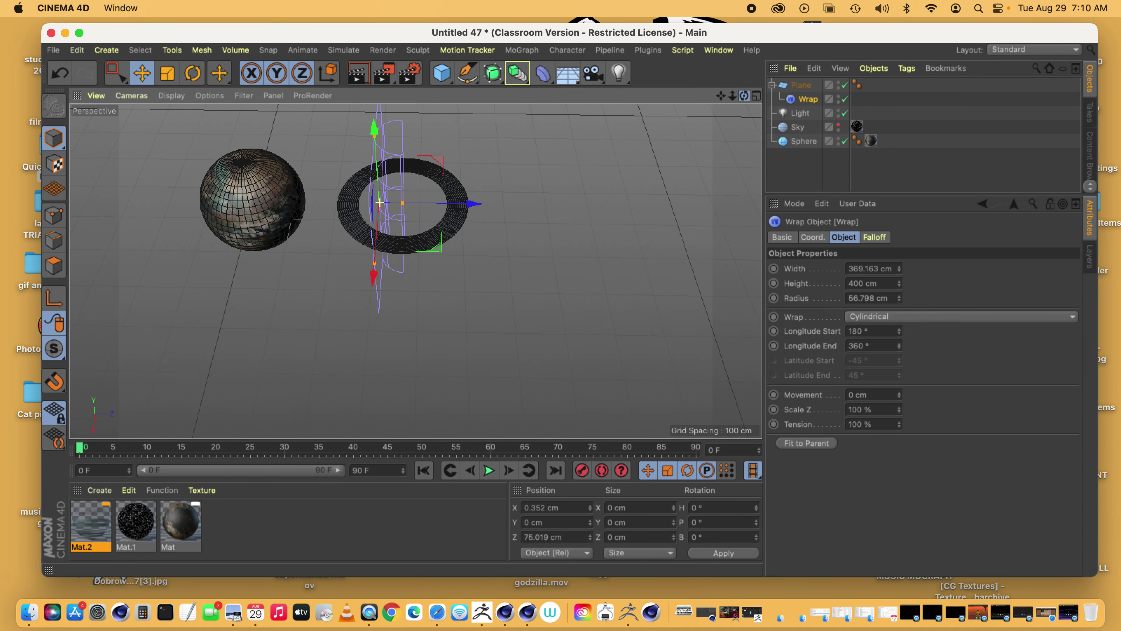
alt+drag(379, 202, 467, 167)
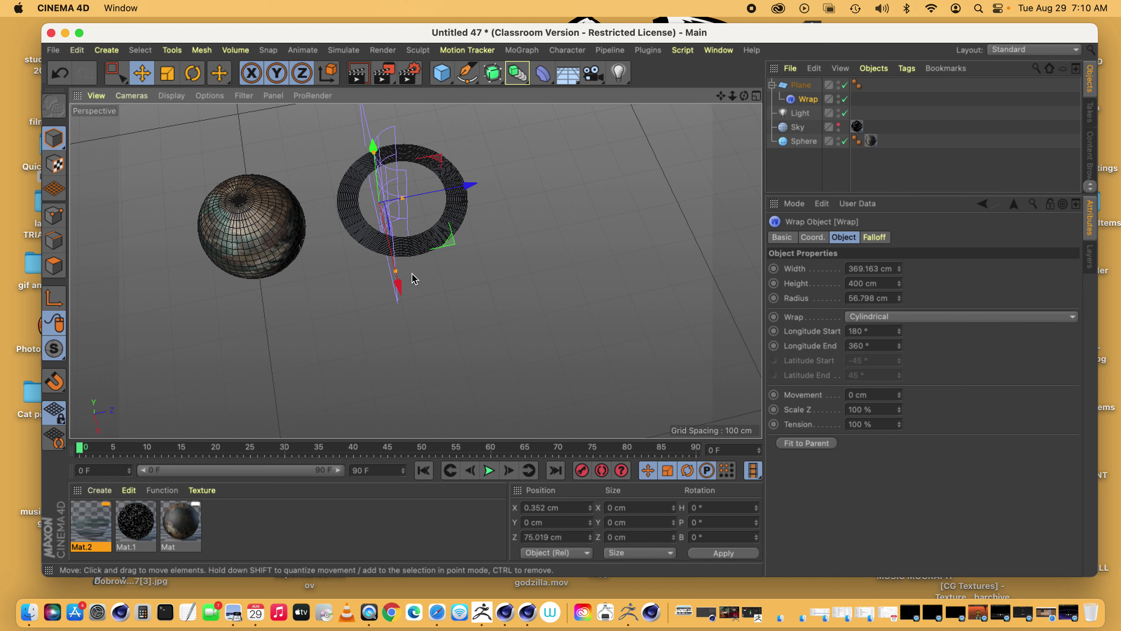
drag(402, 200, 381, 275)
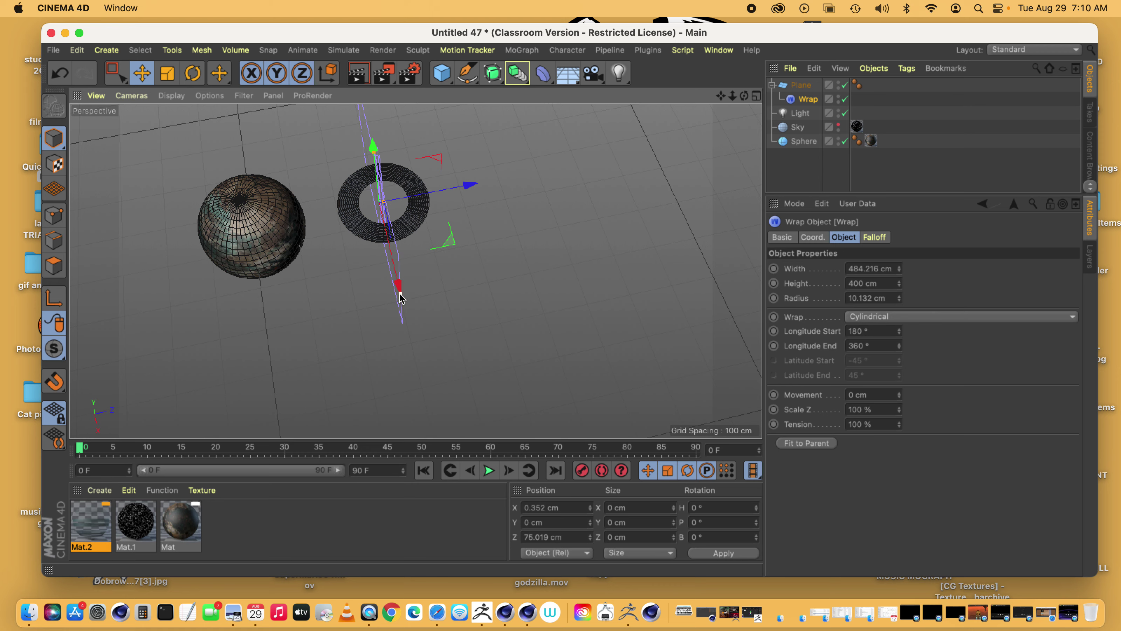
Set the Wrap width to 578.092 cm
drag(408, 329, 402, 302)
drag(744, 96, 710, 137)
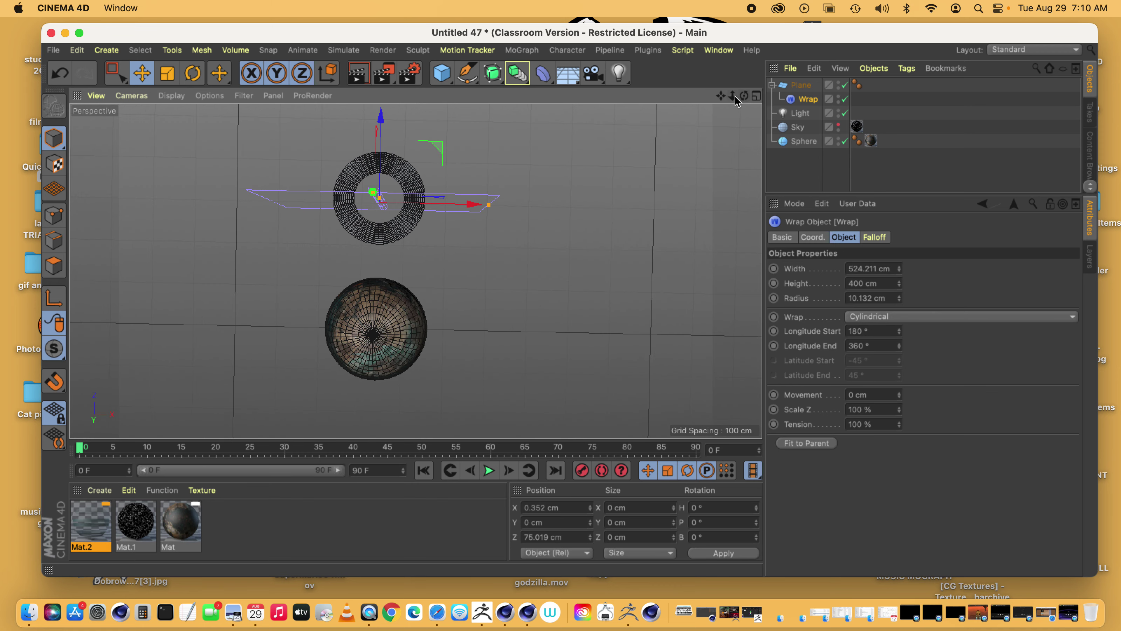
alt+drag(416, 270, 579, 239)
drag(595, 292, 372, 288)
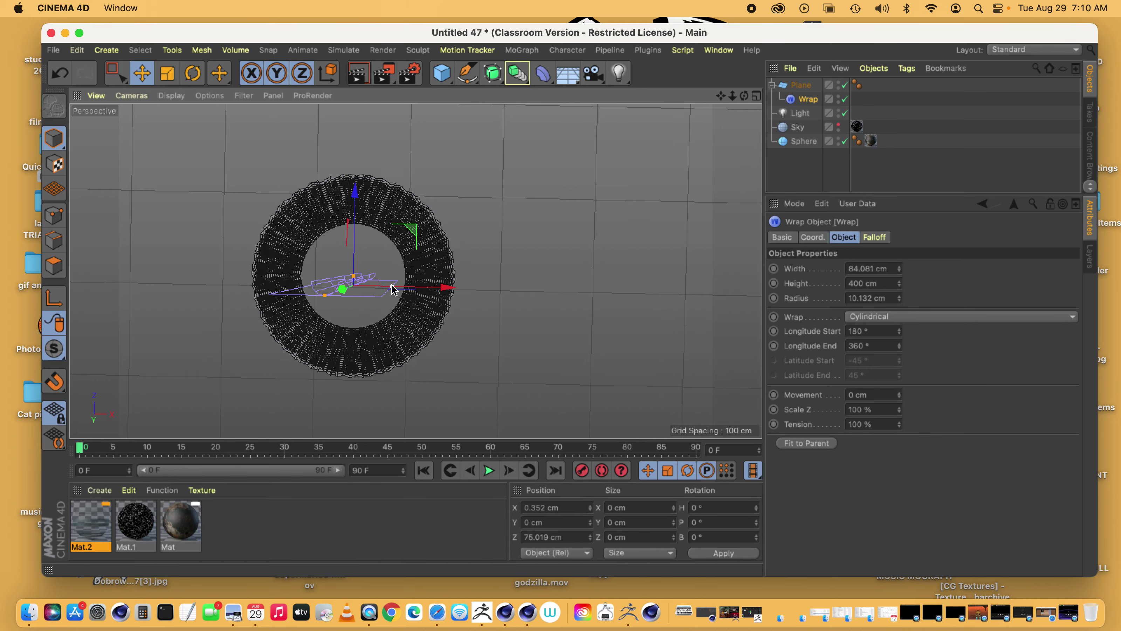
drag(446, 288, 624, 291)
drag(622, 291, 620, 292)
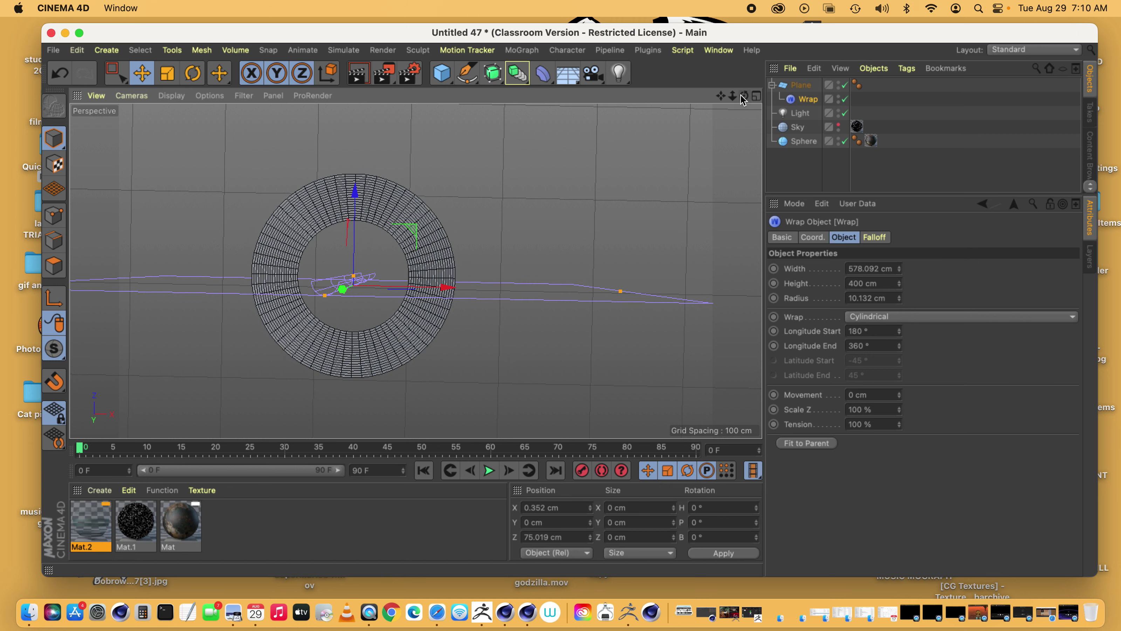
Viewing from above, enlarge the Wrap radius to 126.001 cm
drag(742, 100, 723, 110)
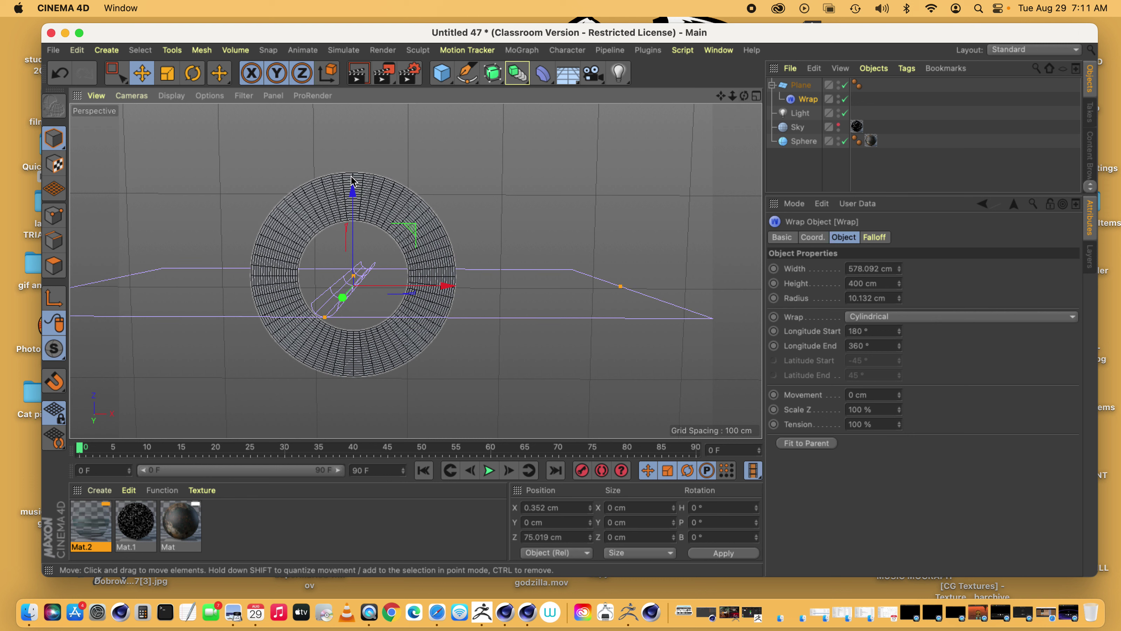
drag(744, 98, 735, 111)
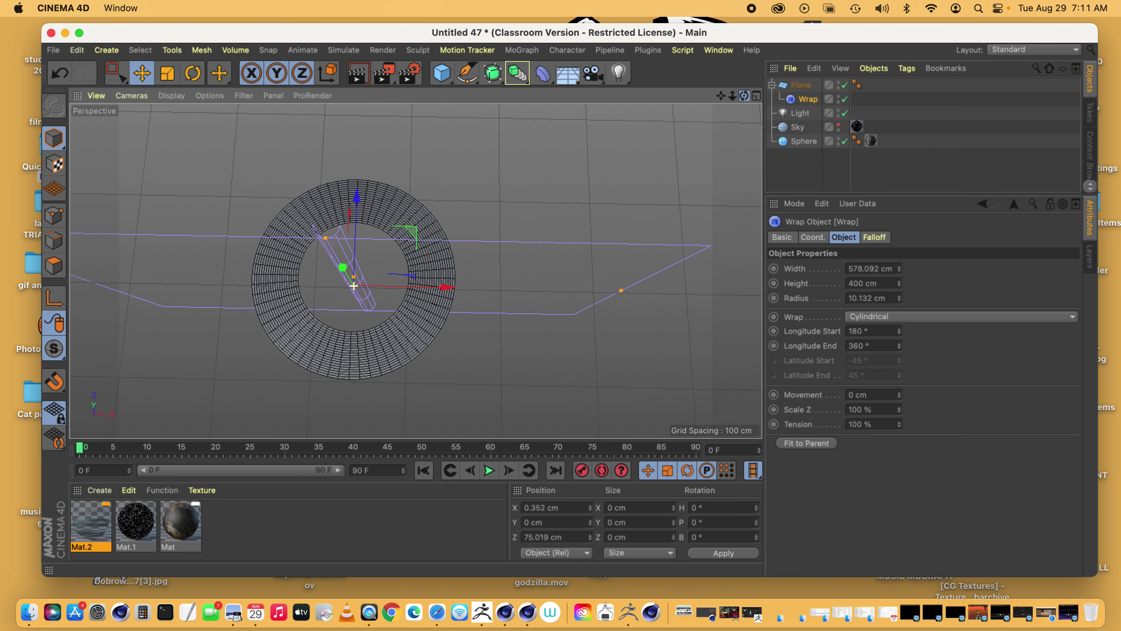
drag(736, 110, 734, 113)
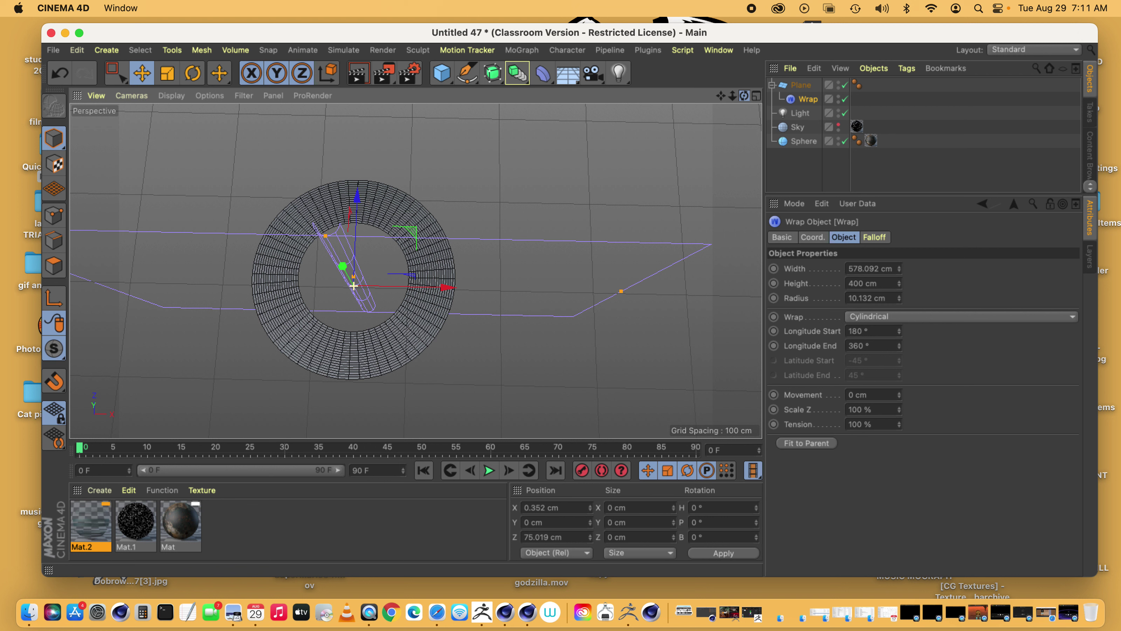
drag(734, 112, 720, 161)
drag(750, 99, 744, 98)
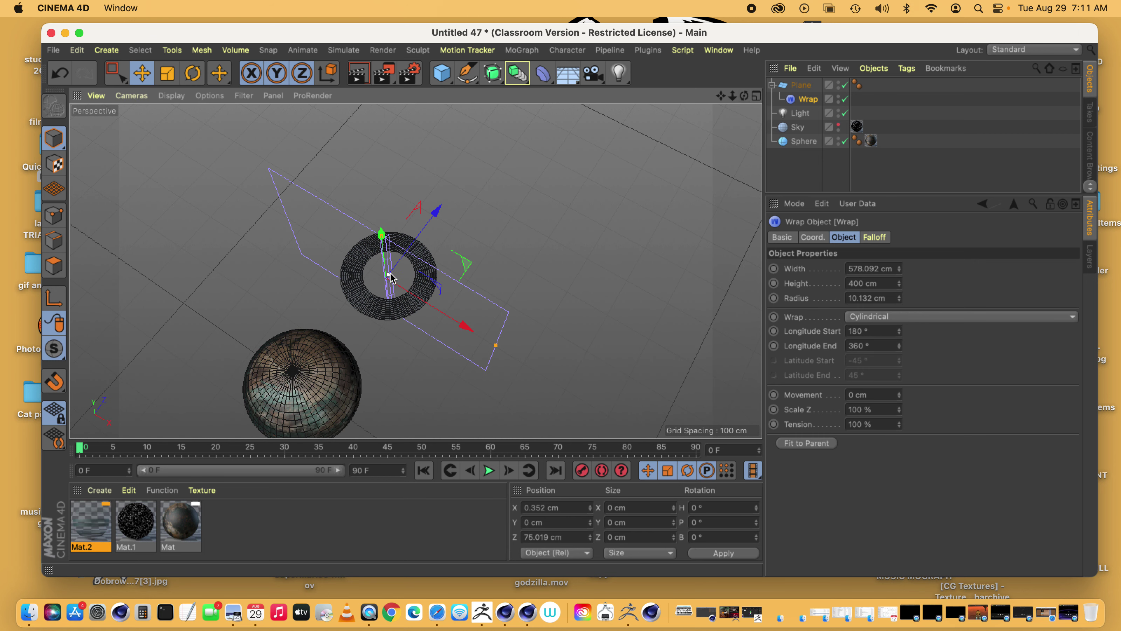
drag(388, 274, 437, 249)
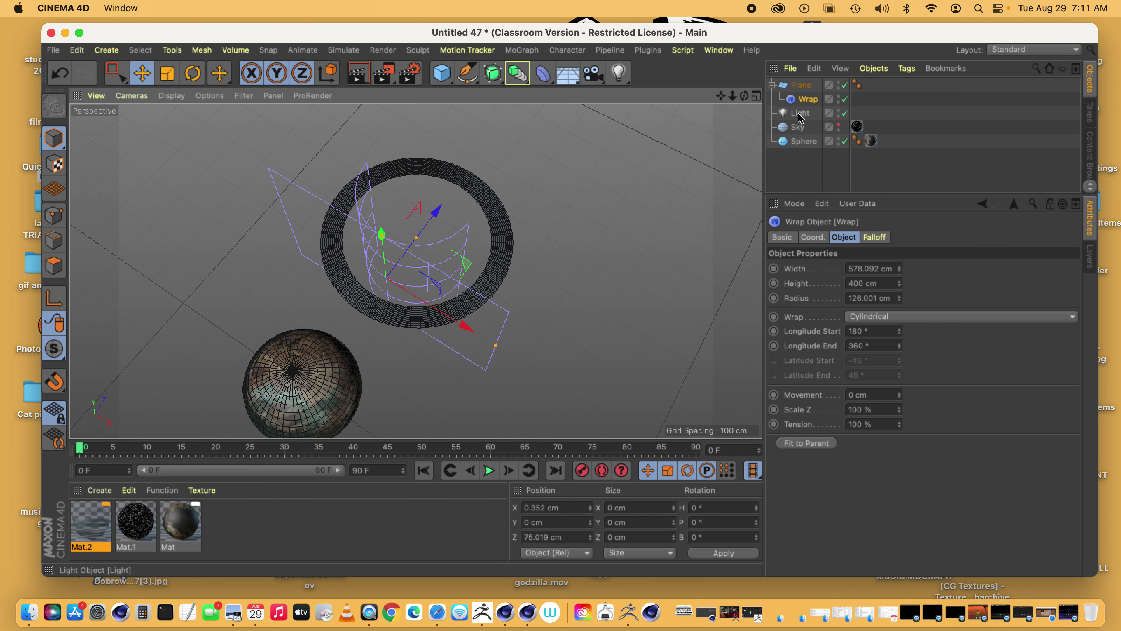
click(800, 85)
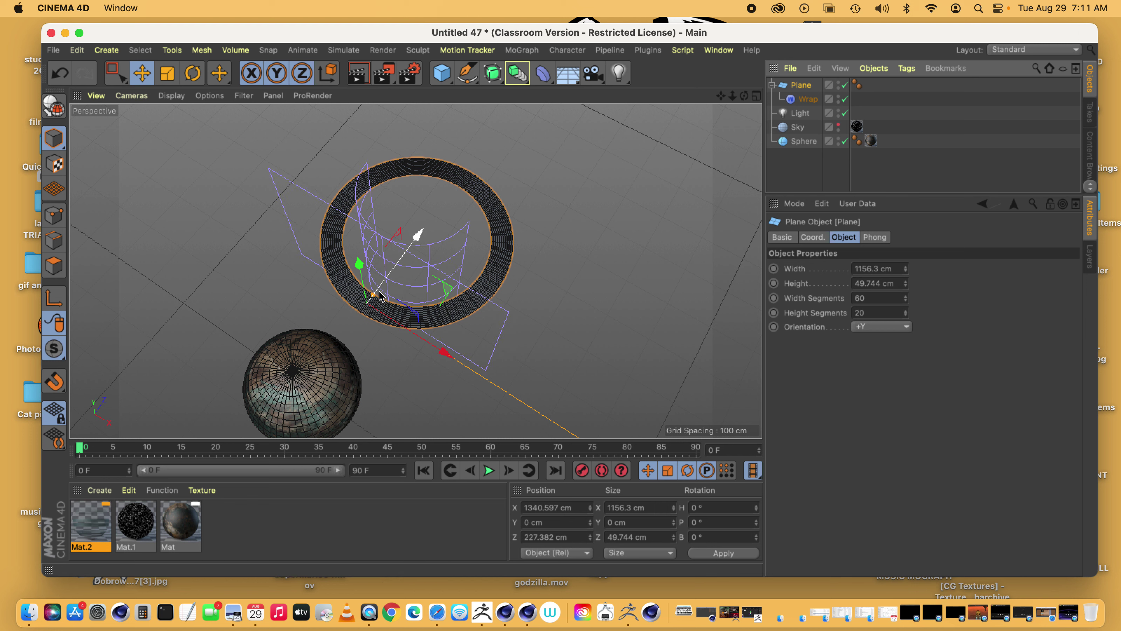
drag(380, 293, 377, 290)
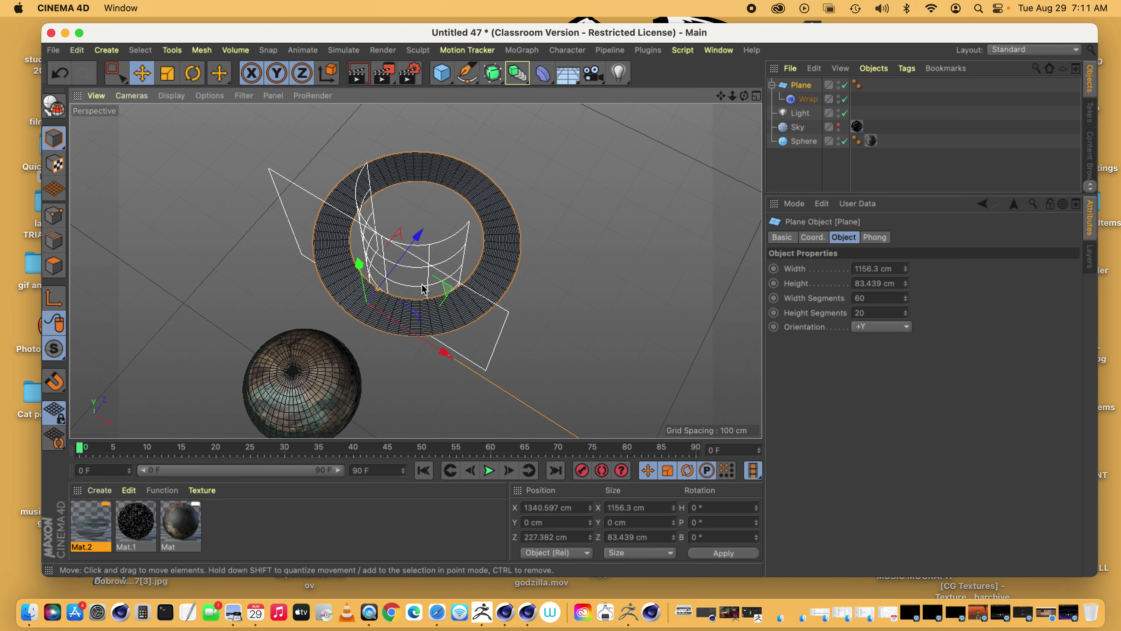
click(876, 298)
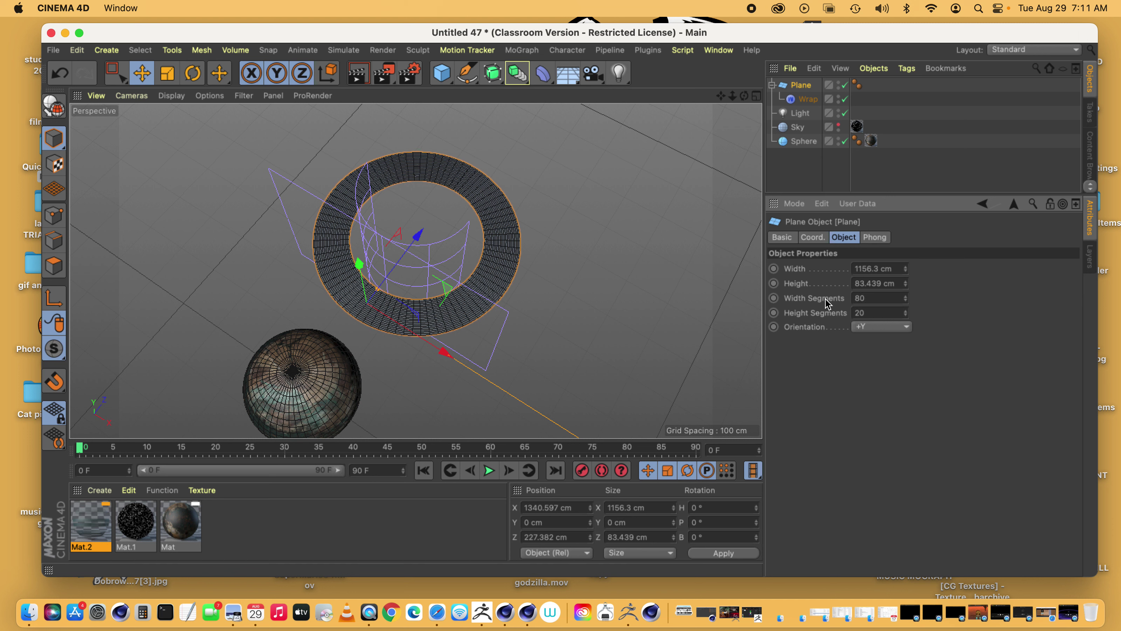
click(874, 297)
text(25)
key(Return)
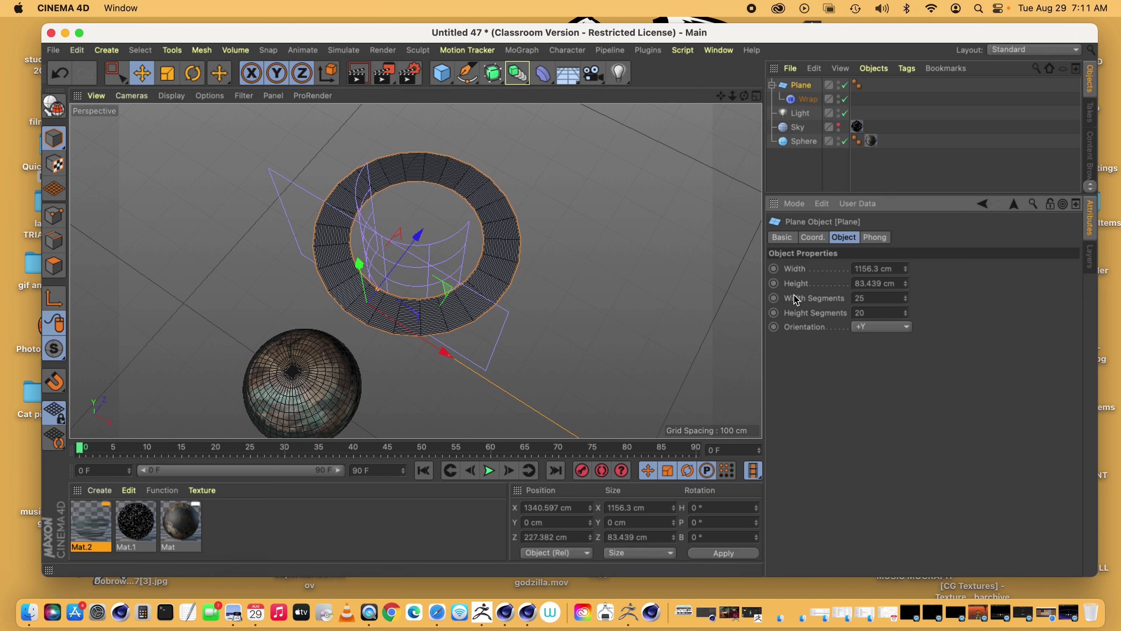
click(894, 299)
text(80)
key(Return)
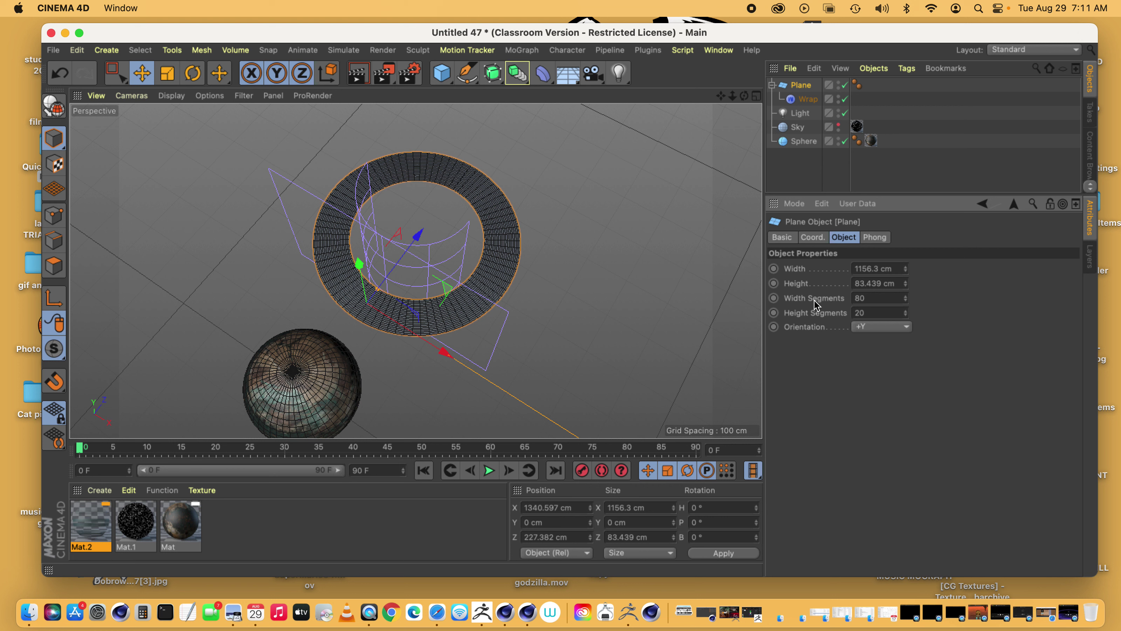
click(896, 298)
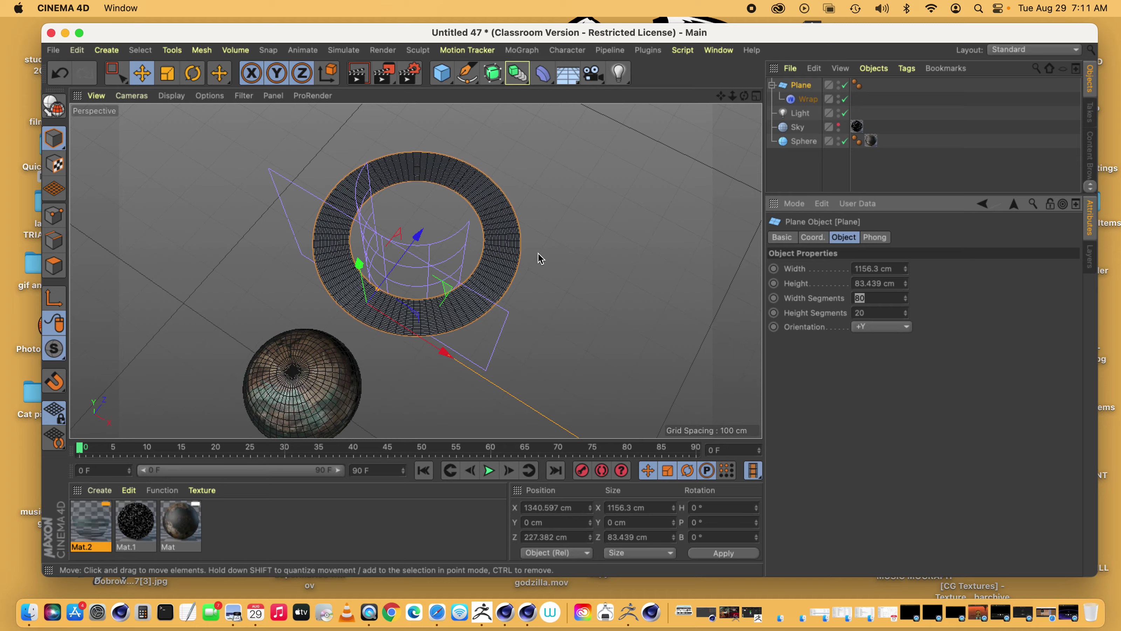
drag(744, 95, 768, 128)
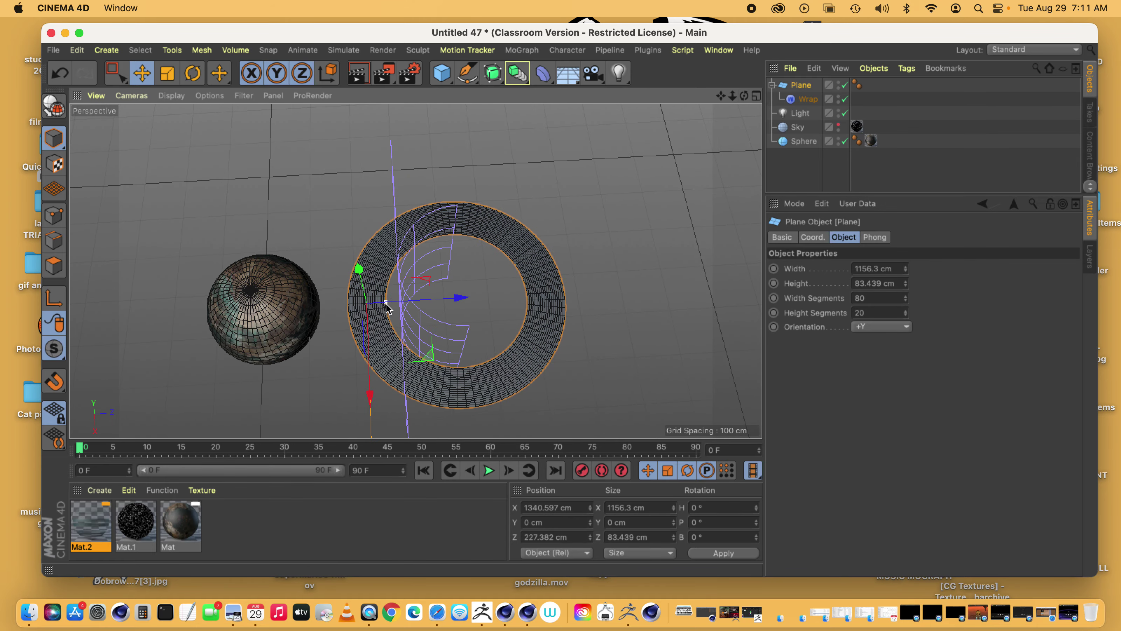
Reduce the plane's height to 49.32 cm, then undo a trial move and tilt of the ring
drag(386, 304, 377, 306)
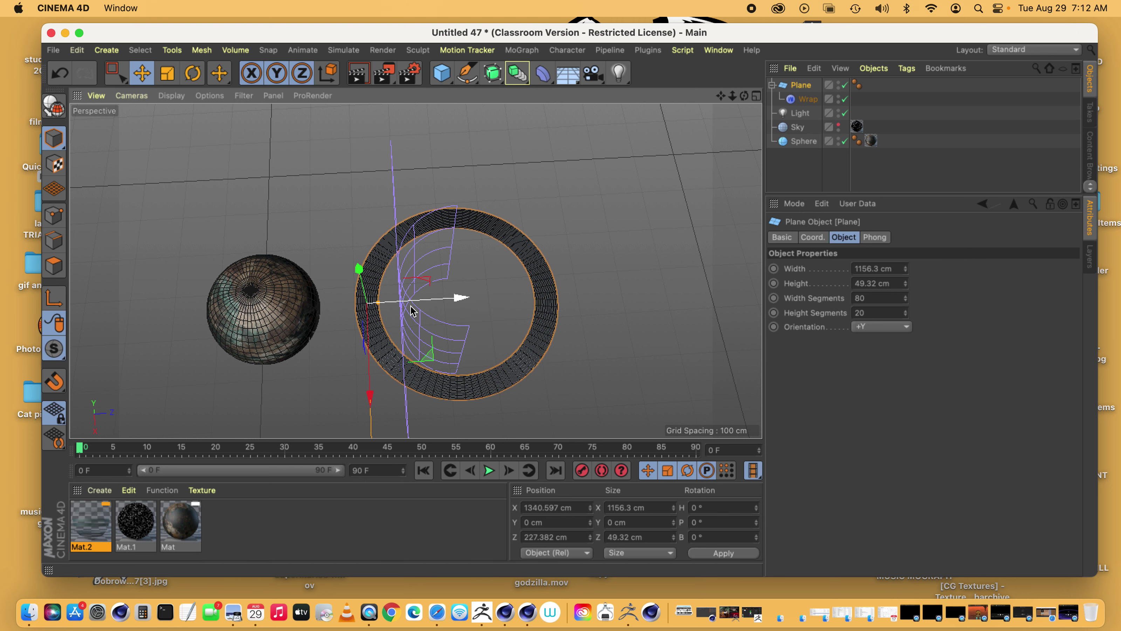
drag(459, 300, 267, 309)
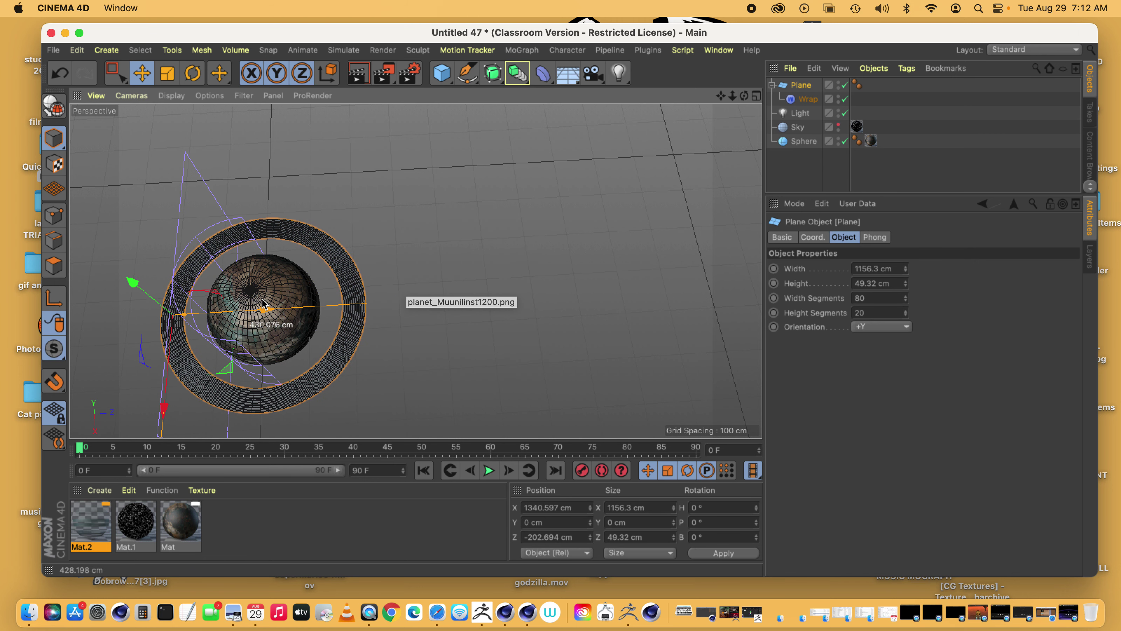
click(192, 73)
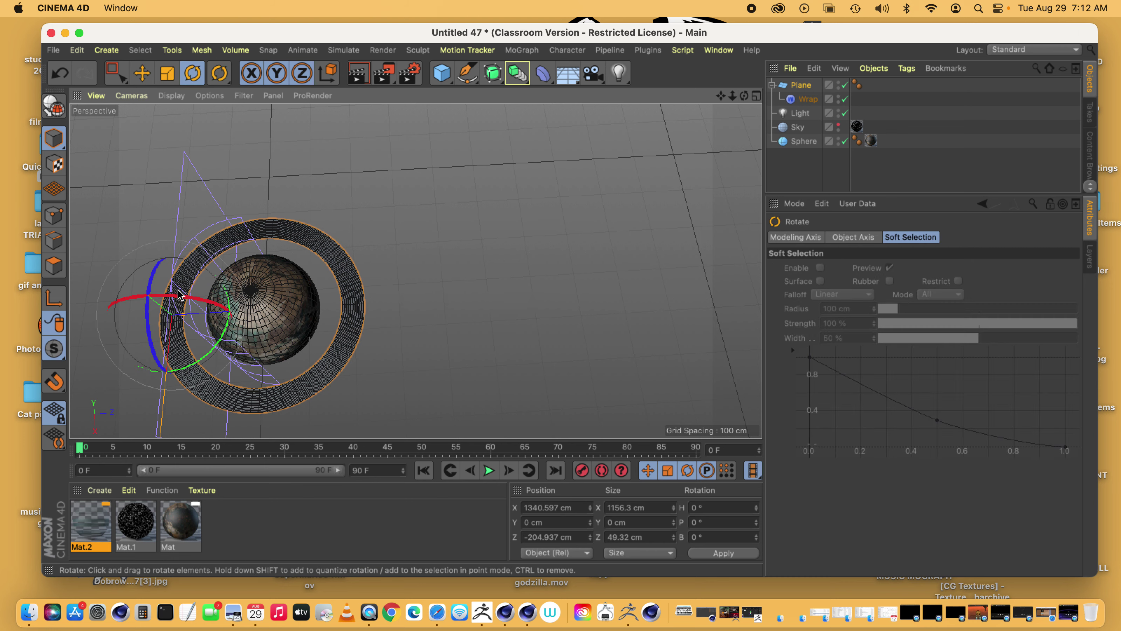
mouse_move(183, 295)
mouse_down()
mouse_move(190, 301)
mouse_move(152, 295)
mouse_move(181, 295)
mouse_up()
key(super+z)
key(super+z)
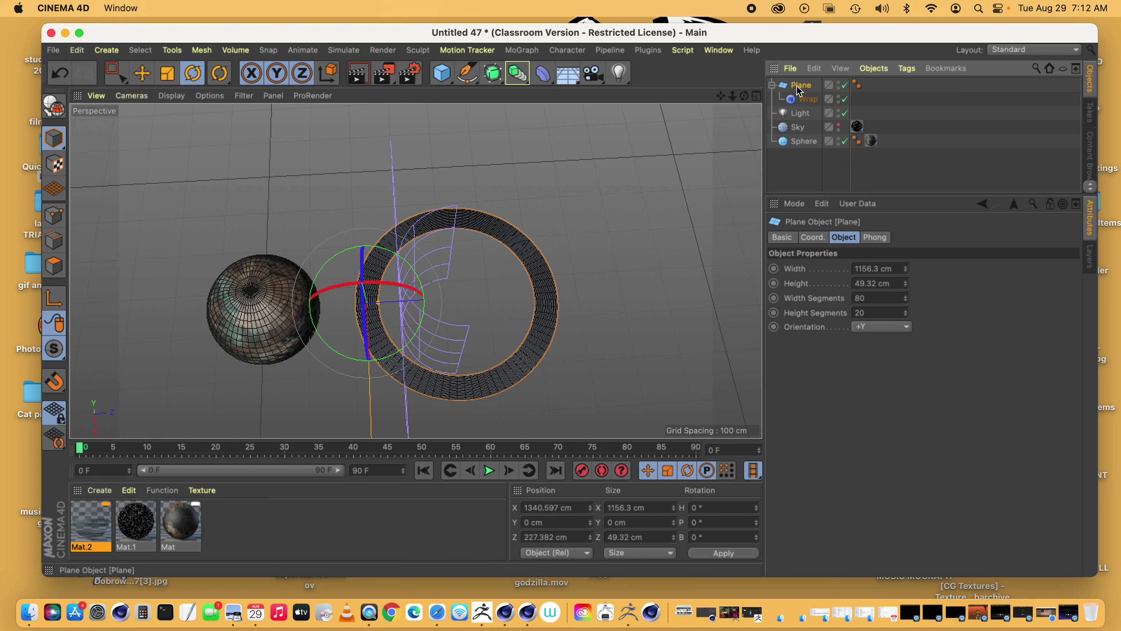
Apply Mesh > Conversion > Current State to Object to the Wrap-bent Plane, keeping the Standard layout
click(195, 51)
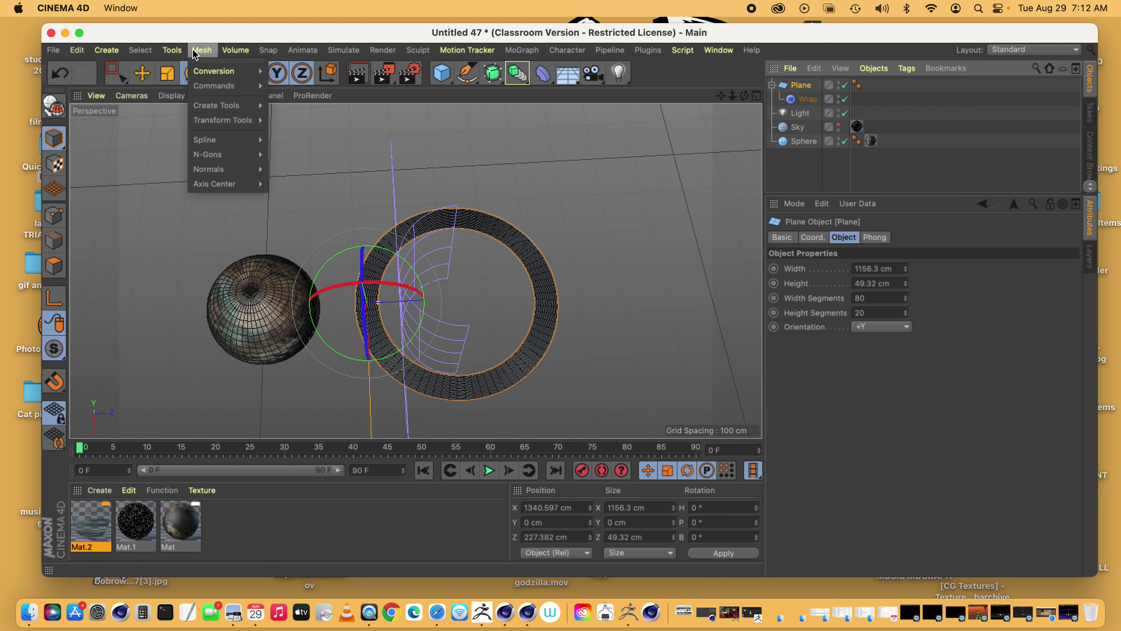
mouse_move(221, 71)
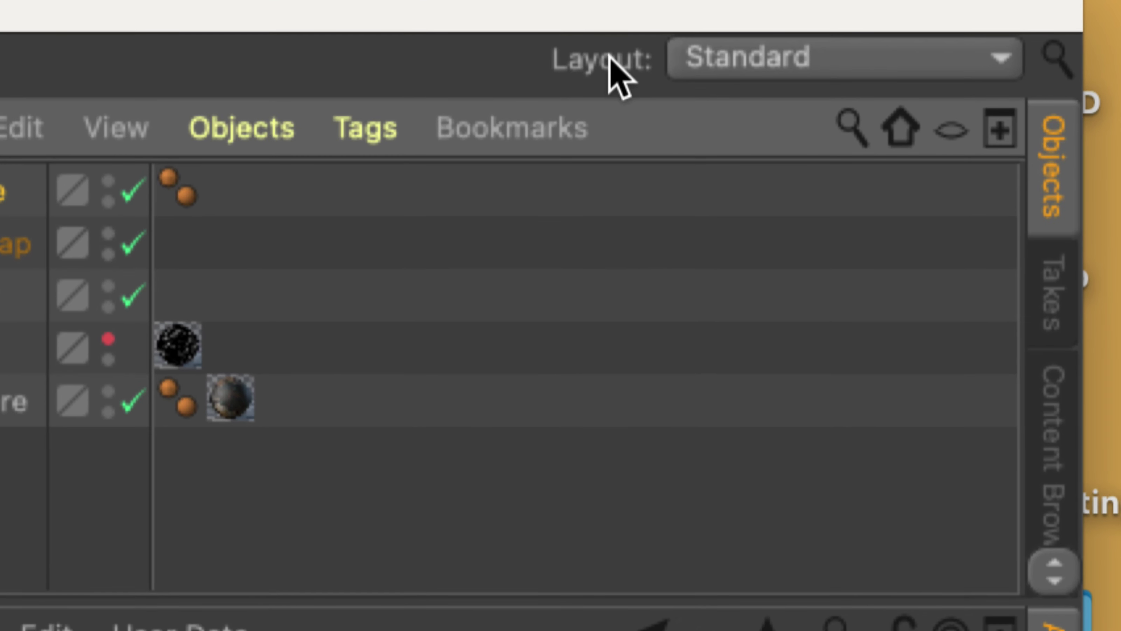
click(1039, 51)
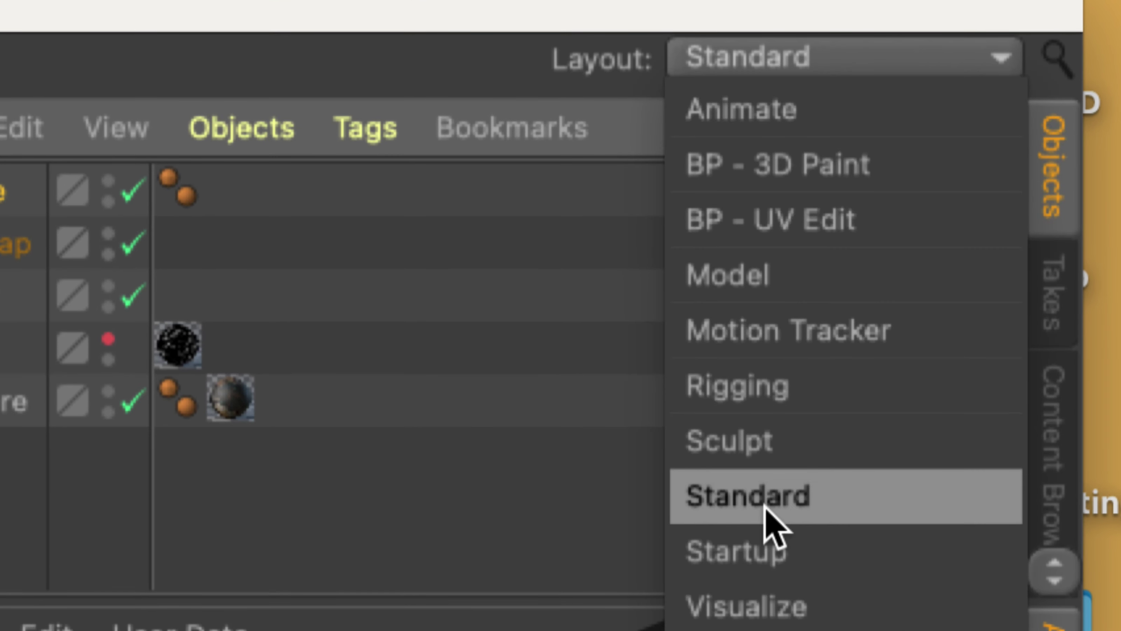
click(395, 400)
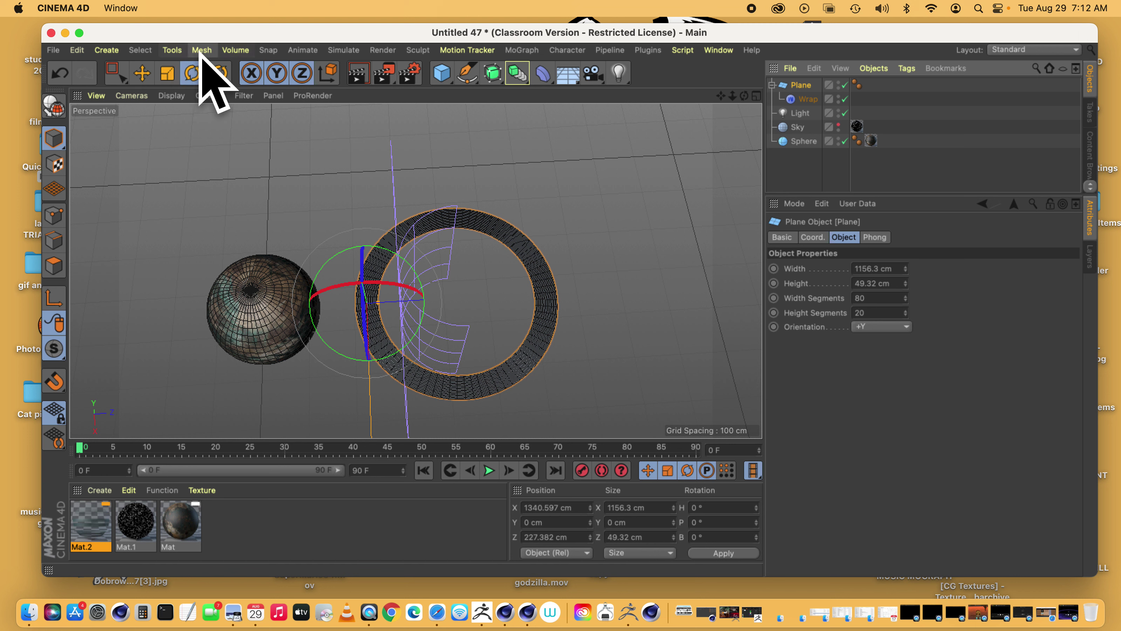
click(201, 50)
mouse_move(221, 71)
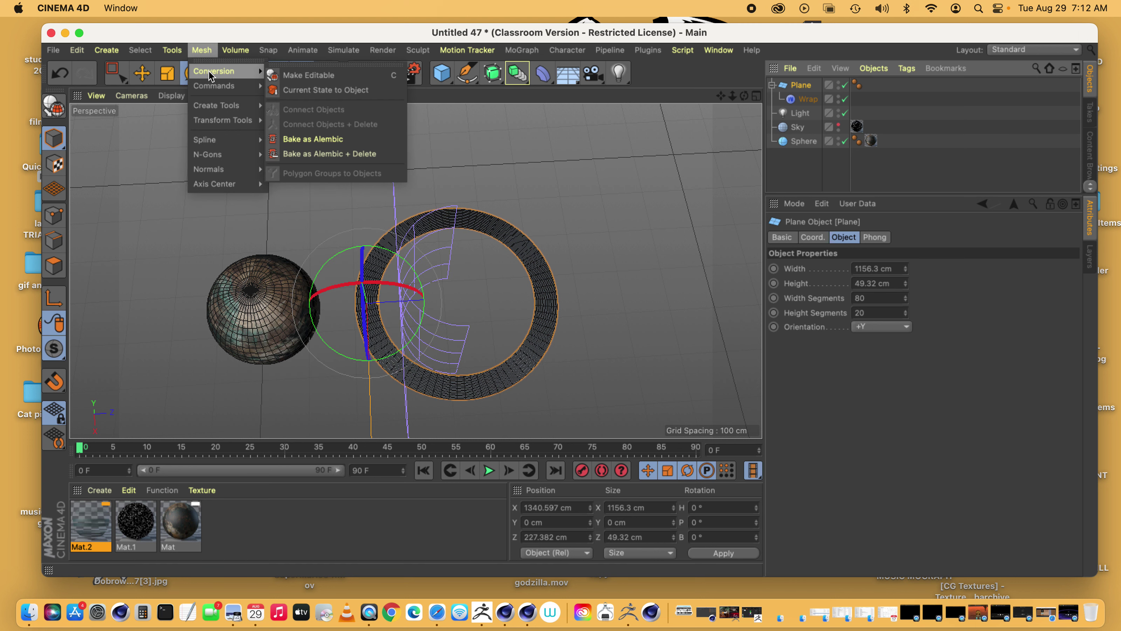
click(358, 92)
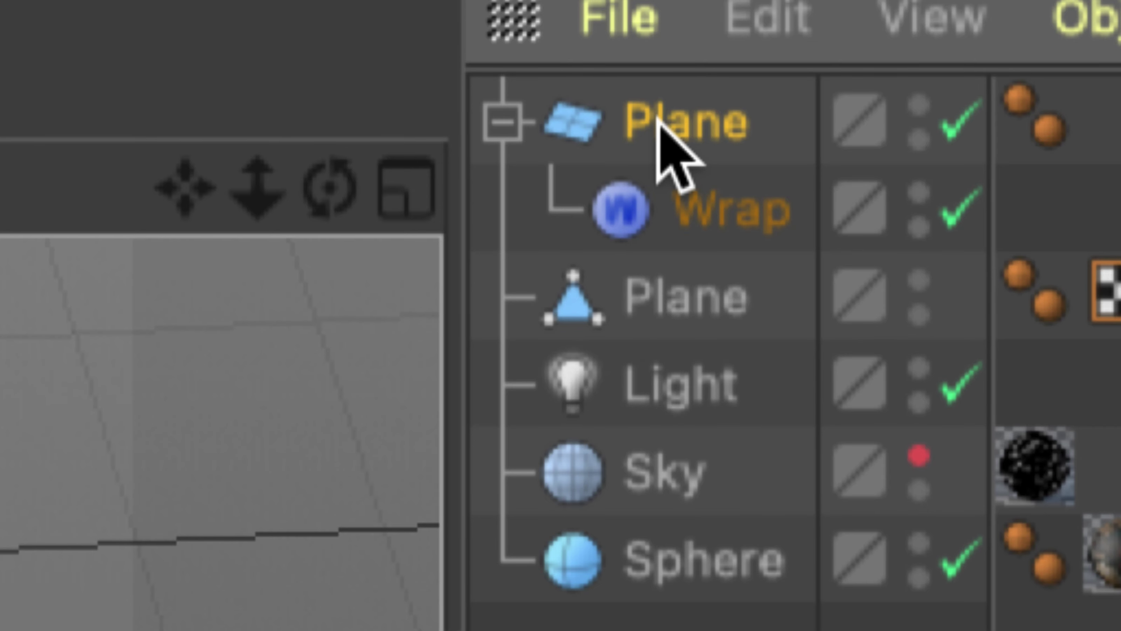
Delete the original Plane and its Wrap, then select the baked Plane with Axis mode and Move active
key(Delete)
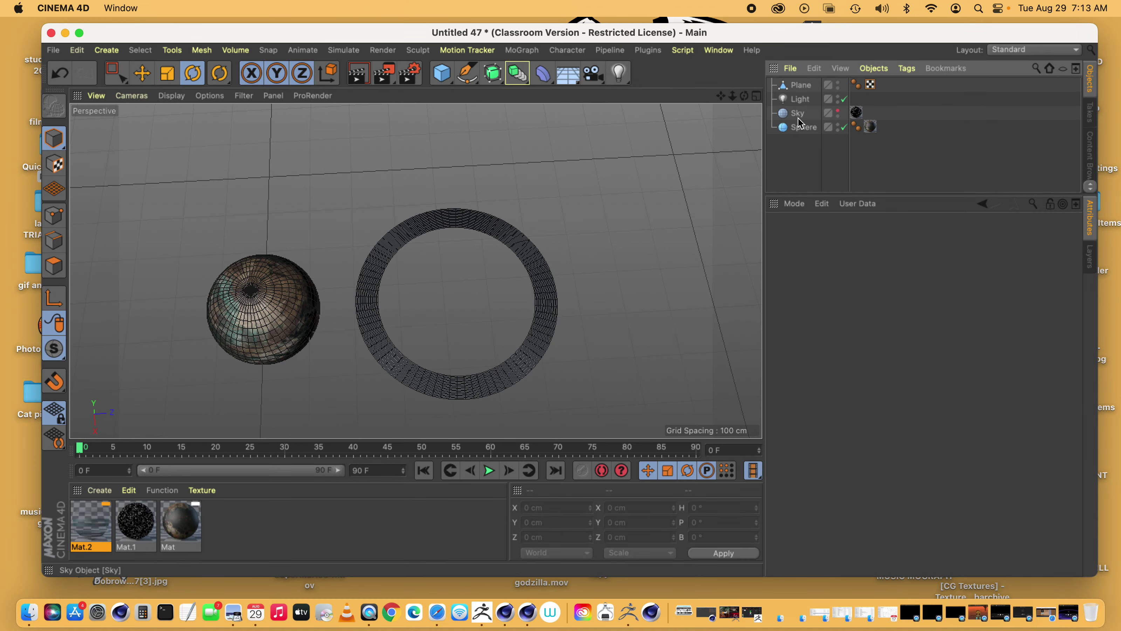
click(800, 85)
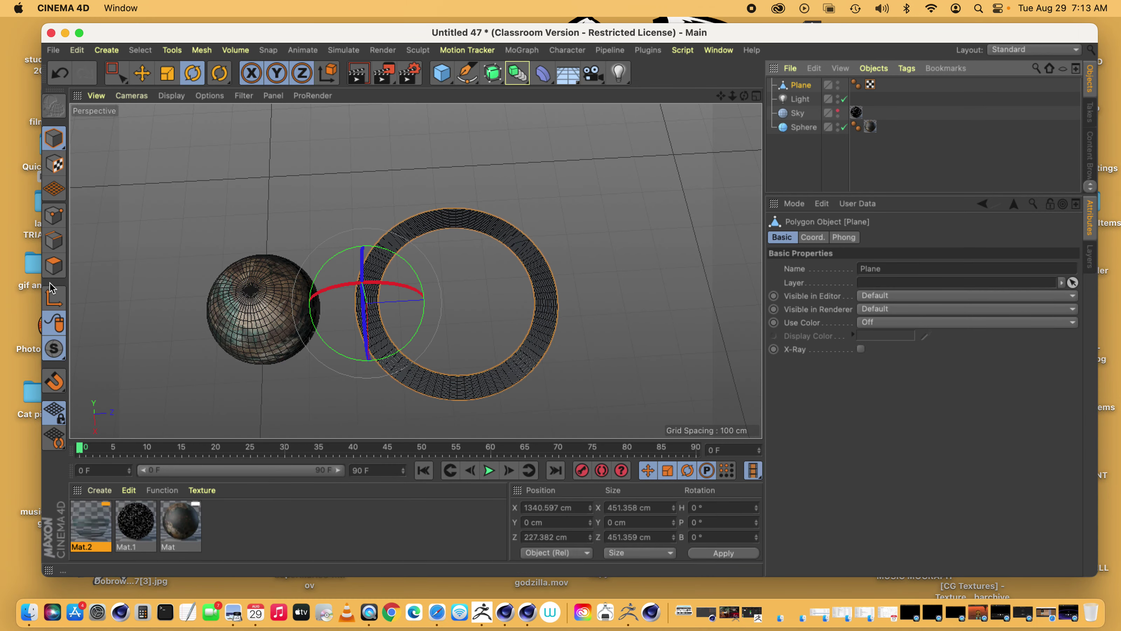
click(54, 297)
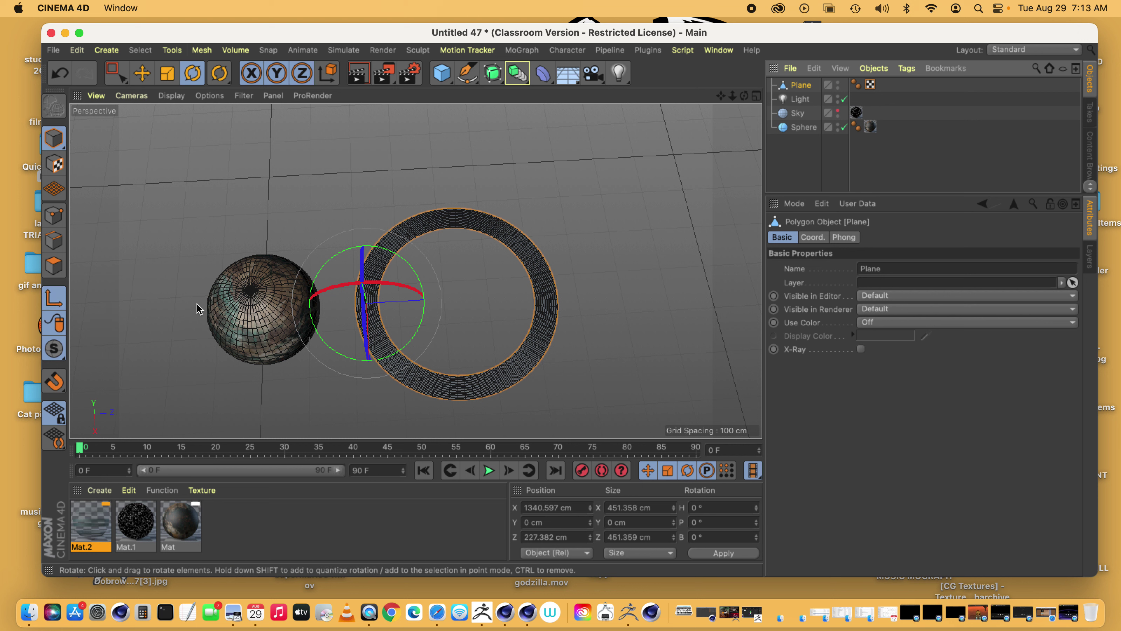
key(e)
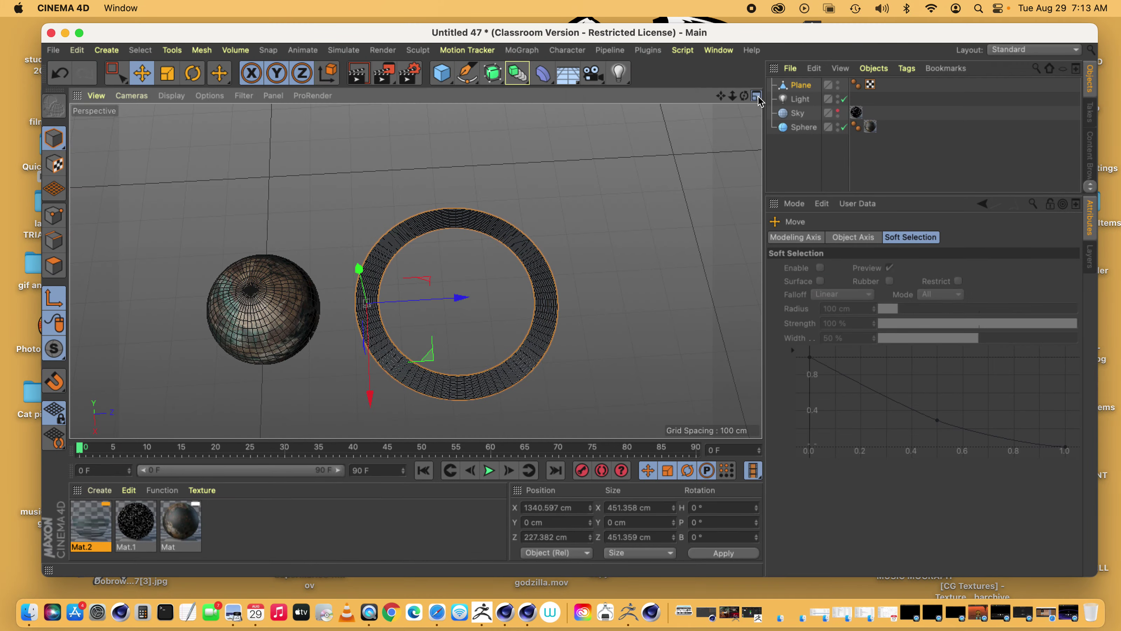
In the maximised Top view, drag the baked ring's axis along Z to the ring's centre
click(982, 12)
click(757, 95)
key(o)
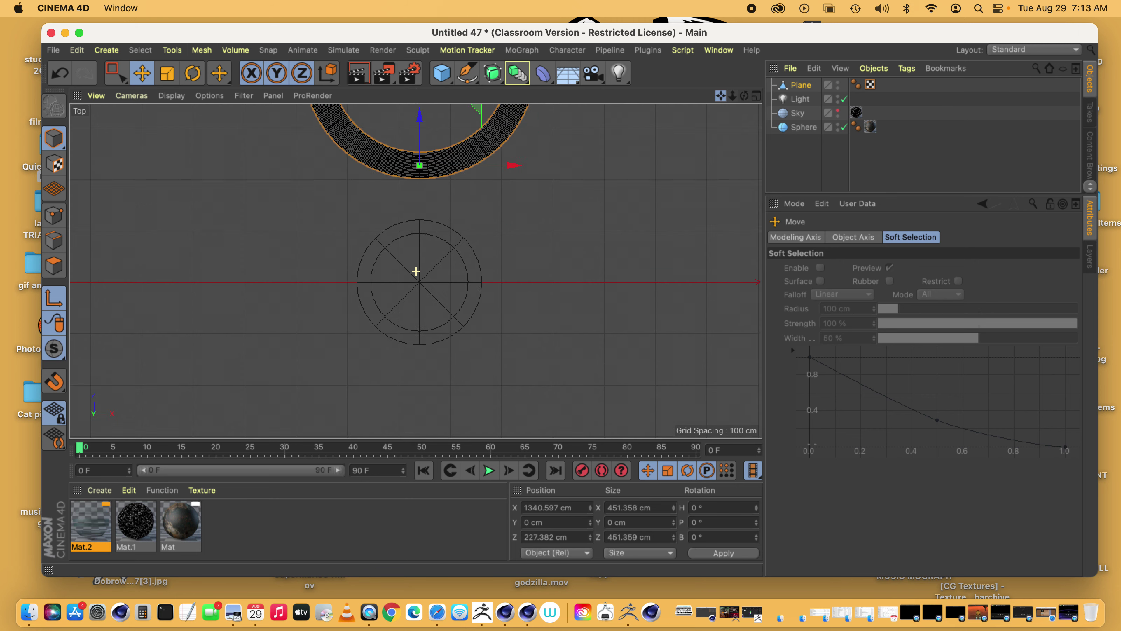
drag(432, 263, 431, 166)
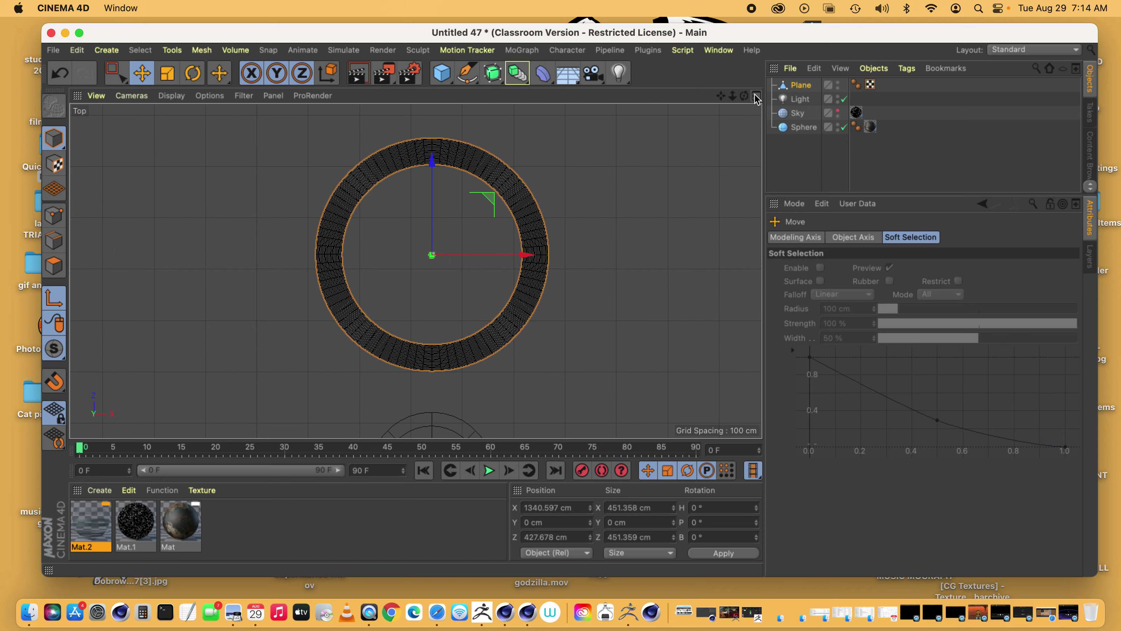
click(756, 95)
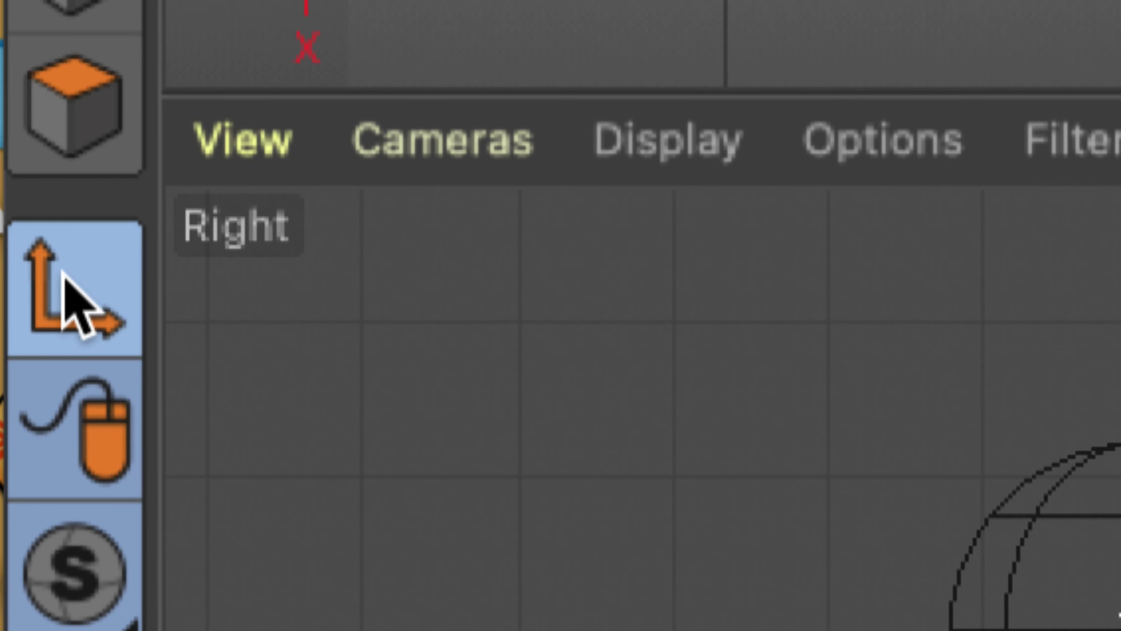
Turn off Axis mode and move the ring along Z onto the sphere, settling at Z 0.579 cm
click(51, 302)
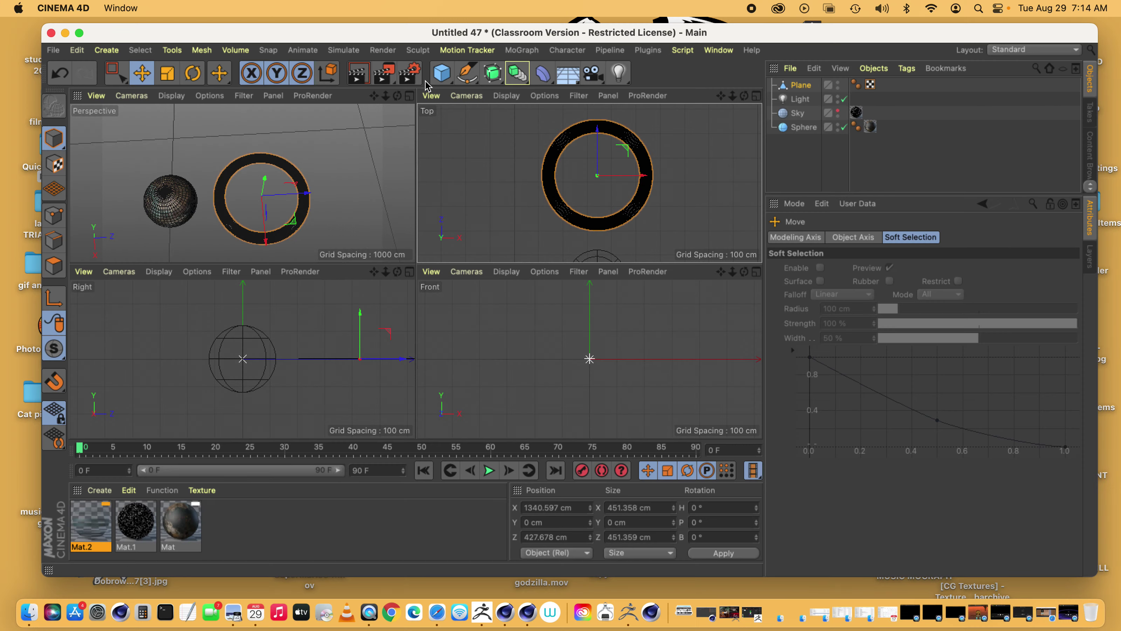
click(409, 95)
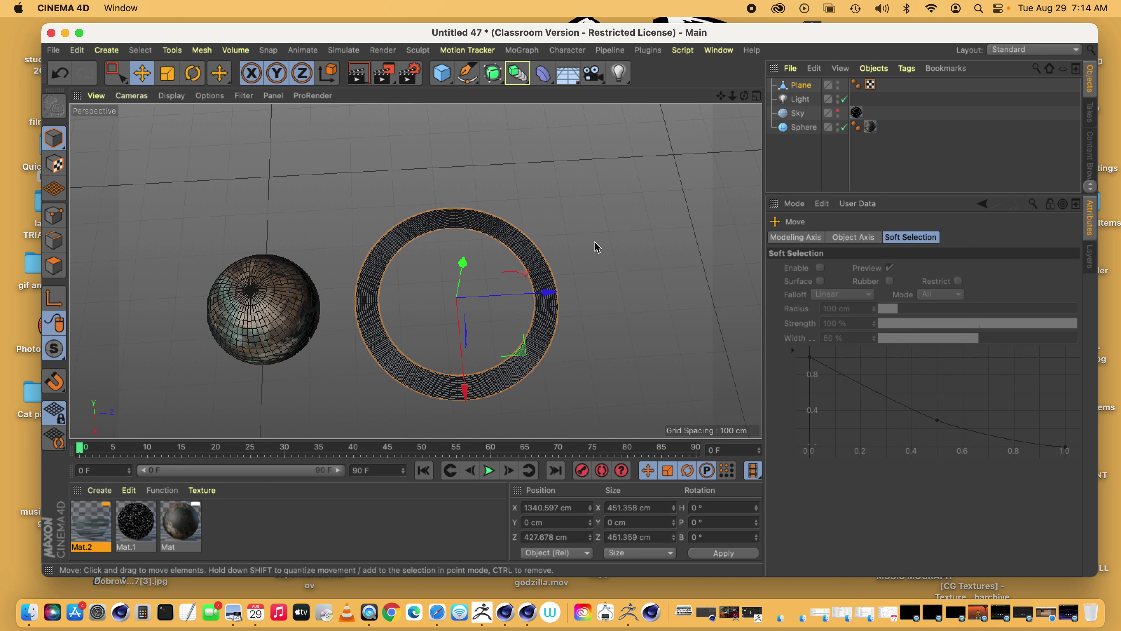
drag(547, 292, 356, 304)
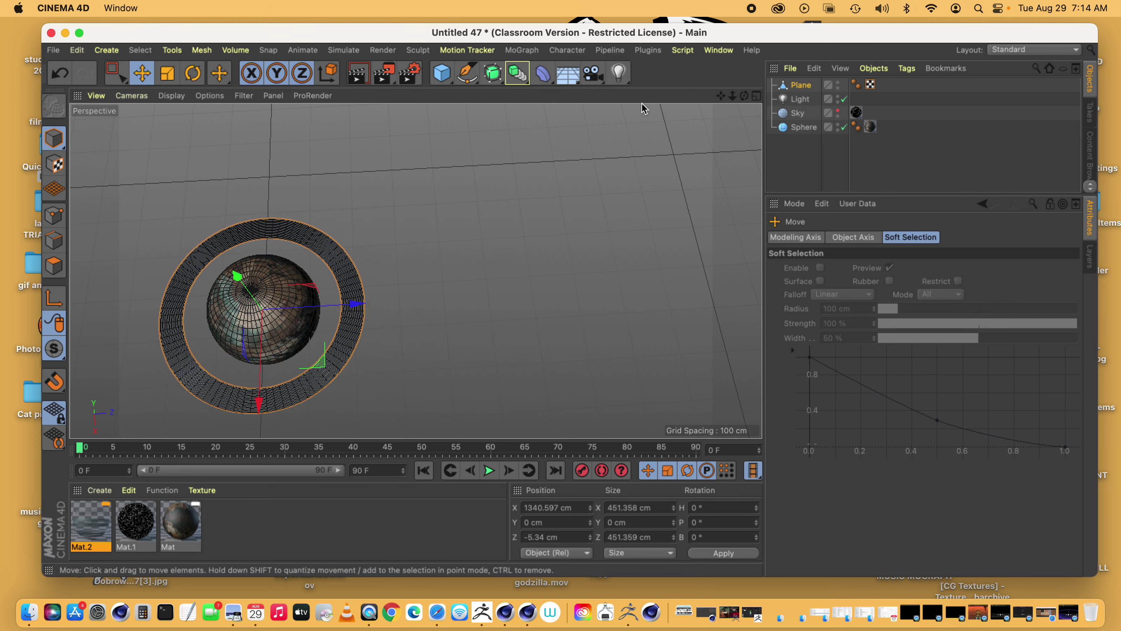
drag(744, 96, 744, 181)
click(757, 95)
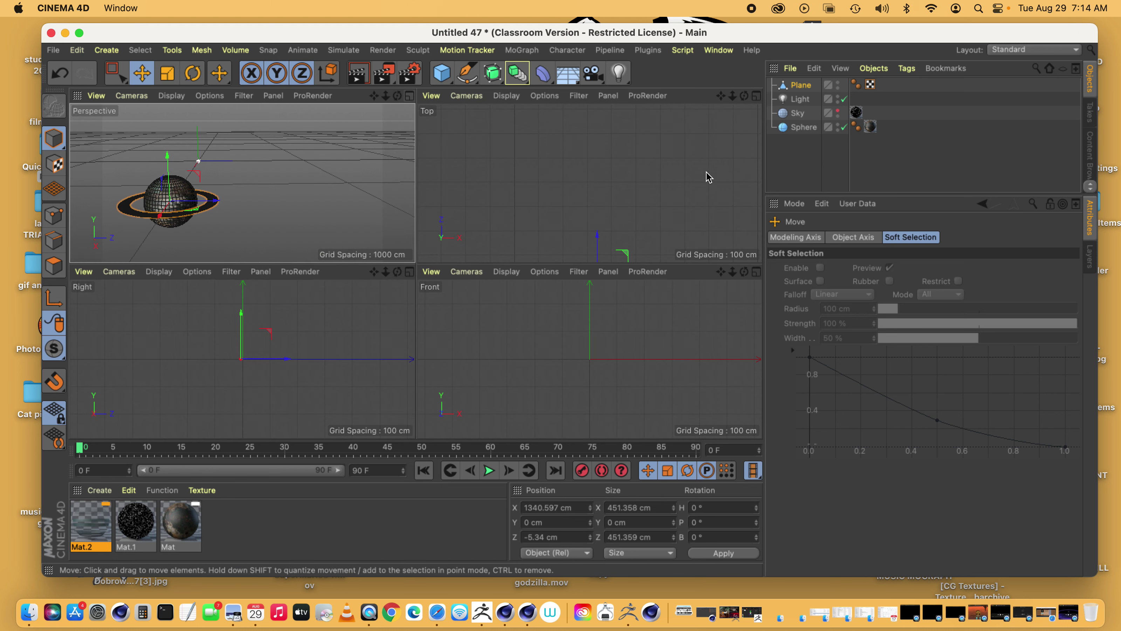
drag(720, 95, 634, 159)
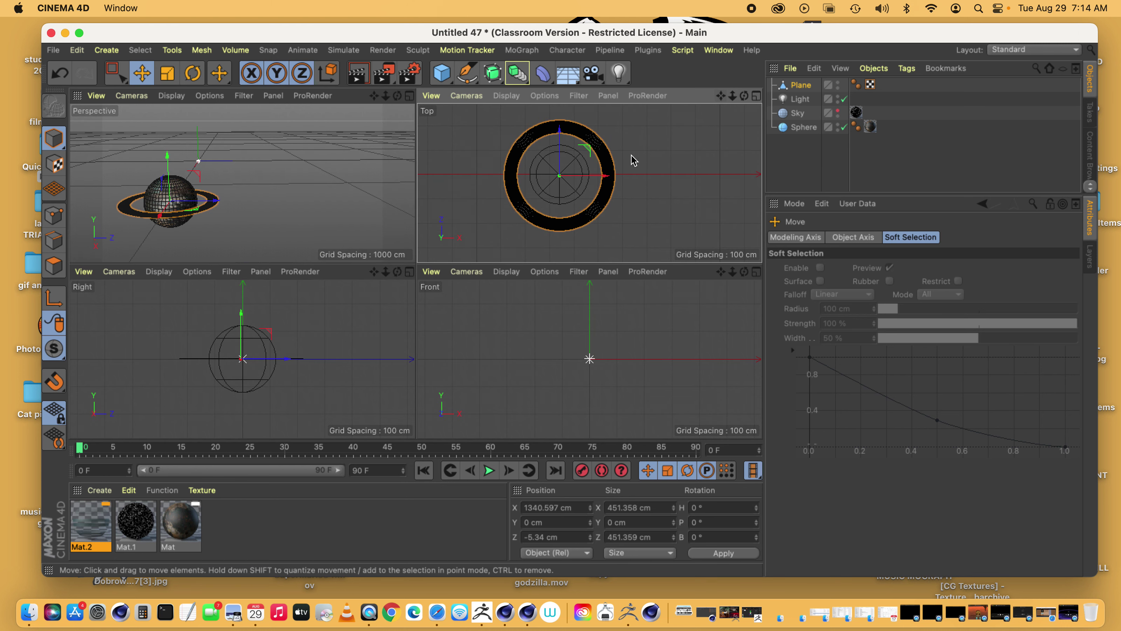
drag(559, 129, 559, 130)
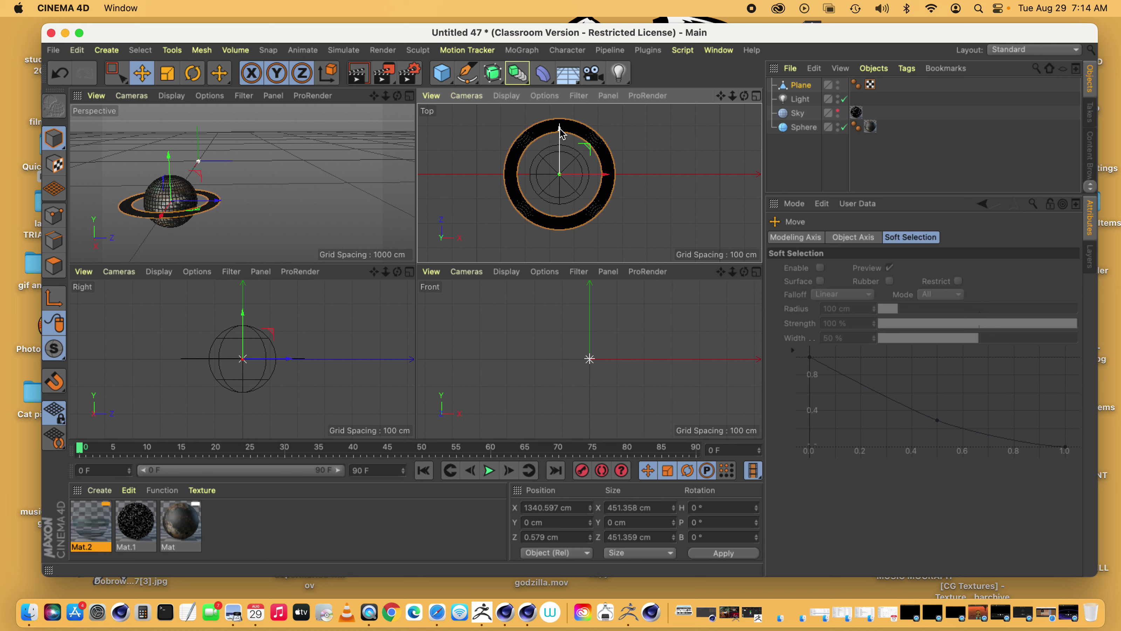
click(411, 96)
Rotate the ring to about H 17.9°, P -21.9°, B 41.6° around the planet
click(192, 72)
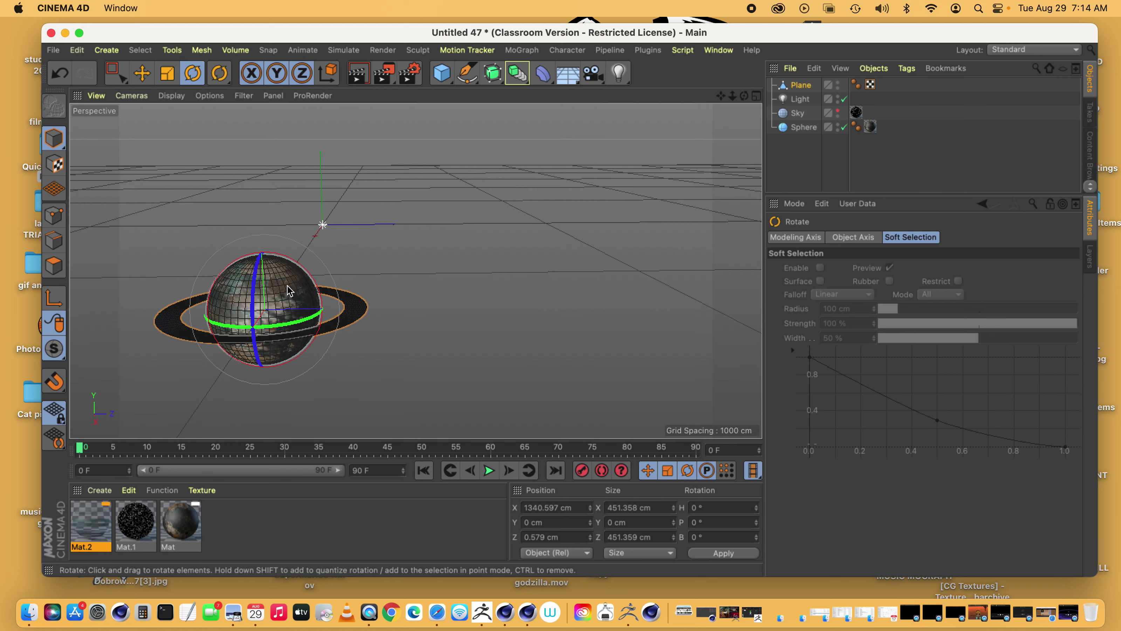
drag(254, 285, 251, 331)
drag(283, 275, 306, 281)
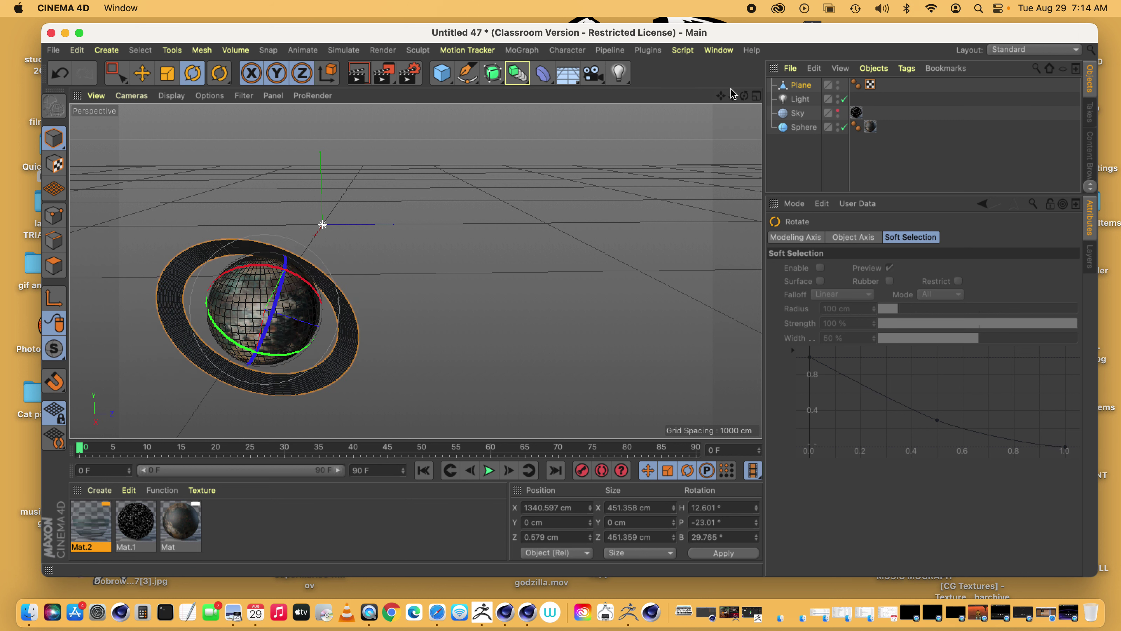
drag(744, 95, 309, 349)
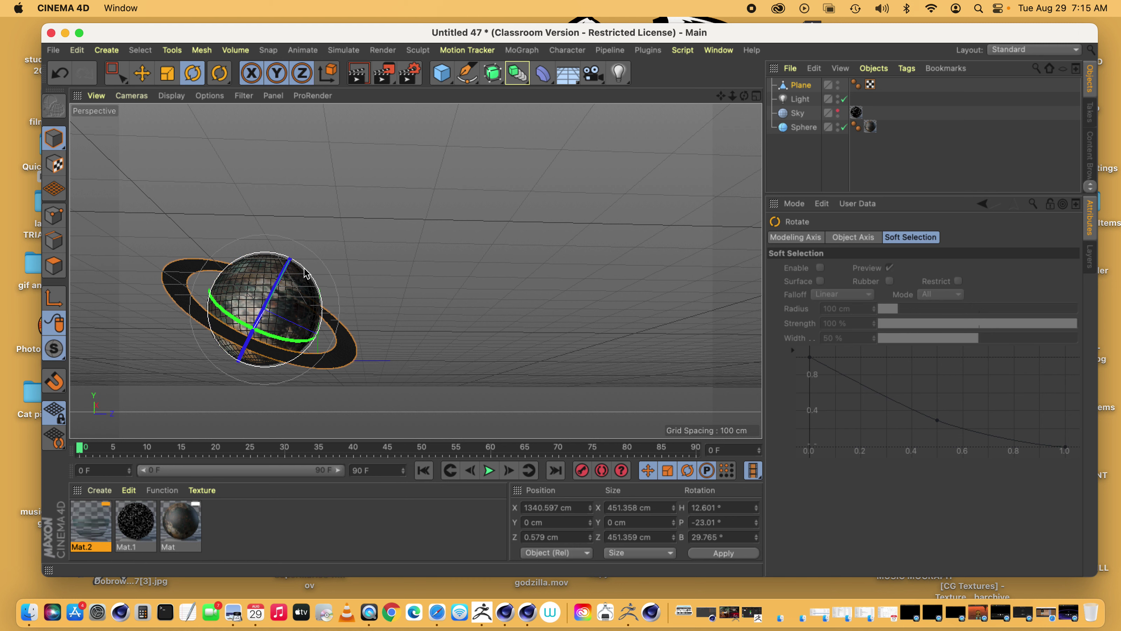
mouse_move(305, 271)
mouse_down()
mouse_move(253, 273)
mouse_move(268, 251)
mouse_move(307, 281)
mouse_up()
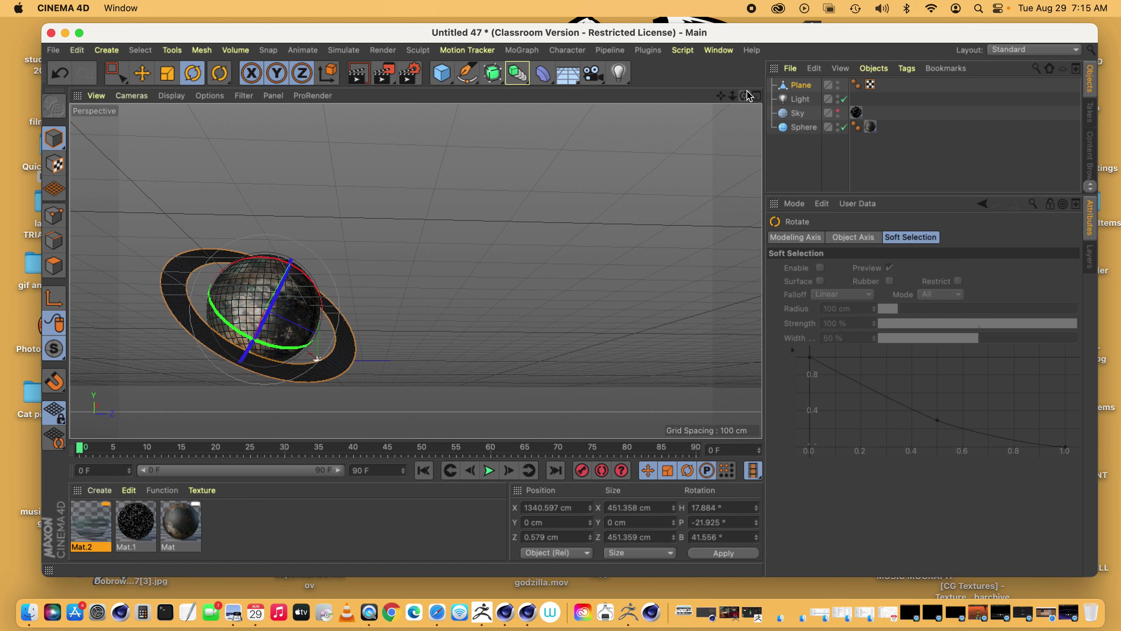
drag(744, 95, 706, 106)
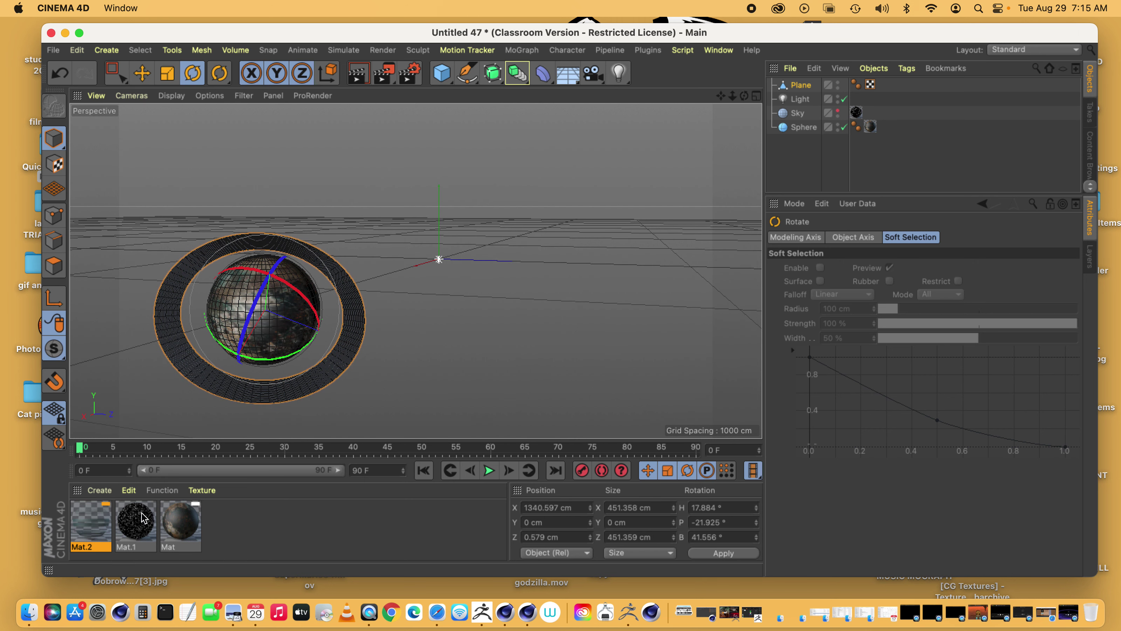
Apply Mat.2 to the ring, render a preview, and create a new blank material Mat.3
drag(154, 340, 167, 337)
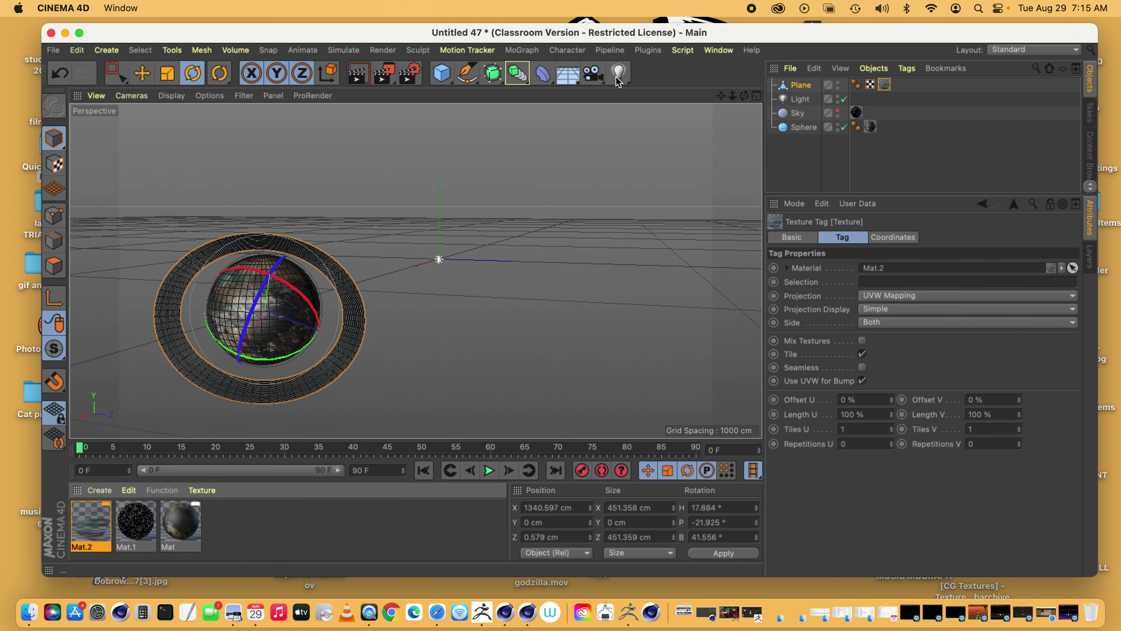
click(357, 74)
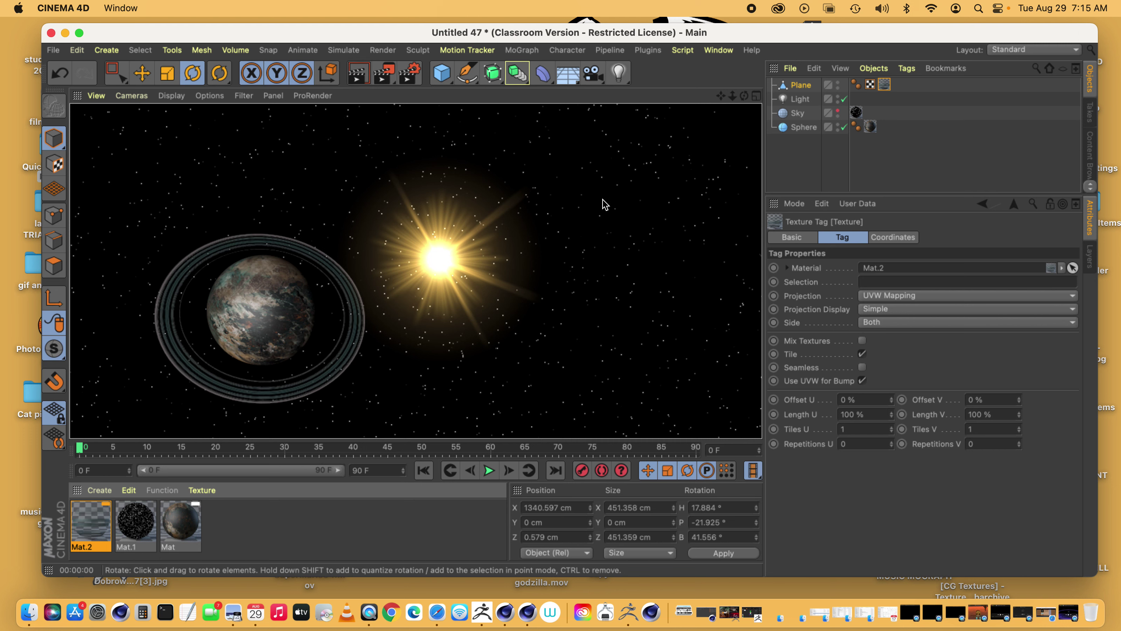
click(99, 489)
click(127, 322)
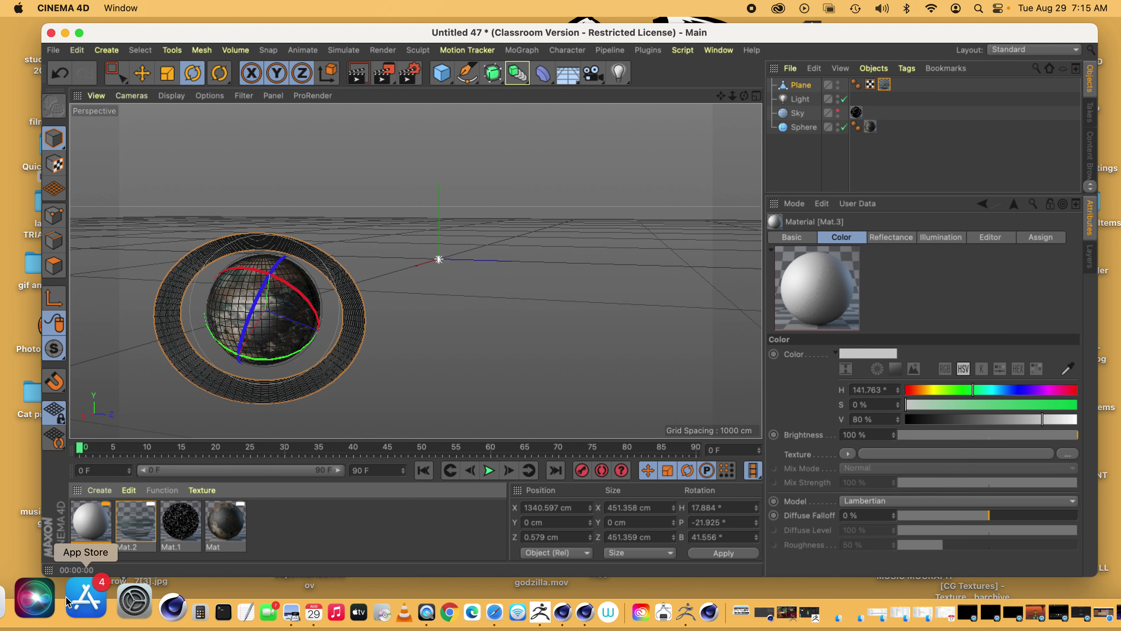
Load uranusringcolour-4.jpg as Mat.3's Color texture, copying it into the project
double_click(87, 529)
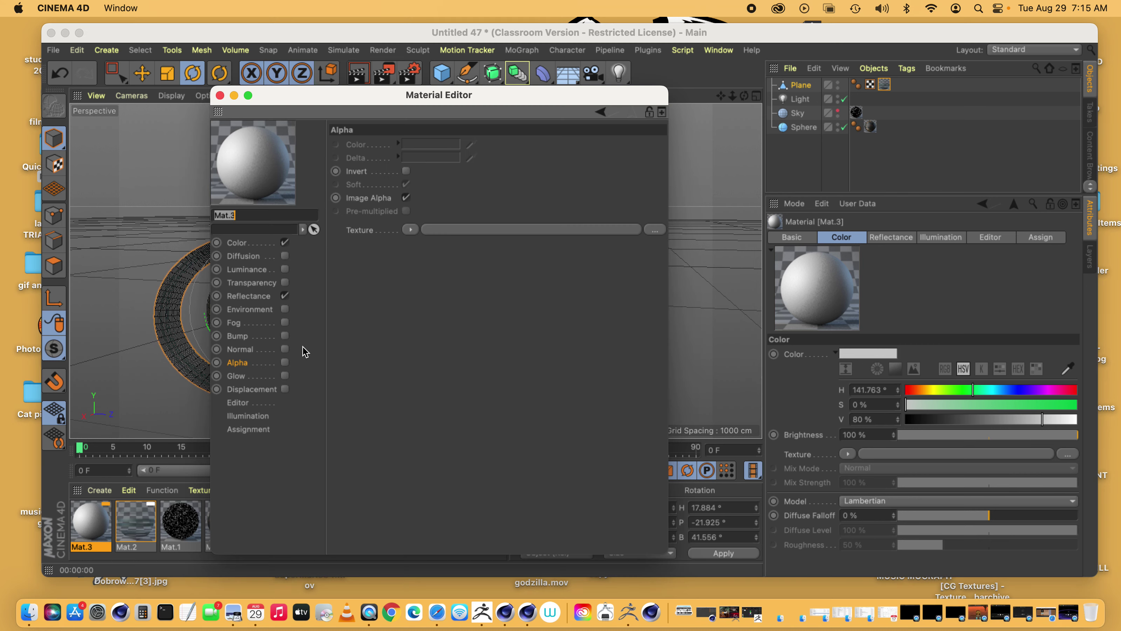
click(231, 243)
click(652, 245)
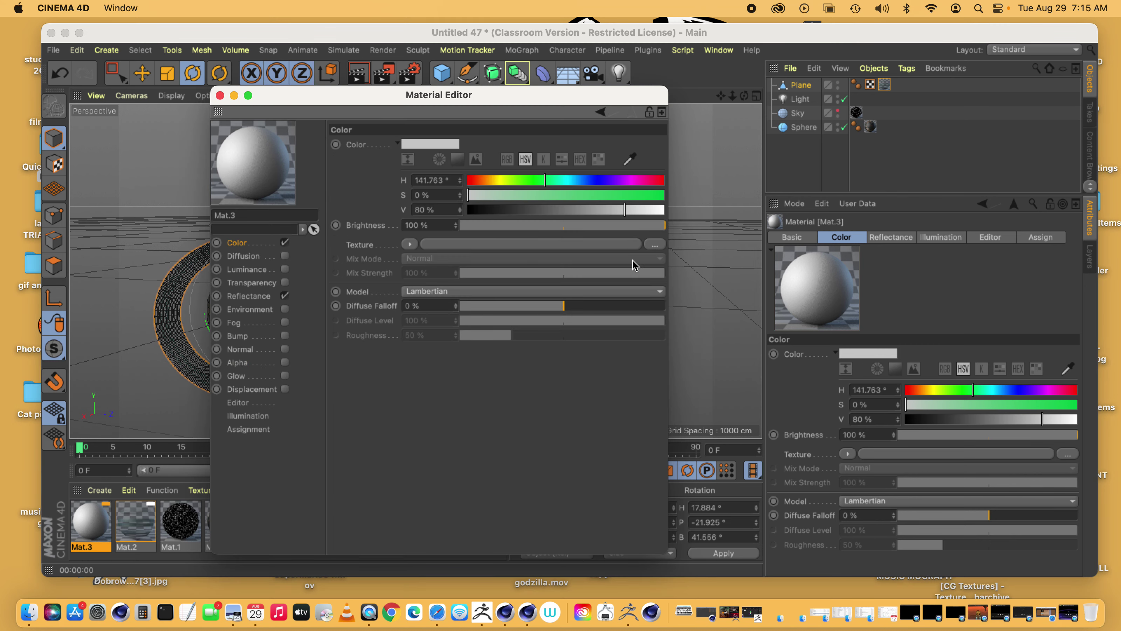
scroll(402, 350, down, 20)
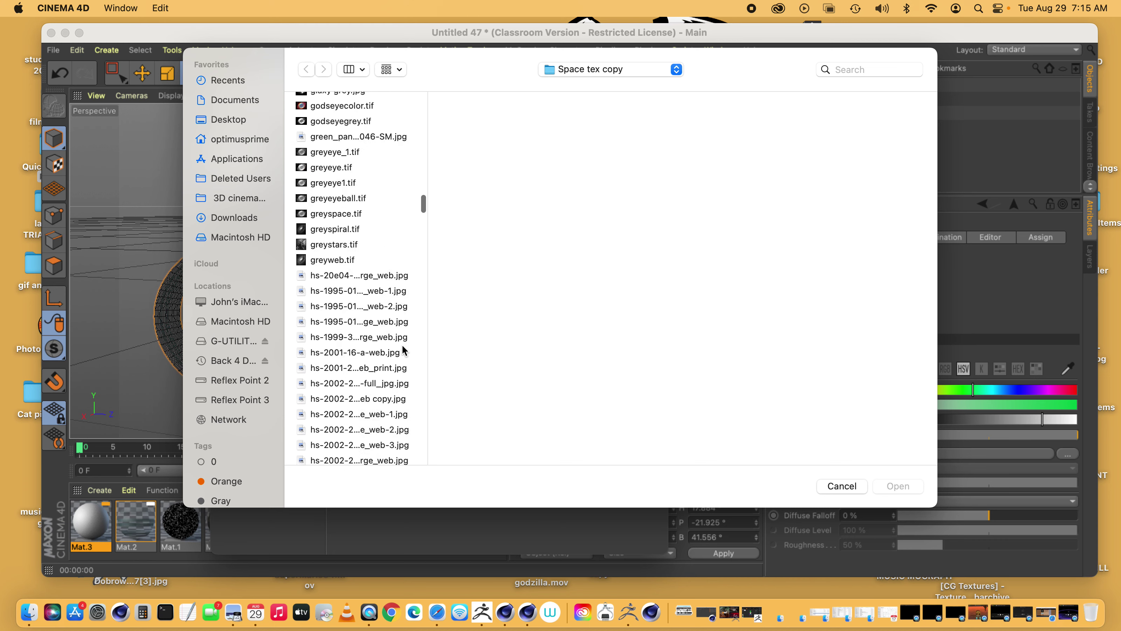
scroll(402, 348, down, 20)
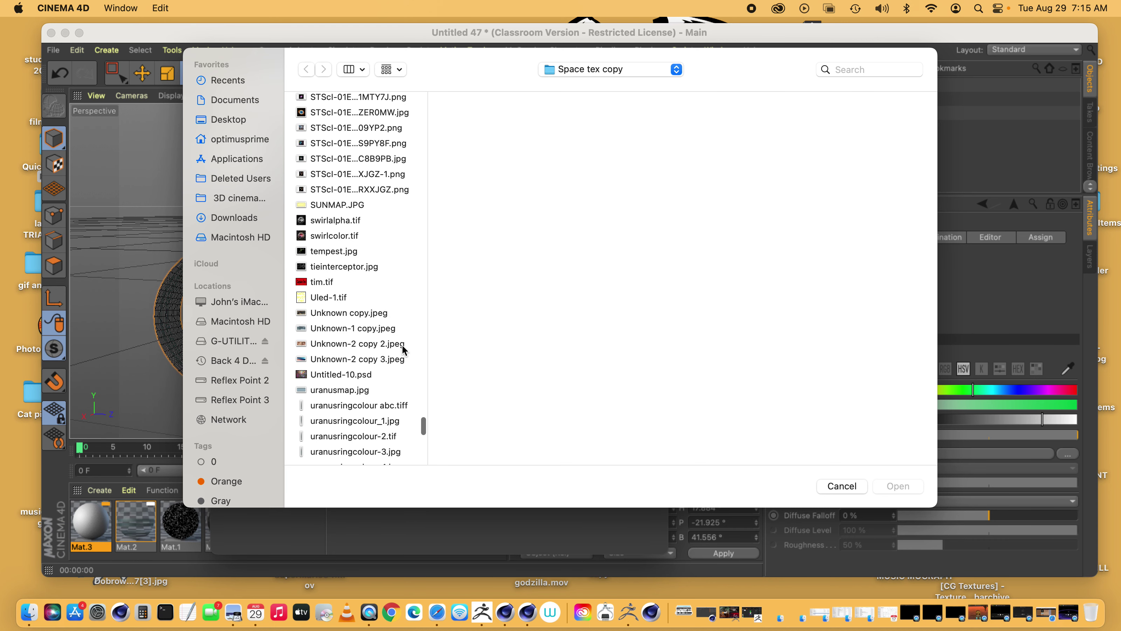
click(330, 266)
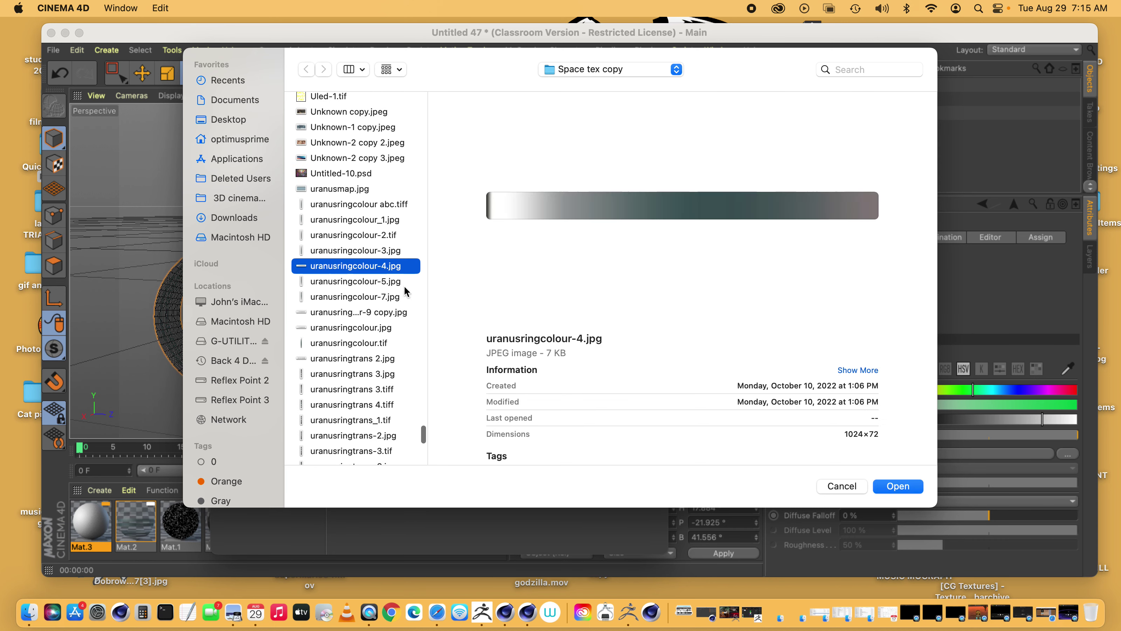
click(904, 490)
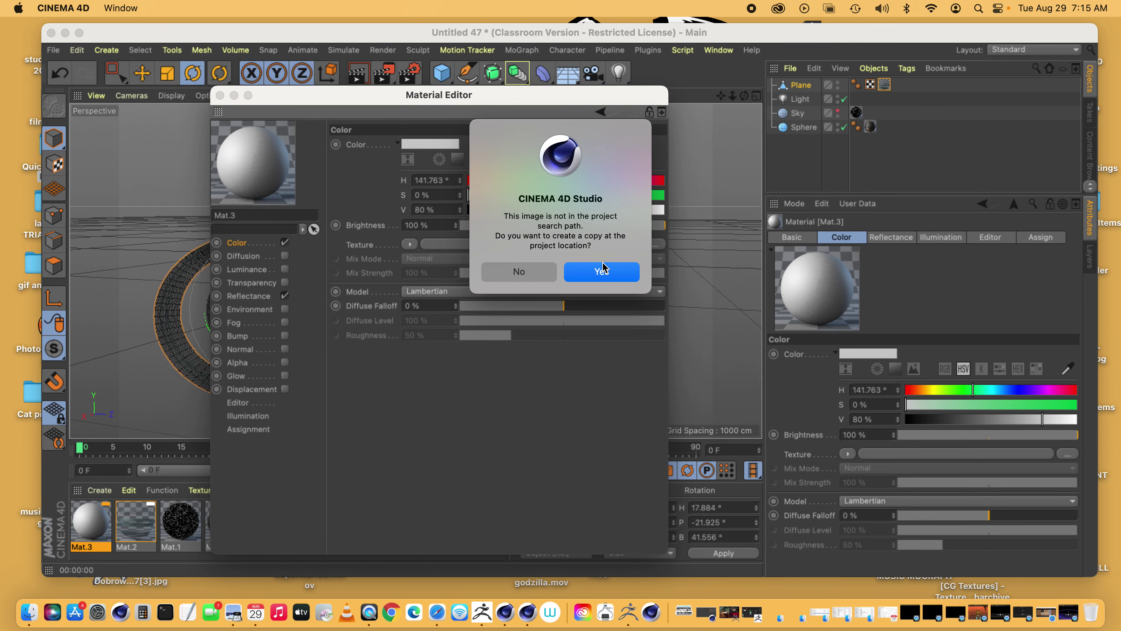
click(603, 271)
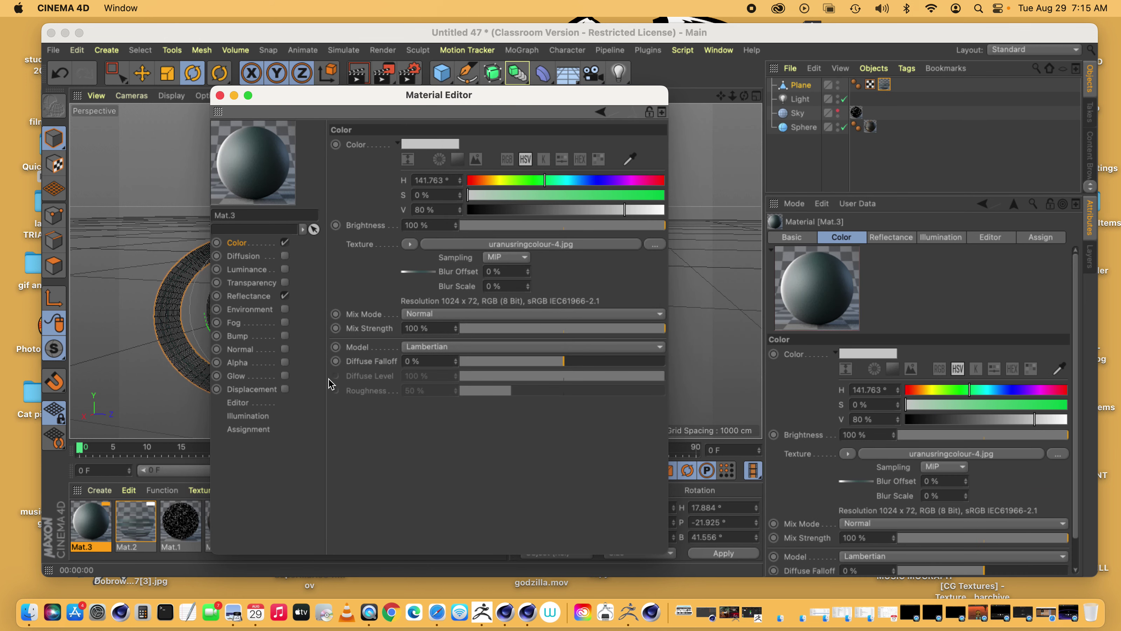
Enable Mat.3's Alpha with uranusringtrans 2.jpg, then drag Mat.3 onto the ring Plane
click(237, 362)
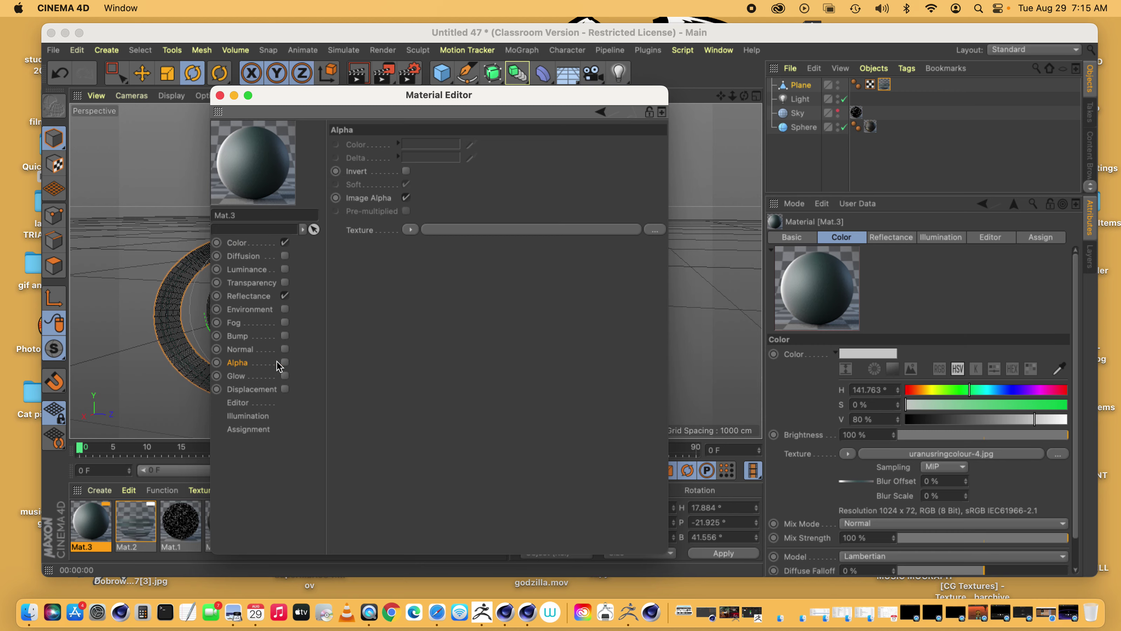
click(285, 362)
click(655, 229)
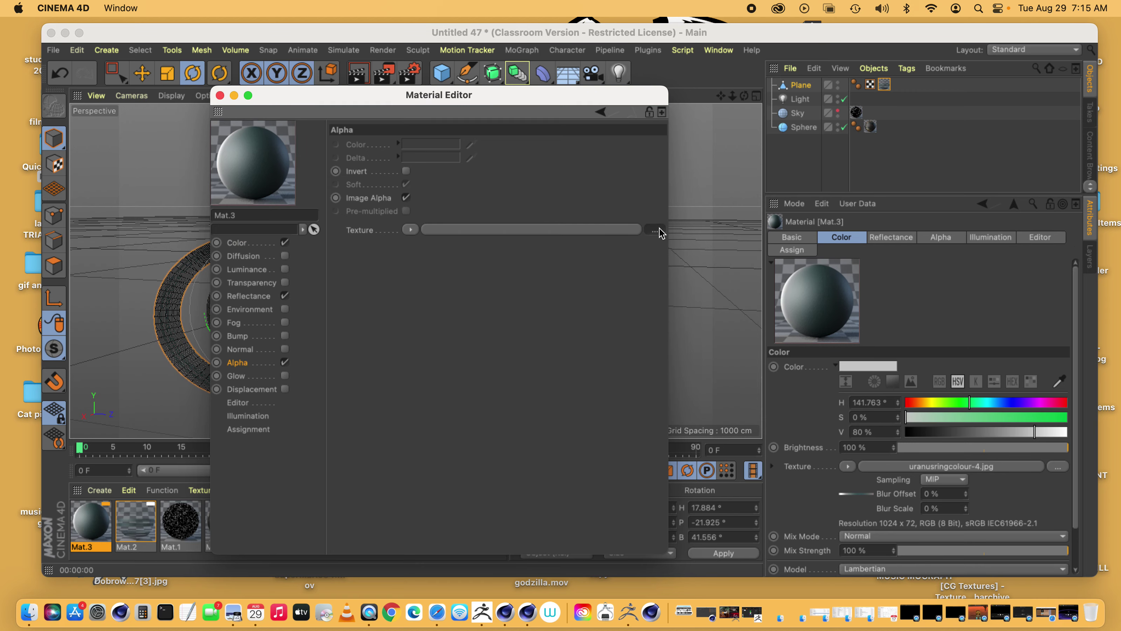
scroll(348, 371, down, 5)
scroll(360, 371, down, 20)
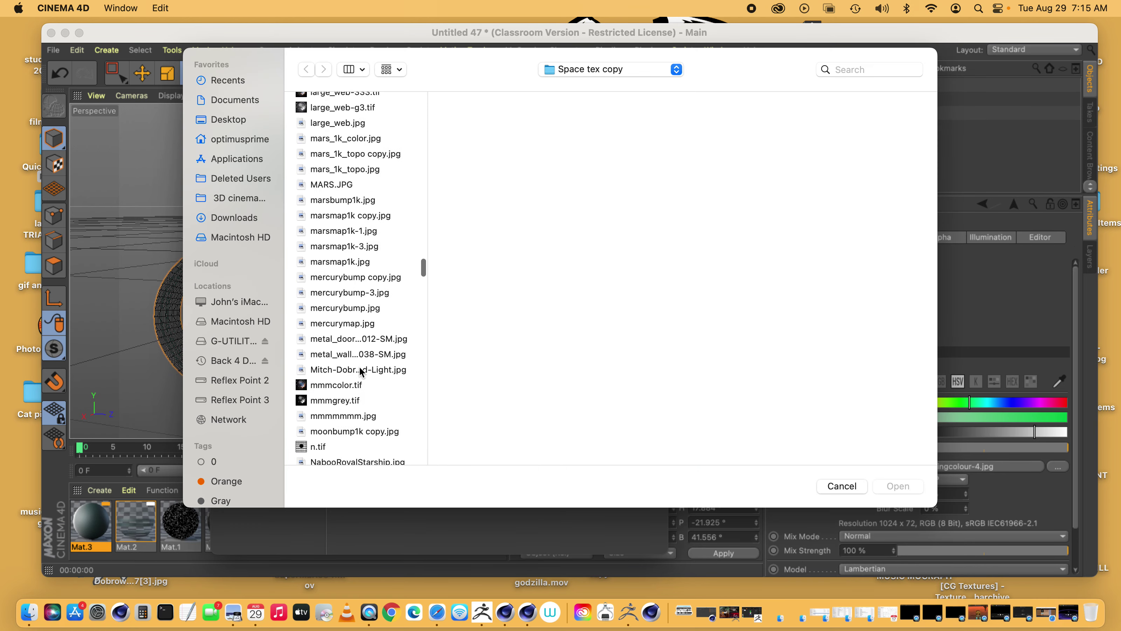
scroll(360, 370, down, 8)
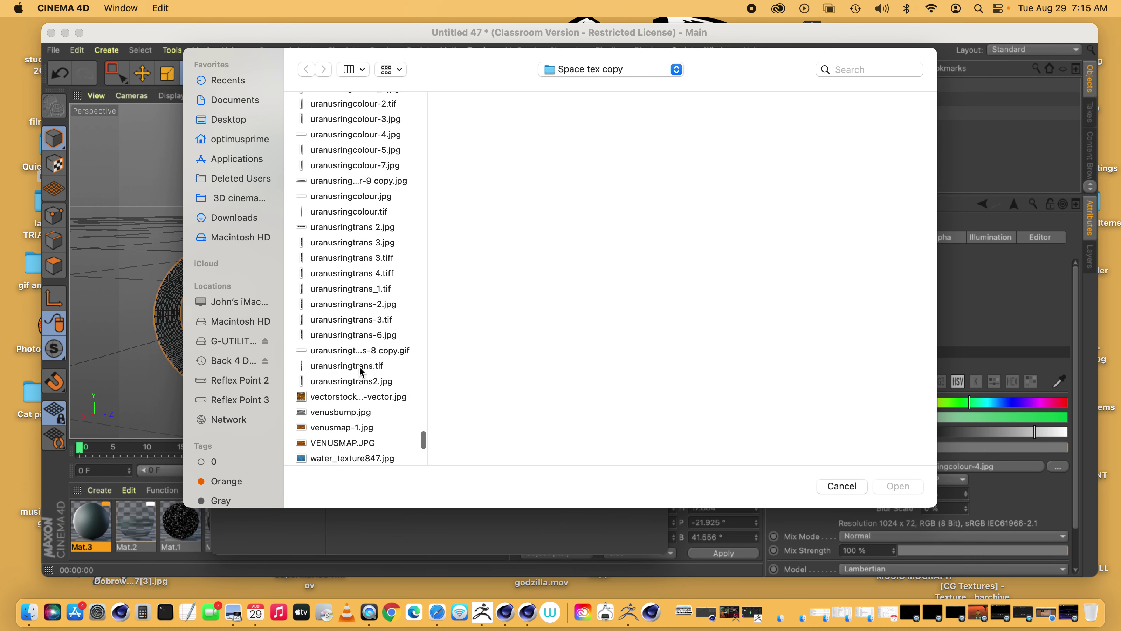
click(331, 348)
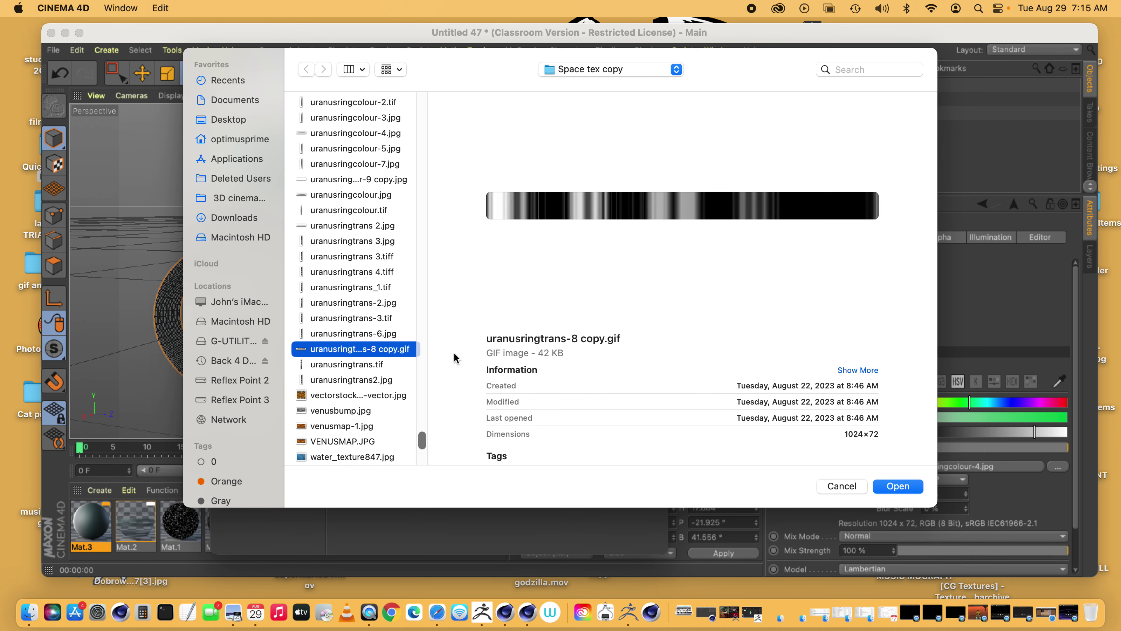
click(348, 226)
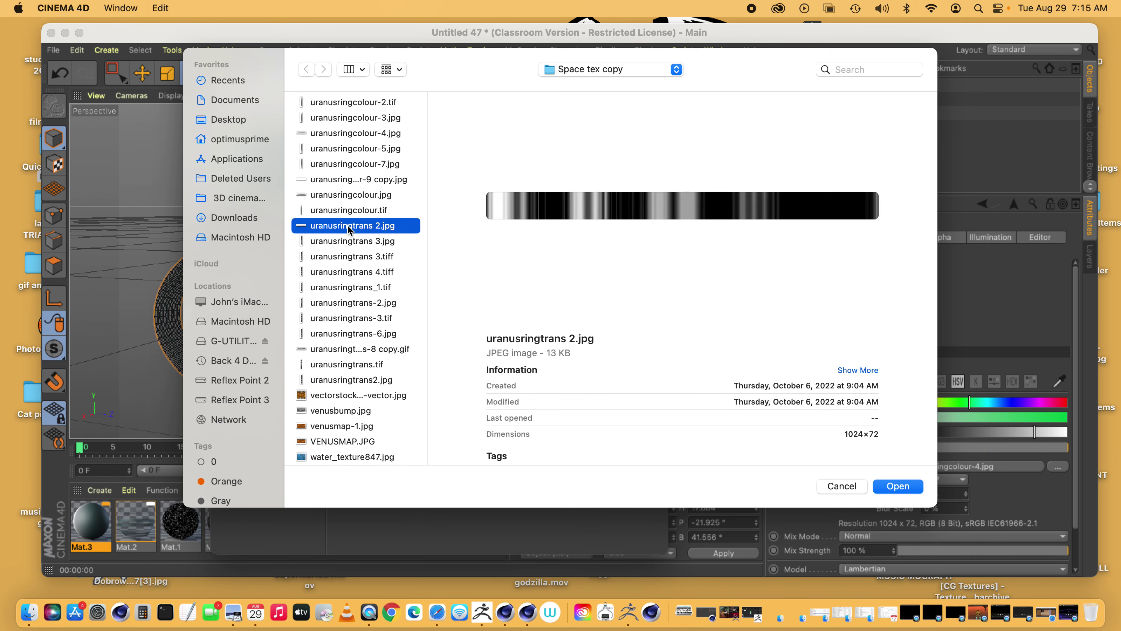
click(892, 486)
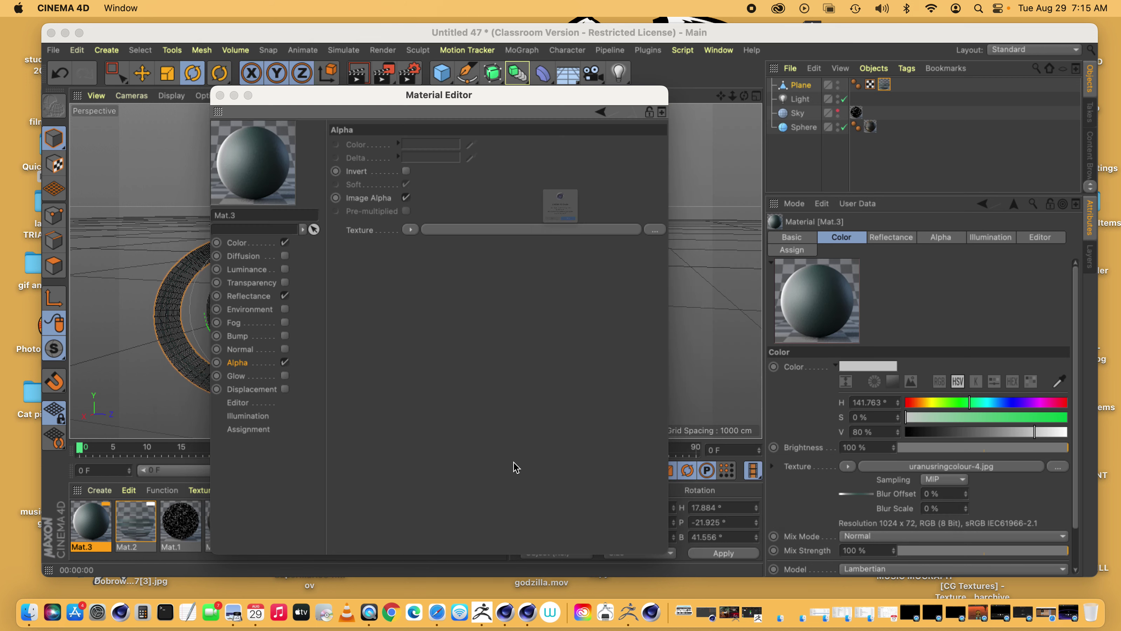
click(613, 271)
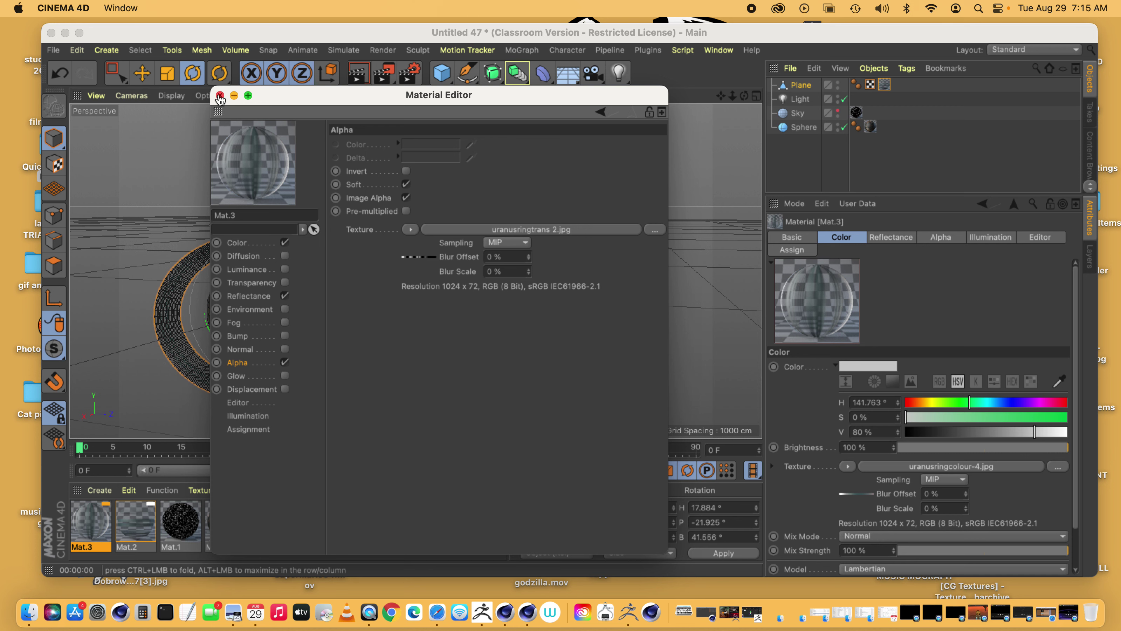
click(219, 97)
drag(94, 527, 885, 85)
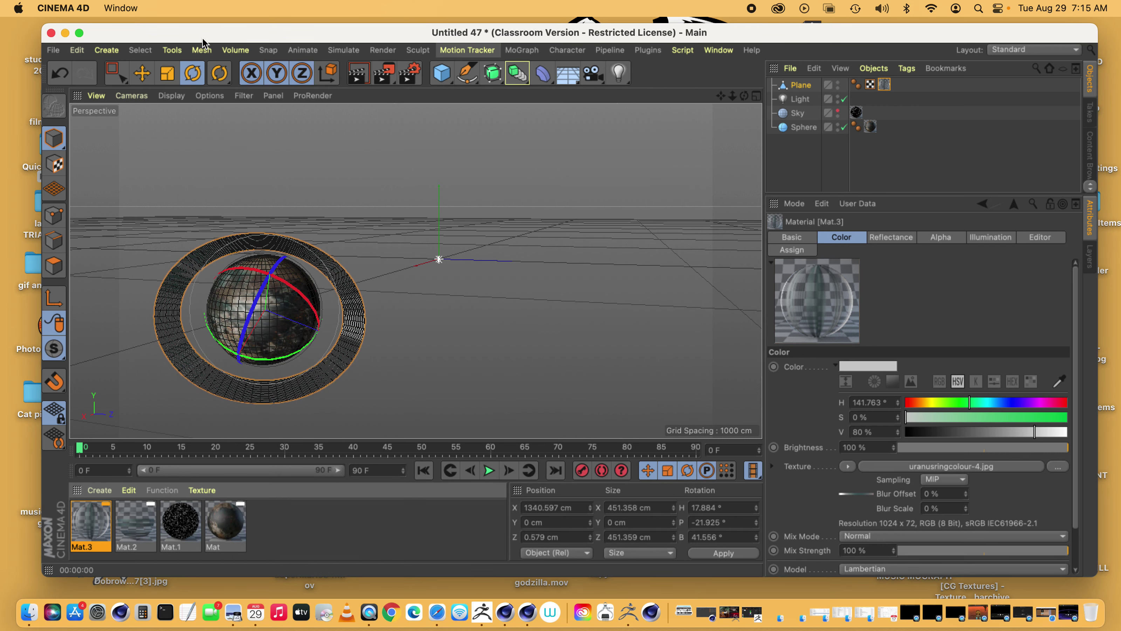
click(357, 74)
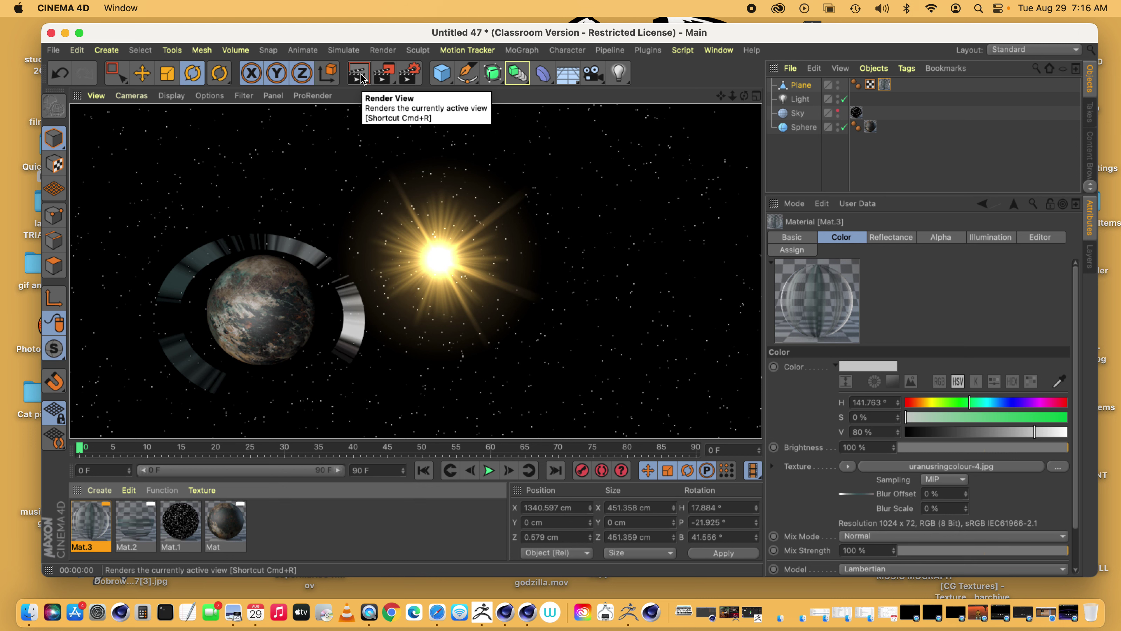
double_click(91, 525)
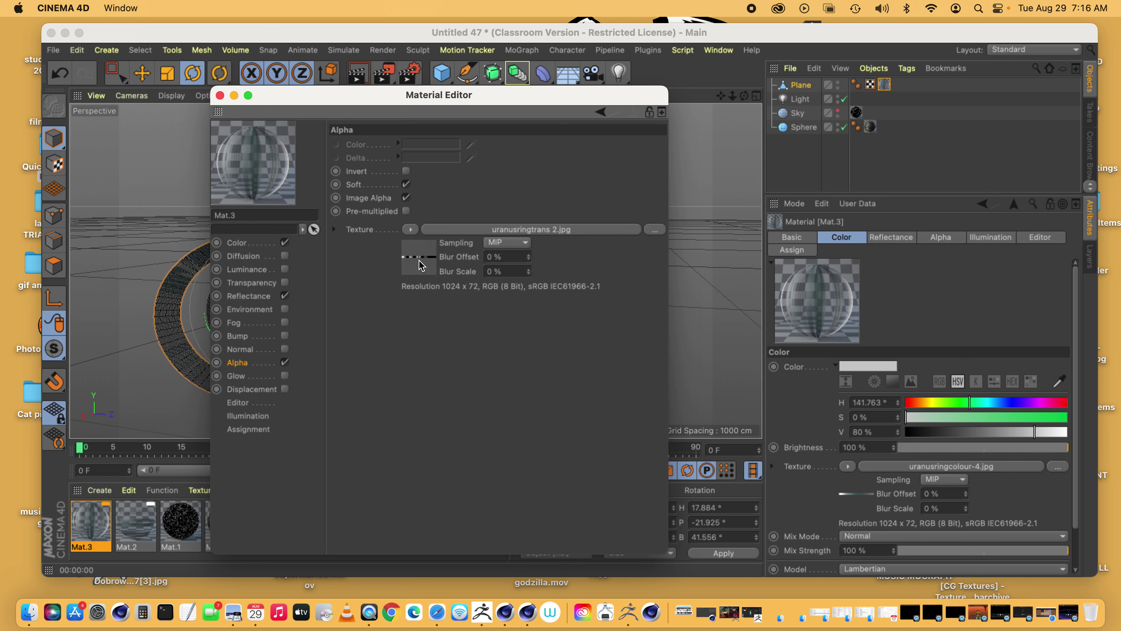
click(220, 95)
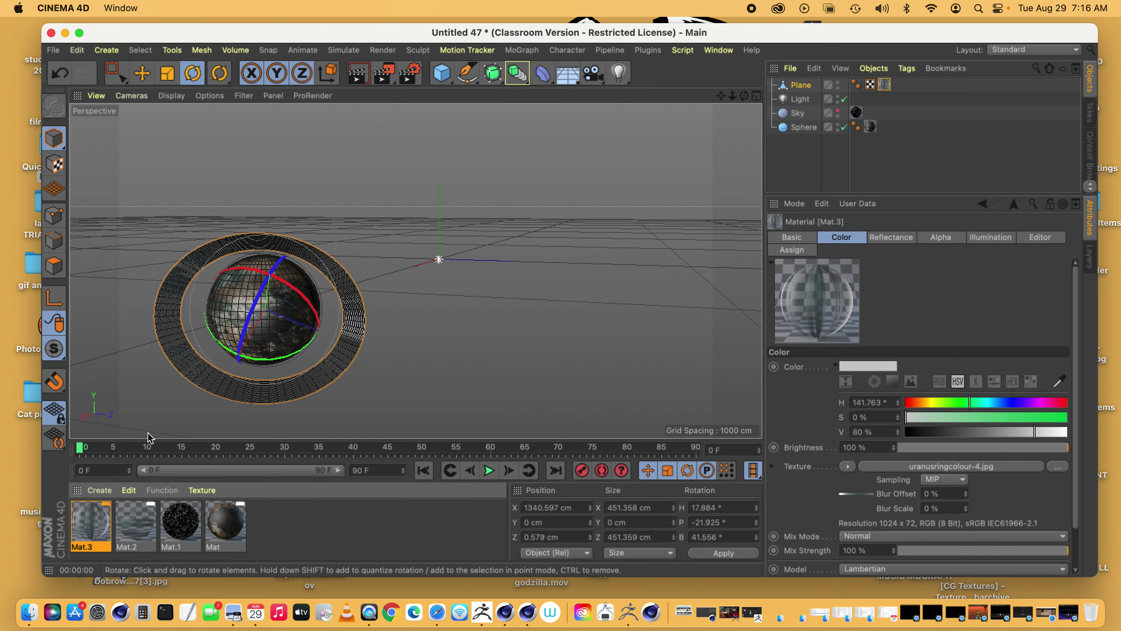
Delete Mat.3 and drag Mat.2 onto the ring Plane's empty texture tag
right_click(90, 531)
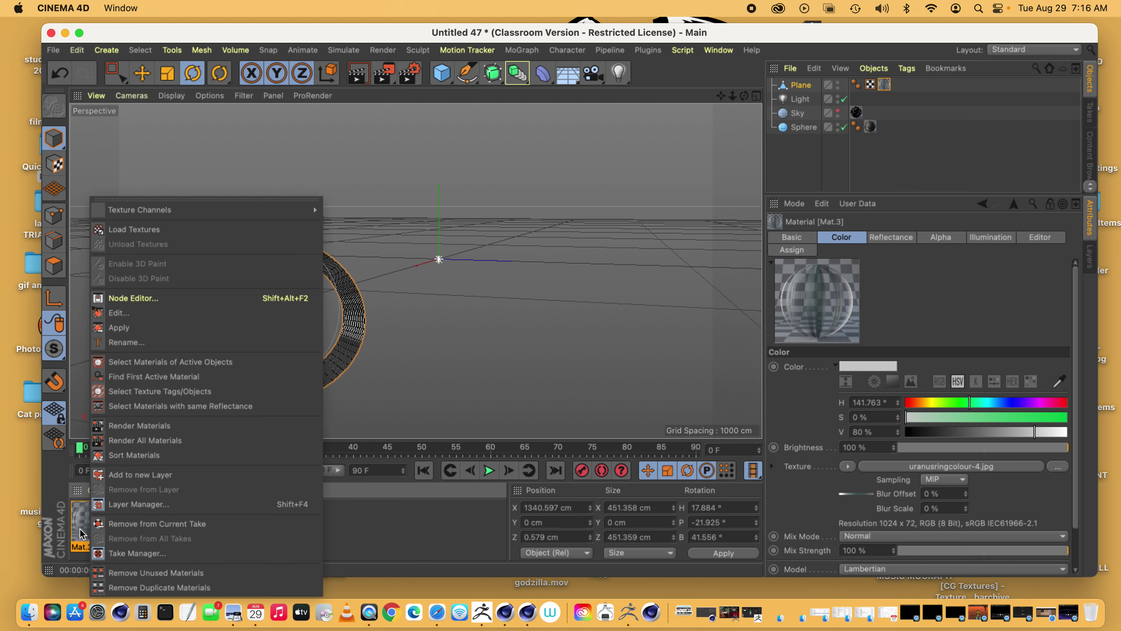
click(80, 533)
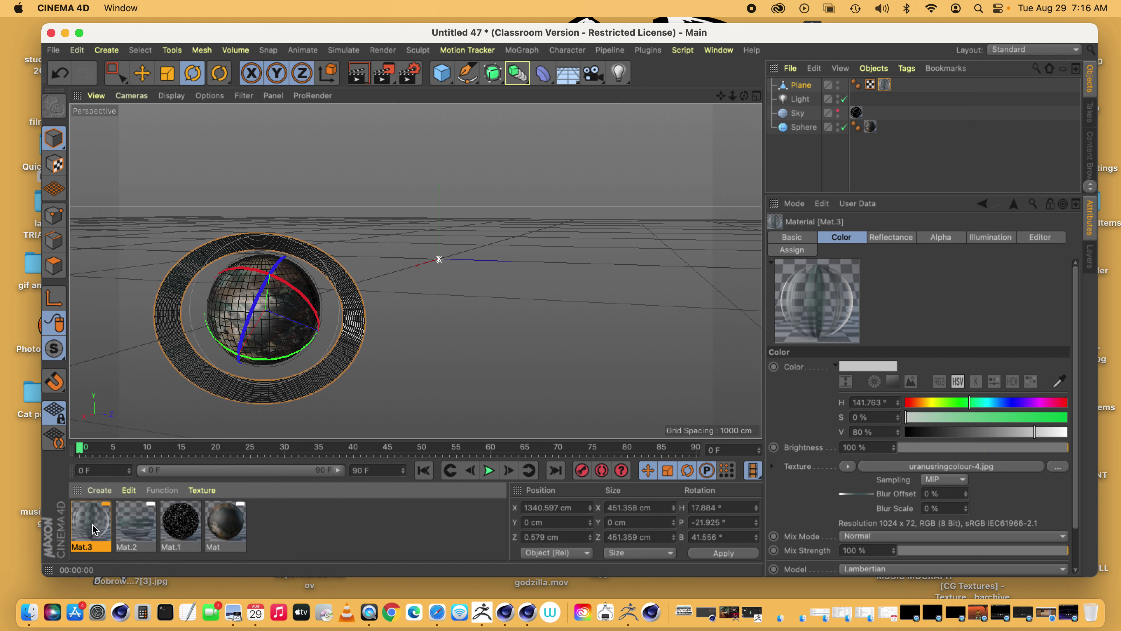
key(BackSpace)
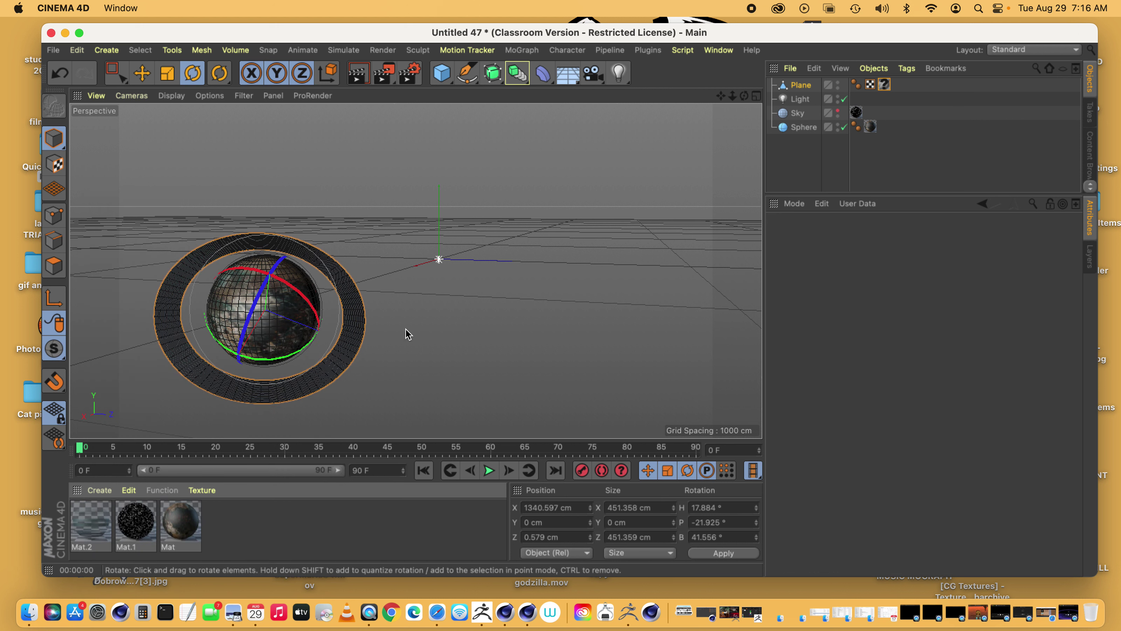
drag(102, 526, 884, 84)
click(357, 73)
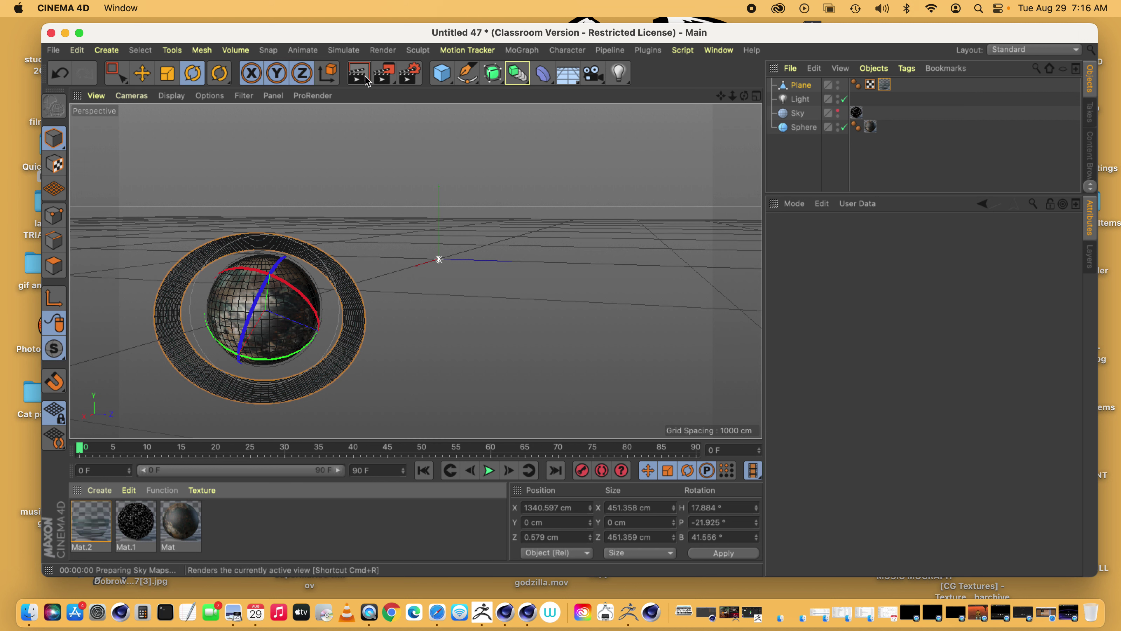